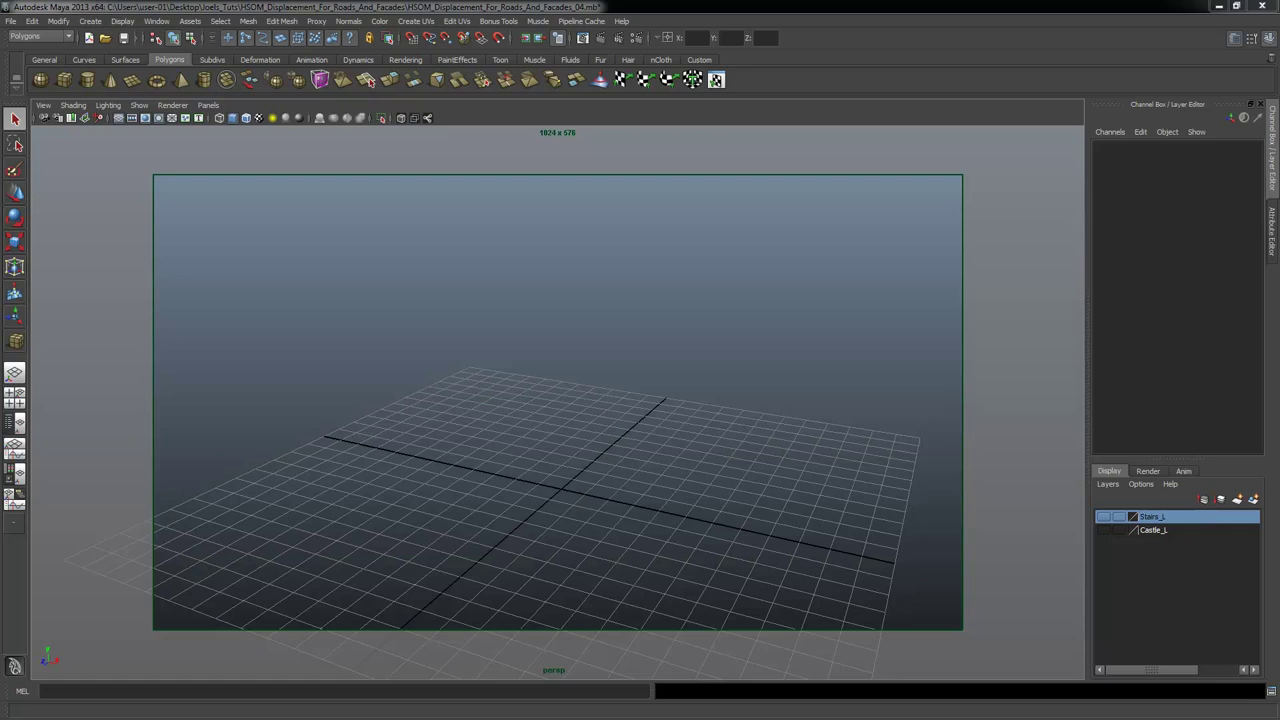
Switch to Windows Photo Viewer and examine the castle's stone walls in Castle_Render_03.jpg, then return to the Maya scene.
click(100, 719)
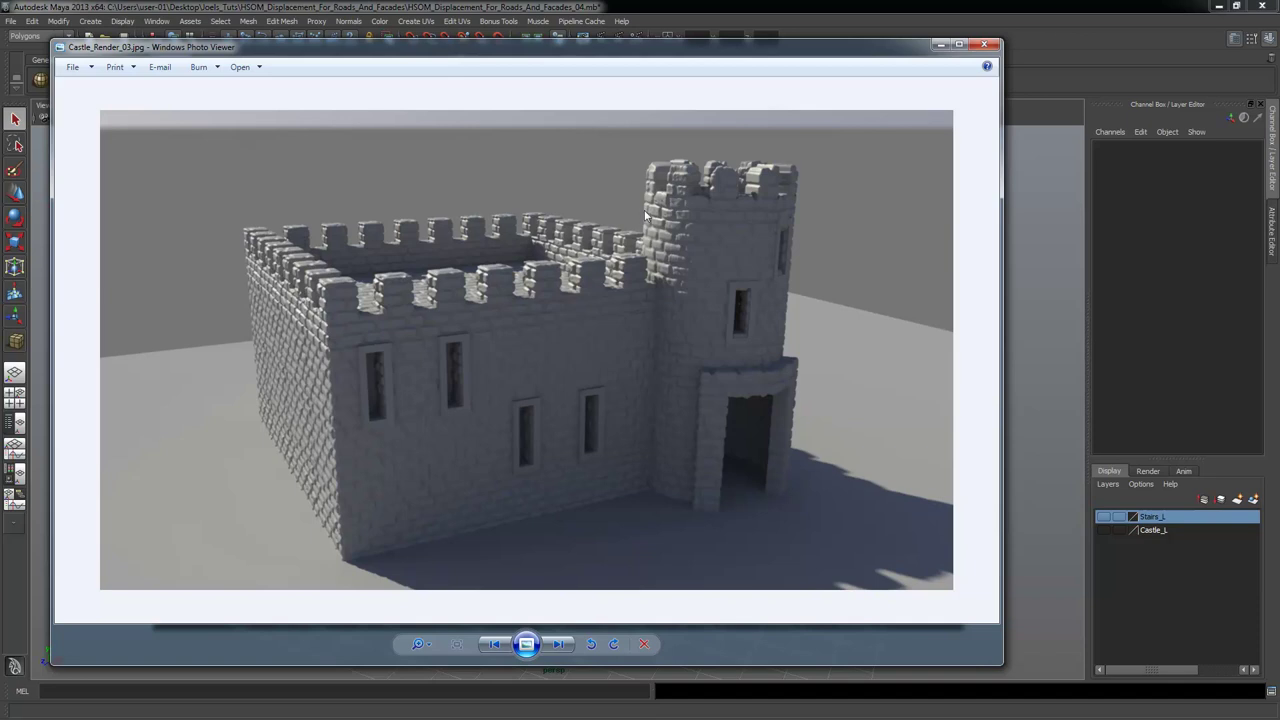
mouse_move(500, 47)
mouse_down()
mouse_move(546, 49)
mouse_move(497, 40)
mouse_up()
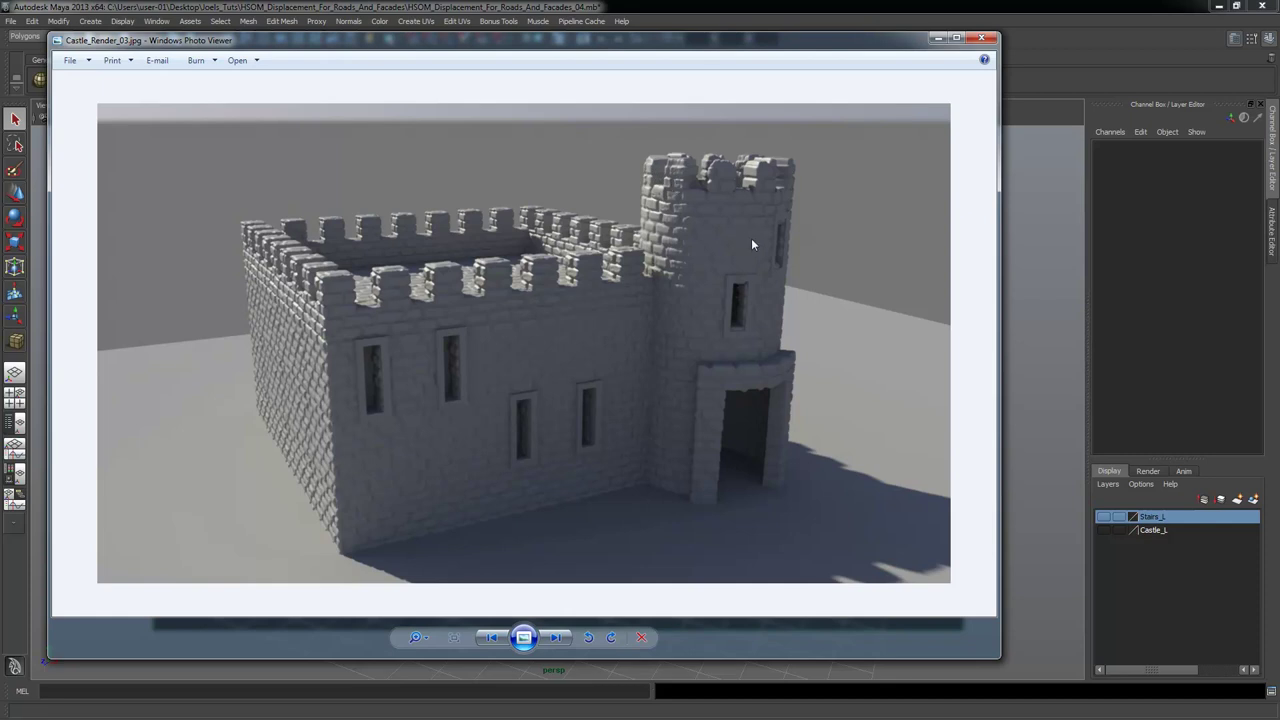
click(938, 39)
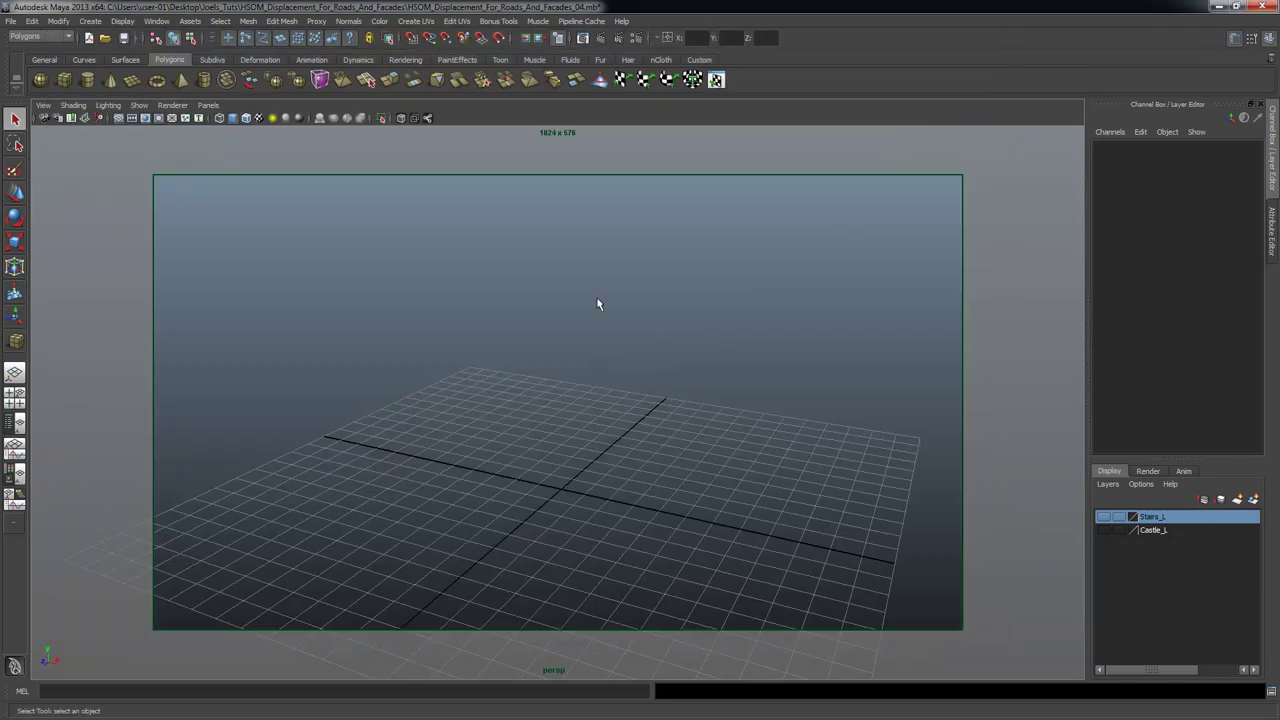
Create a polygon cube at the centre of the grid.
click(90, 21)
mouse_move(110, 54)
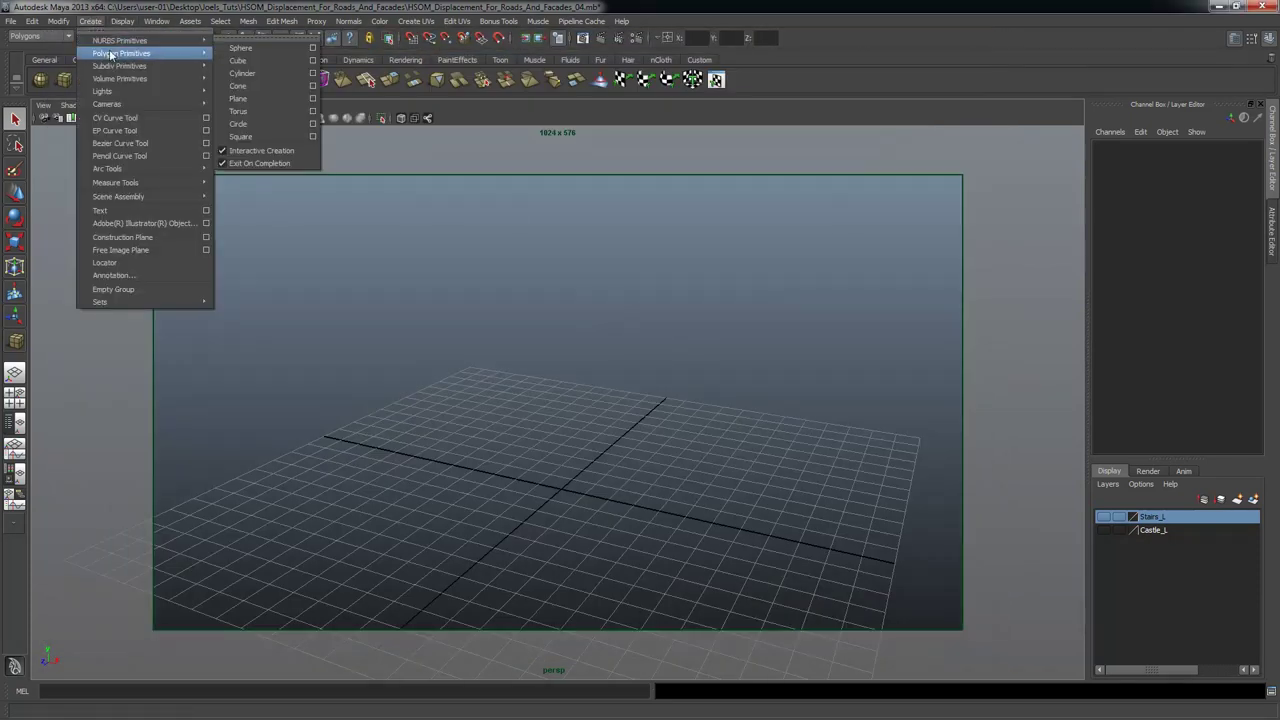
click(238, 60)
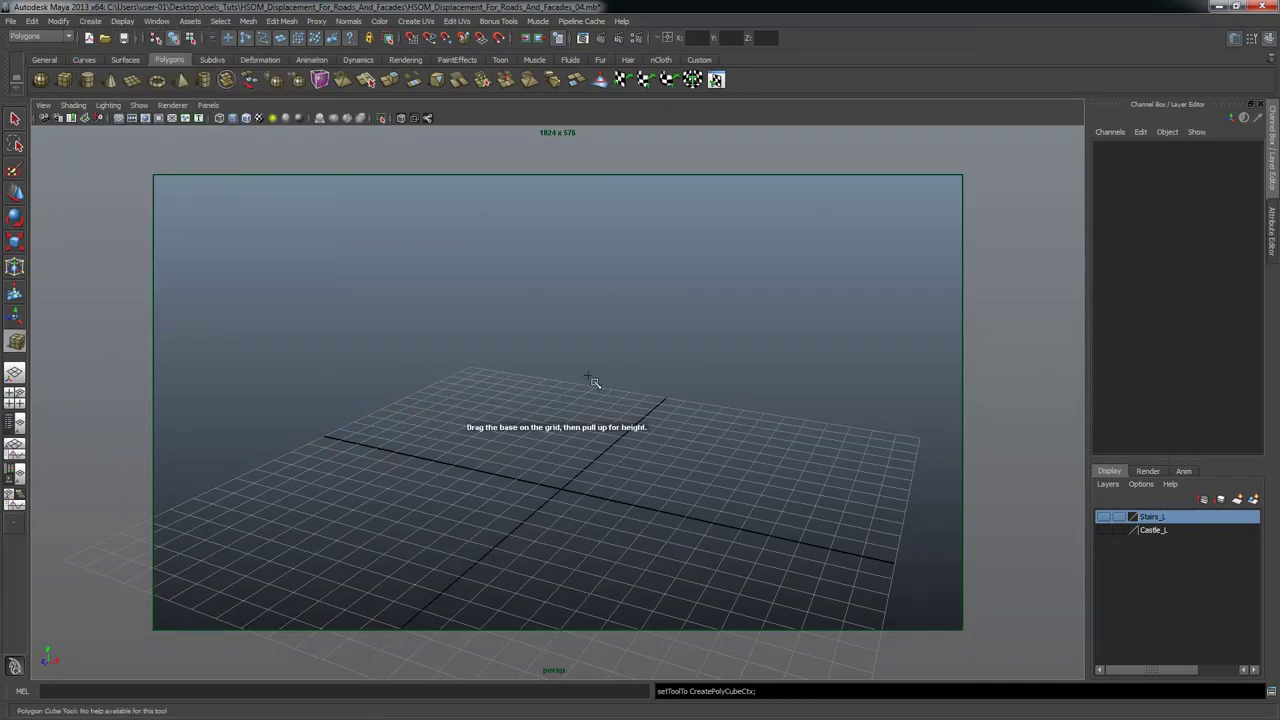
click(560, 496)
scroll(664, 520, up, 3)
alt+drag(688, 511, 566, 462)
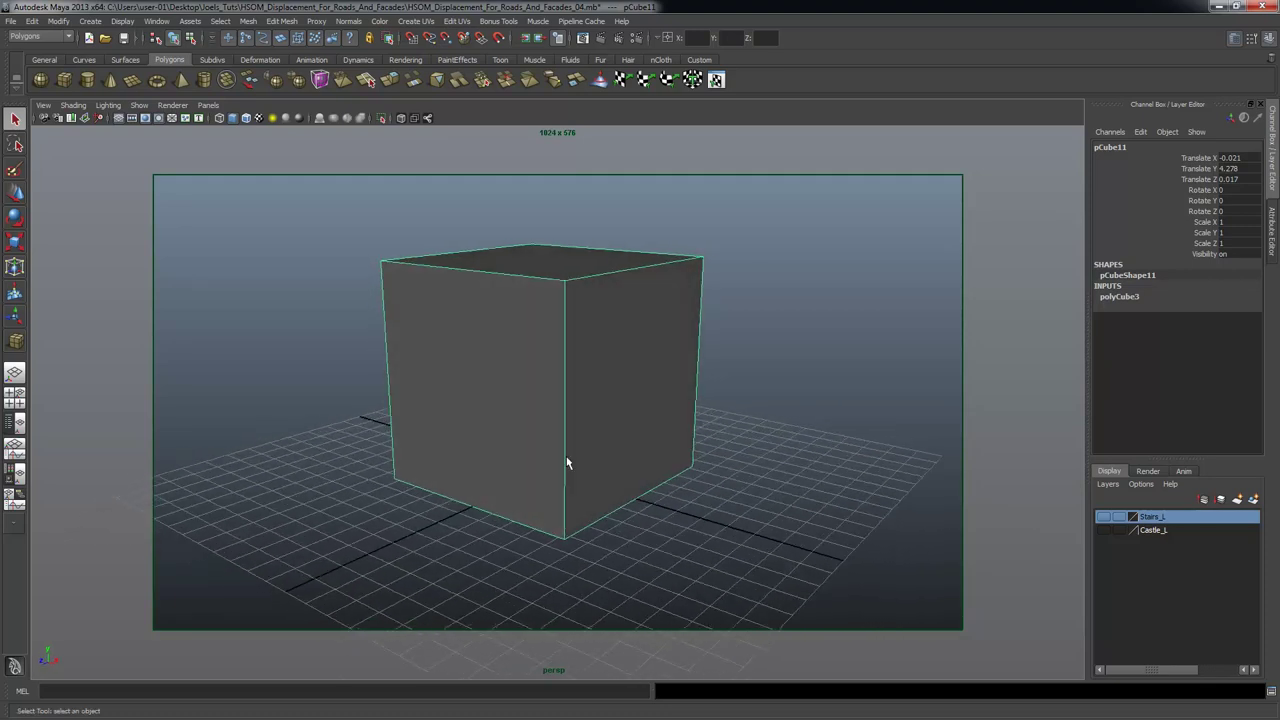
alt+drag(609, 400, 669, 379)
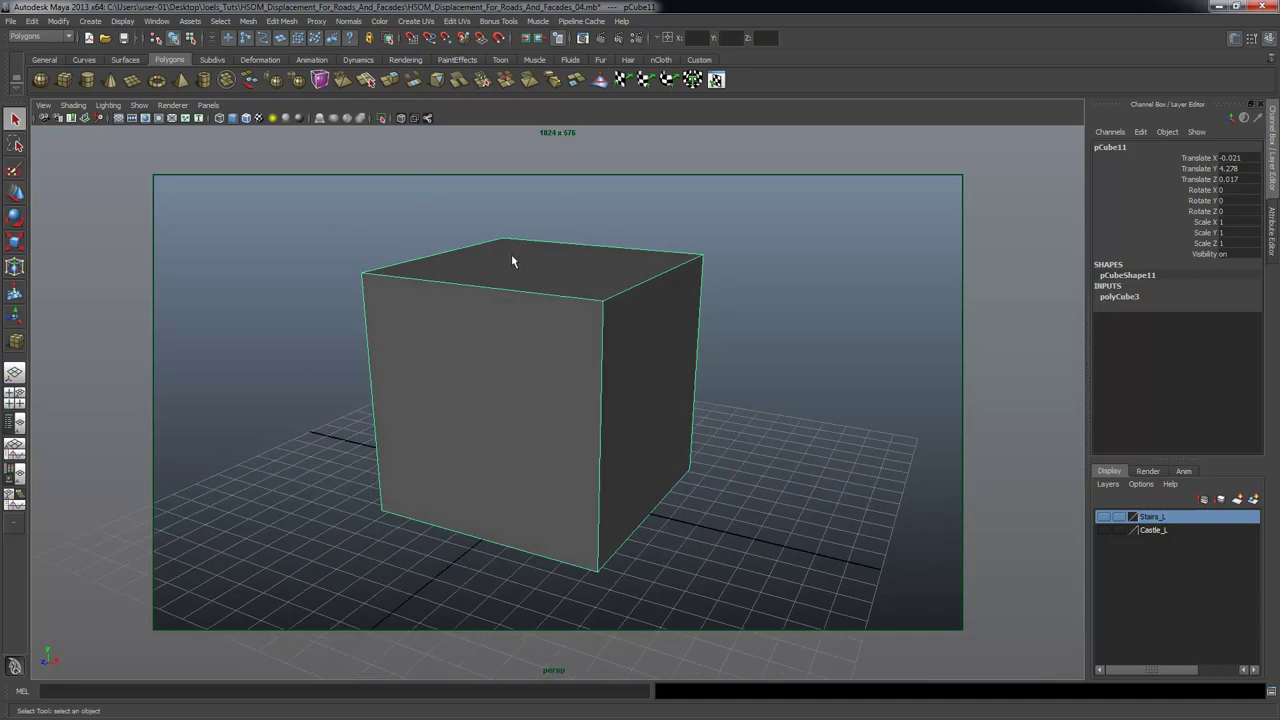
alt+drag(617, 414, 589, 414)
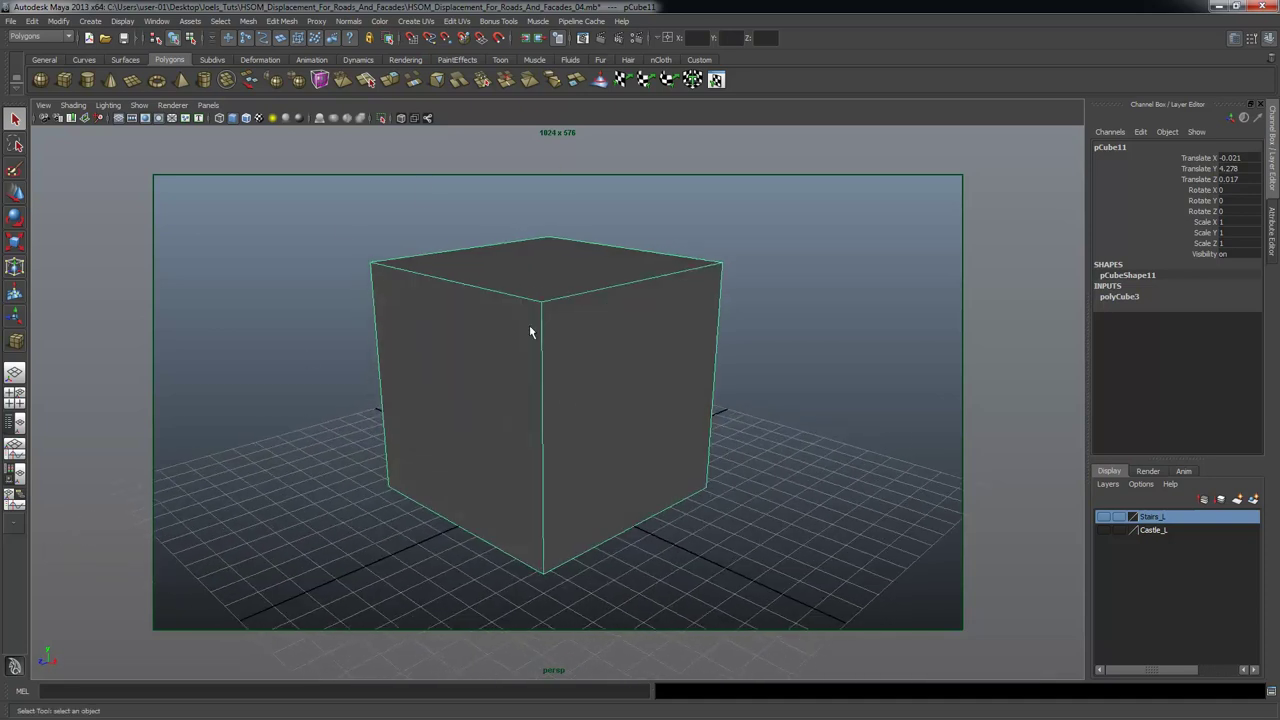
Assign a new Blinn material to the cube.
right_click(559, 307)
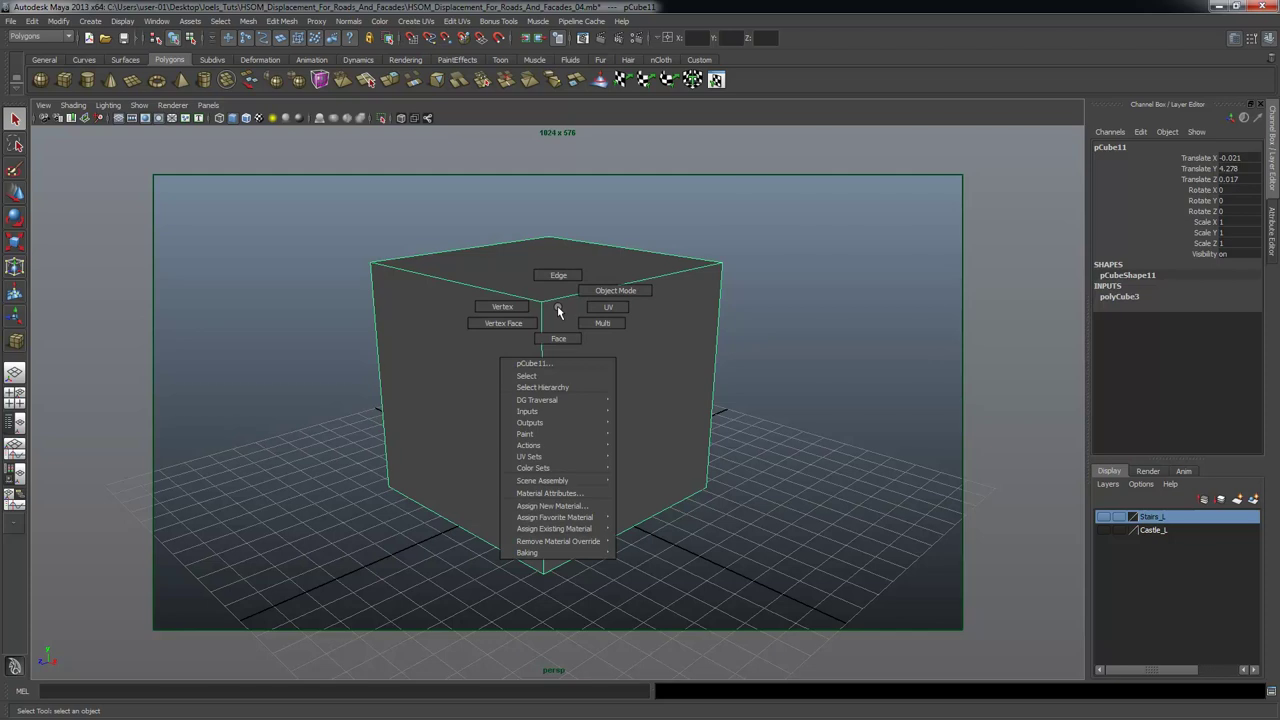
click(555, 507)
drag(595, 123, 401, 121)
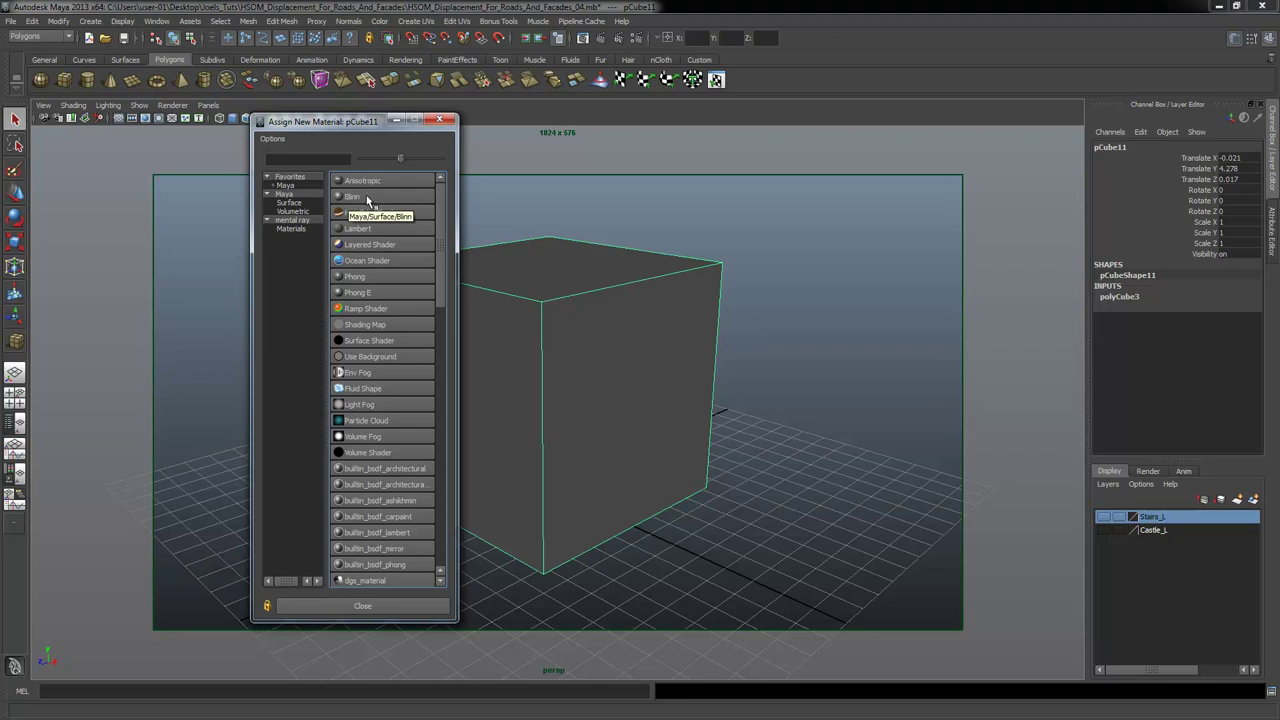
click(356, 198)
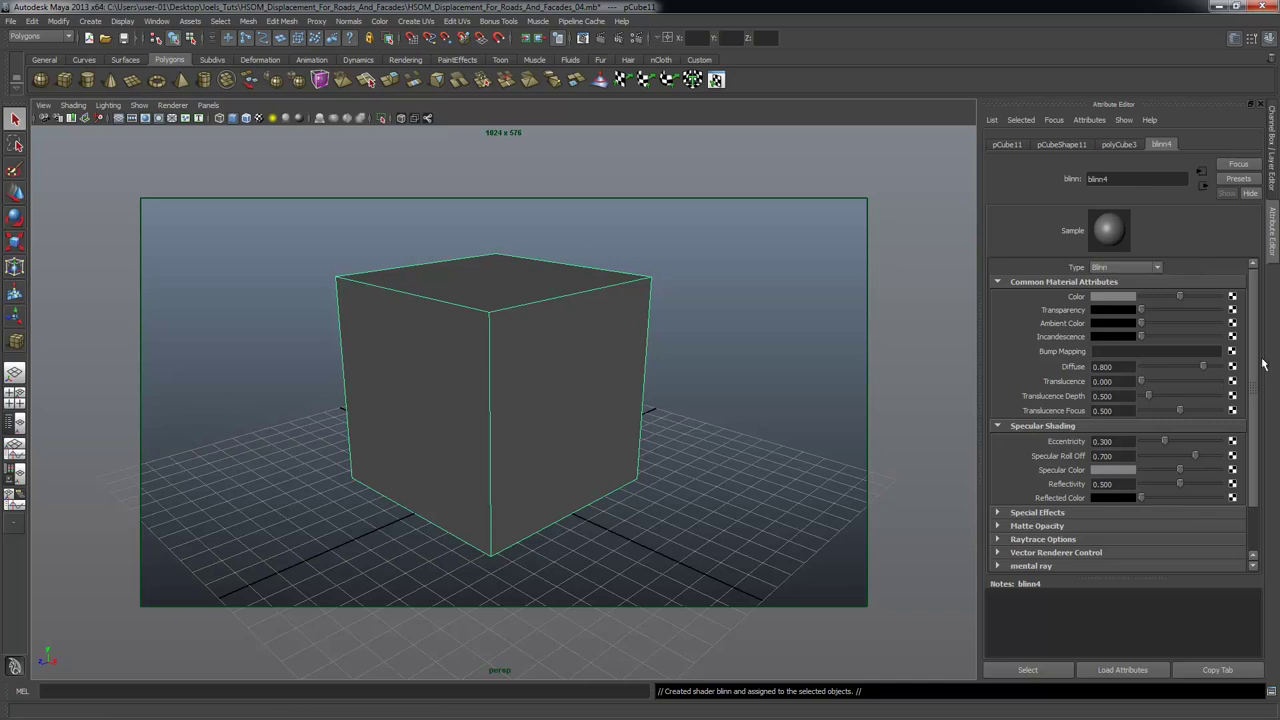
Set the reflectivity of the cube's Blinn material to 0.010.
mouse_move(1256, 350)
mouse_down()
mouse_move(1252, 370)
mouse_move(1252, 339)
mouse_up()
click(1119, 484)
text(0)
key(Return)
text(0.010)
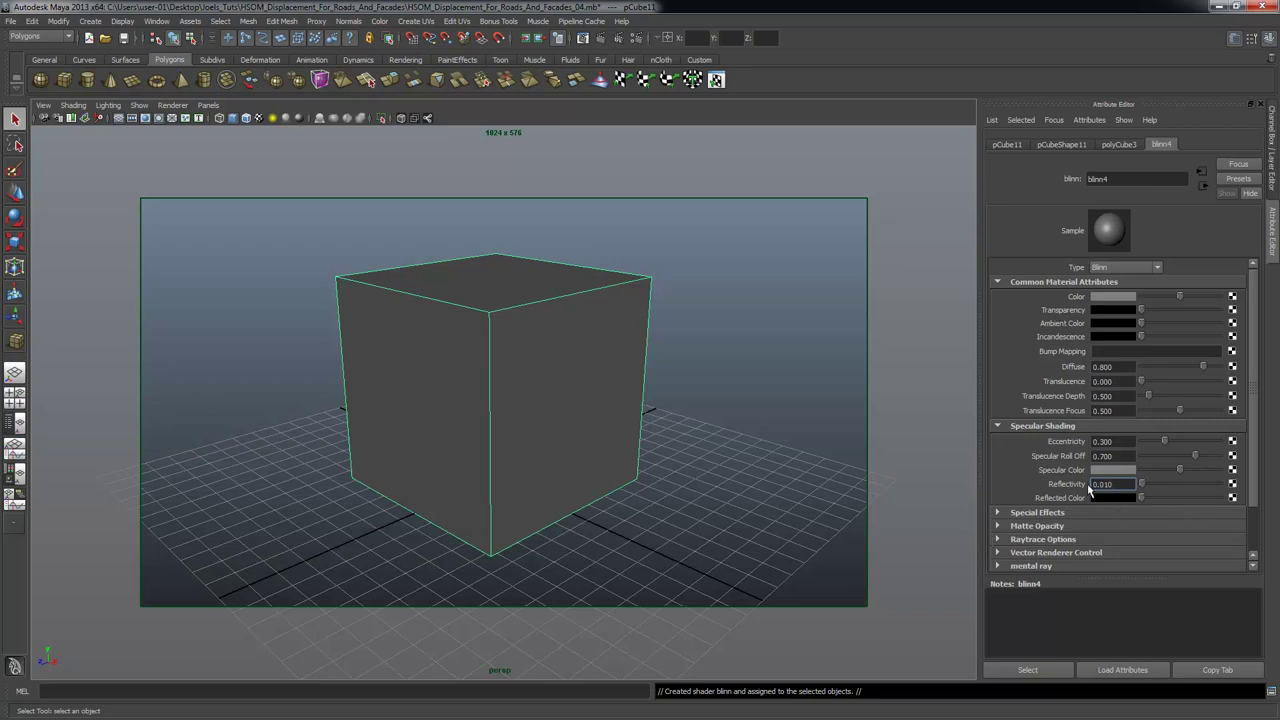
click(573, 334)
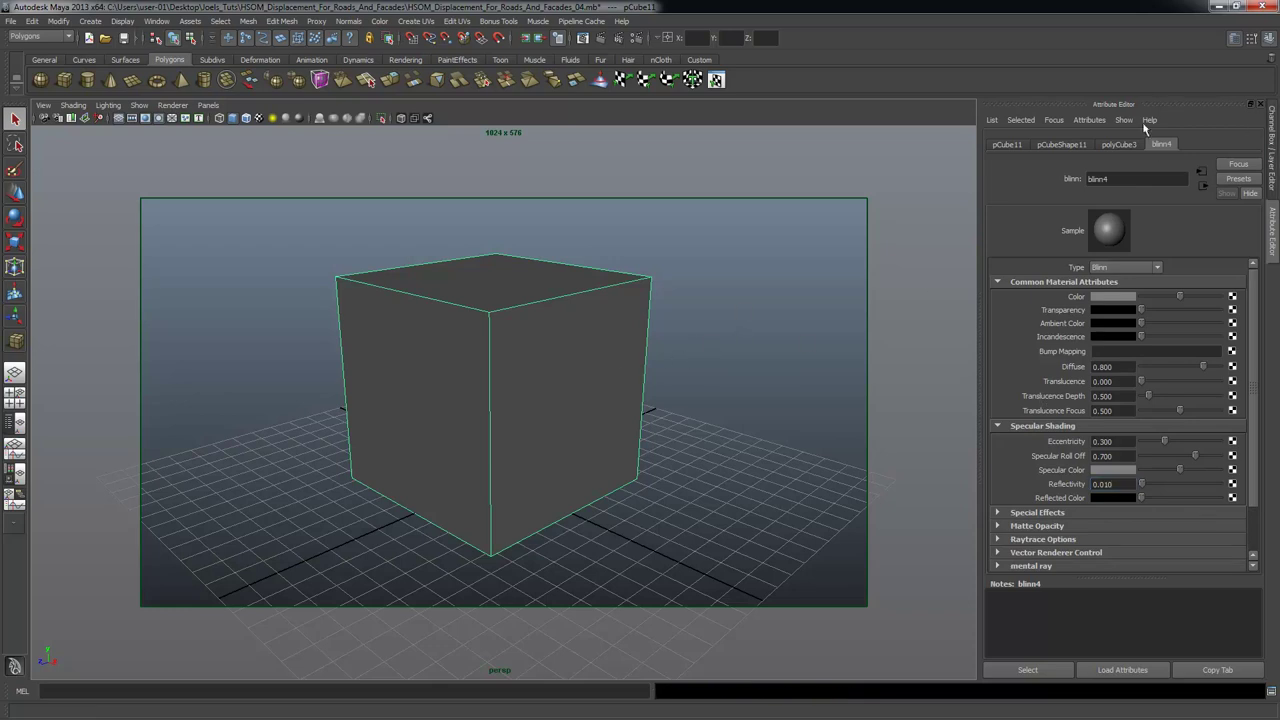
Connect a File texture created as a projection to the displacement material of the cube's Blinn shading group.
scroll(477, 357, up, 2)
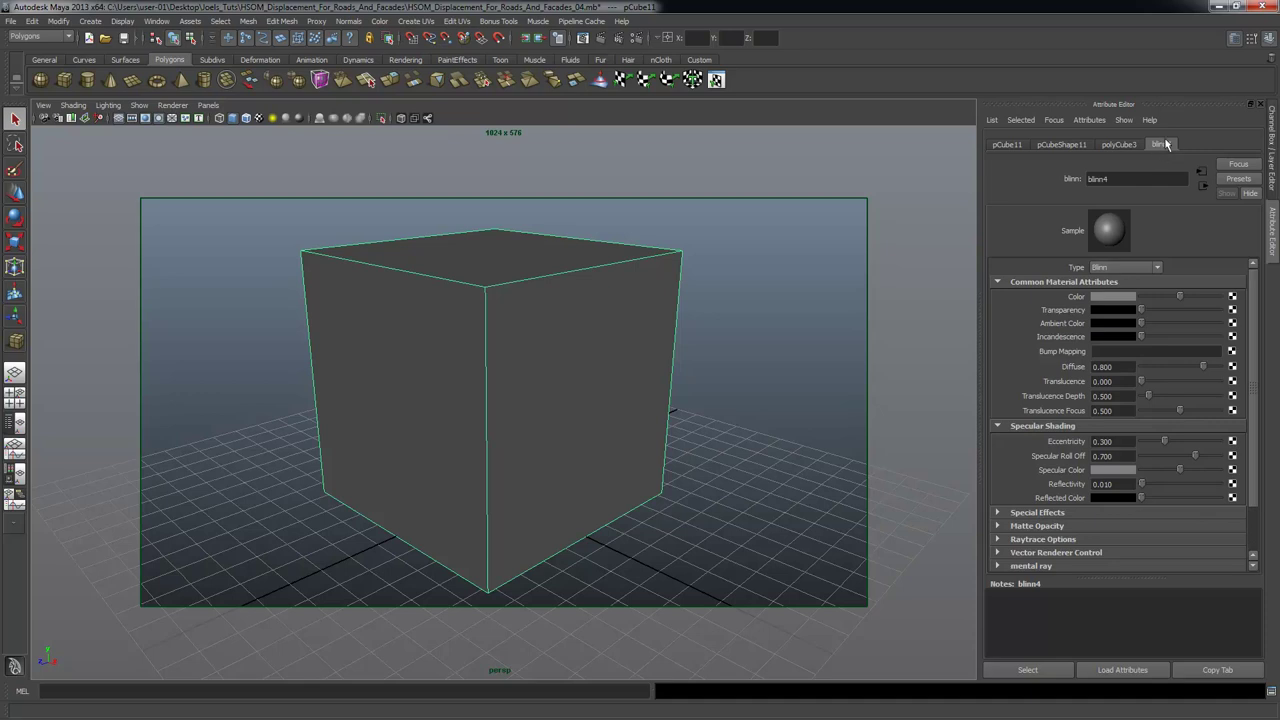
click(1203, 185)
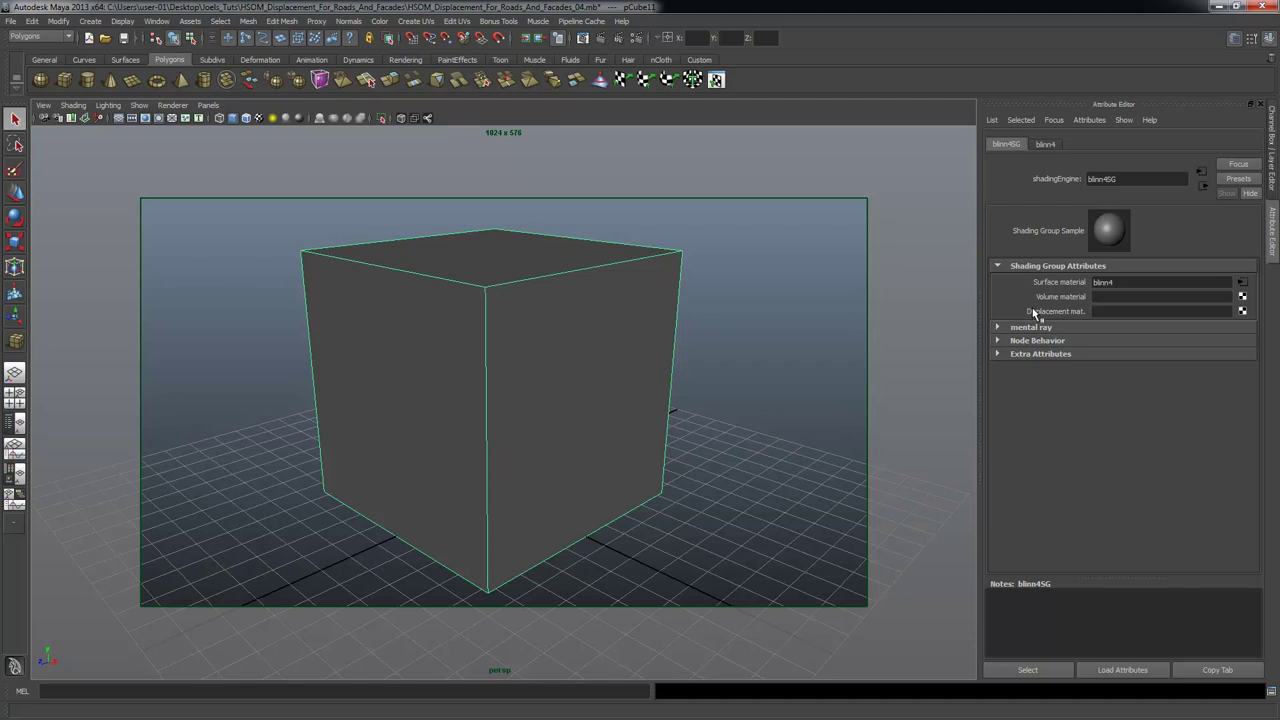
click(1243, 311)
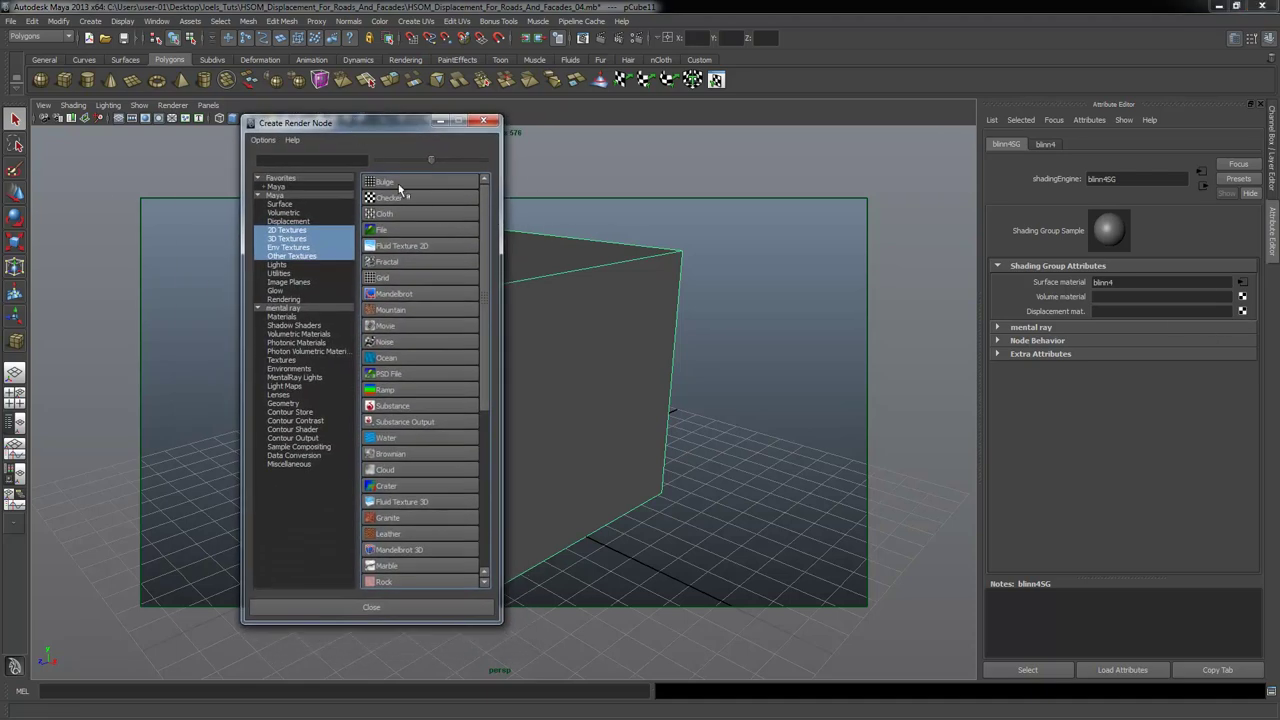
drag(331, 123, 189, 132)
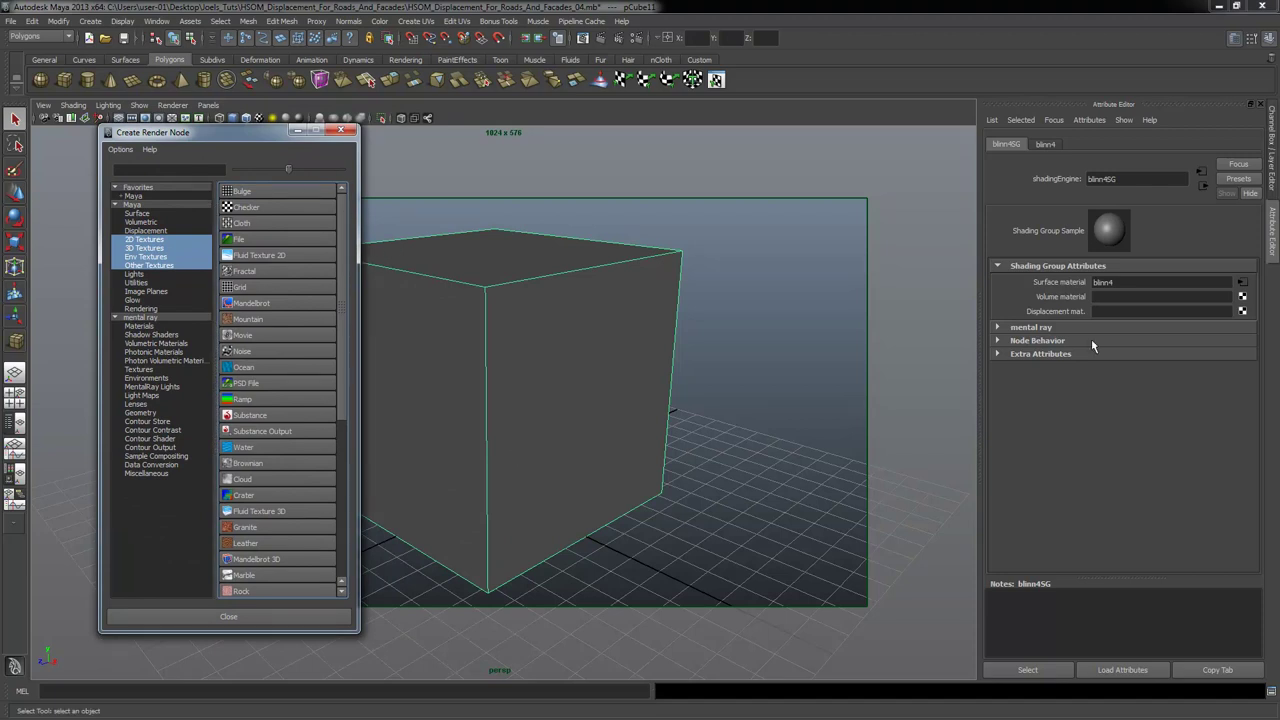
right_click(251, 241)
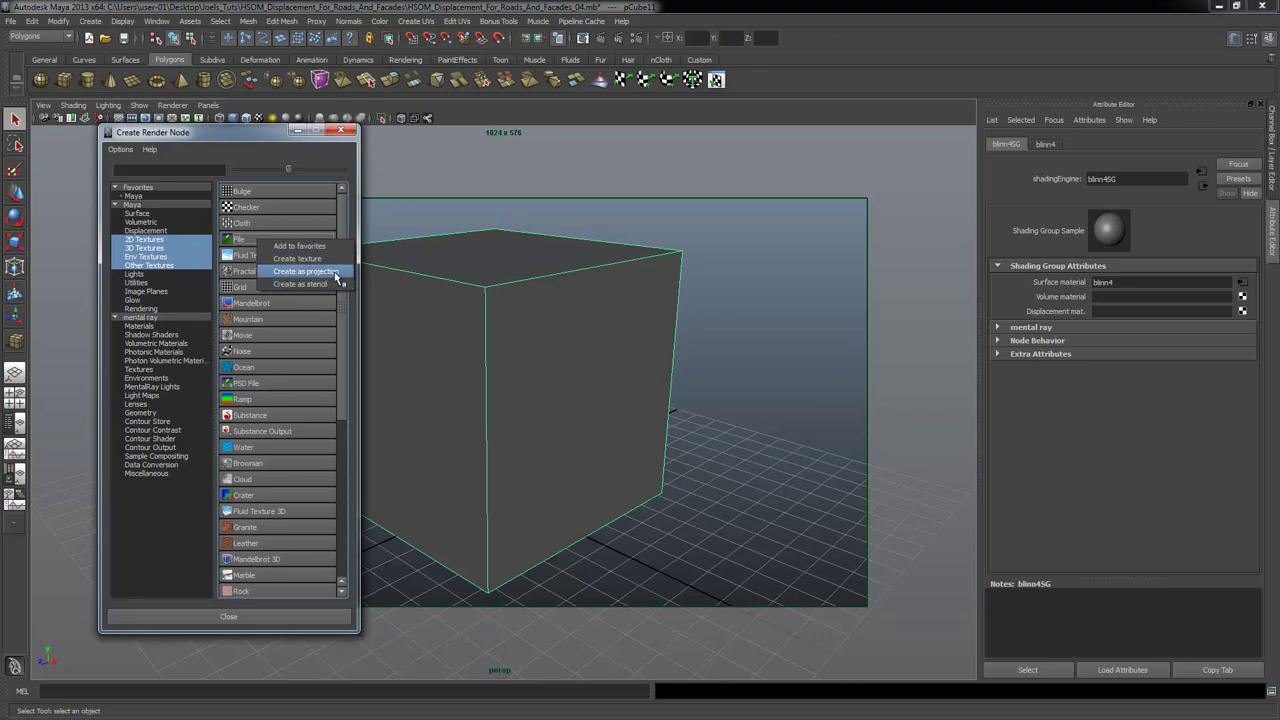
click(256, 245)
right_click(261, 240)
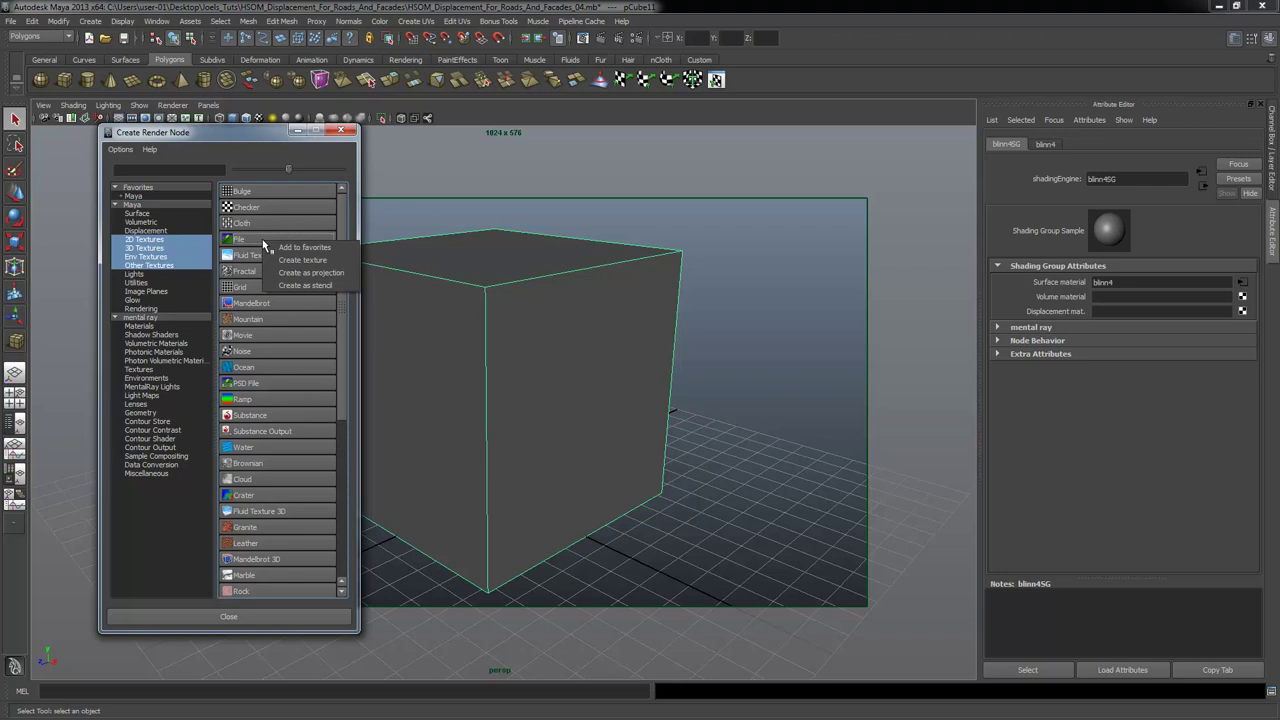
click(345, 273)
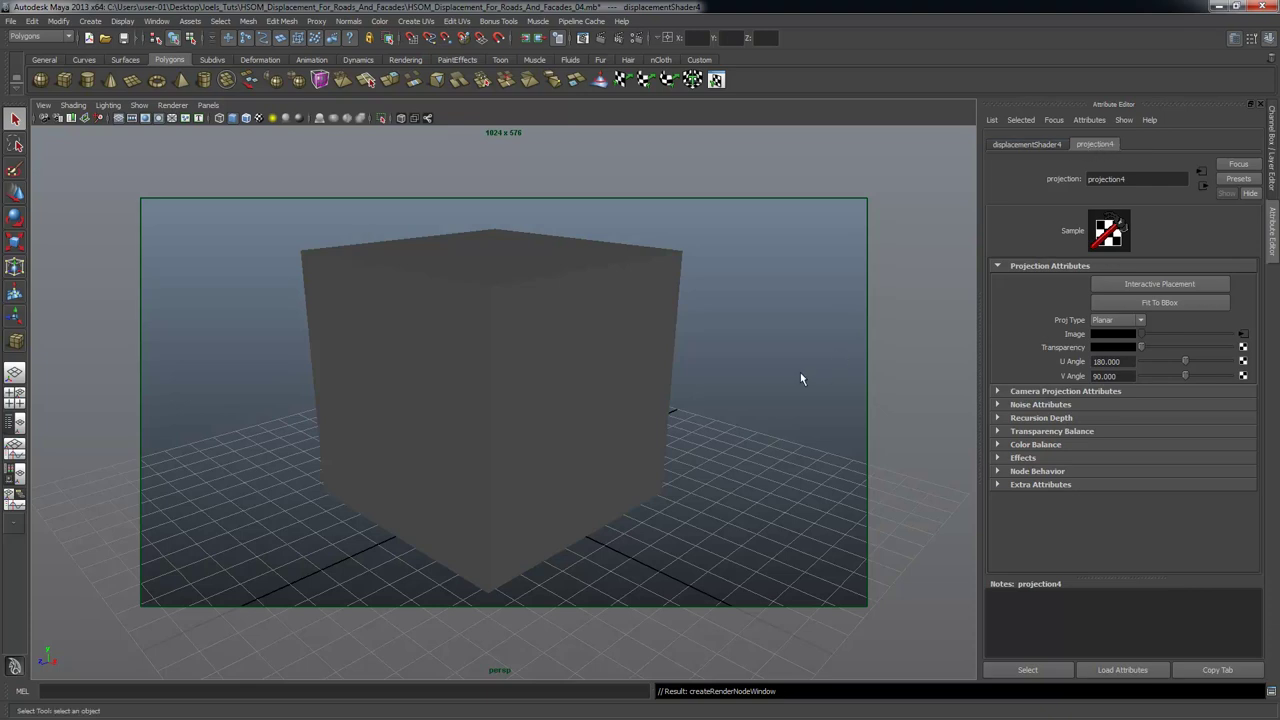
Display the scene in wireframe and set the displacement texture's projection type to TriPlanar.
key(4)
mouse_move(606, 474)
alt+mouse_down()
mouse_move(593, 453)
mouse_move(691, 491)
mouse_move(563, 374)
mouse_move(623, 434)
mouse_move(449, 426)
alt+mouse_up()
alt+right_drag(449, 426, 552, 273)
alt+right_drag(569, 417, 352, 352)
alt+drag(352, 352, 664, 423)
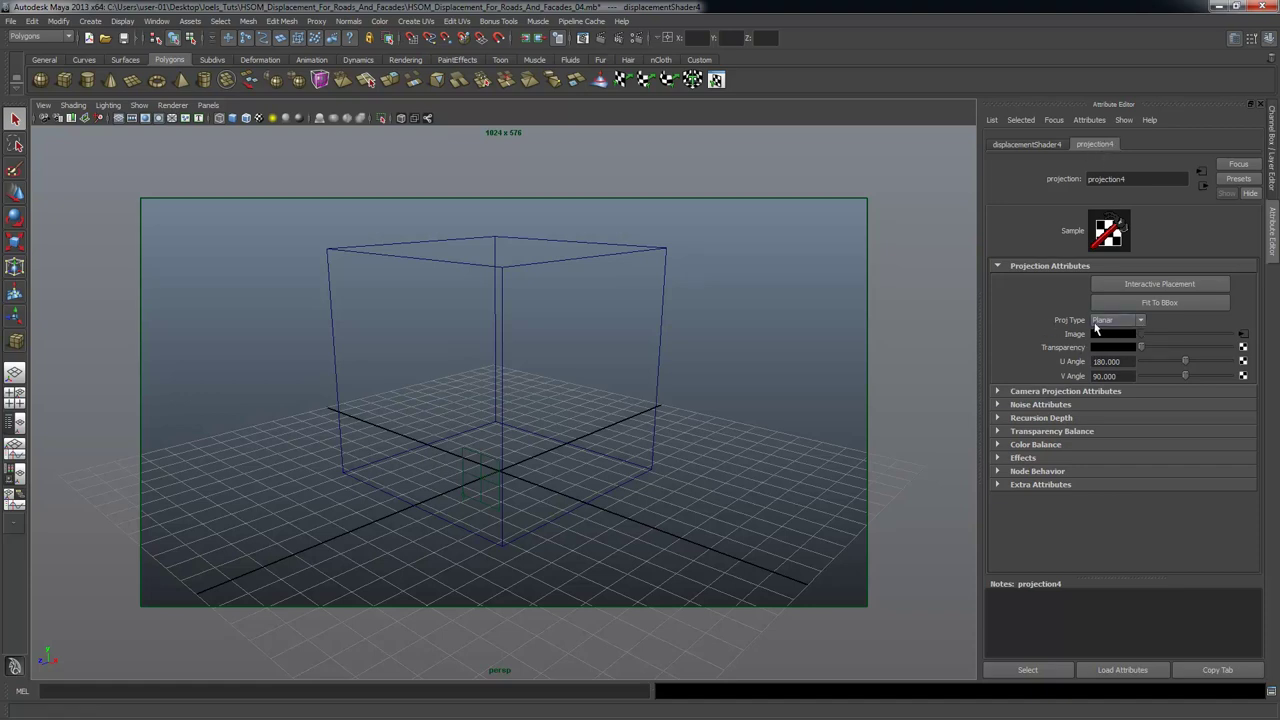
click(1141, 320)
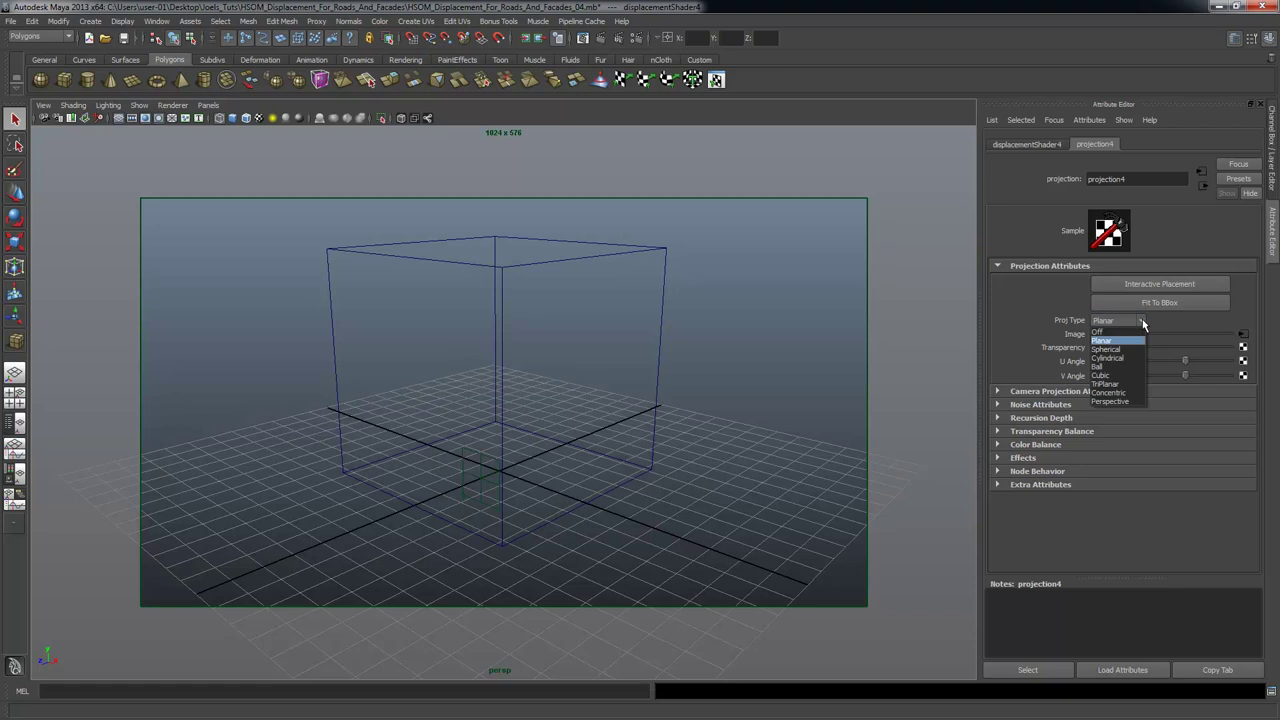
click(1122, 386)
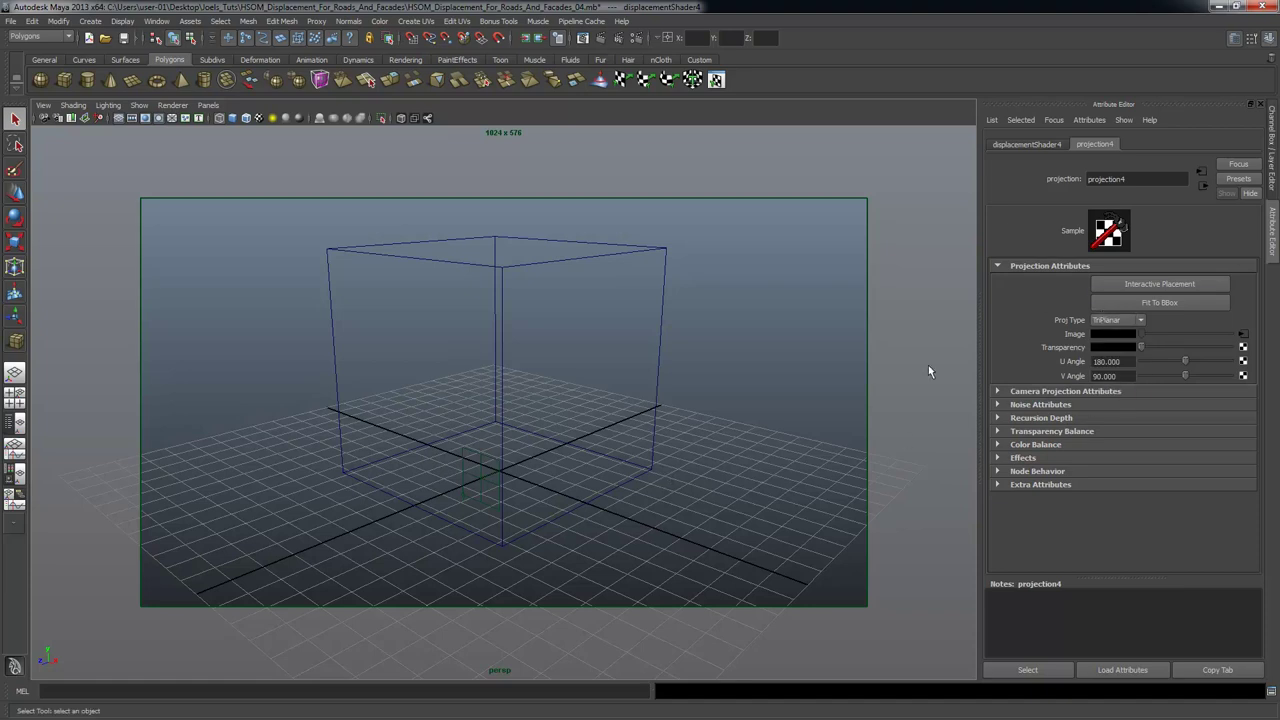
Fit the TriPlanar projection's placement to the cube's bounding box.
alt+drag(499, 440, 523, 470)
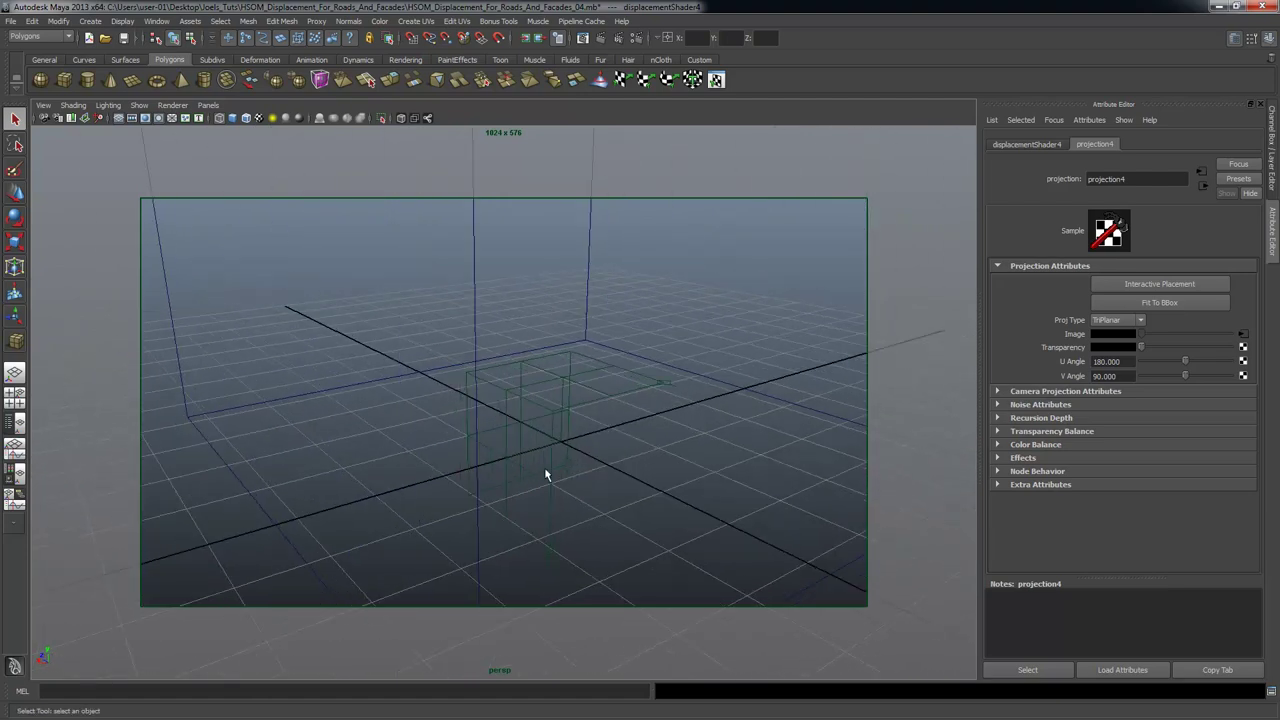
alt+drag(559, 437, 559, 476)
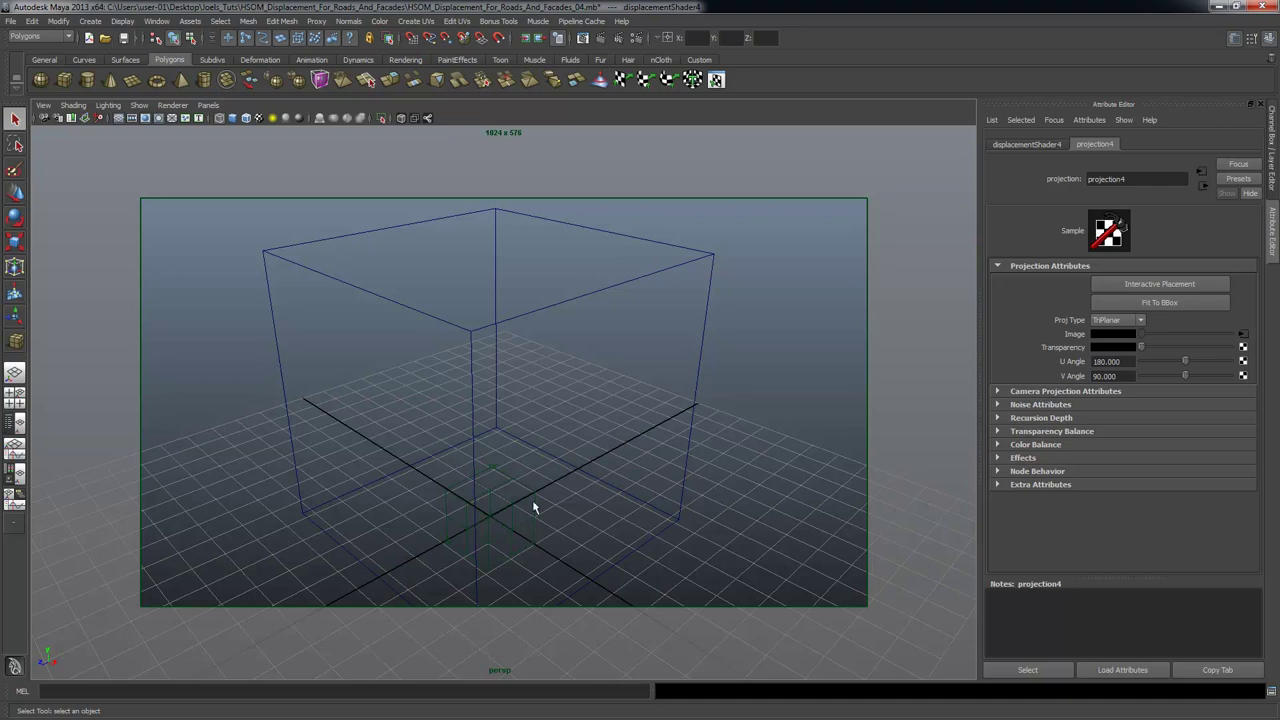
alt+drag(556, 436, 566, 369)
alt+right_drag(566, 369, 648, 376)
alt+drag(648, 376, 651, 403)
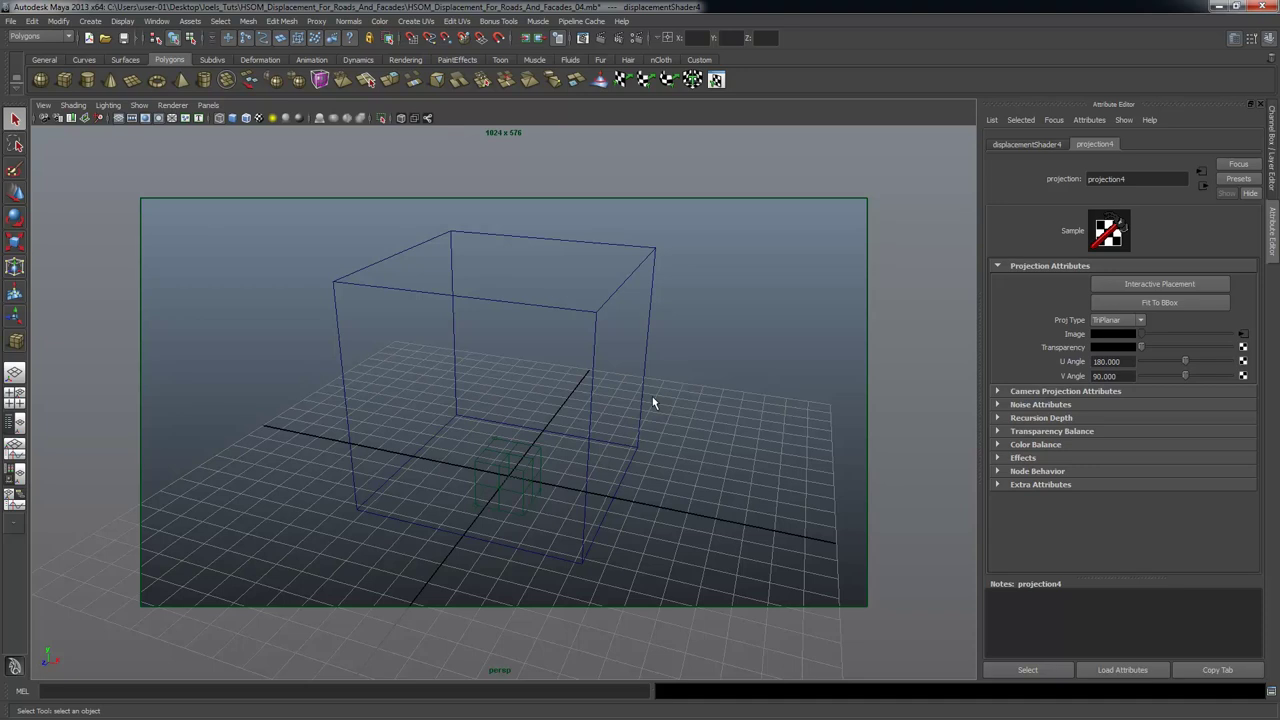
alt+drag(455, 362, 597, 389)
alt+right_drag(597, 389, 612, 388)
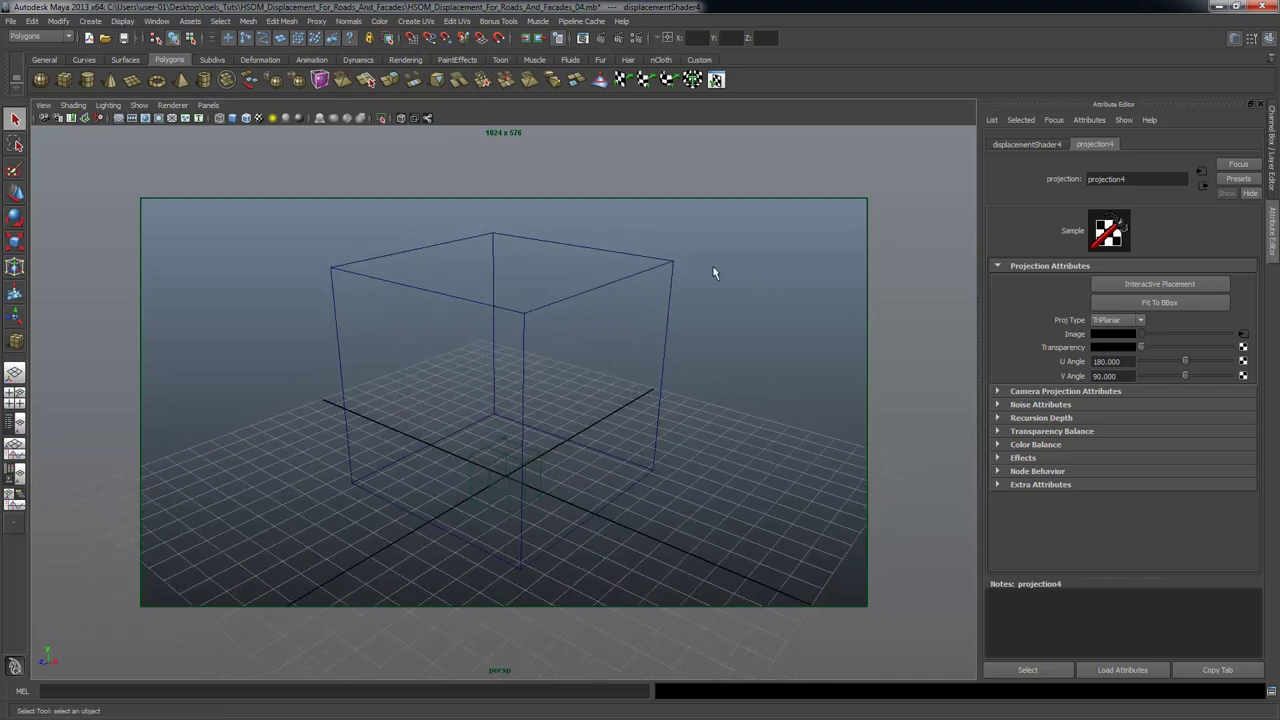
click(1148, 290)
mouse_move(692, 375)
alt+mouse_down()
mouse_move(596, 353)
mouse_move(686, 366)
alt+mouse_up()
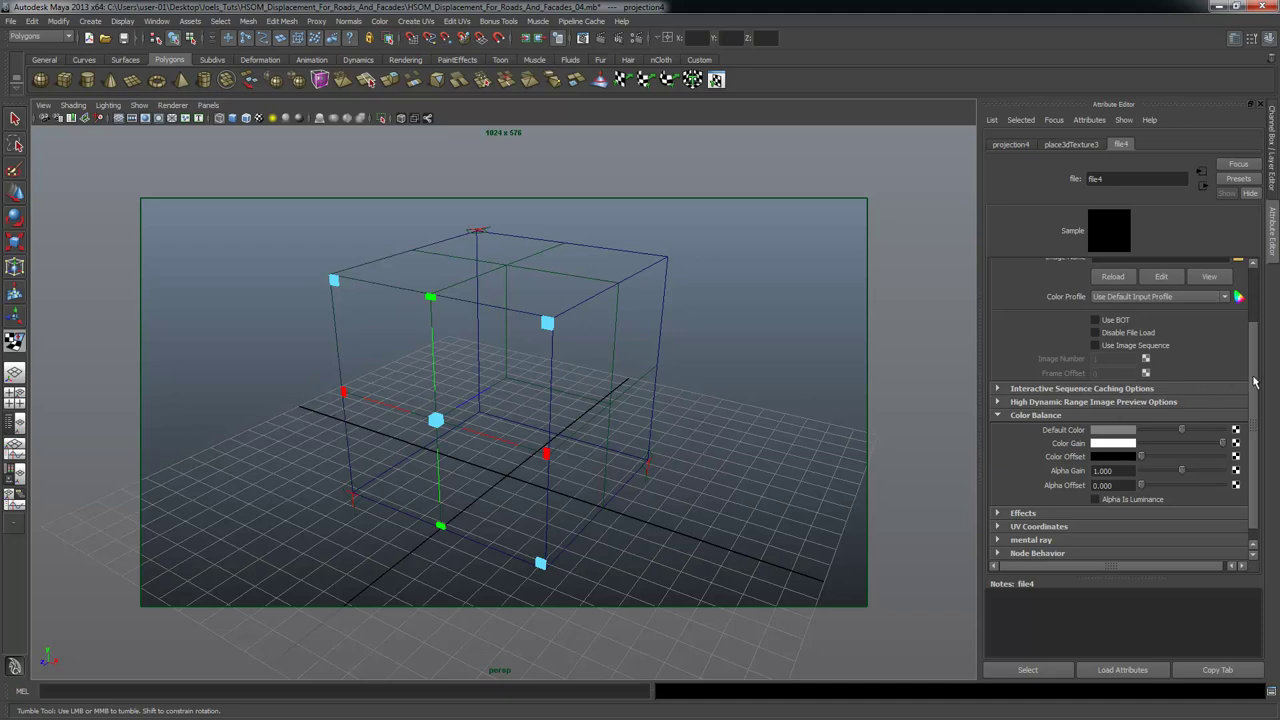
Load Old_Brick_Tile_Disp_01.tif as the image of the projected file texture.
drag(1254, 382, 1248, 297)
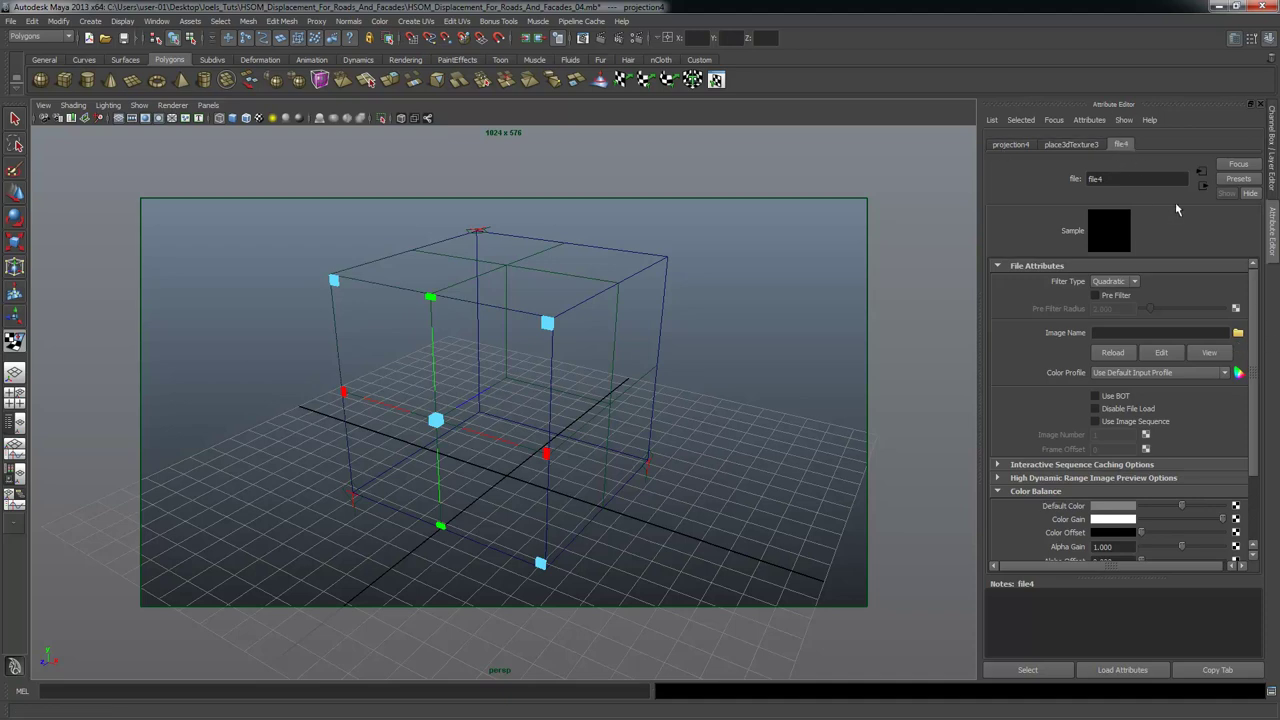
click(1238, 332)
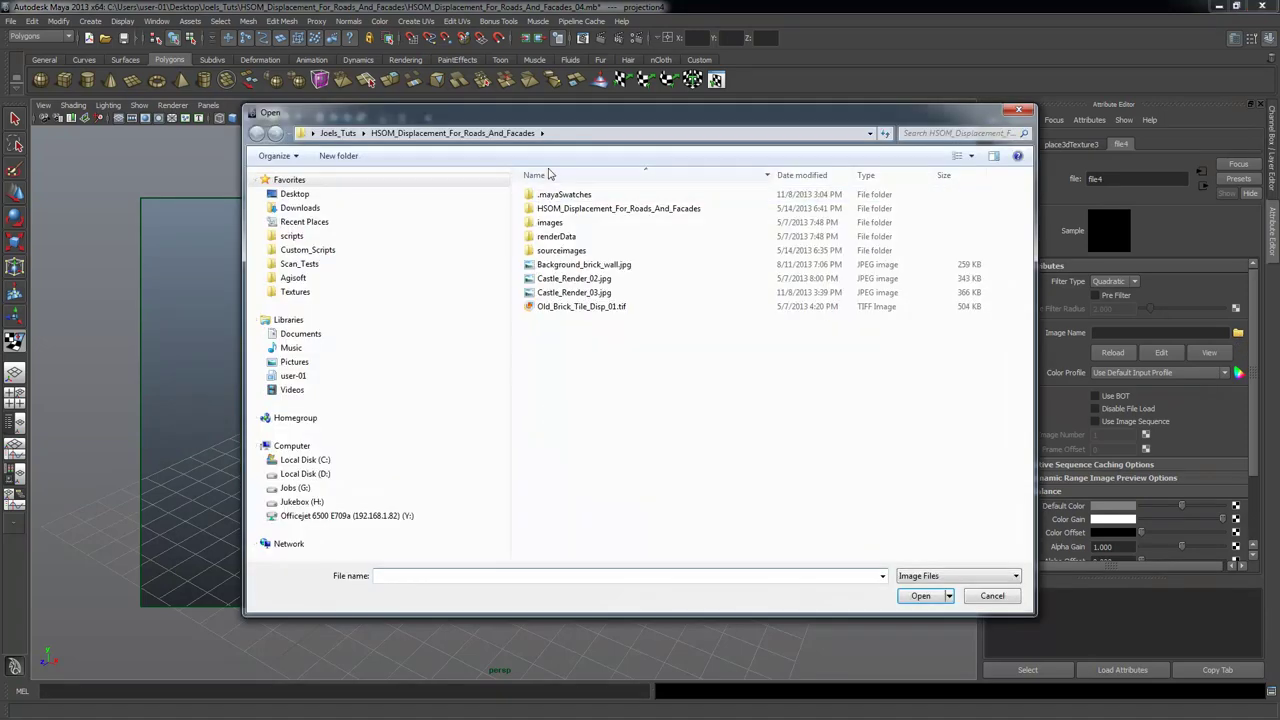
click(628, 309)
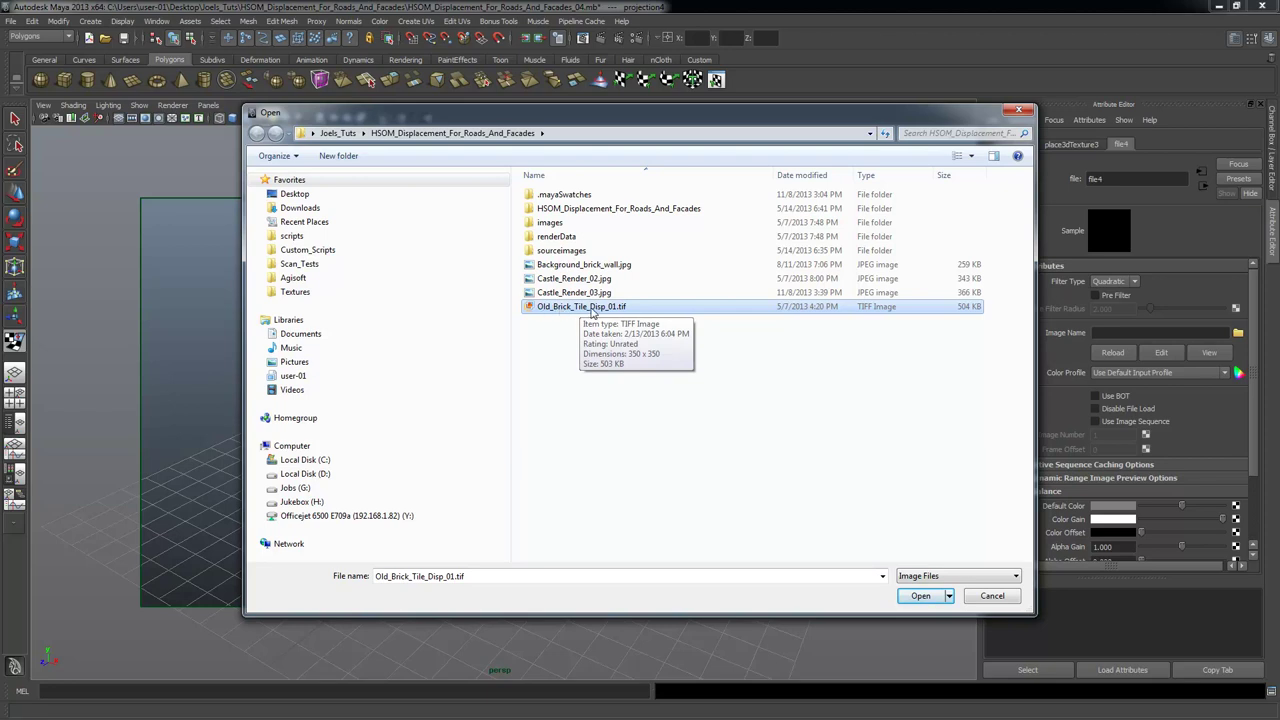
double_click(586, 308)
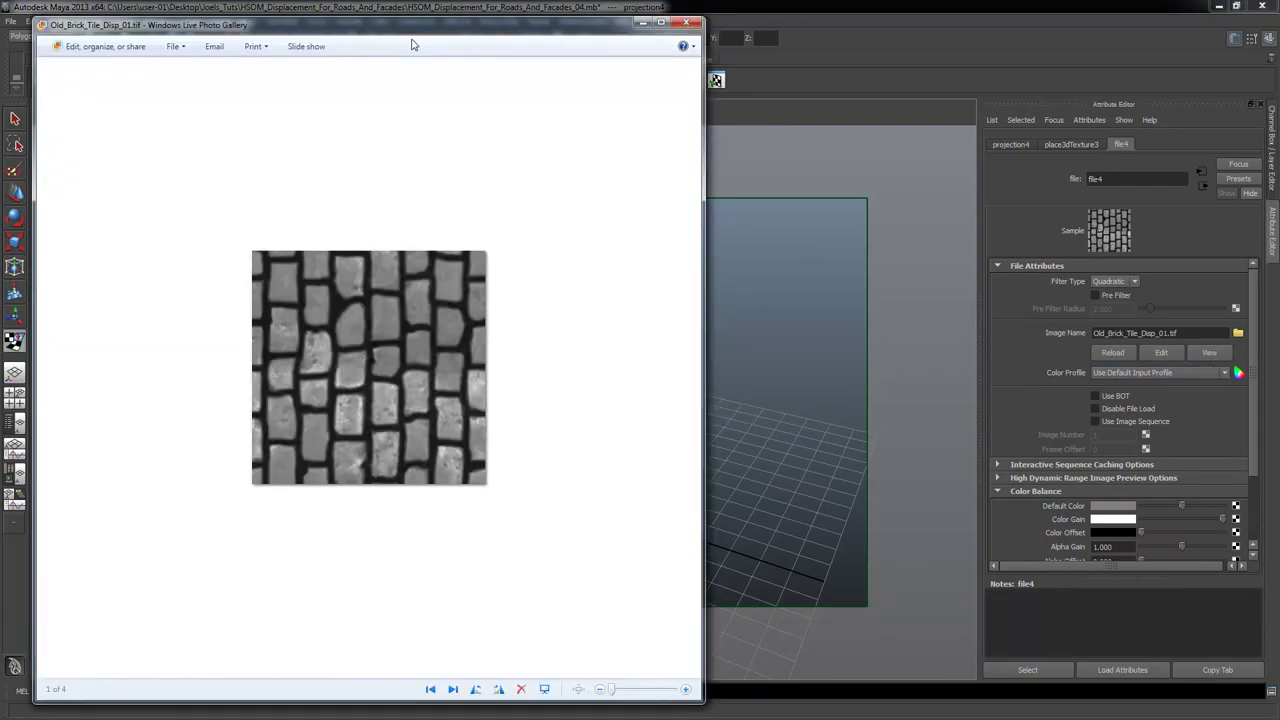
Examine the light and dark areas of the Old_Brick_Tile_Disp_01.tif displacement map in Windows Live Photo Gallery.
scroll(463, 343, up, 2)
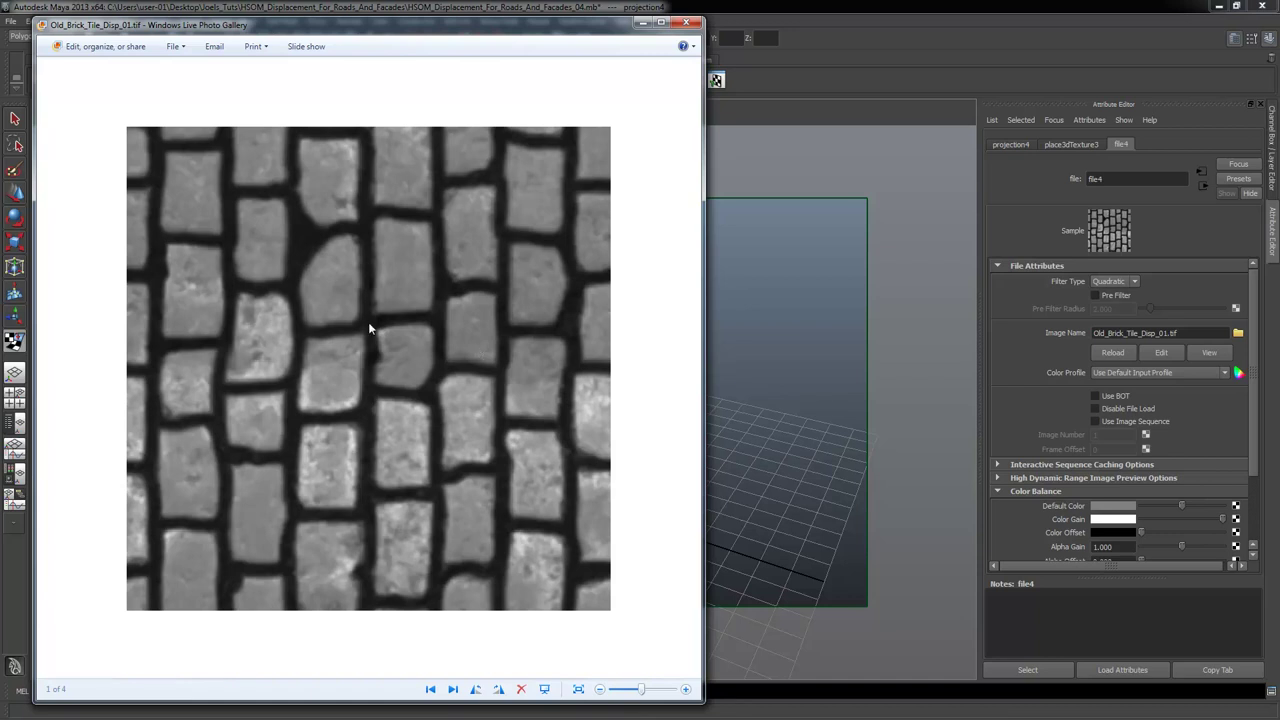
scroll(509, 271, down, 2)
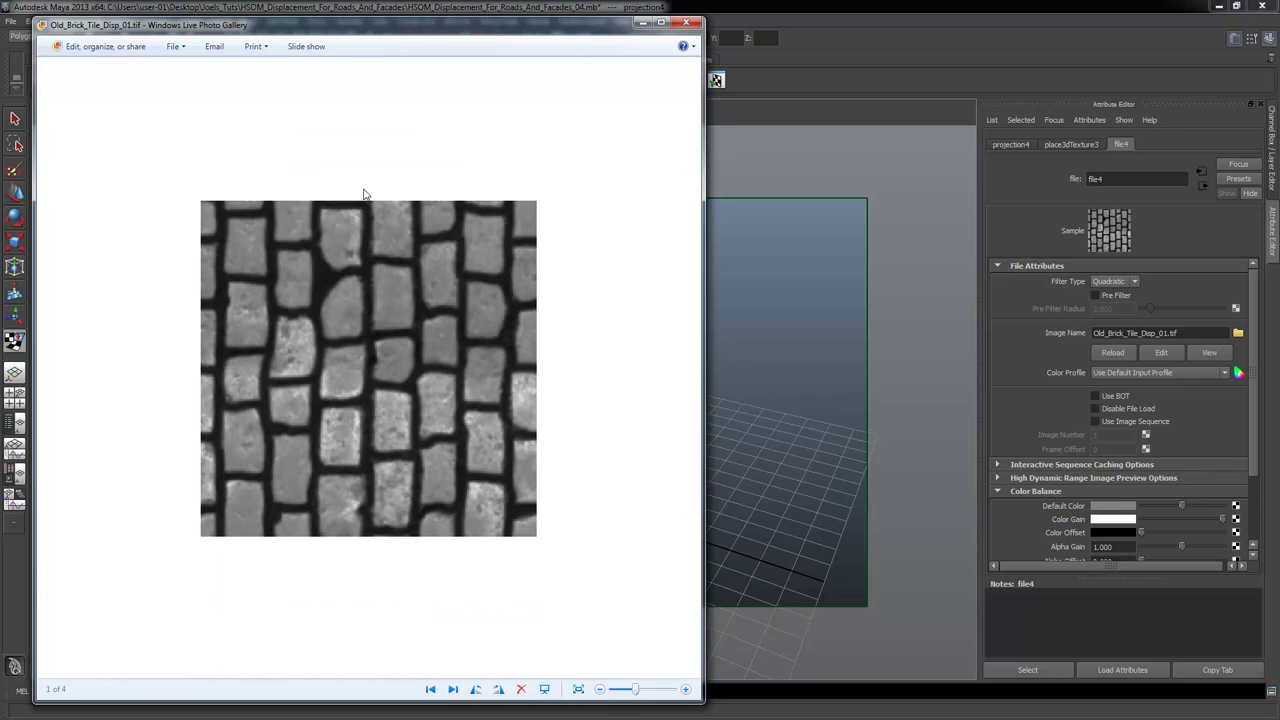
scroll(395, 446, up, 1)
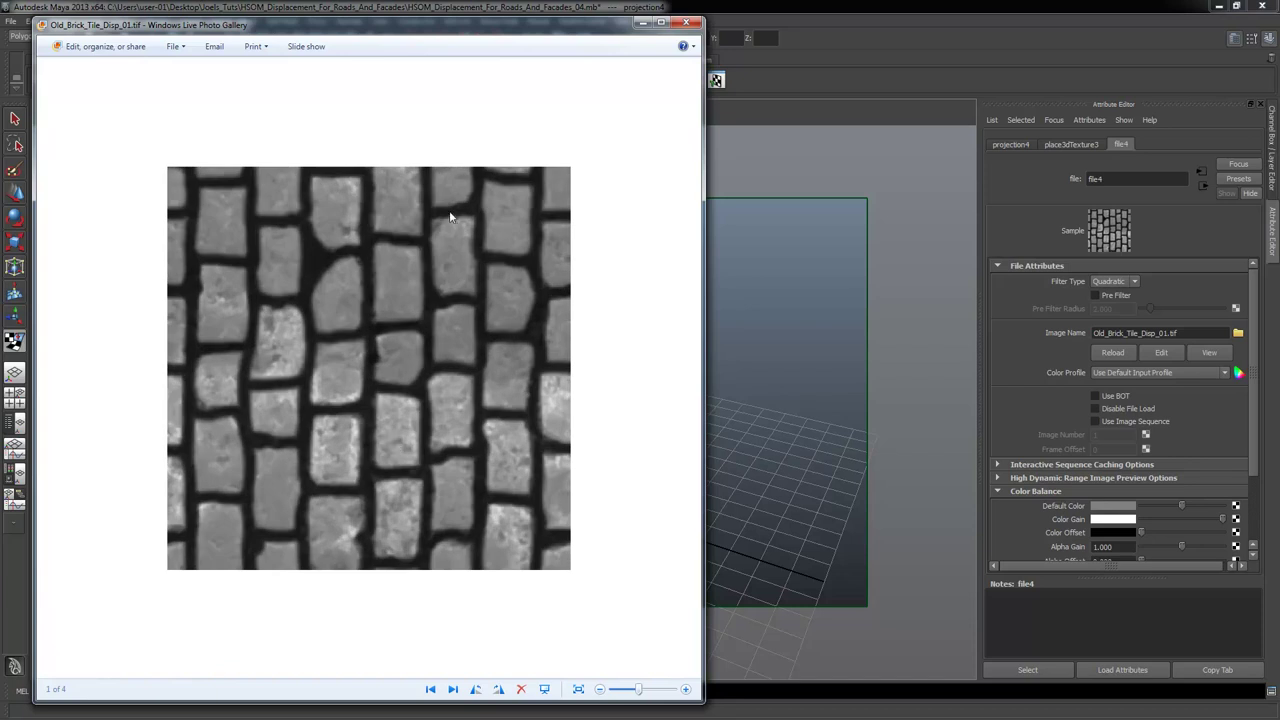
Close the brick displacement map image and view the cube with smooth shading in Maya's perspective view.
scroll(451, 219, up, 1)
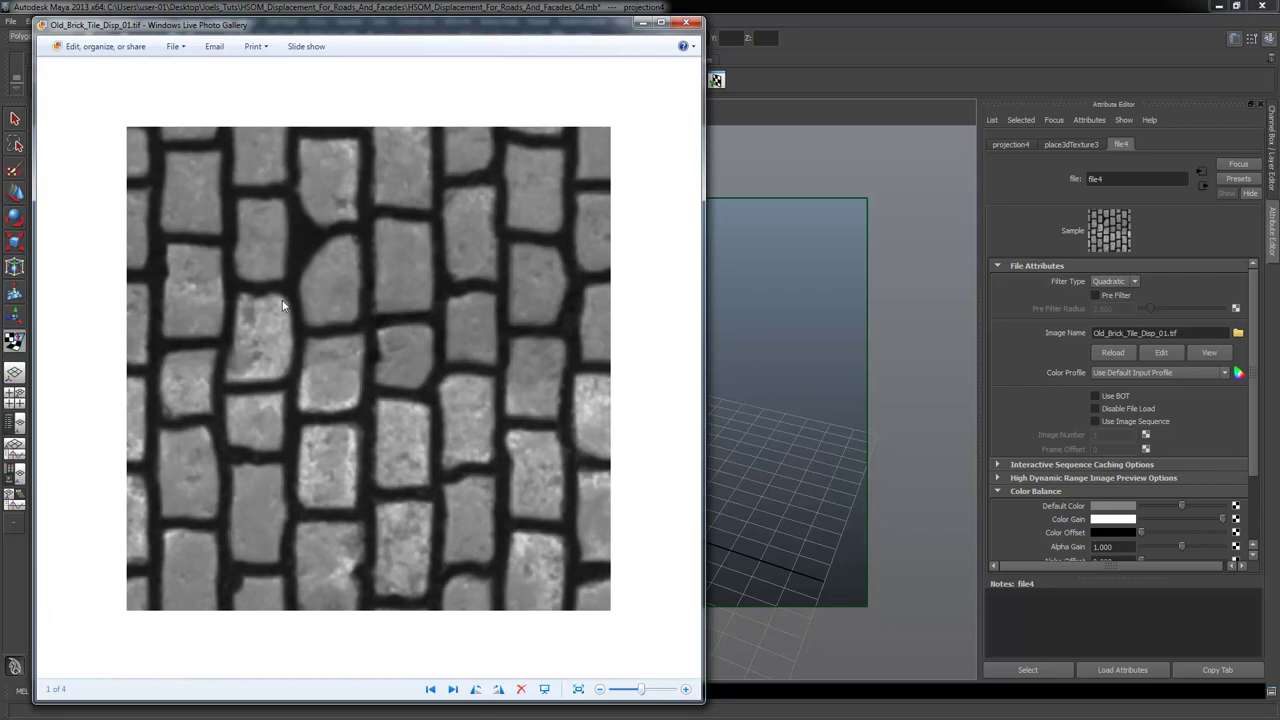
click(686, 22)
alt+middle_drag(638, 399, 644, 395)
key(5)
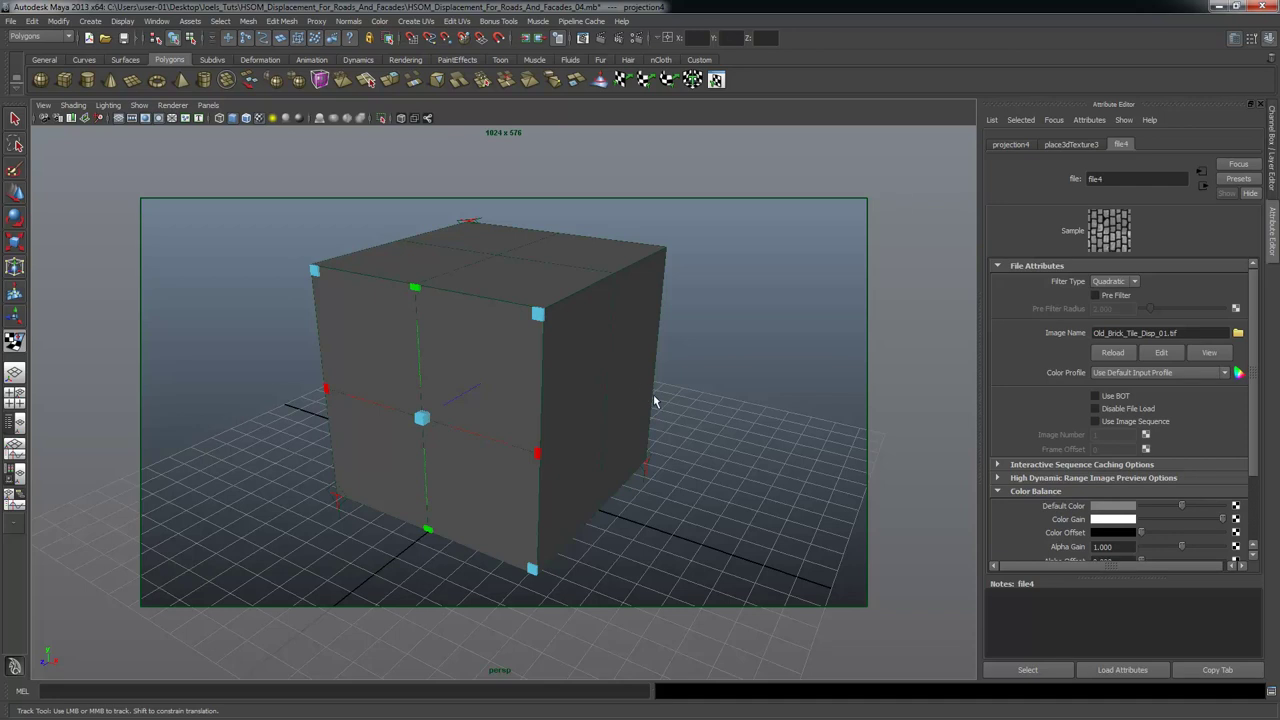
alt+drag(646, 391, 640, 386)
mouse_move(641, 408)
alt+mouse_down()
mouse_move(677, 403)
mouse_move(655, 402)
alt+mouse_up()
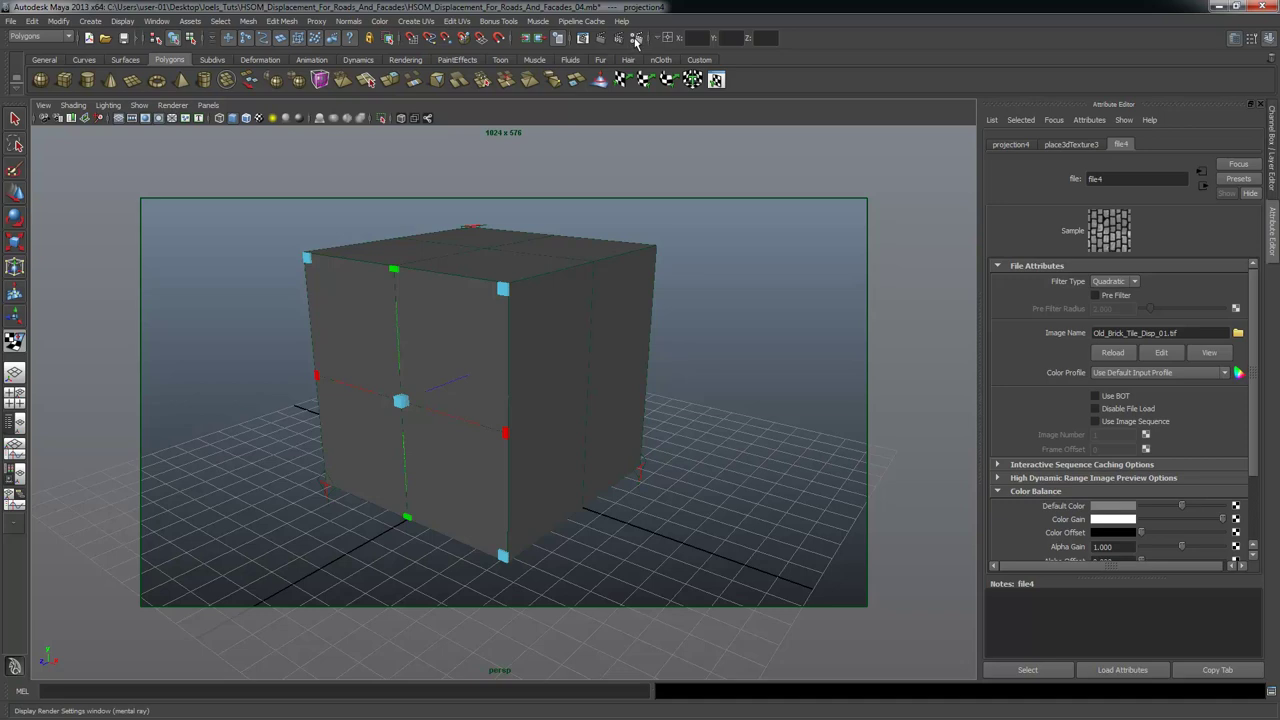
Set the renderer to Maya Software and render the current frame of the displaced cube.
click(636, 39)
click(174, 181)
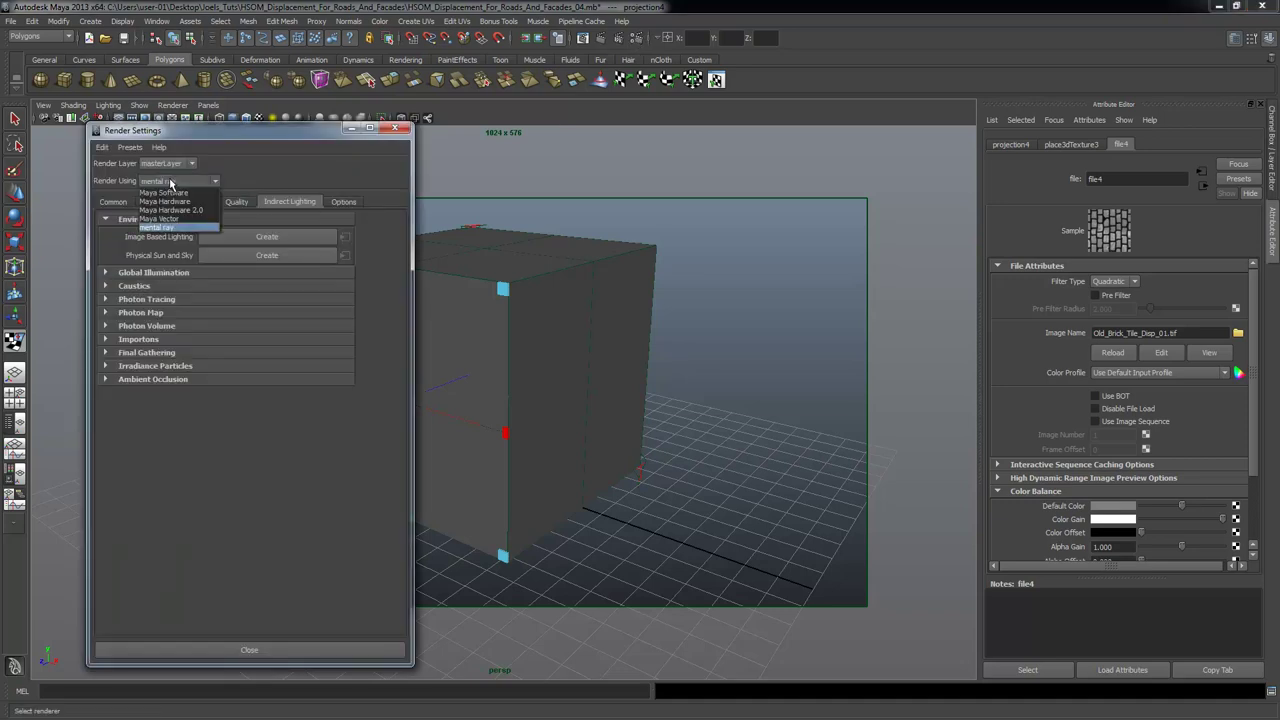
click(163, 192)
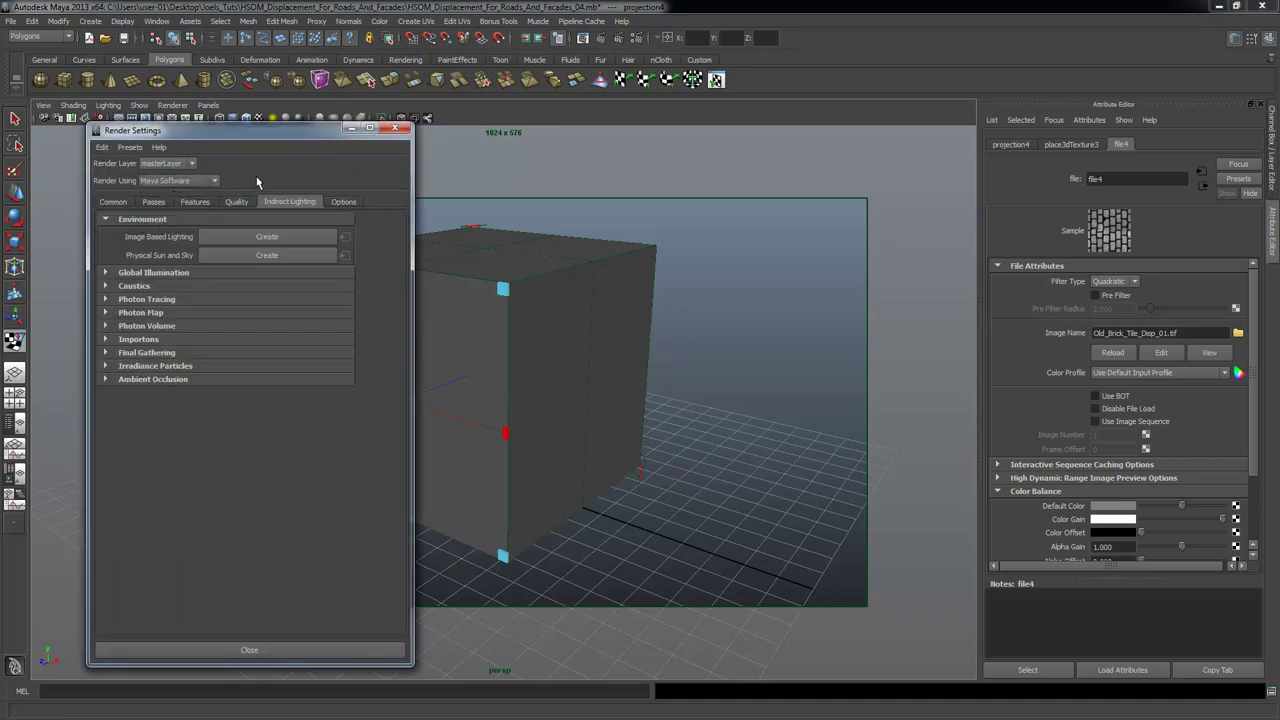
click(395, 128)
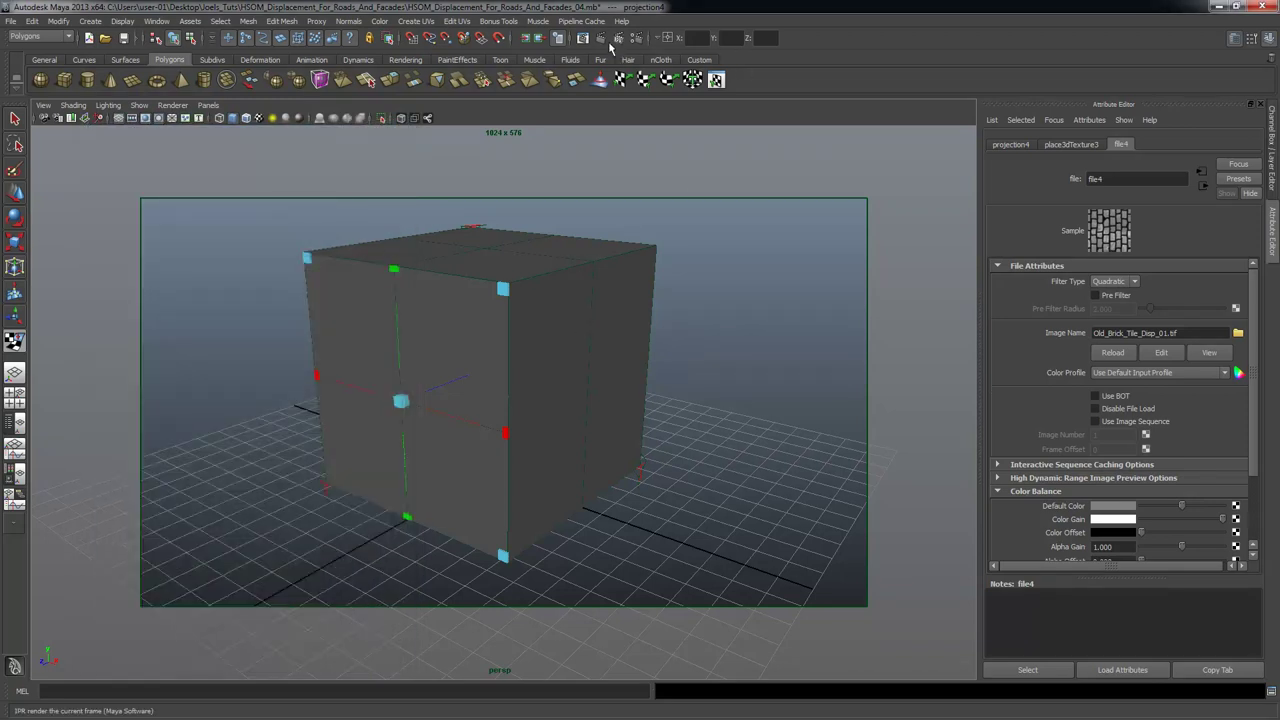
click(601, 39)
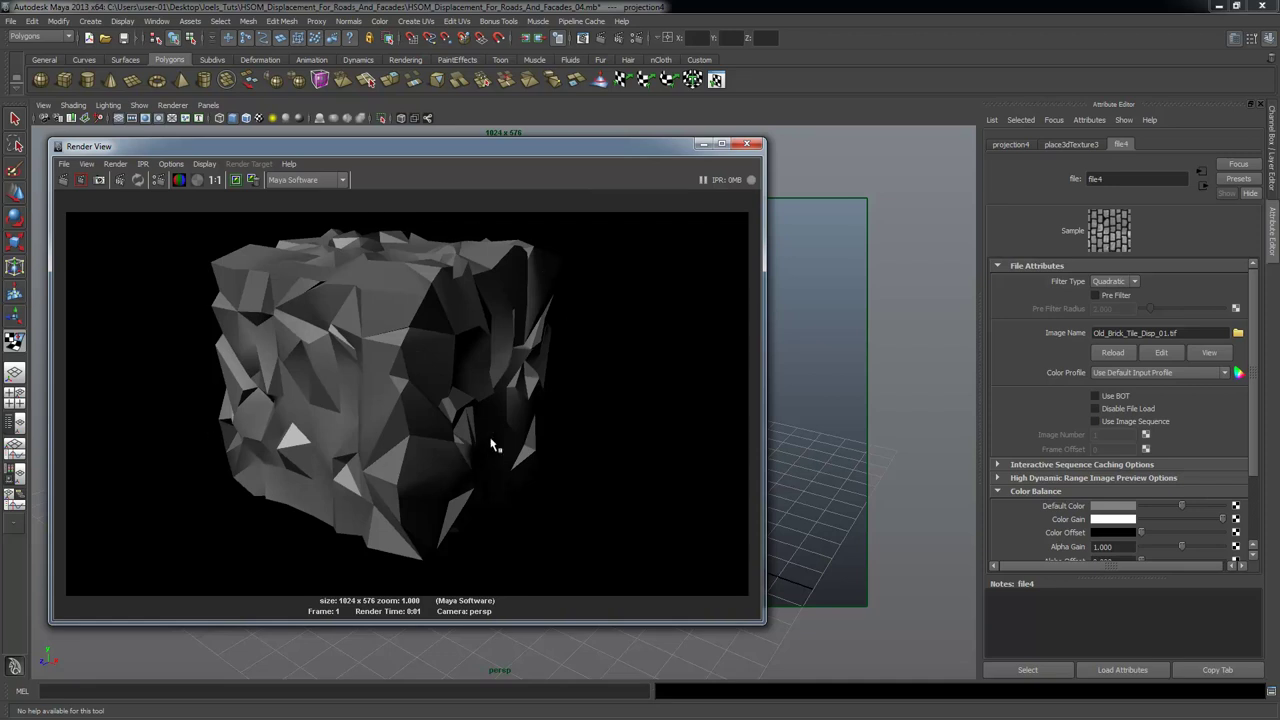
Set the renderer to mental ray in the Render Settings.
click(639, 38)
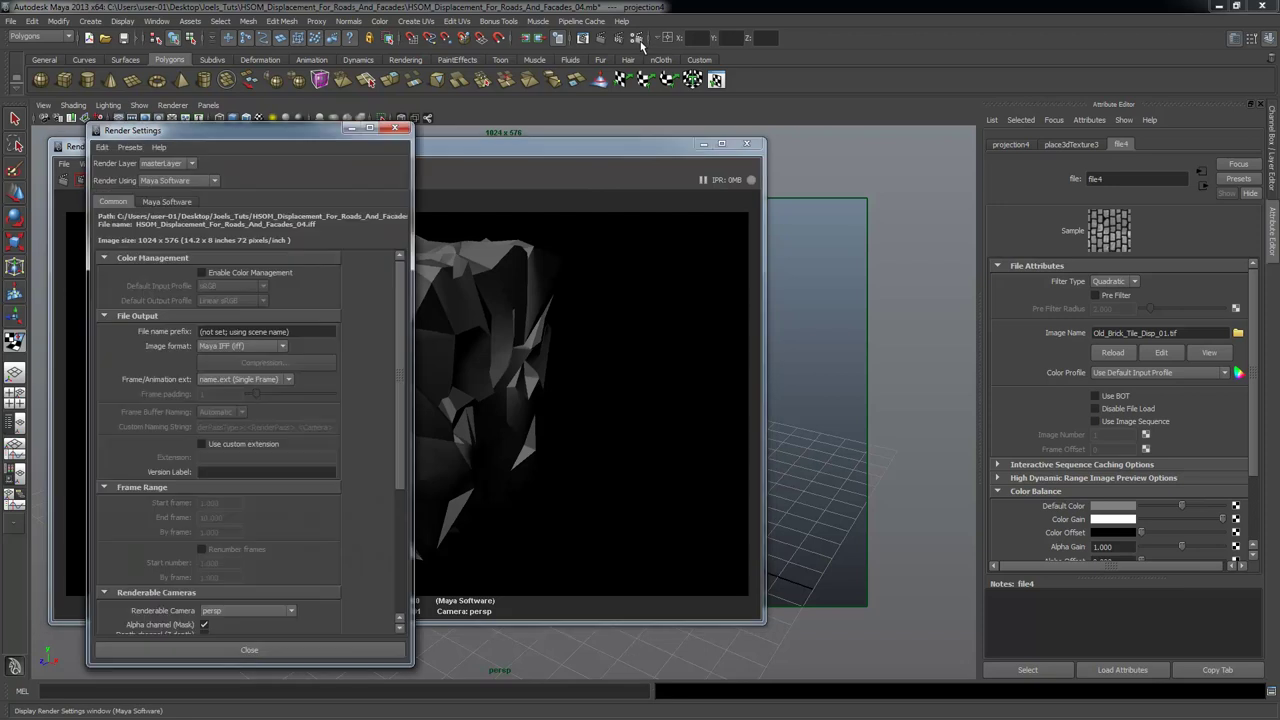
drag(222, 135, 279, 65)
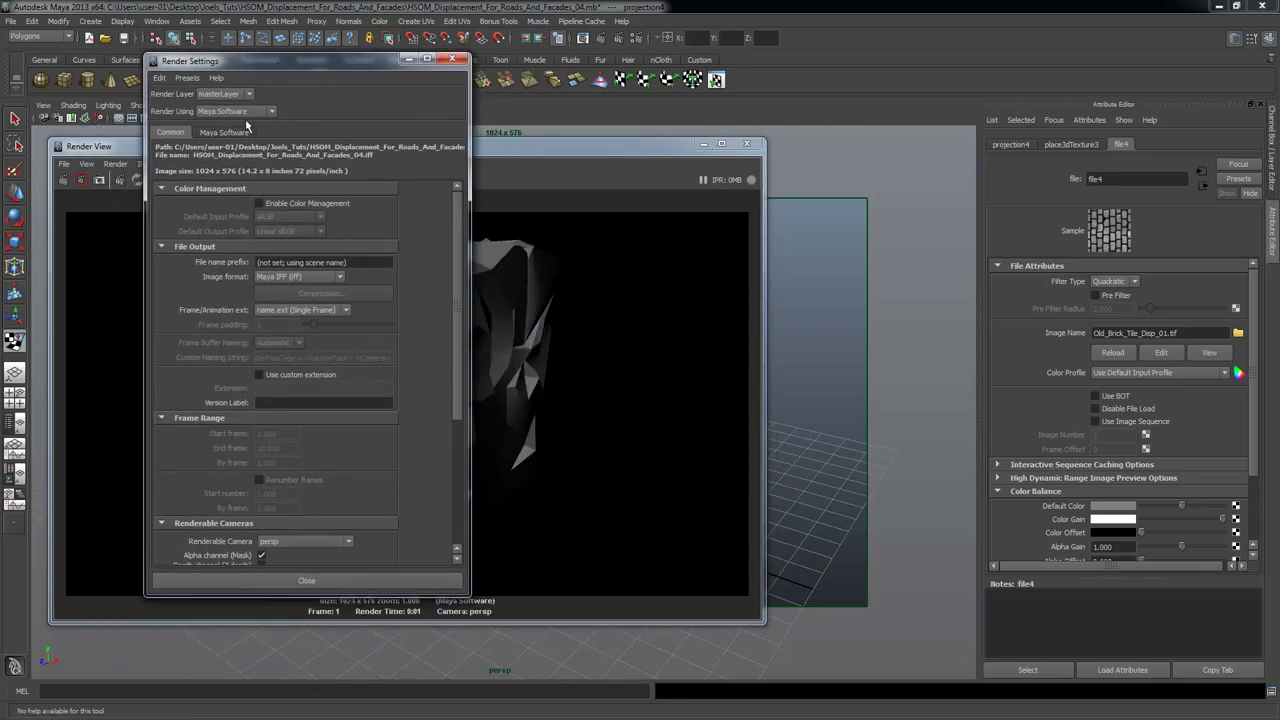
click(218, 112)
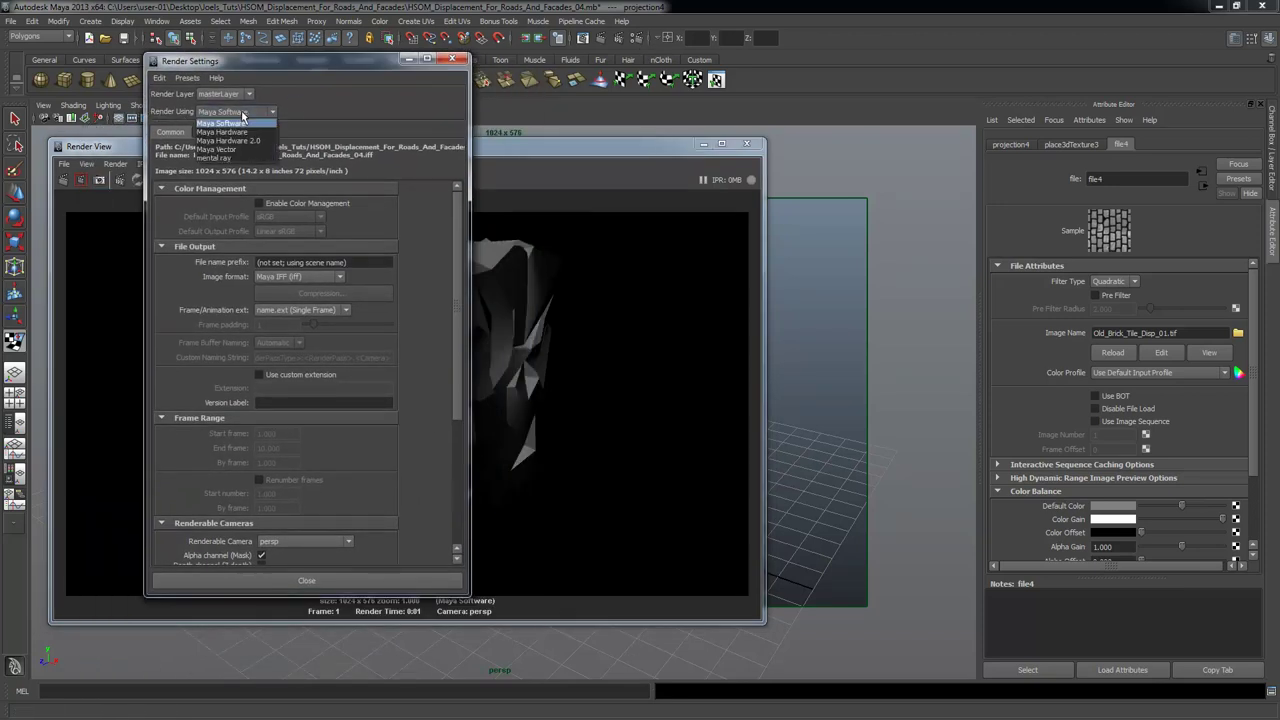
click(222, 158)
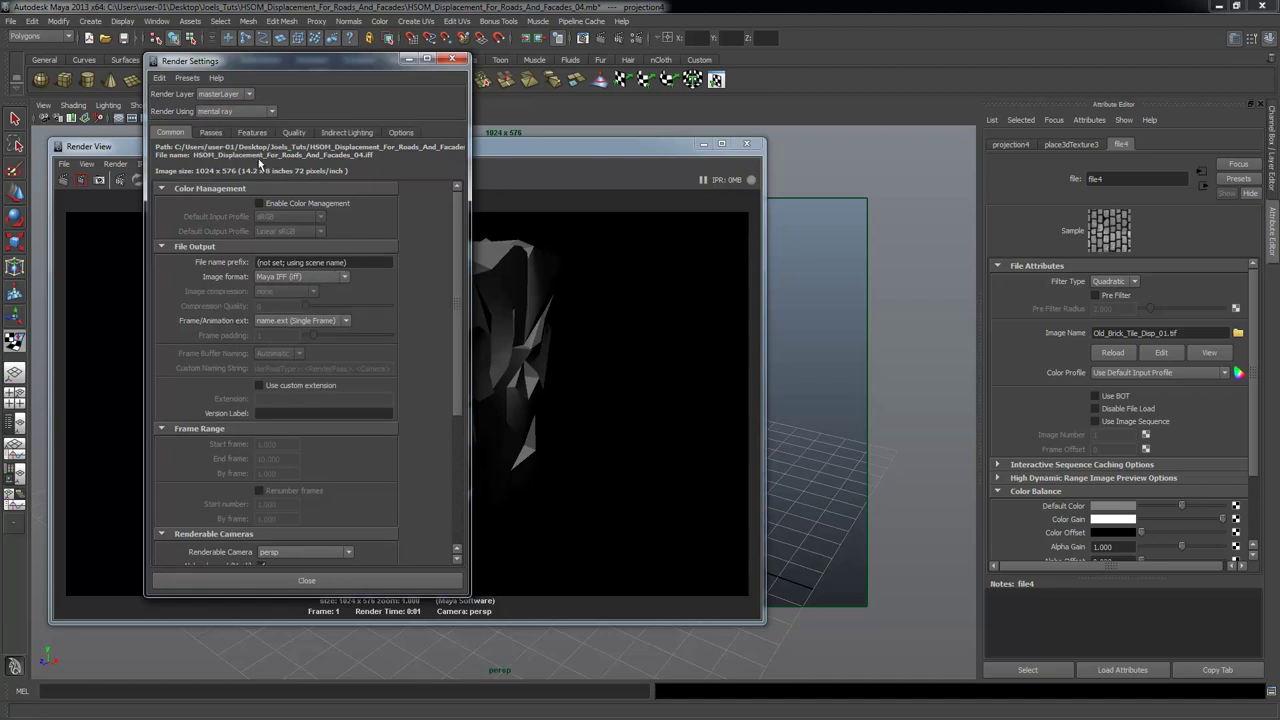
drag(257, 68, 163, 107)
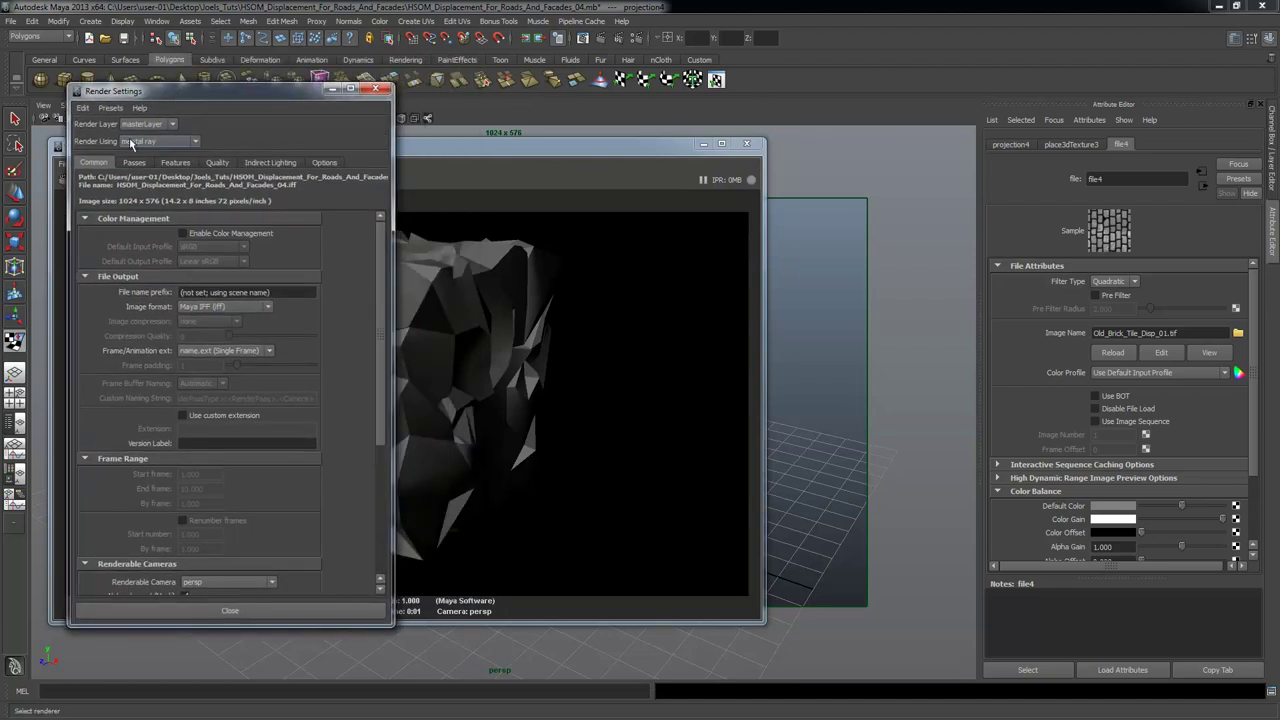
Check in the Plug-in Manager whether the mental ray plug-in Mayatomr.mll is loaded and set to auto load.
click(155, 21)
mouse_move(235, 91)
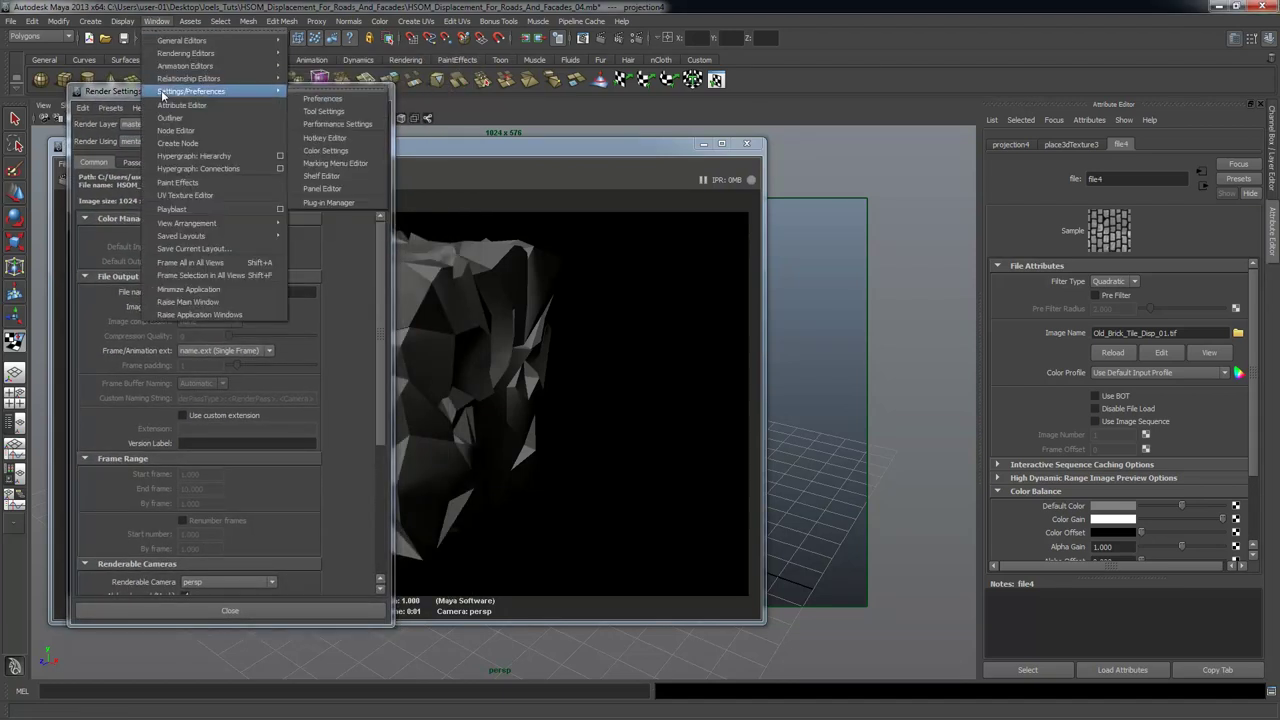
click(362, 203)
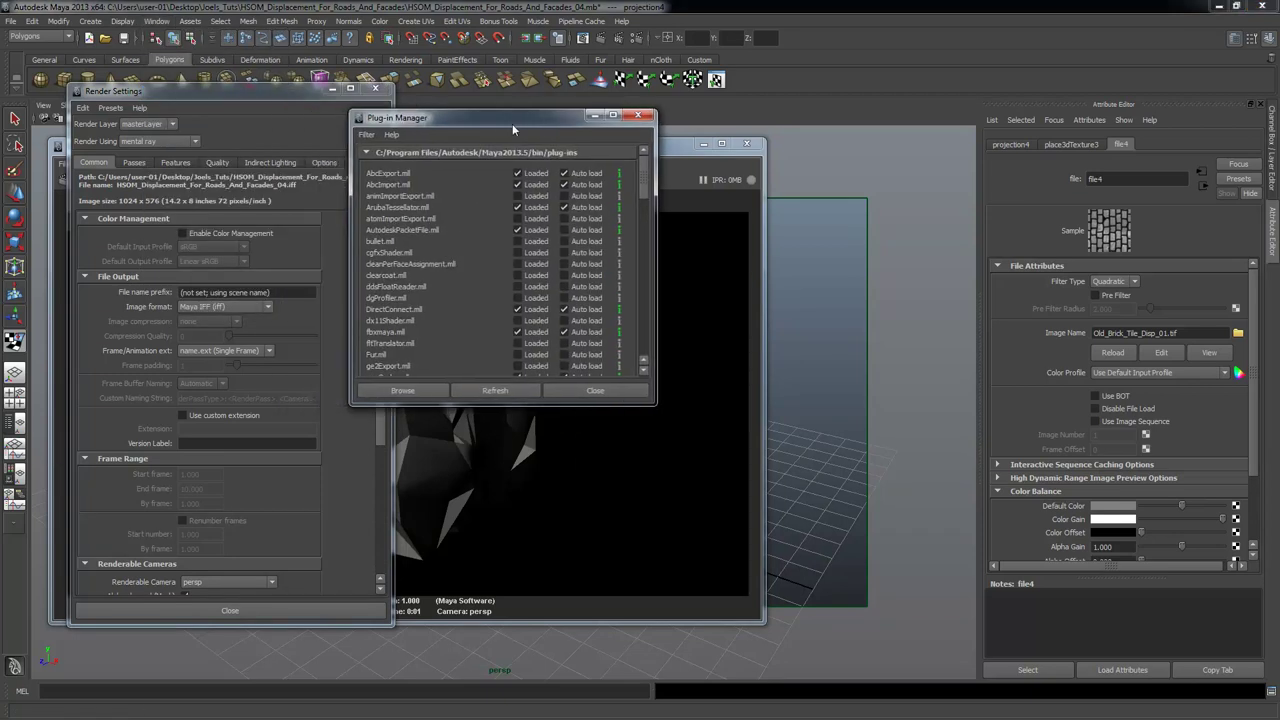
drag(566, 193, 460, 357)
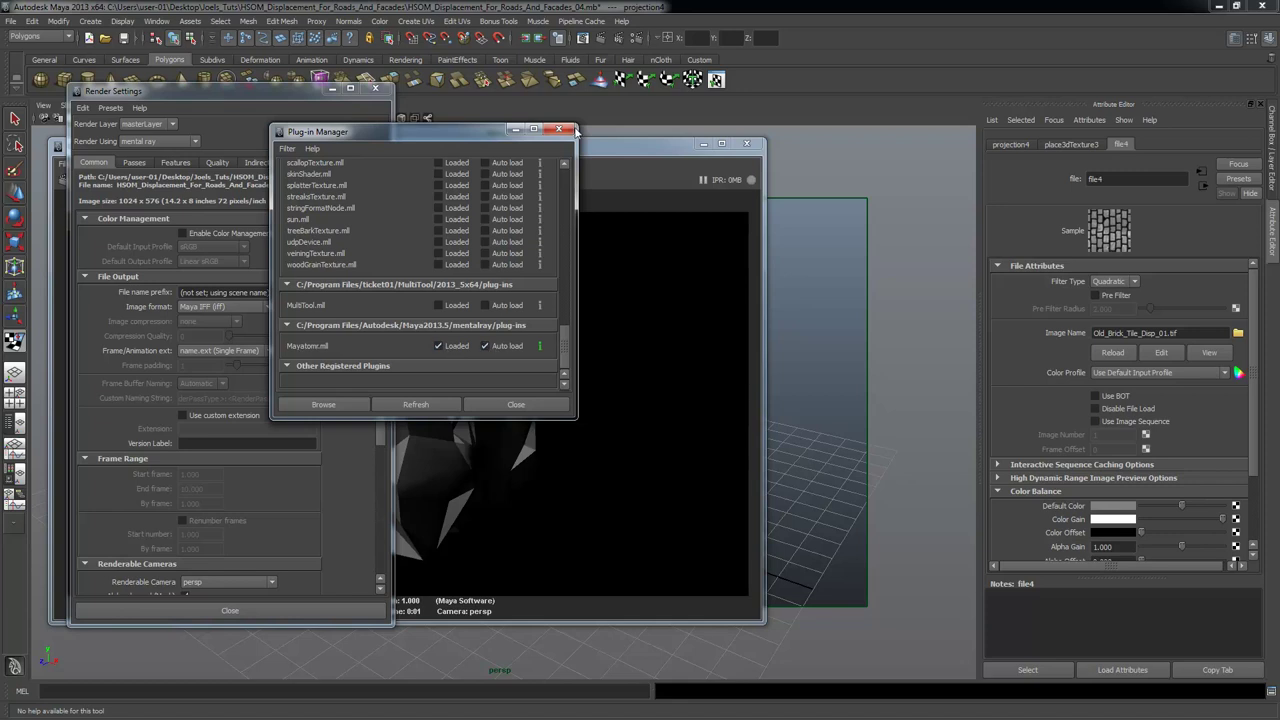
click(558, 129)
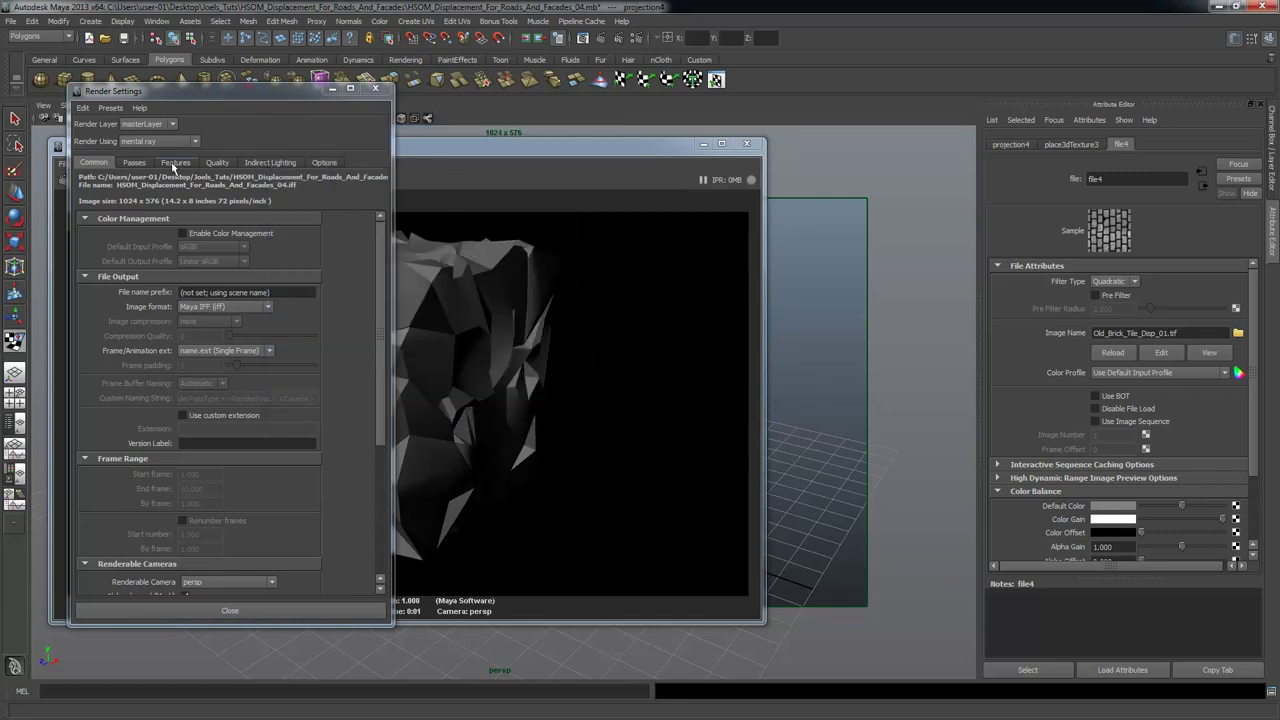
Confirm mental ray as the renderer, close the Render Settings and render the cube again.
click(155, 141)
click(168, 189)
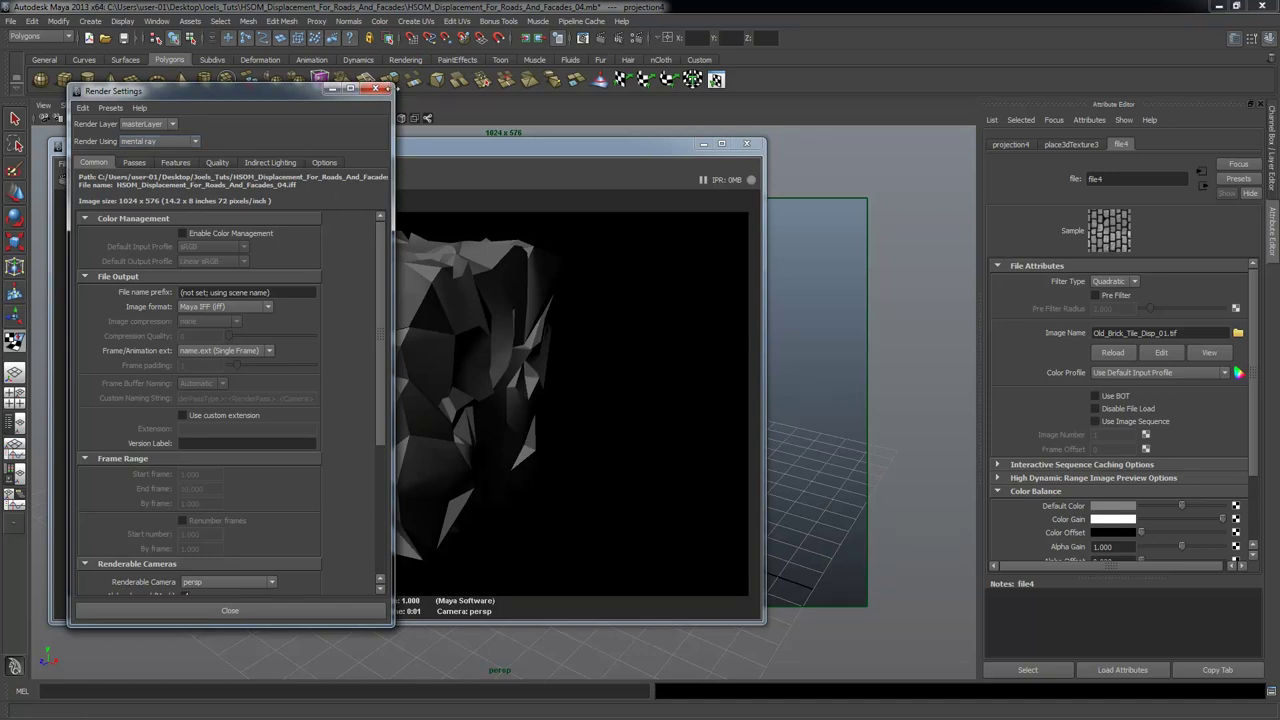
click(383, 91)
click(65, 182)
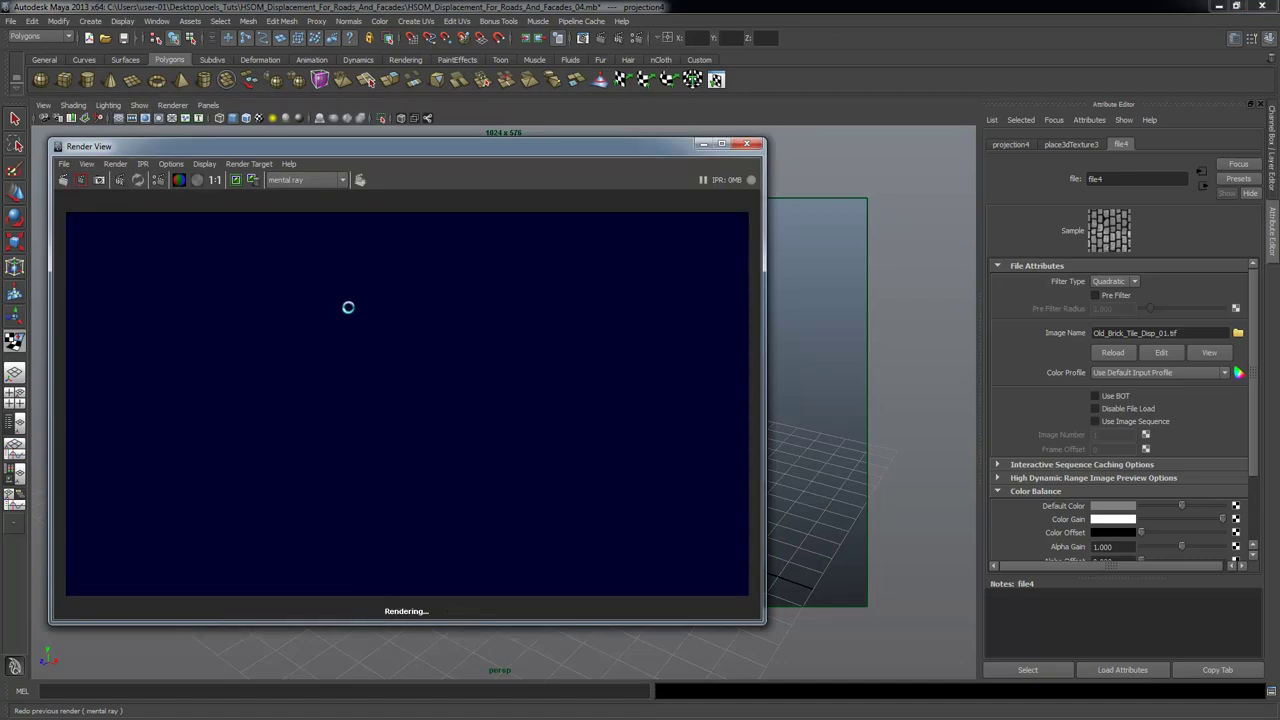
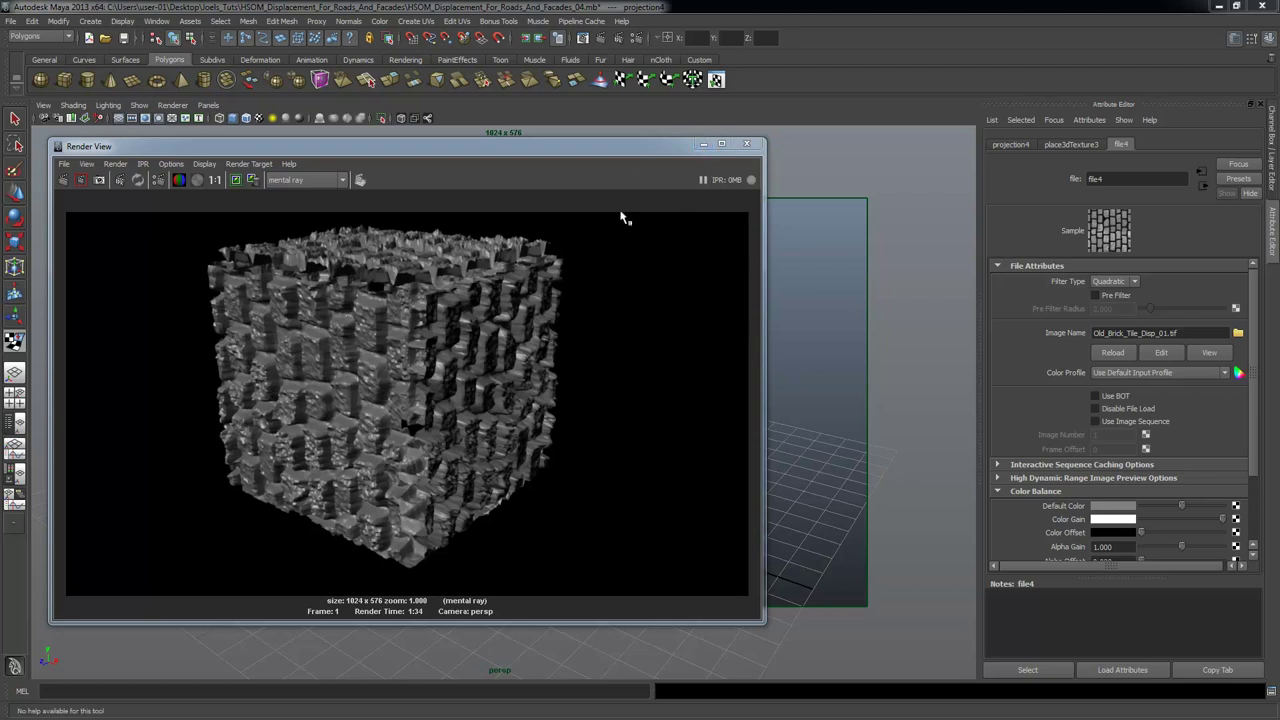
Put the render aside and bring up the displacement's file texture attributes from the cube's material shading group.
click(703, 145)
click(539, 326)
right_drag(548, 318, 541, 511)
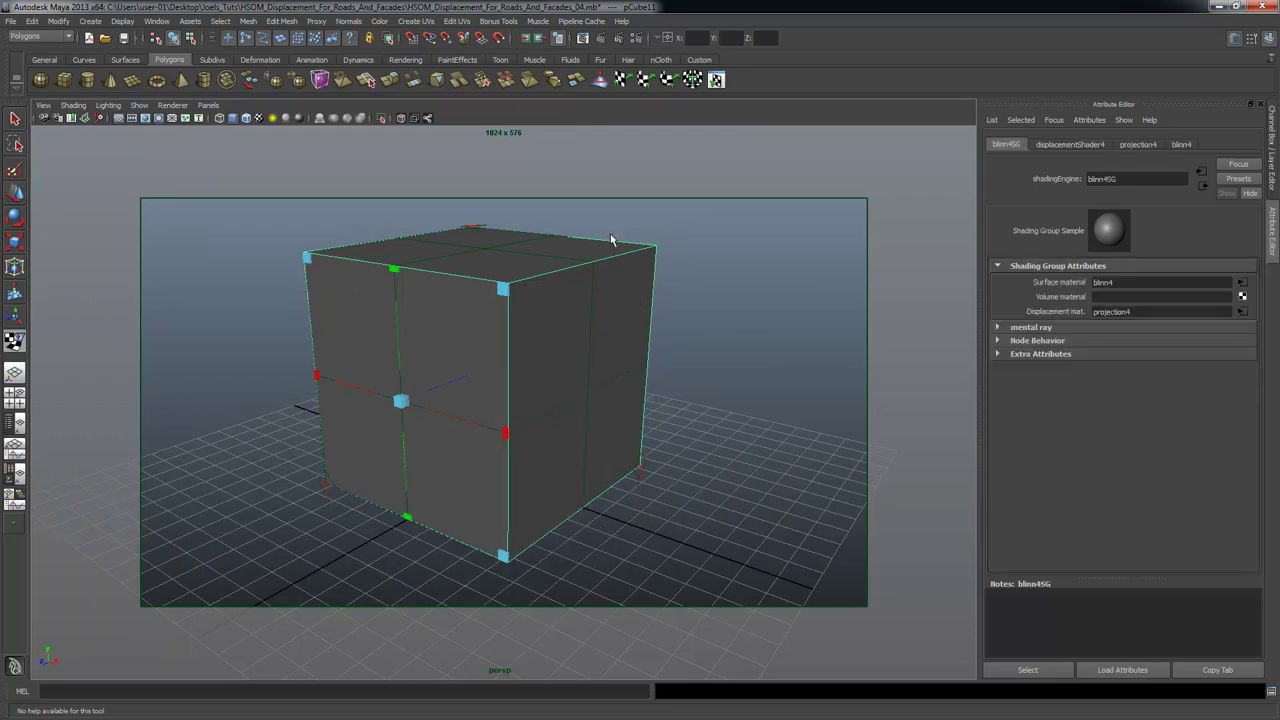
click(1182, 146)
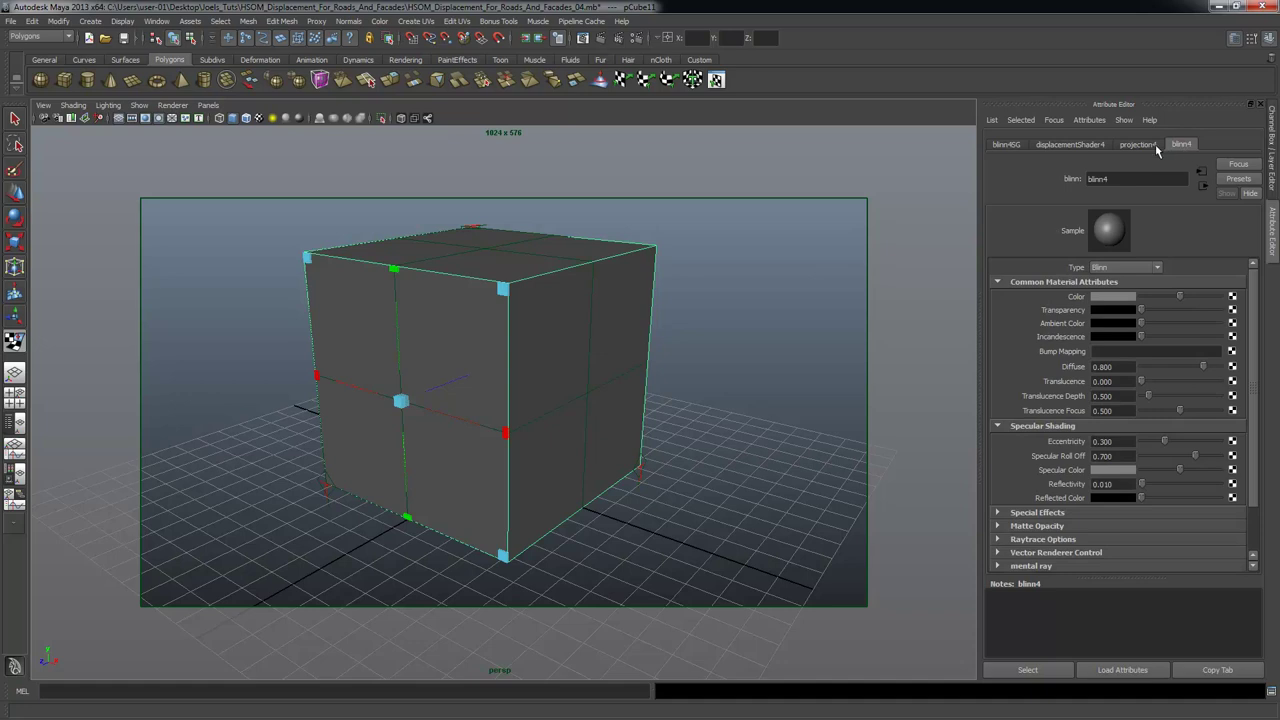
click(1010, 146)
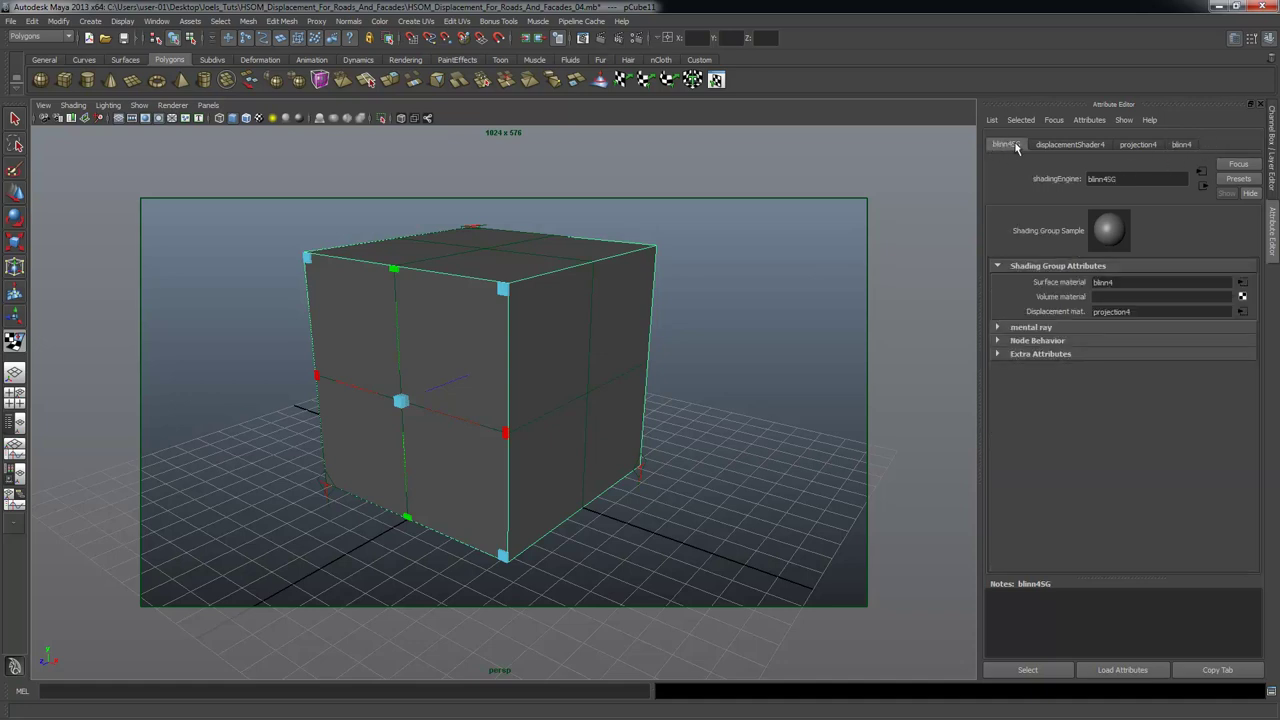
click(1242, 312)
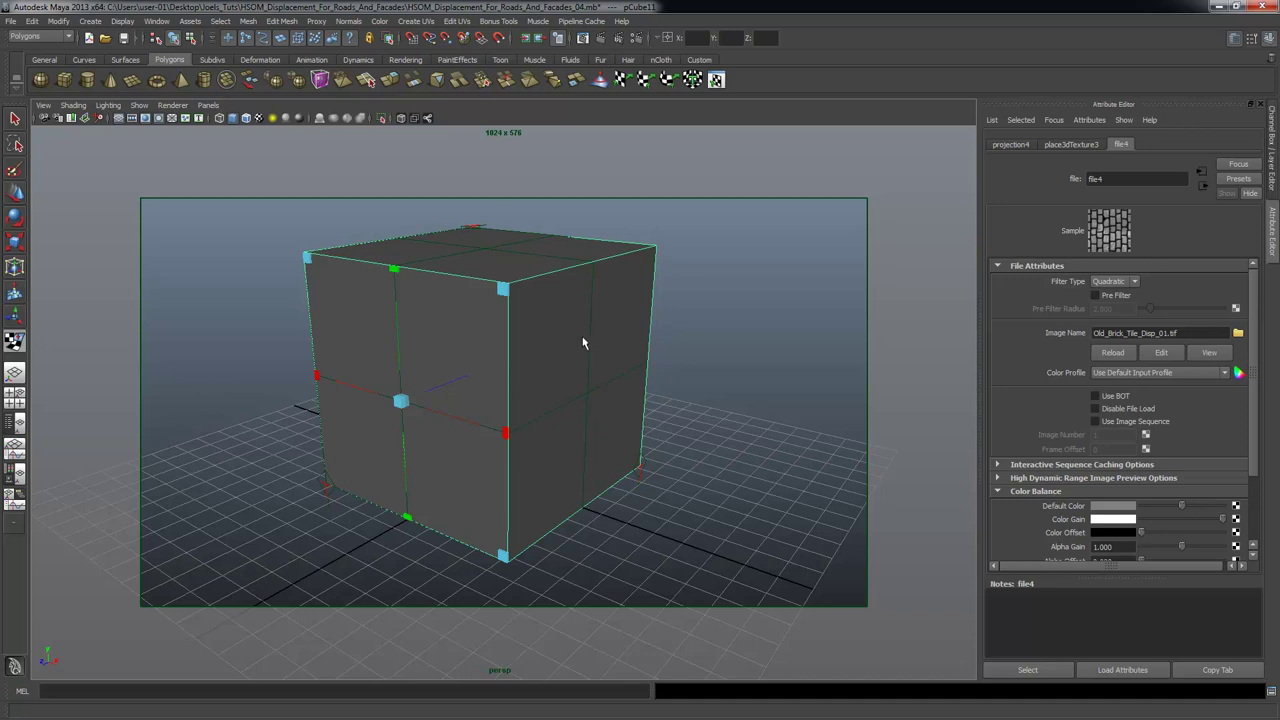
Lower the Color Gain of the brick displacement file texture to a dark gray.
drag(1255, 340, 1254, 402)
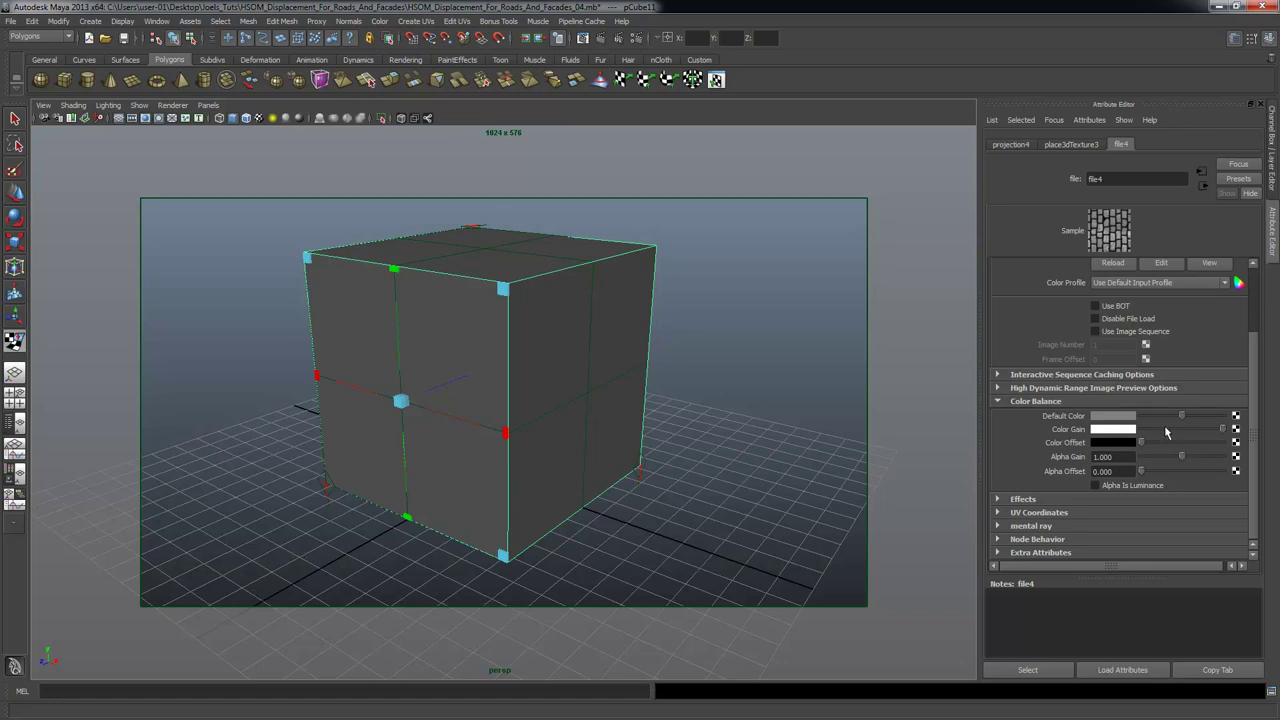
click(1116, 456)
click(1121, 459)
drag(1222, 444, 1161, 447)
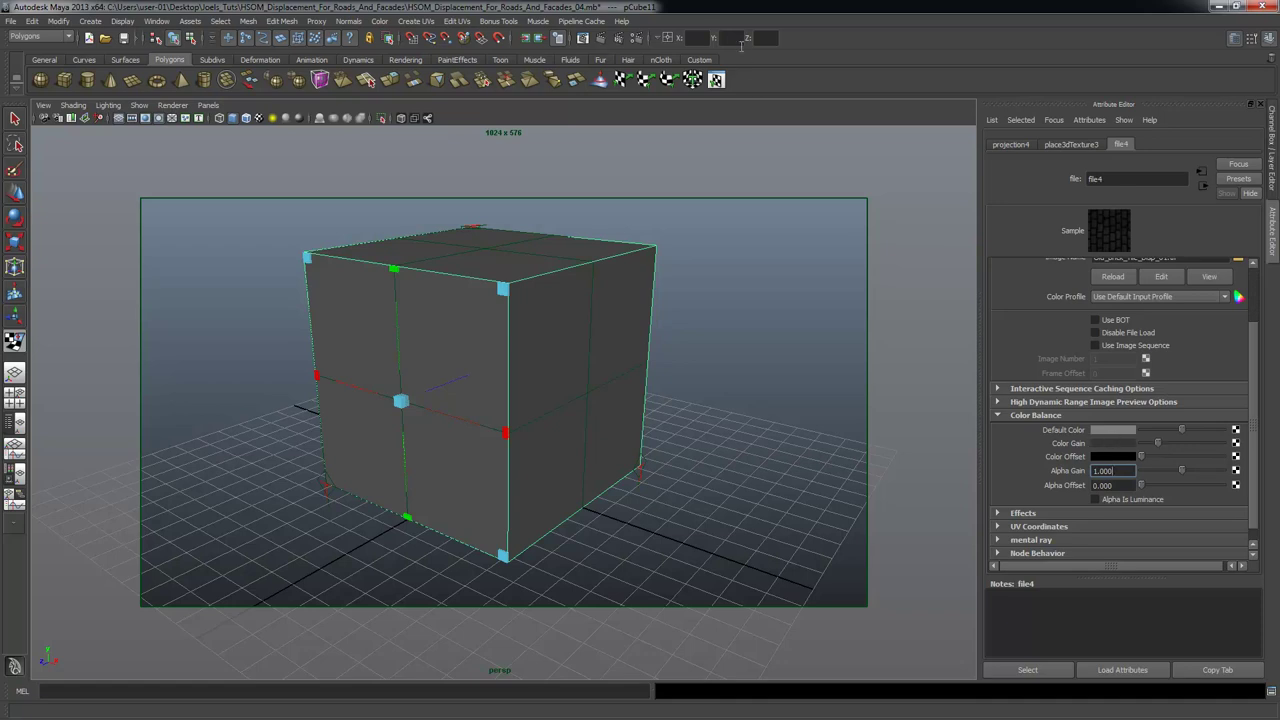
Render the cube with the reduced displacement, raise the file texture's Color Gain slightly and put the render aside.
click(600, 38)
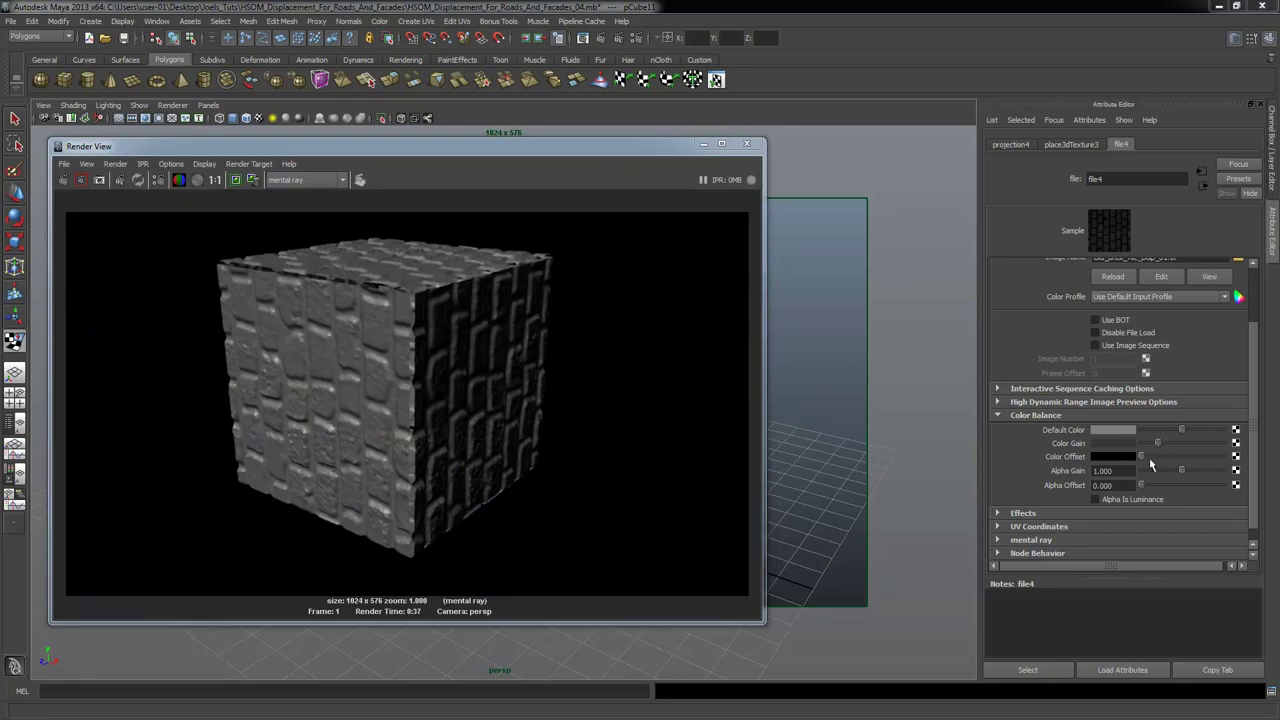
drag(1160, 447, 1165, 450)
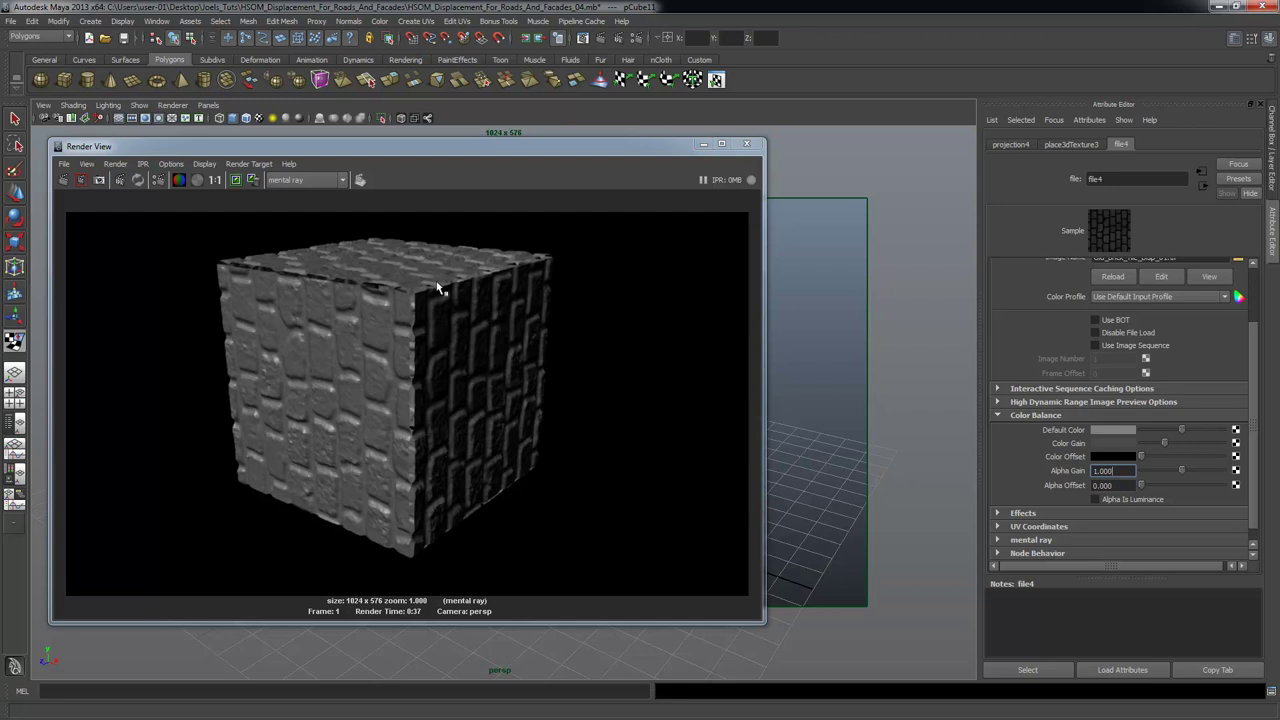
click(703, 144)
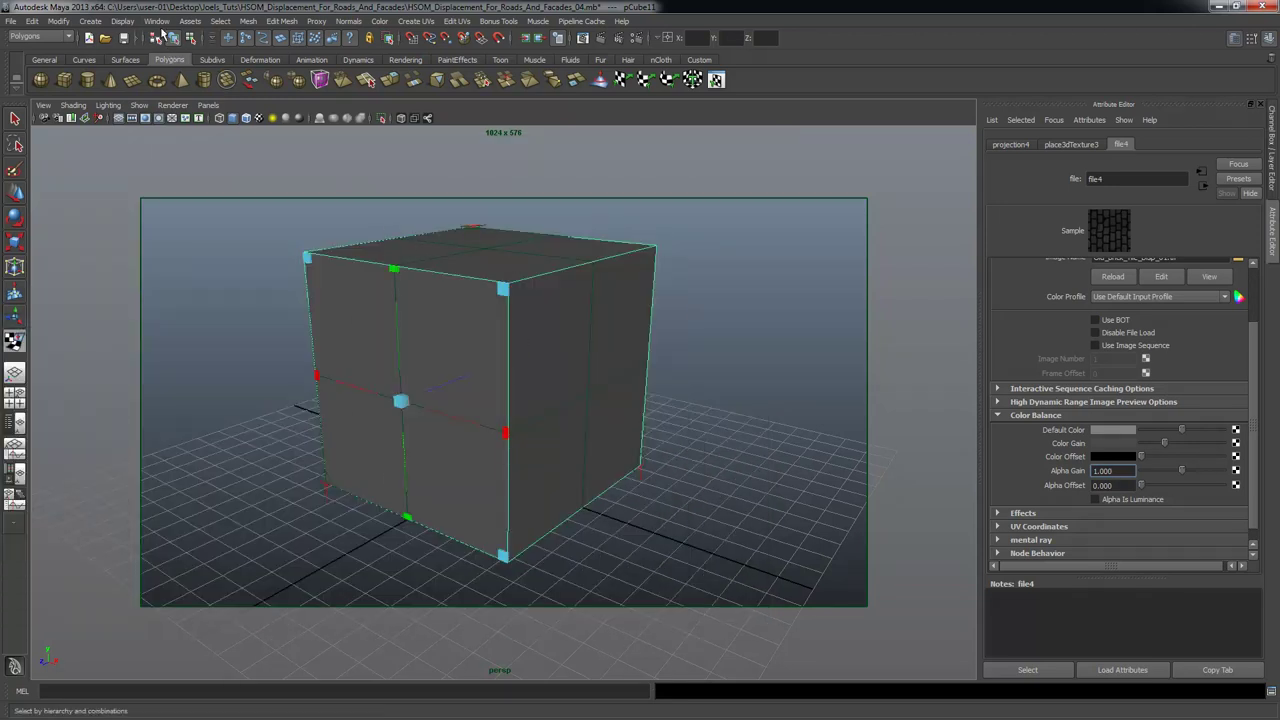
Open the mental ray Approximation Editor and arrange its window so that all tessellation options show.
click(157, 21)
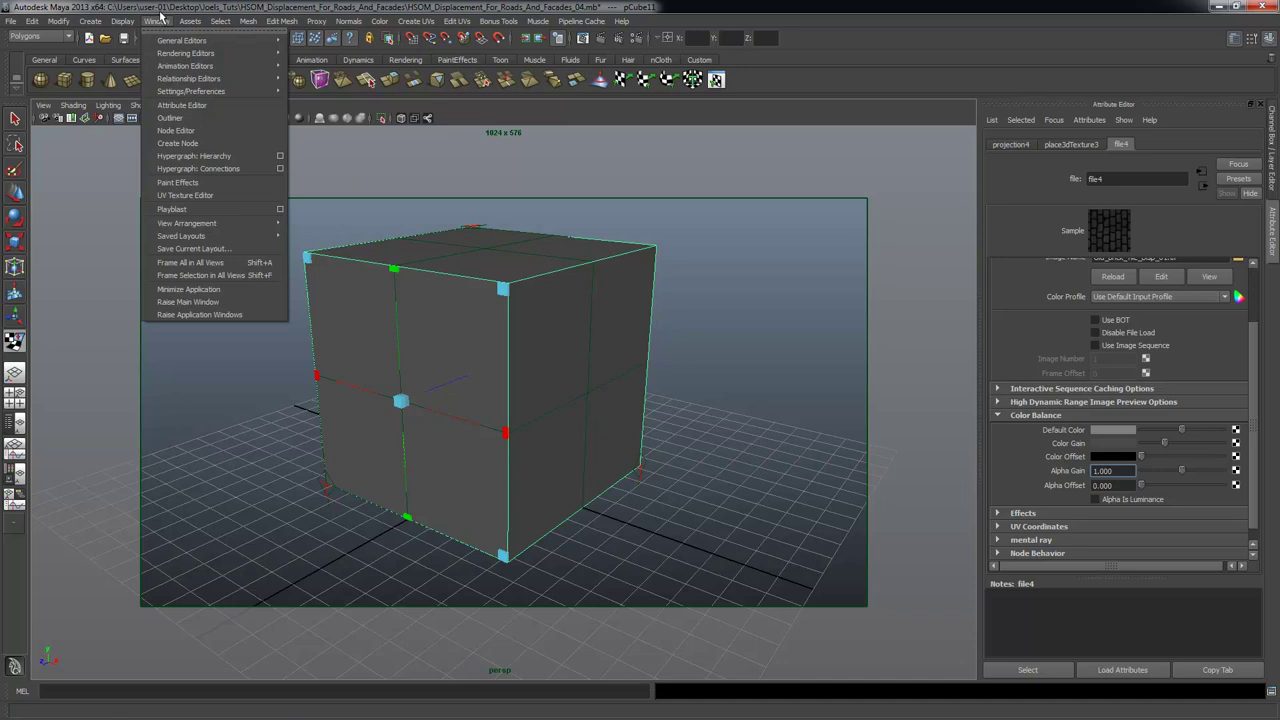
click(158, 21)
click(156, 23)
mouse_move(169, 55)
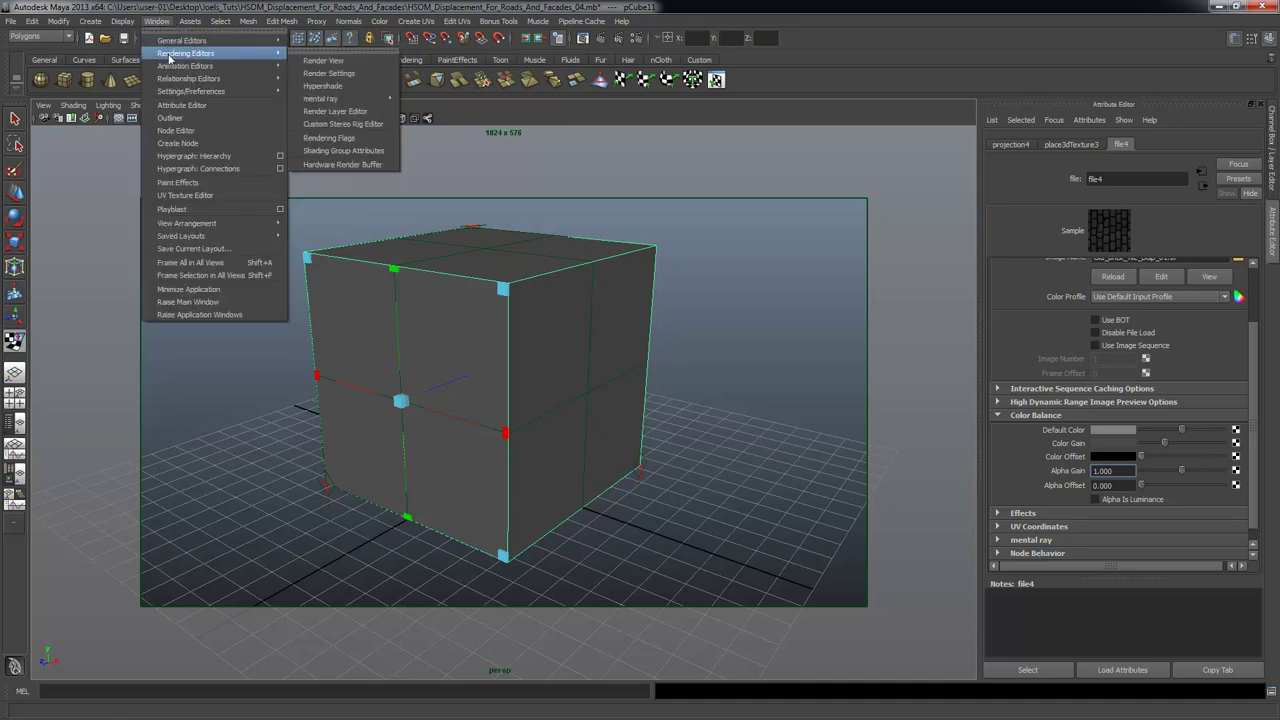
mouse_move(348, 101)
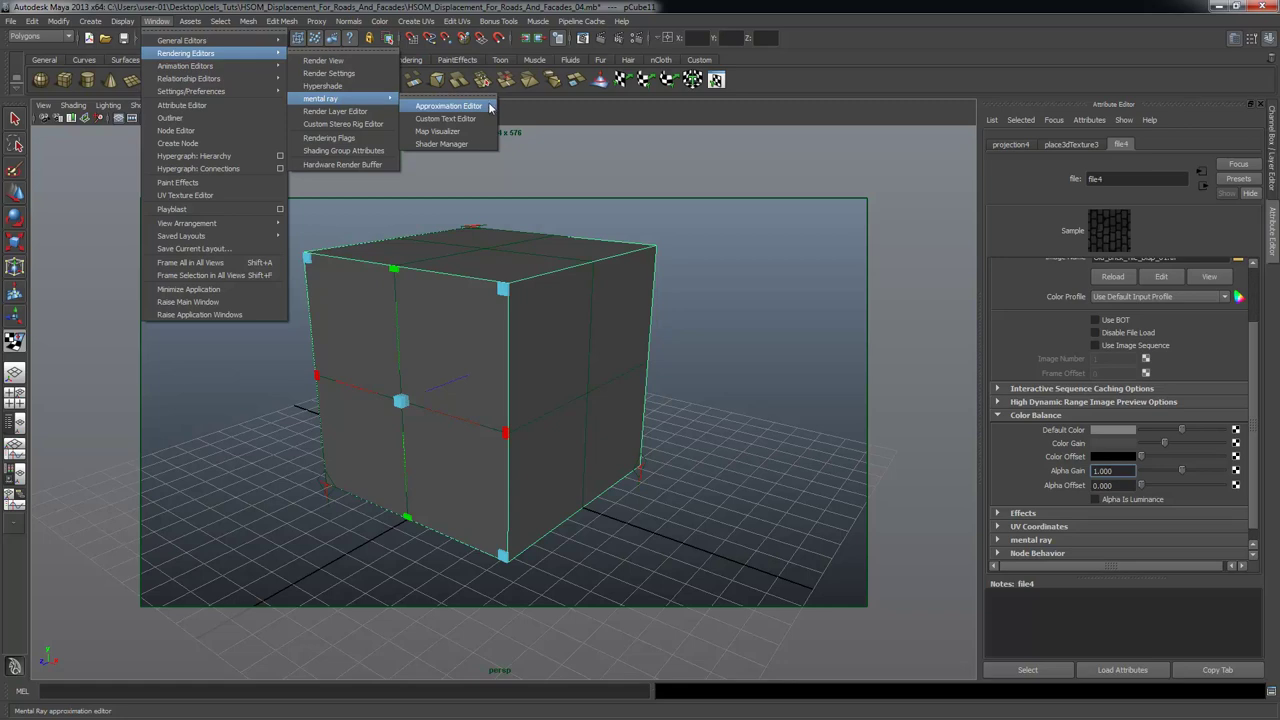
click(490, 107)
drag(312, 152, 325, 101)
drag(604, 278, 635, 372)
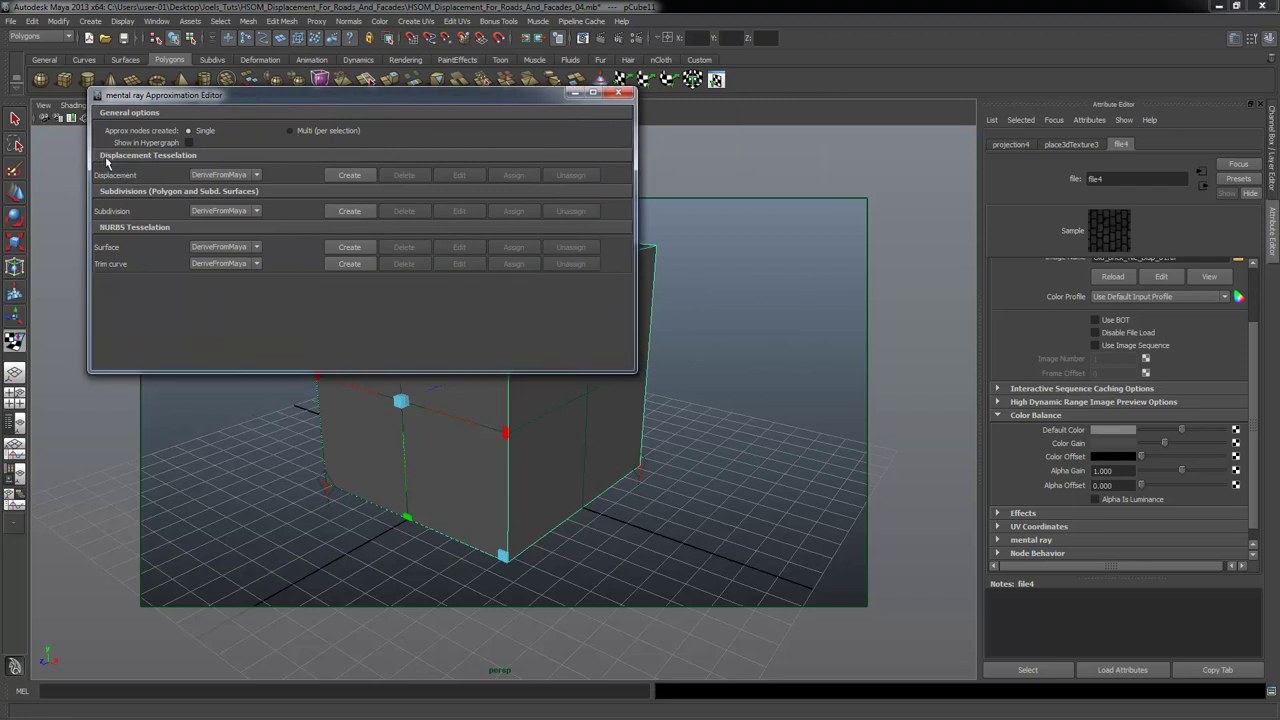
Create a displacement tessellation approximation node for the selected cube.
click(236, 177)
click(222, 187)
click(484, 410)
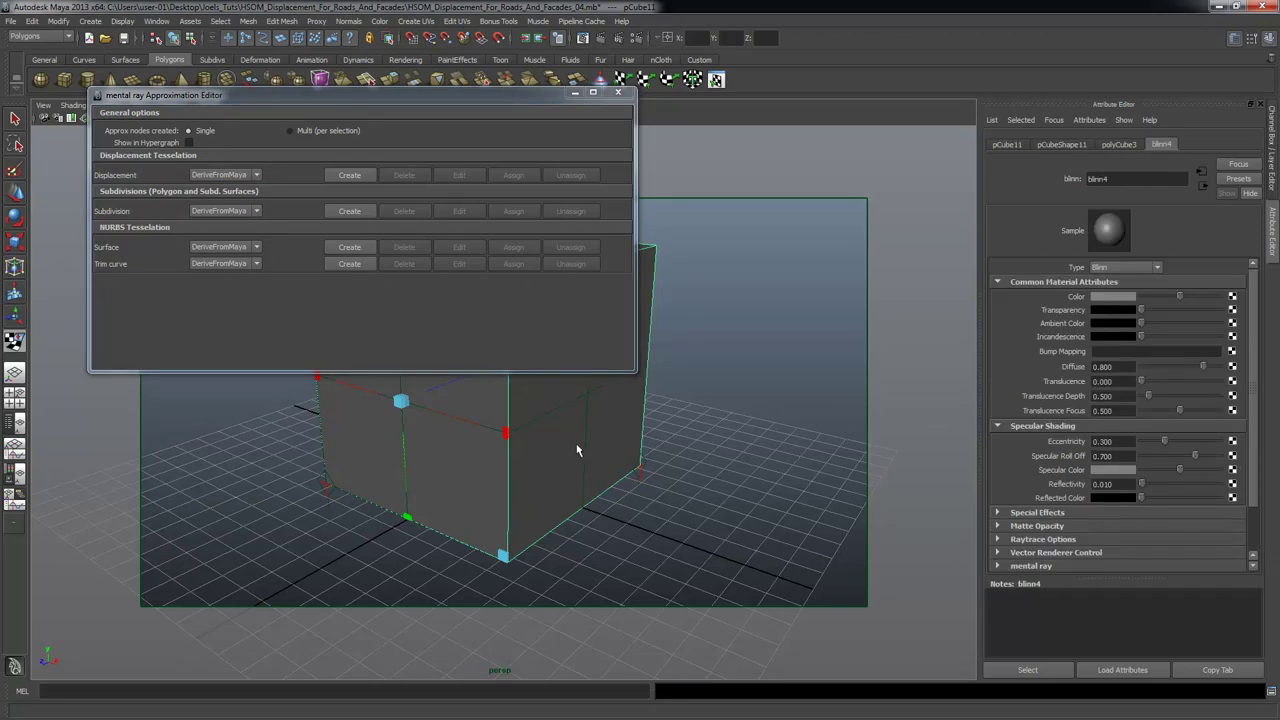
click(350, 176)
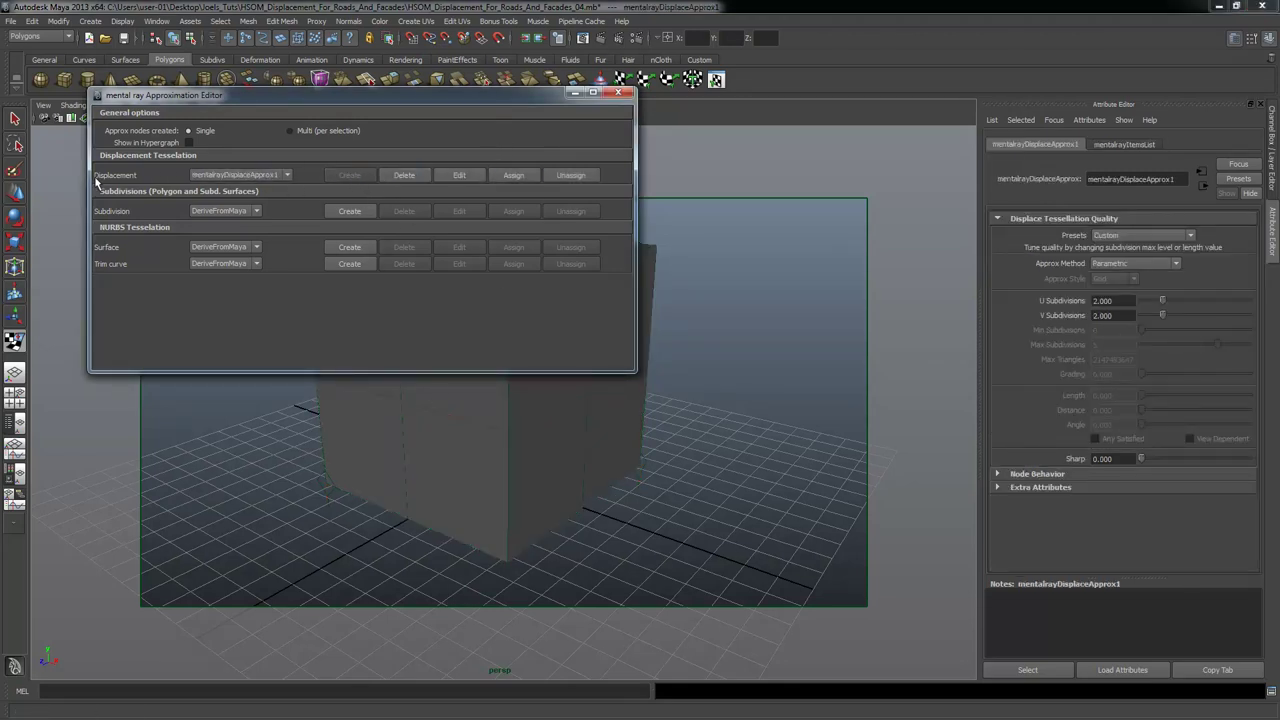
Choose mentalrayDisplaceApprox1 as the displacement approximation and move the editor window lower over the viewport.
click(287, 176)
click(302, 176)
click(289, 176)
click(279, 195)
drag(454, 95, 427, 156)
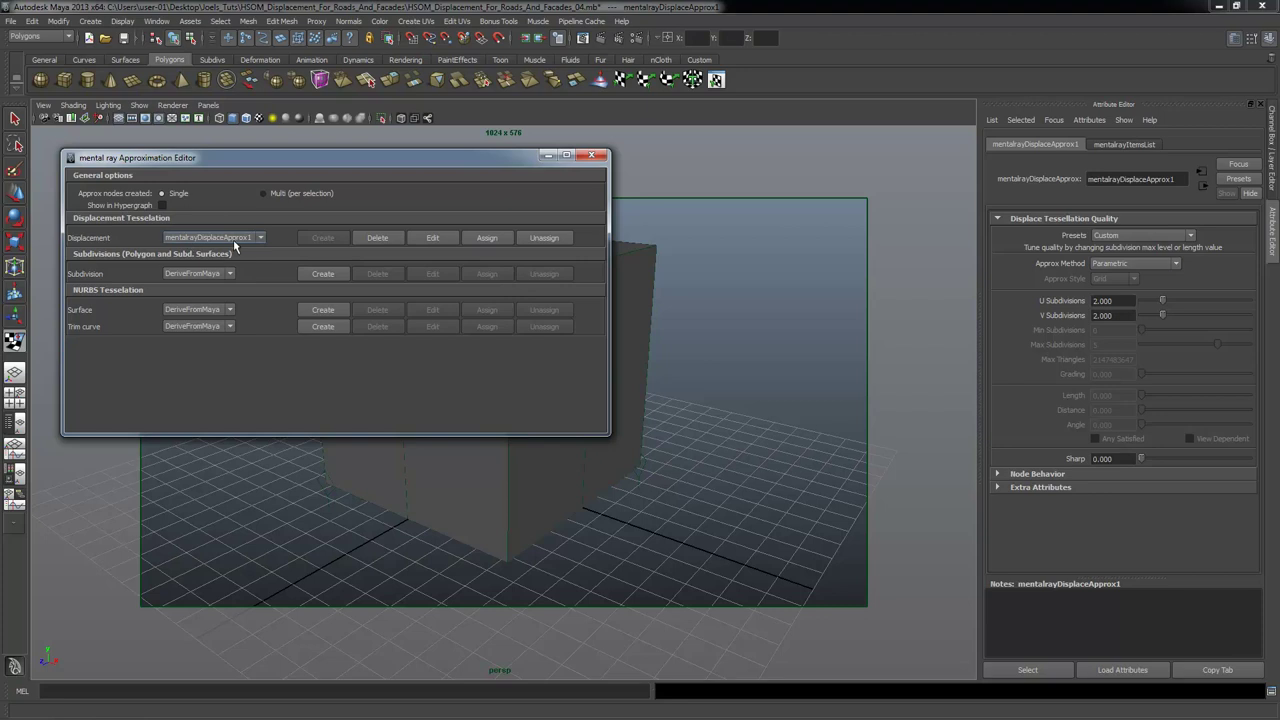
Apply the Fine View Low Quality preset to the displacement approximation, then render the cube and keep the image for comparison.
click(546, 155)
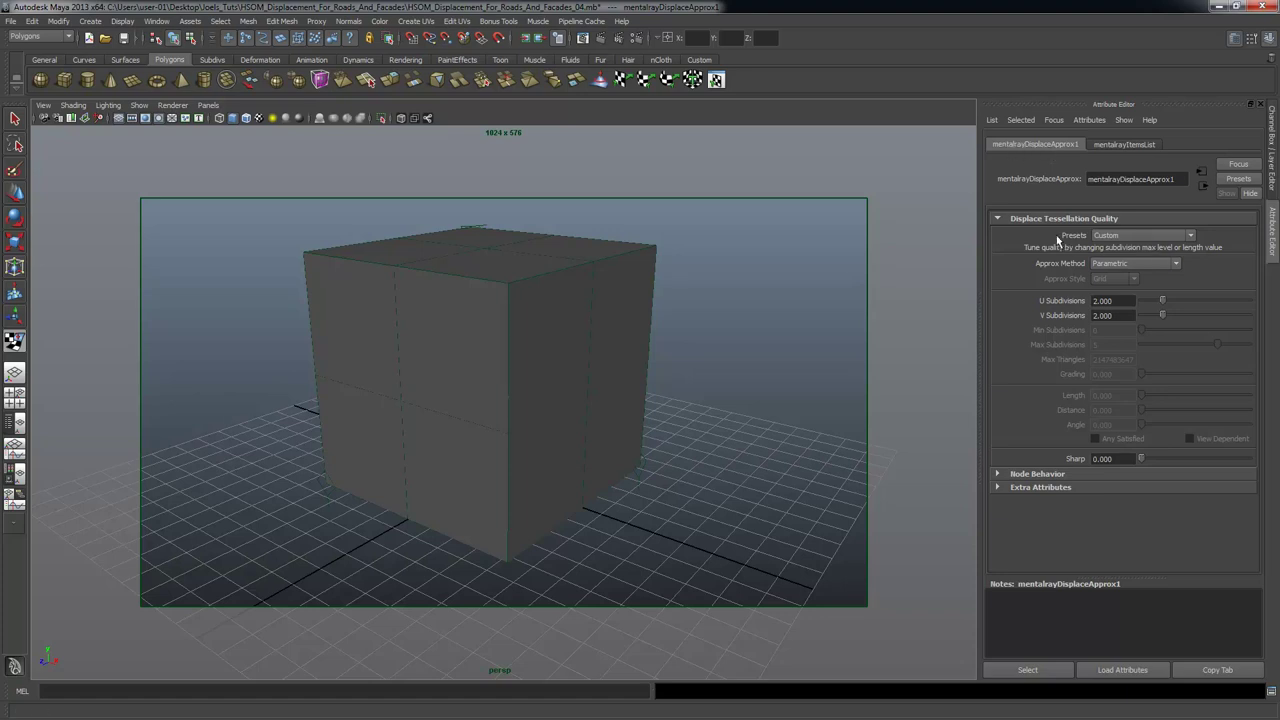
click(1190, 237)
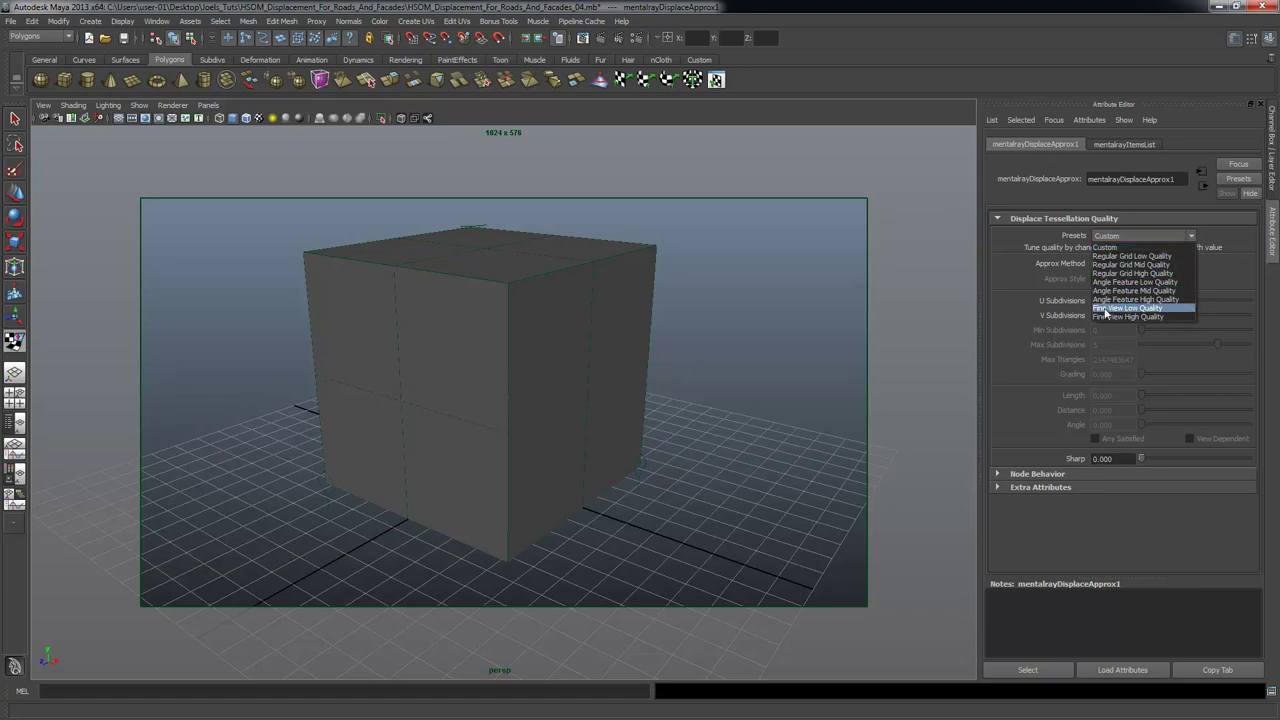
click(1112, 309)
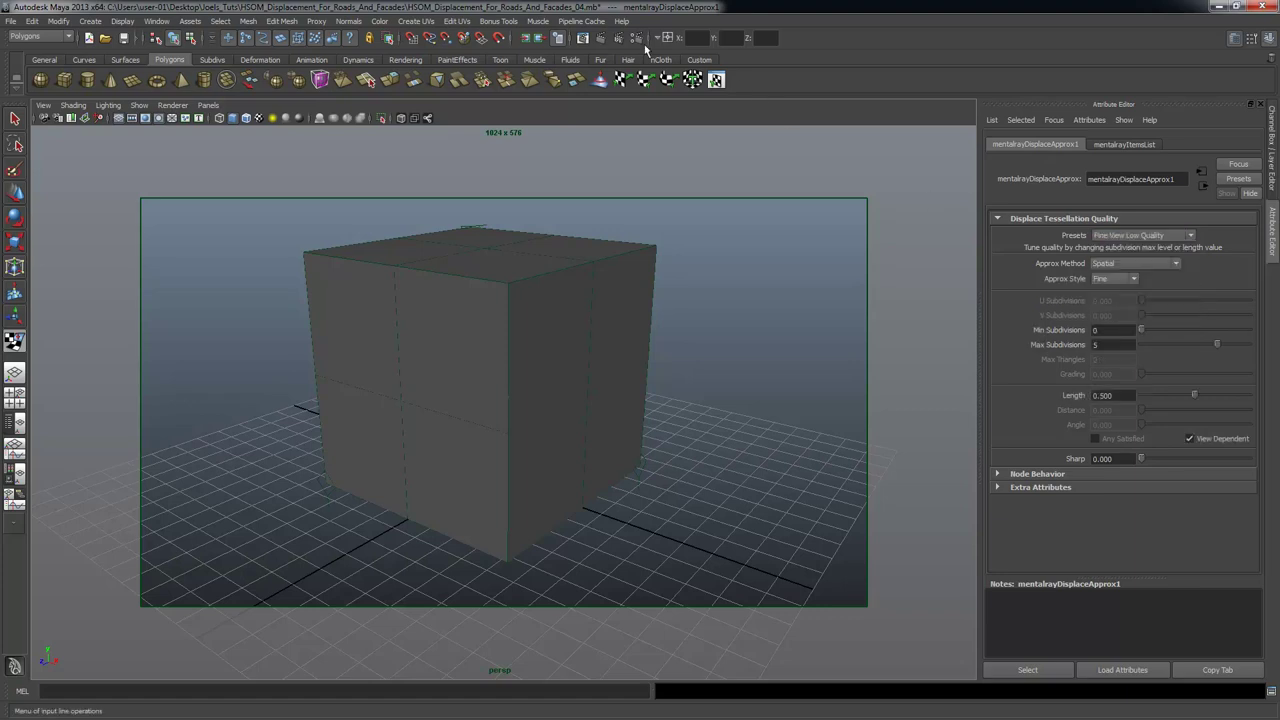
click(598, 38)
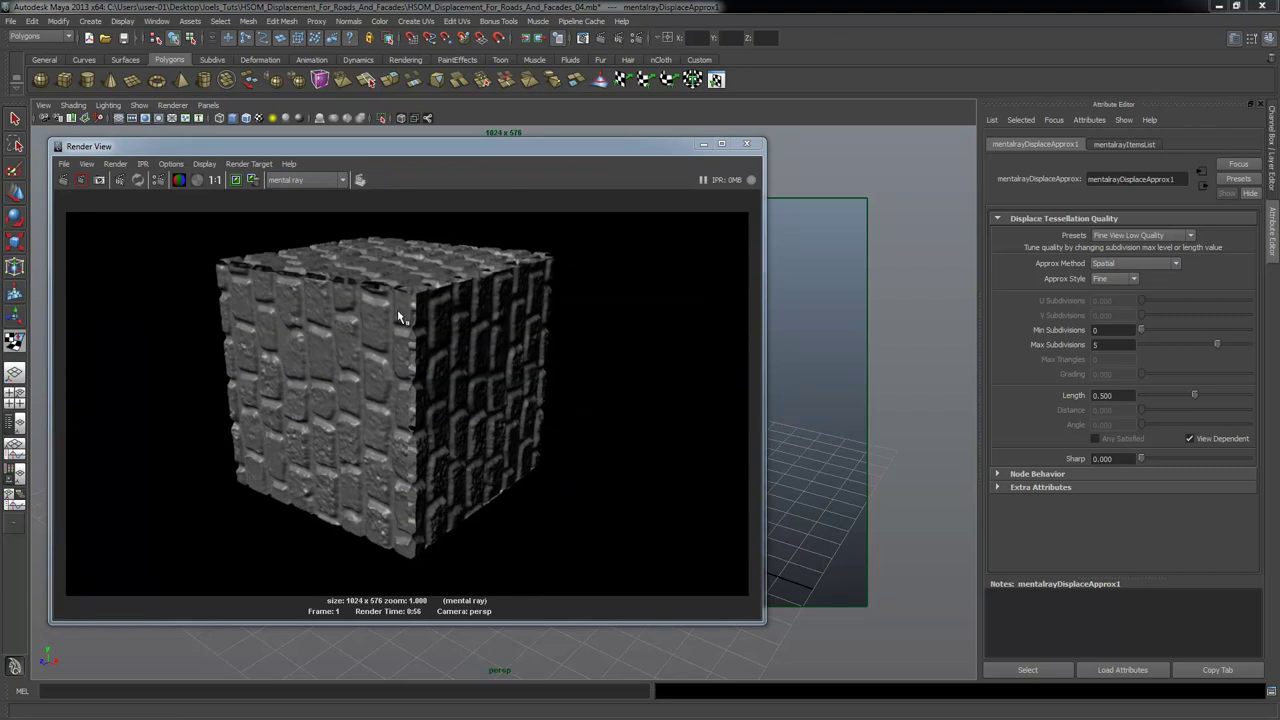
click(235, 182)
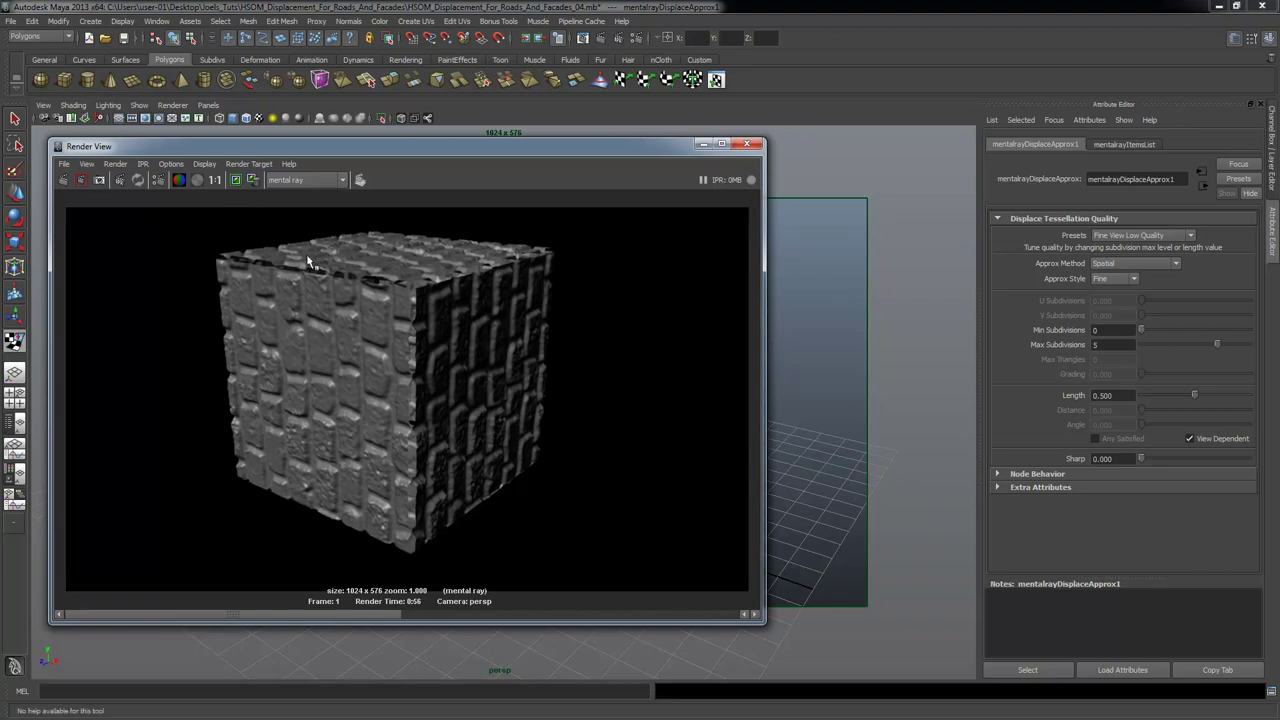
Try the Fine View High Quality preset on the displacement approximation and re-render the cube.
click(1143, 237)
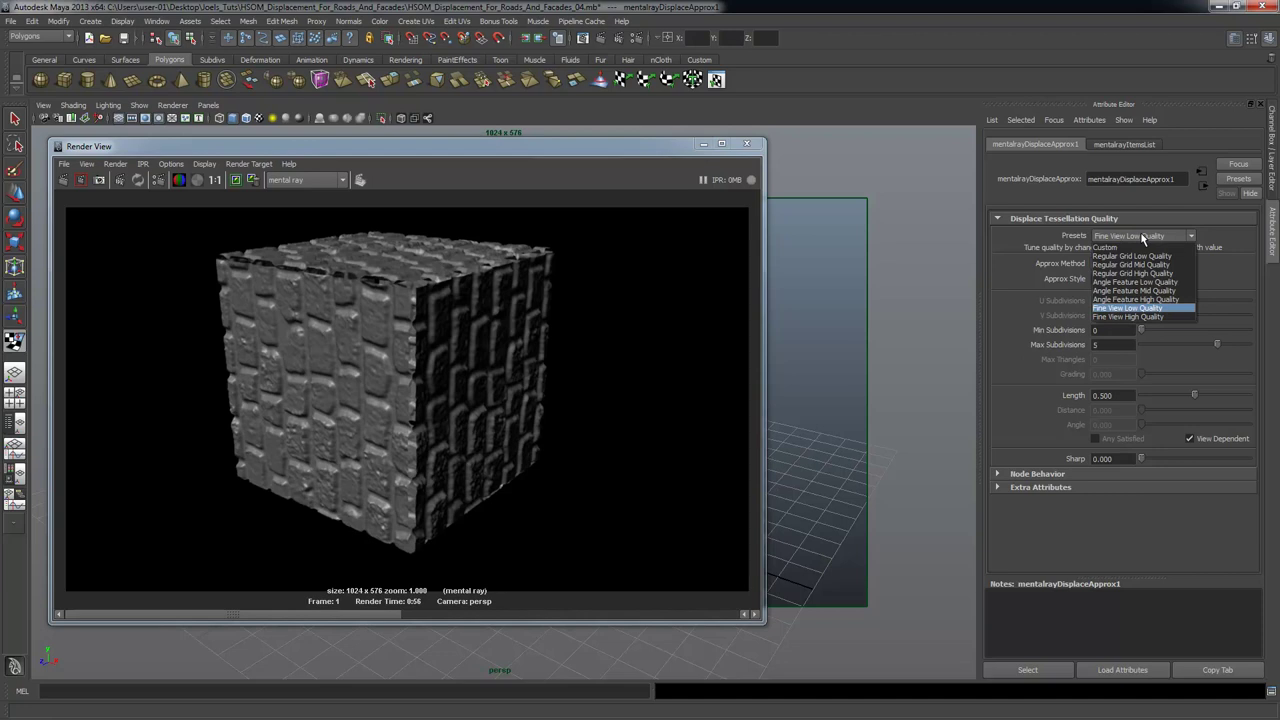
click(1130, 316)
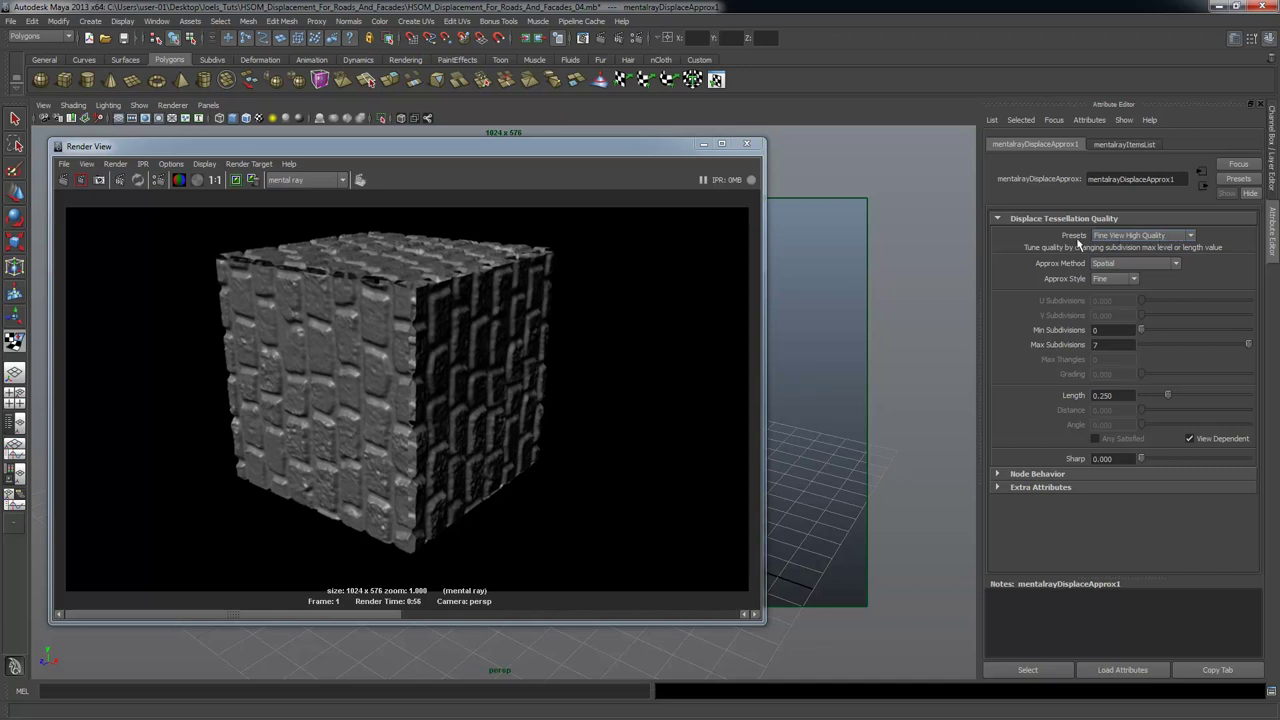
click(62, 180)
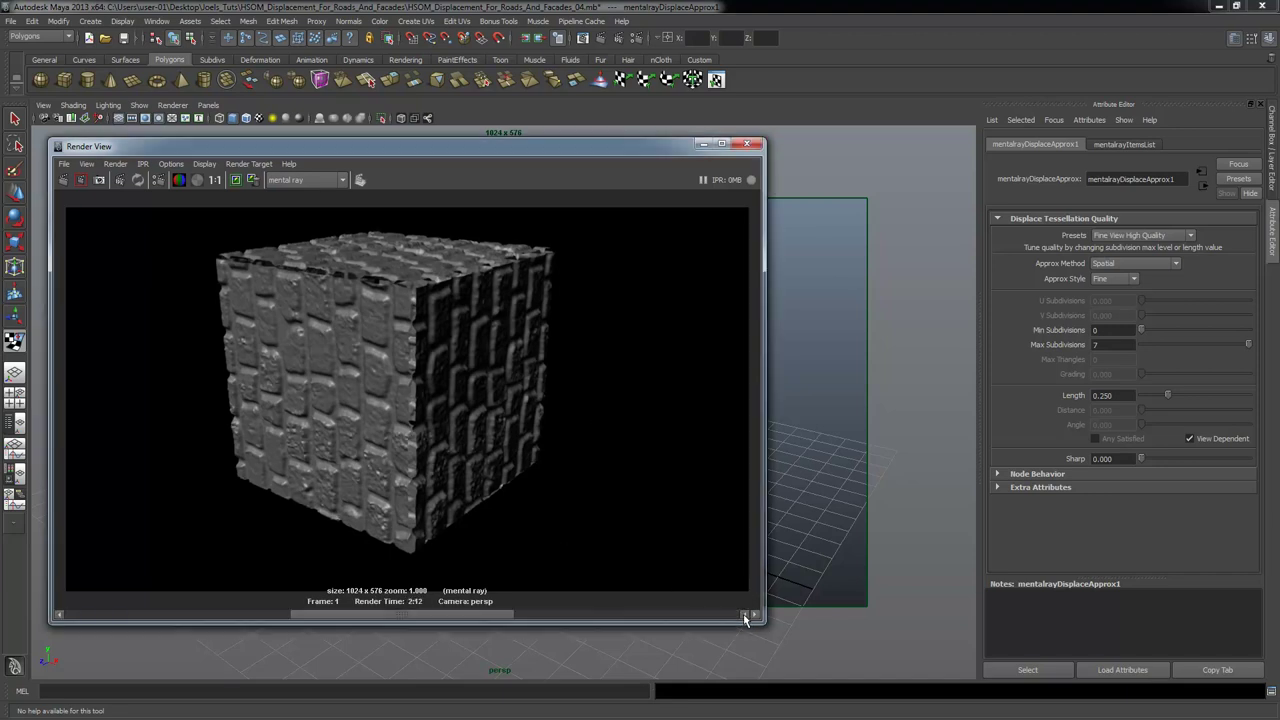
Compare the stored low-quality render with the high-quality one by switching back and forth between them.
drag(750, 617, 753, 620)
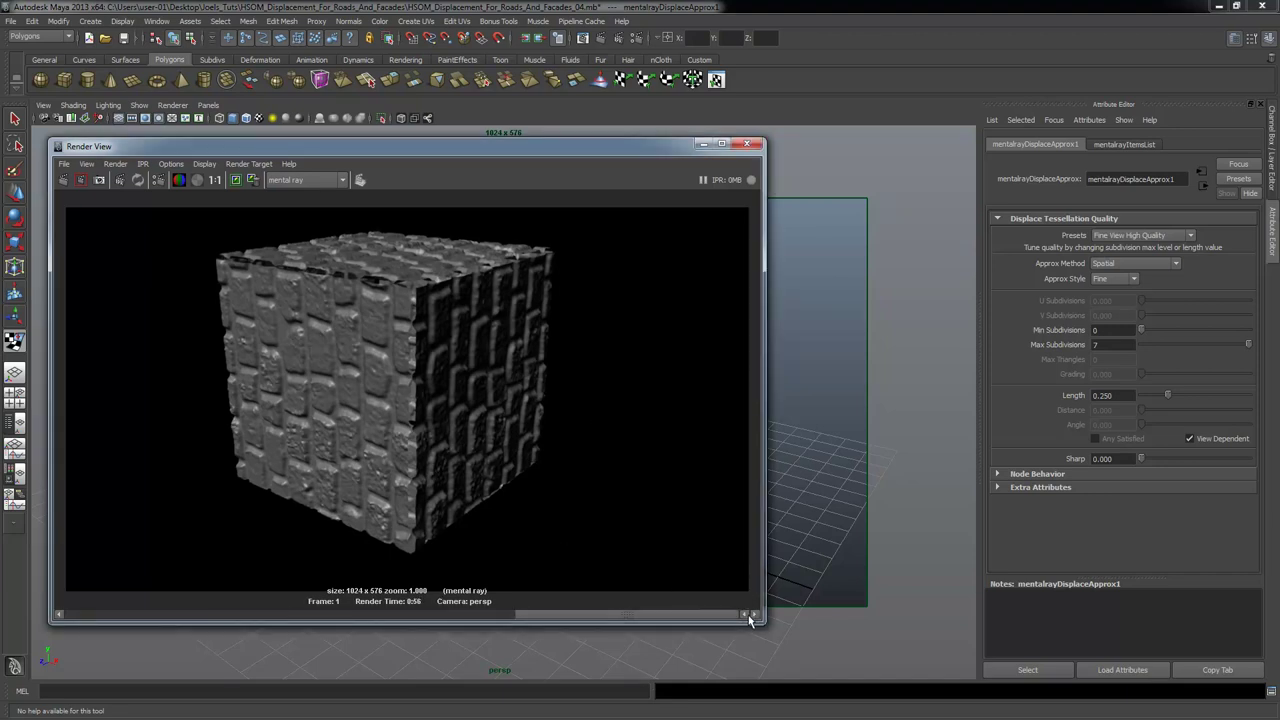
click(746, 615)
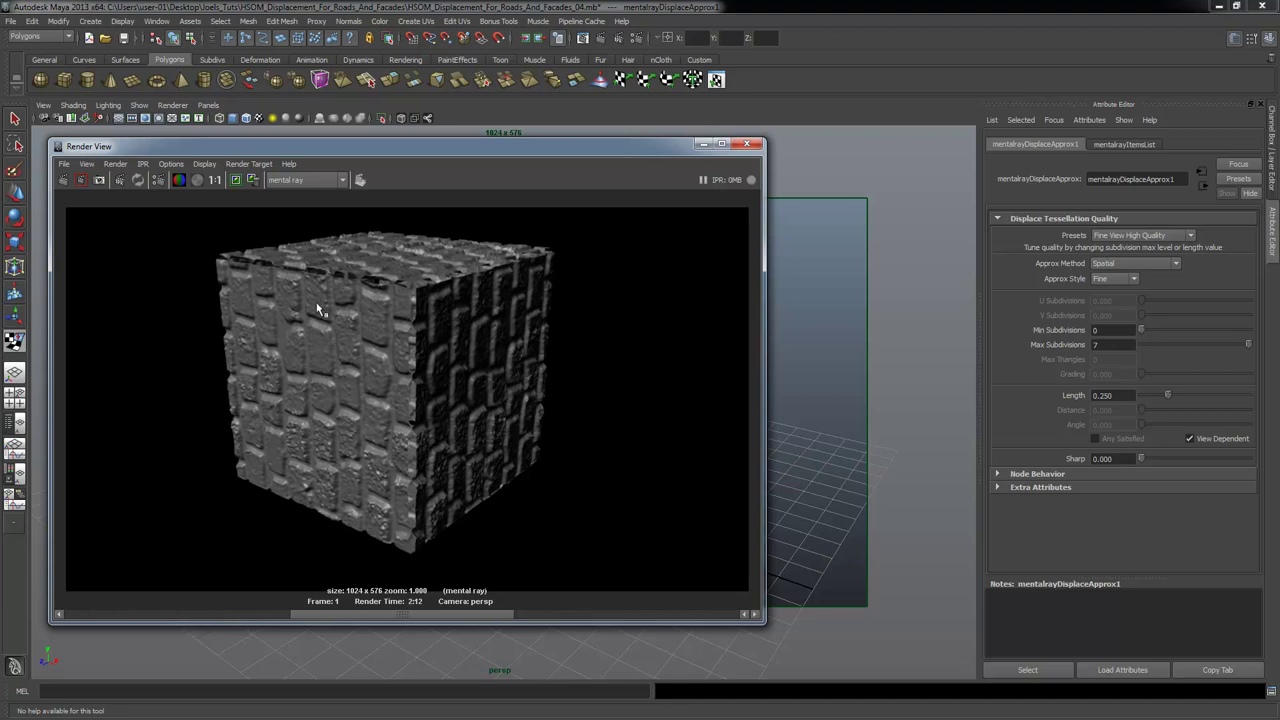
click(755, 614)
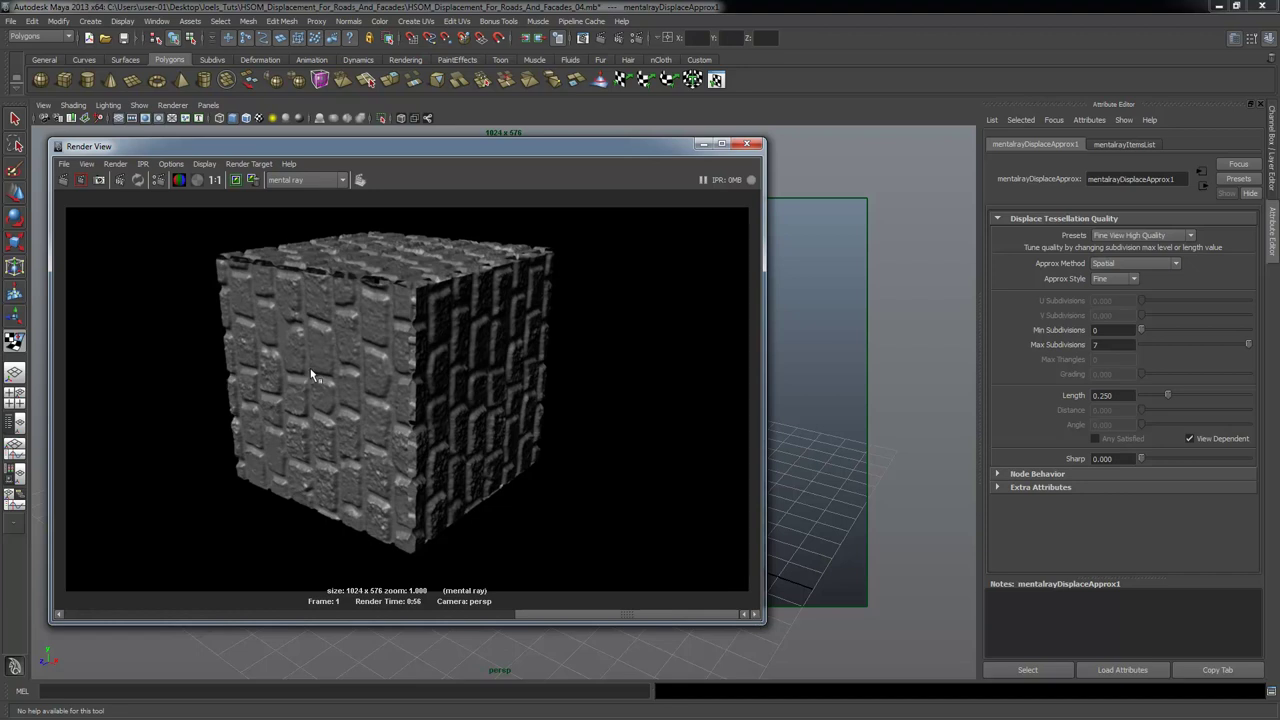
click(744, 614)
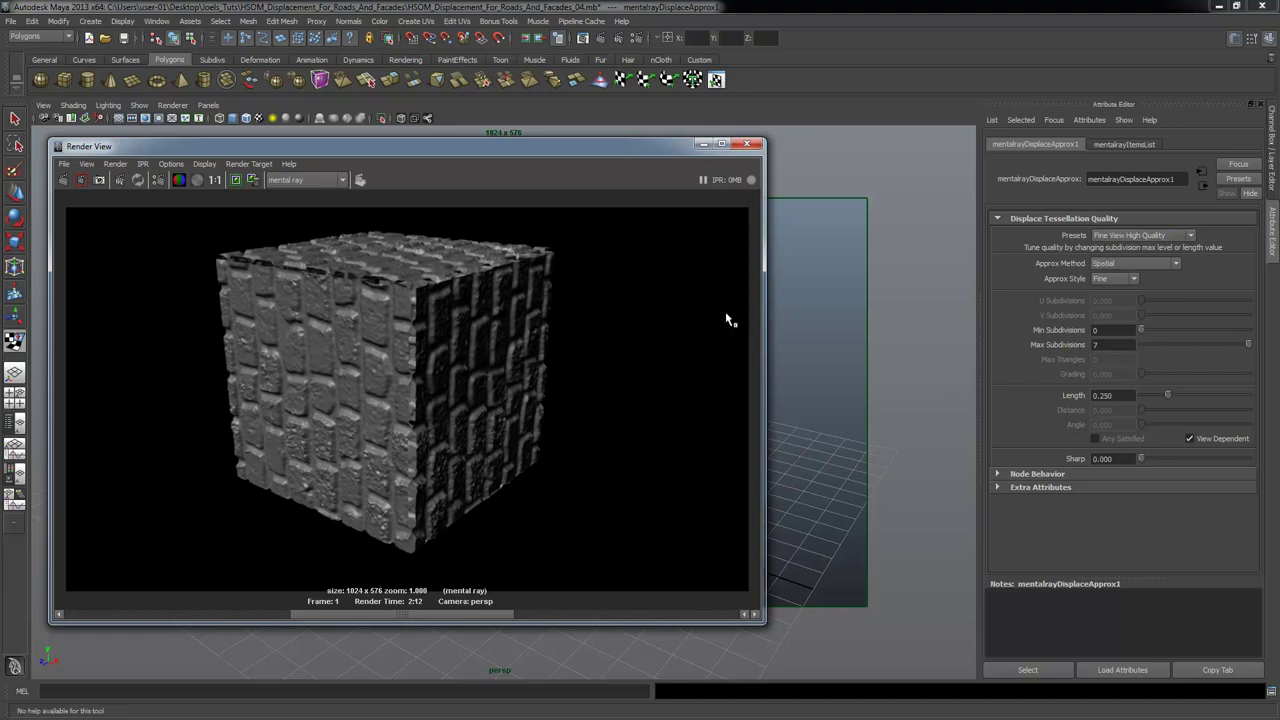
Set the displacement tessellation preset back to Fine View Low Quality and put the render aside.
click(1122, 237)
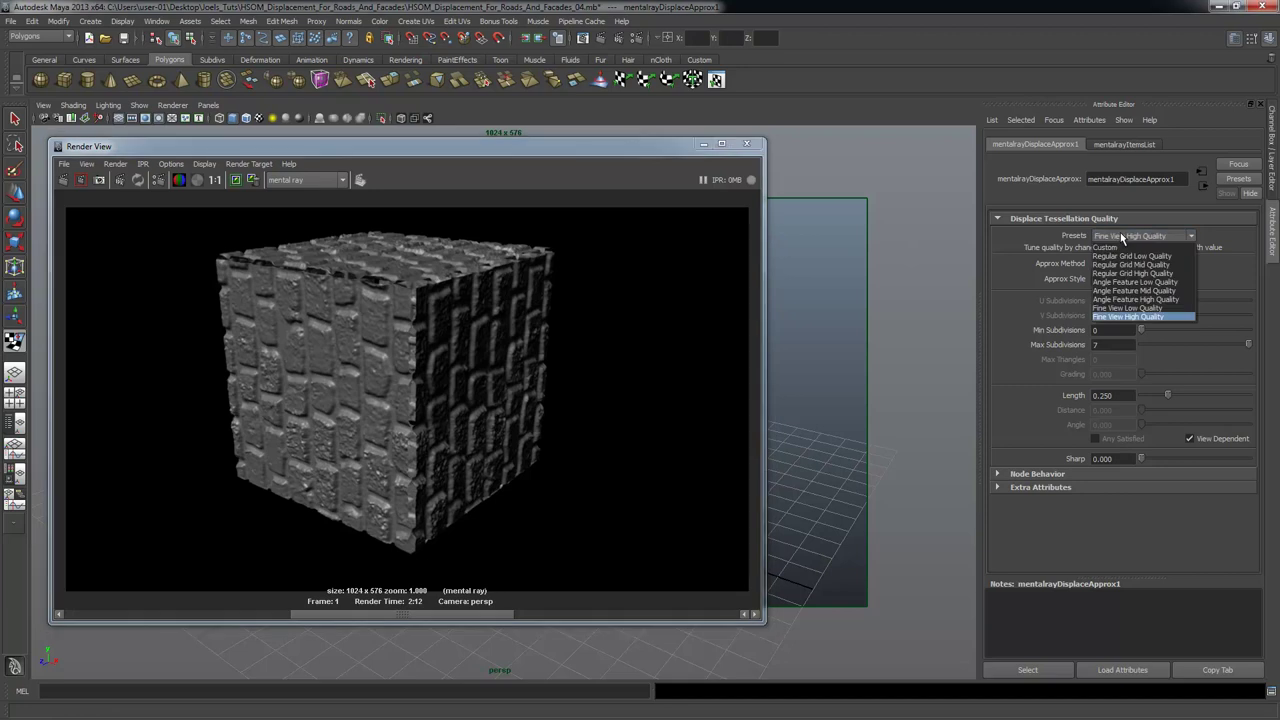
click(1150, 309)
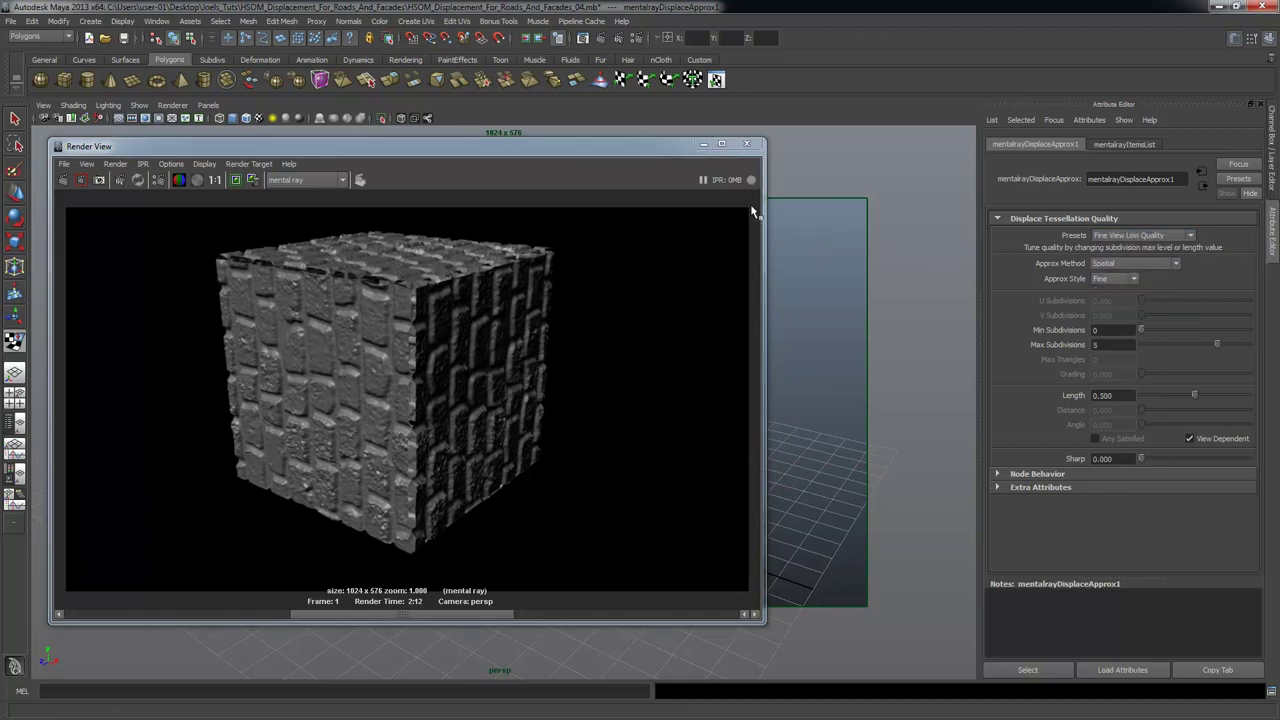
click(703, 144)
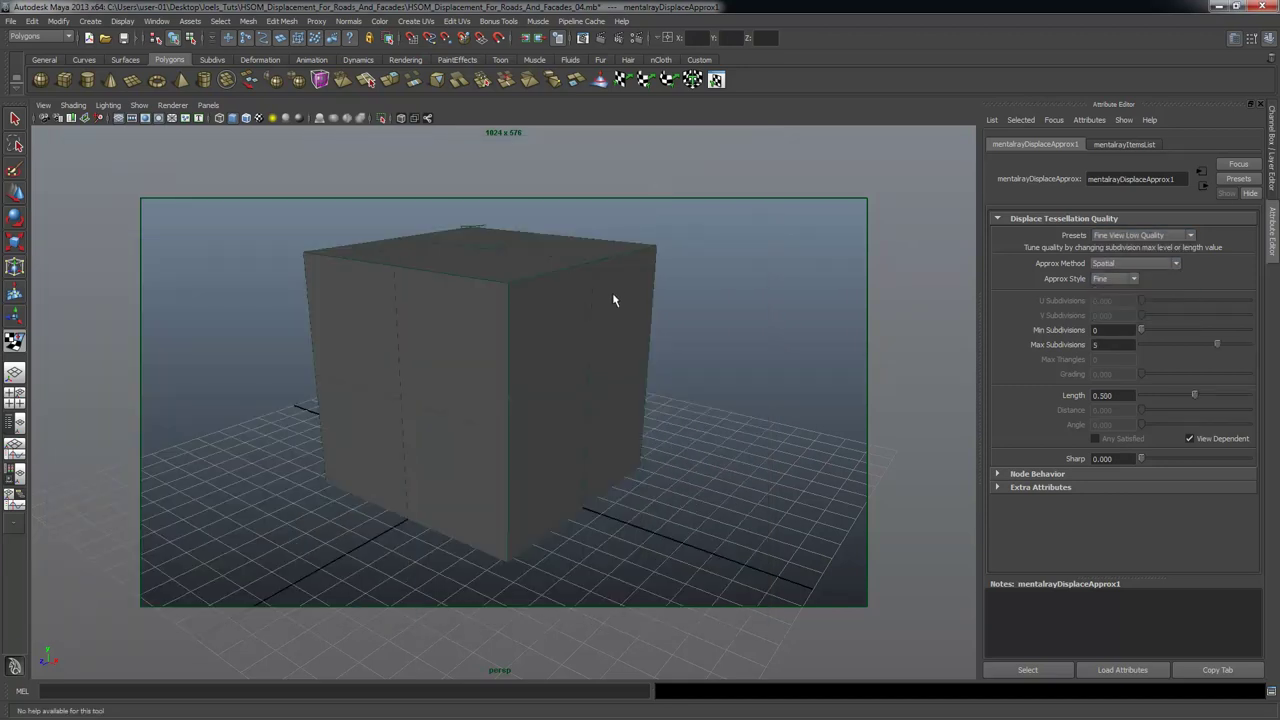
Open the Hypershade and graph the input and output connections of the blinn4 material, with the window moved slightly up.
click(482, 228)
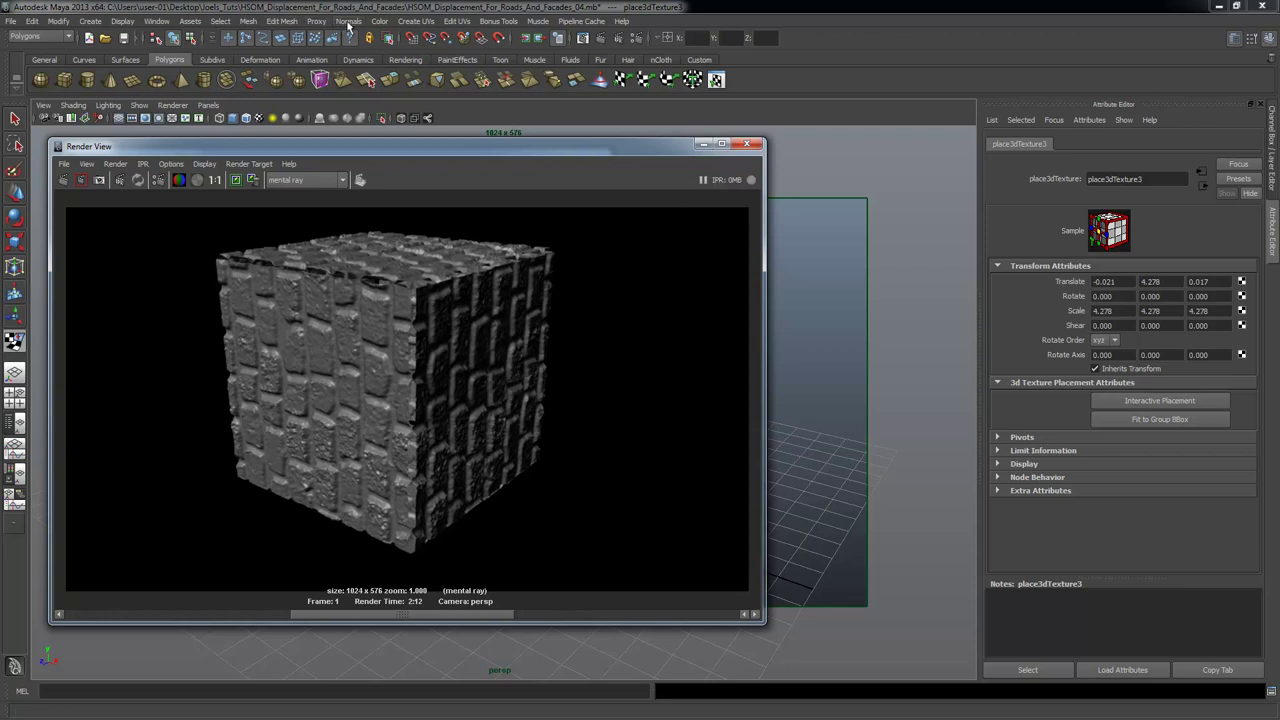
click(157, 21)
mouse_move(171, 42)
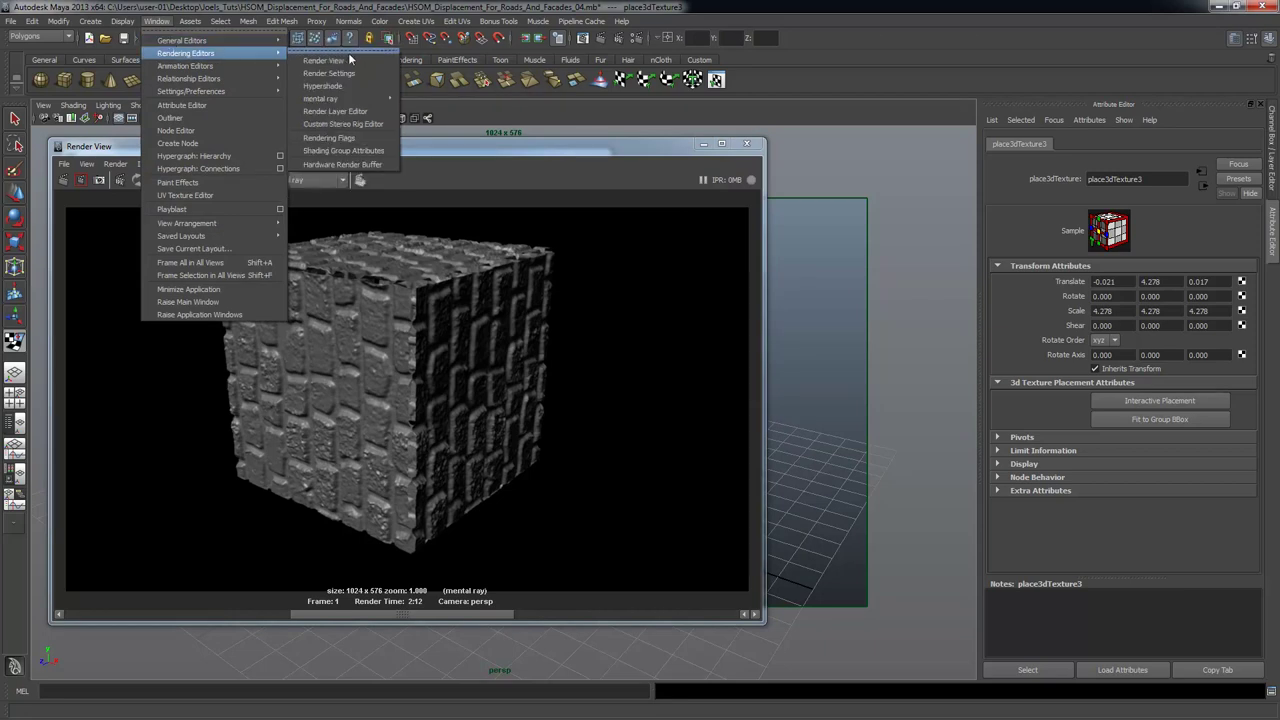
click(352, 87)
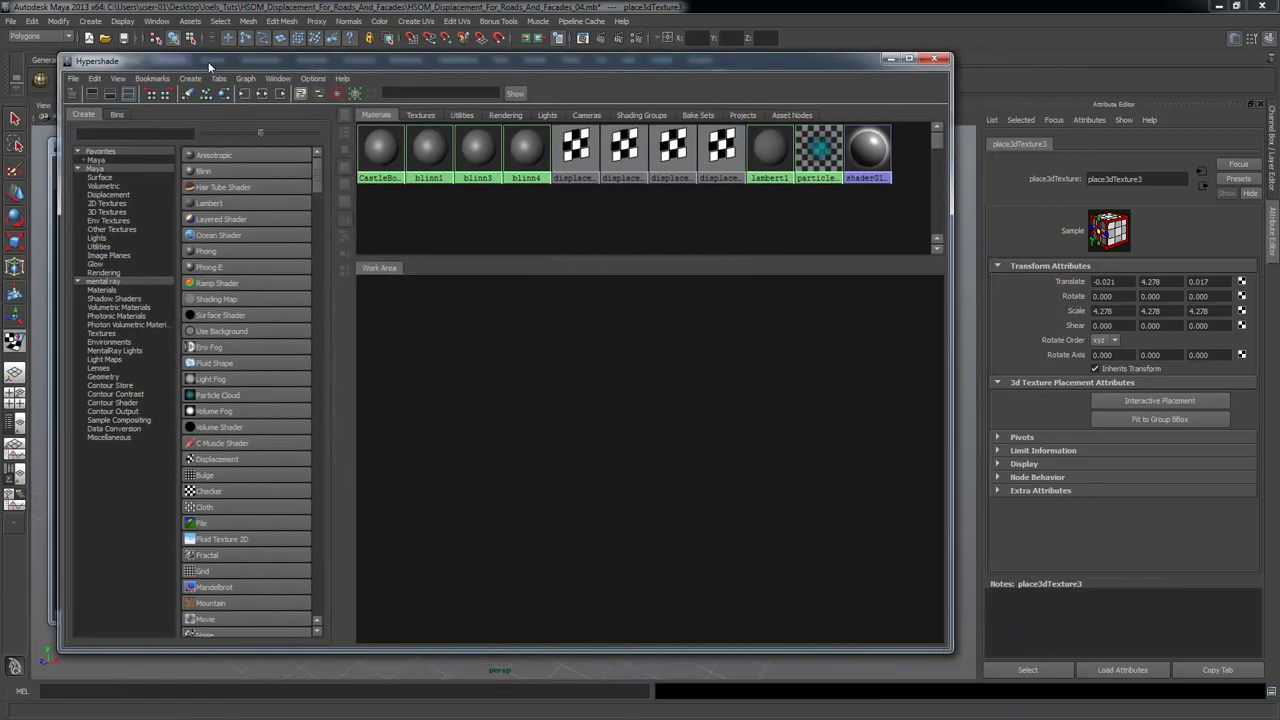
click(500, 160)
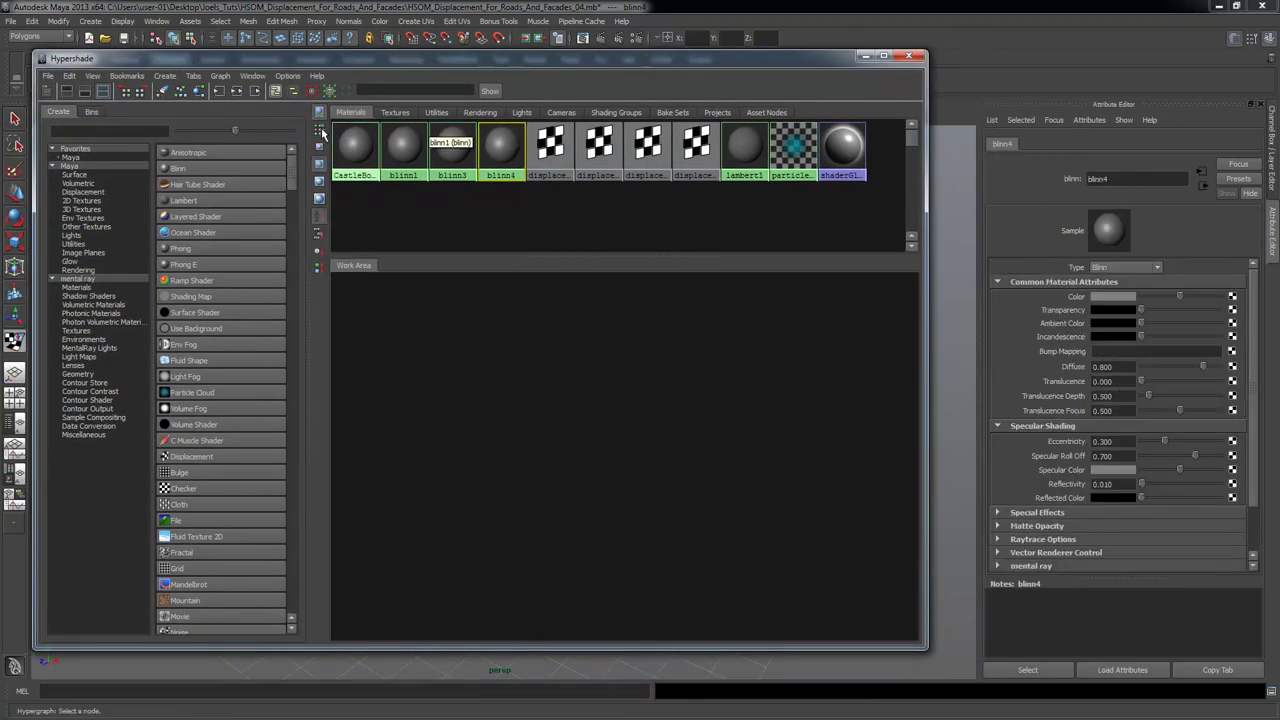
click(237, 92)
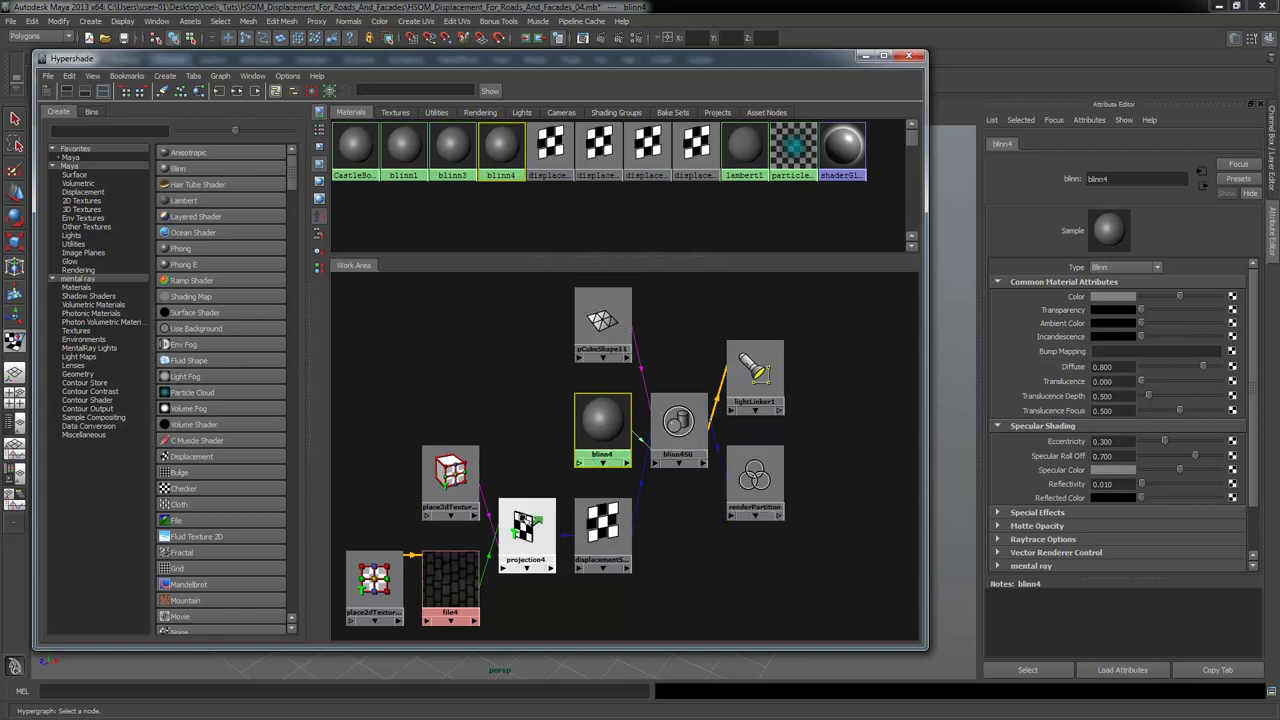
drag(500, 58, 487, 37)
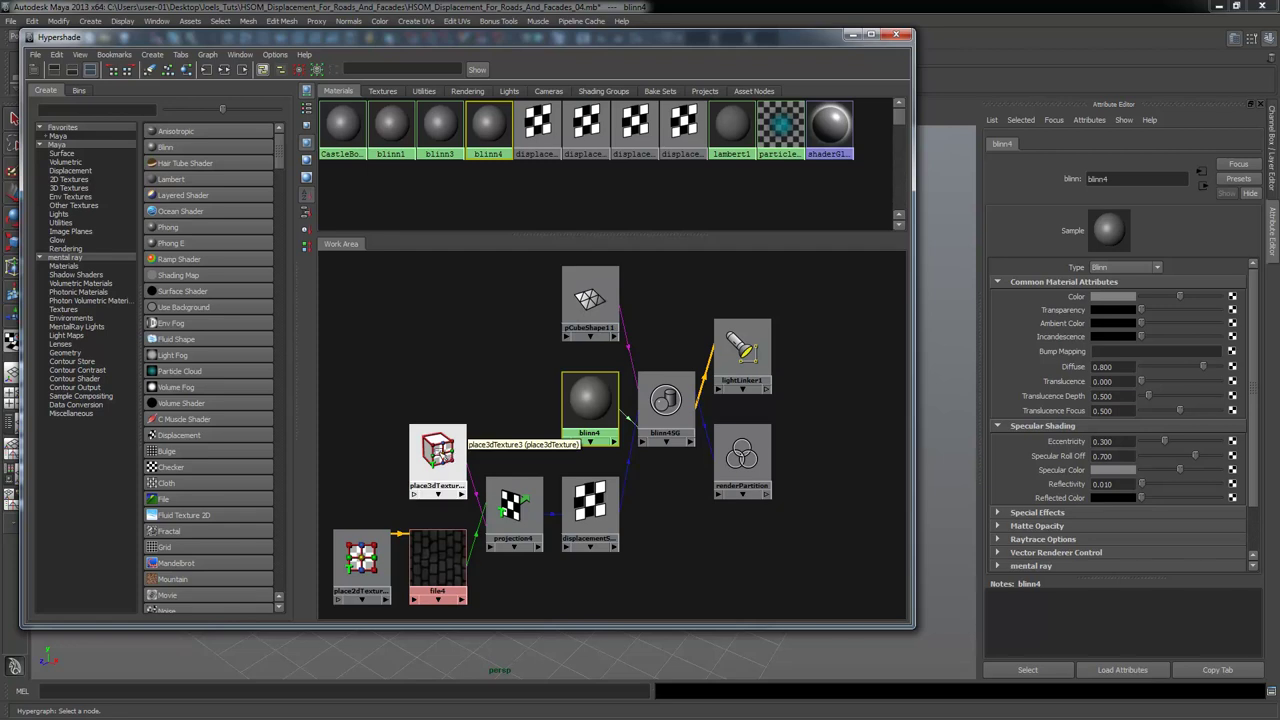
Examine the placement attributes of the place3dTexture3 and place2dTexture4 nodes in the blinn4 network.
click(442, 456)
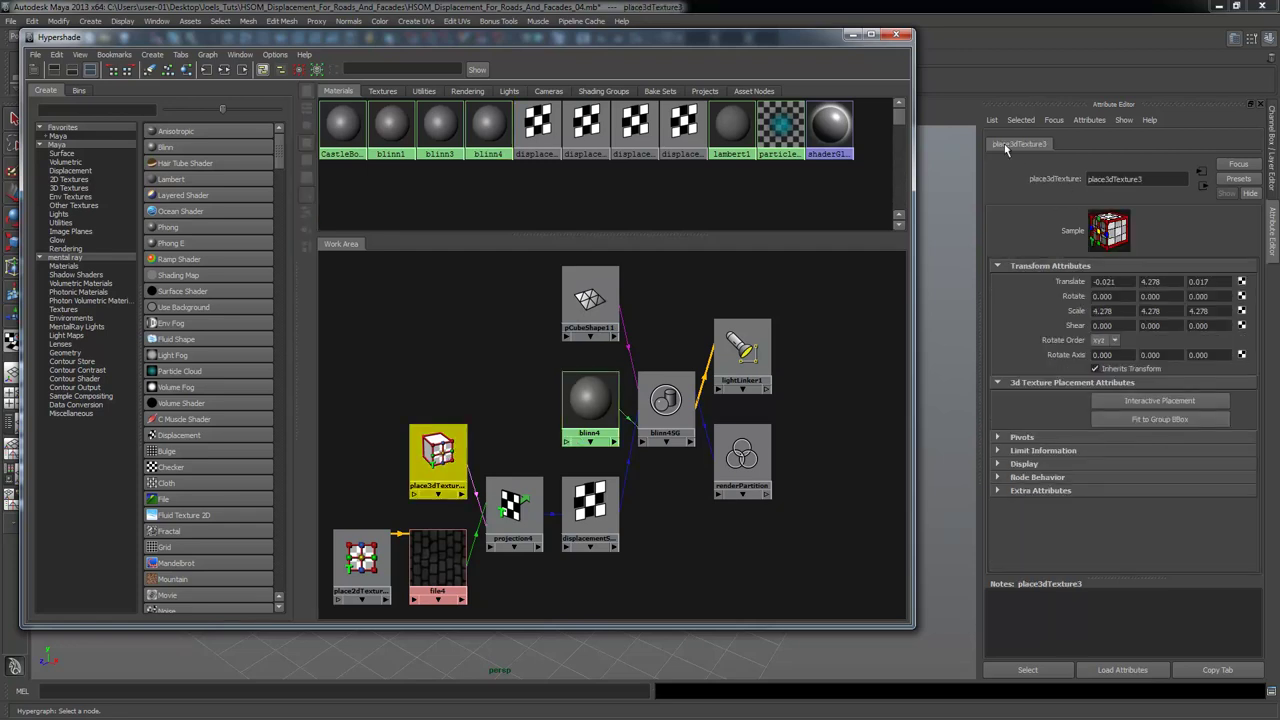
click(362, 566)
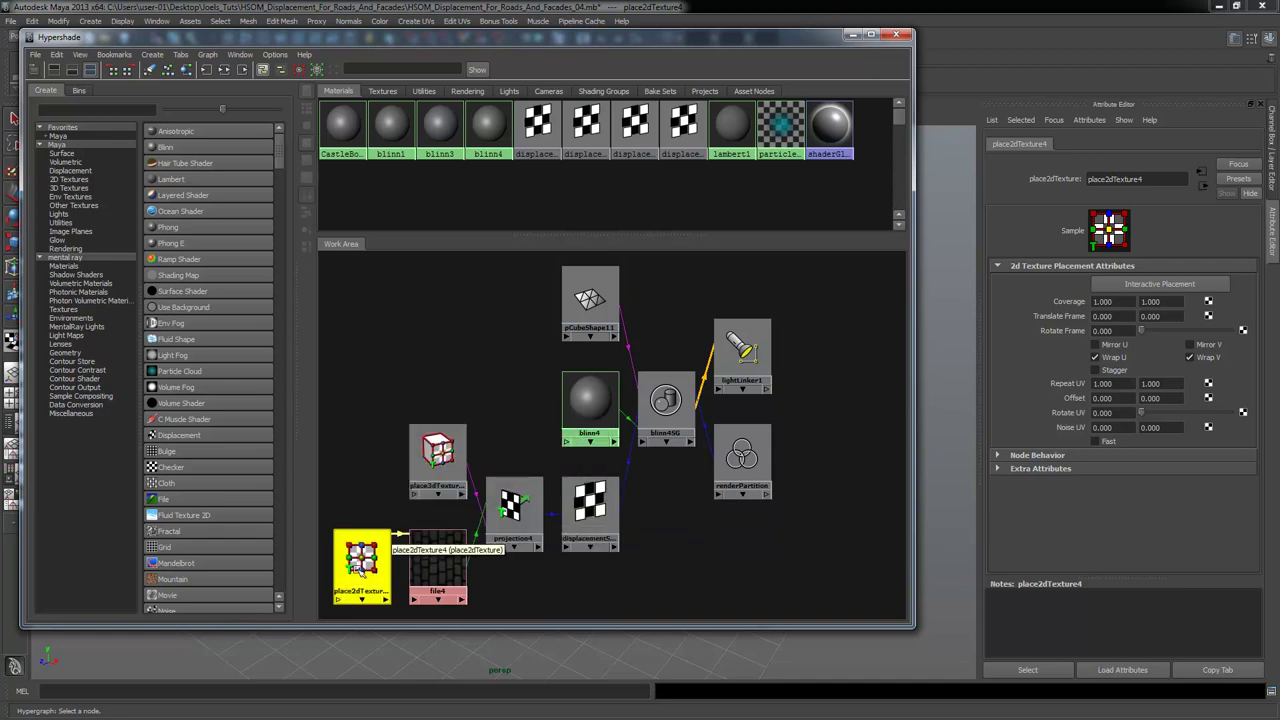
click(430, 455)
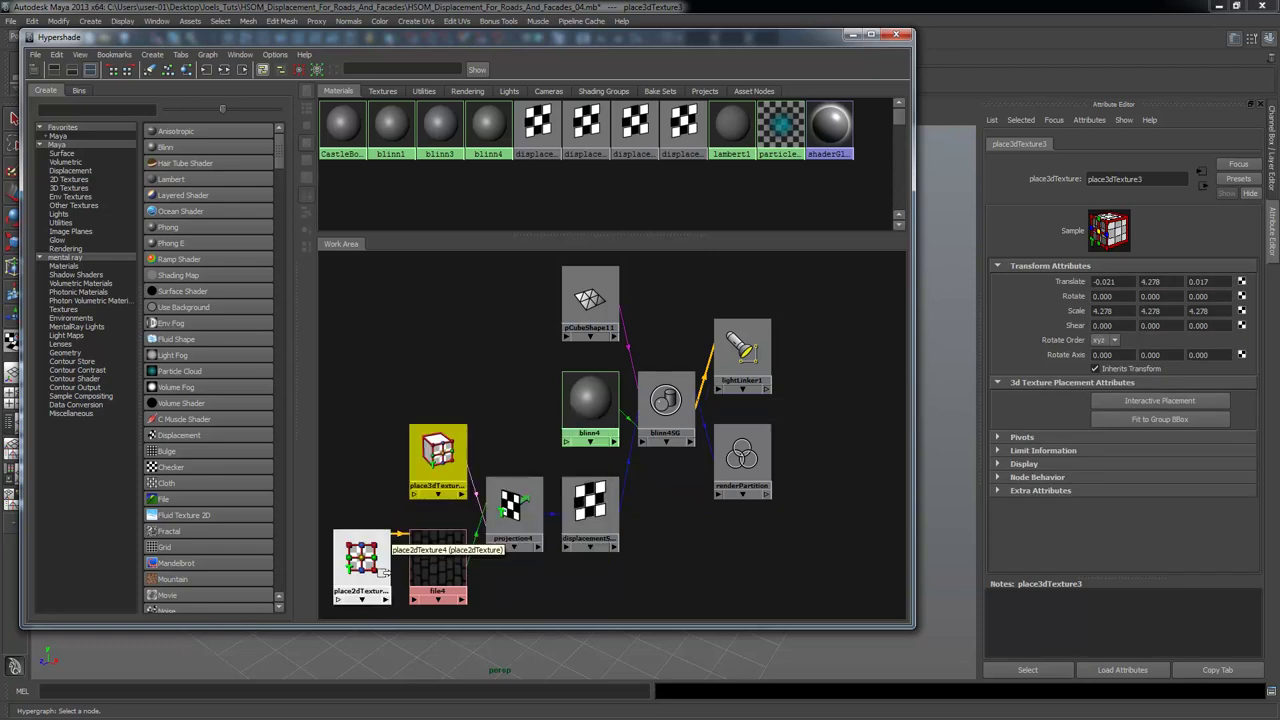
Try a Rotate Frame of 90 on the place2dTexture4 node and re-render the cube.
click(366, 566)
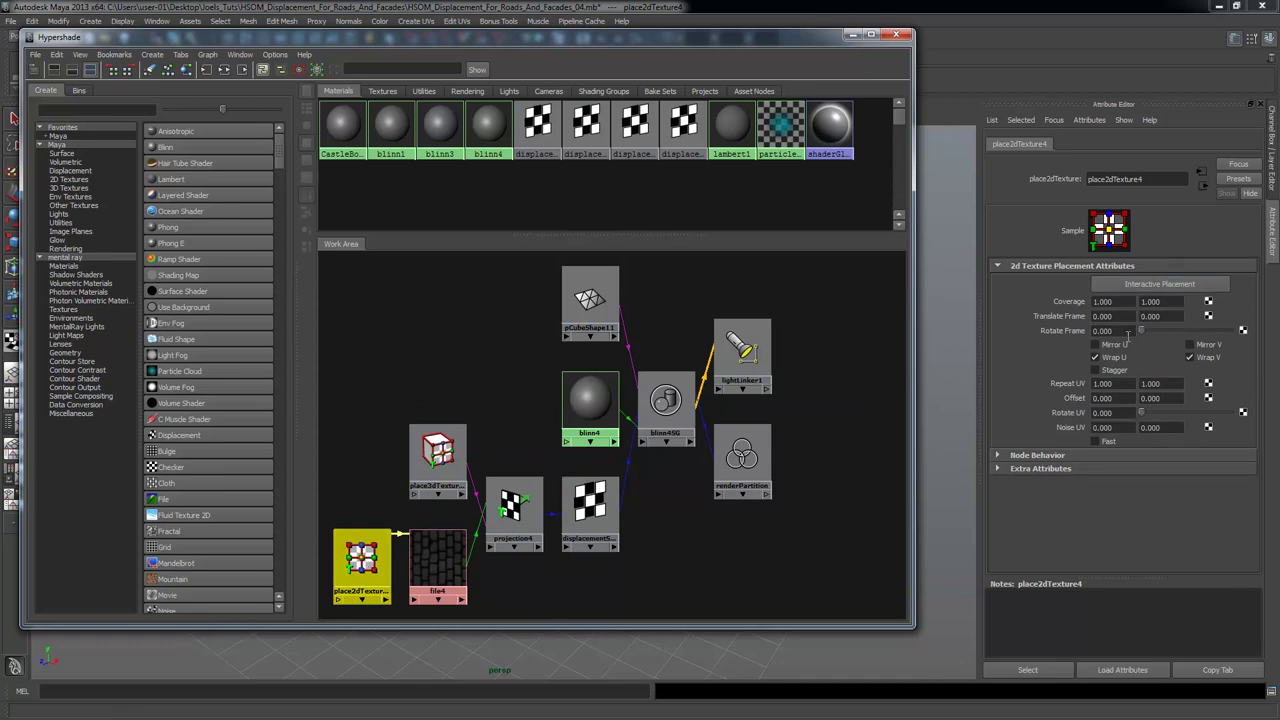
click(1124, 331)
text(9)
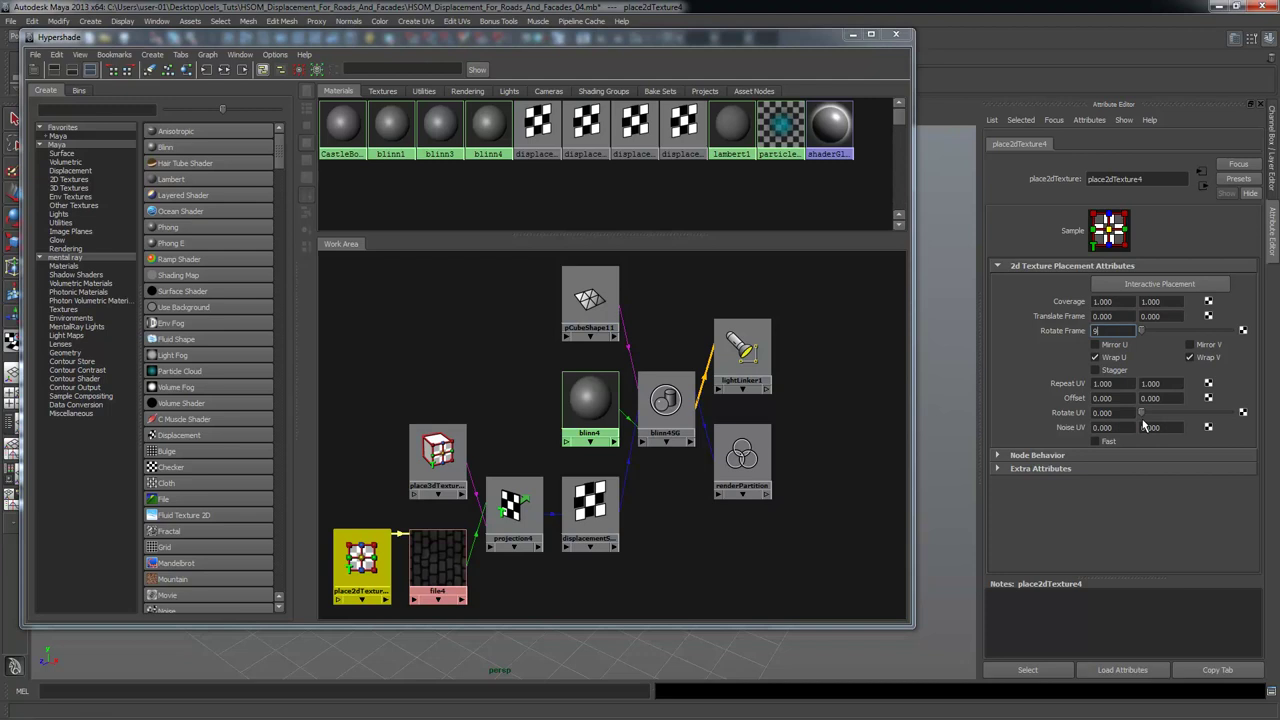
text(0)
key(Return)
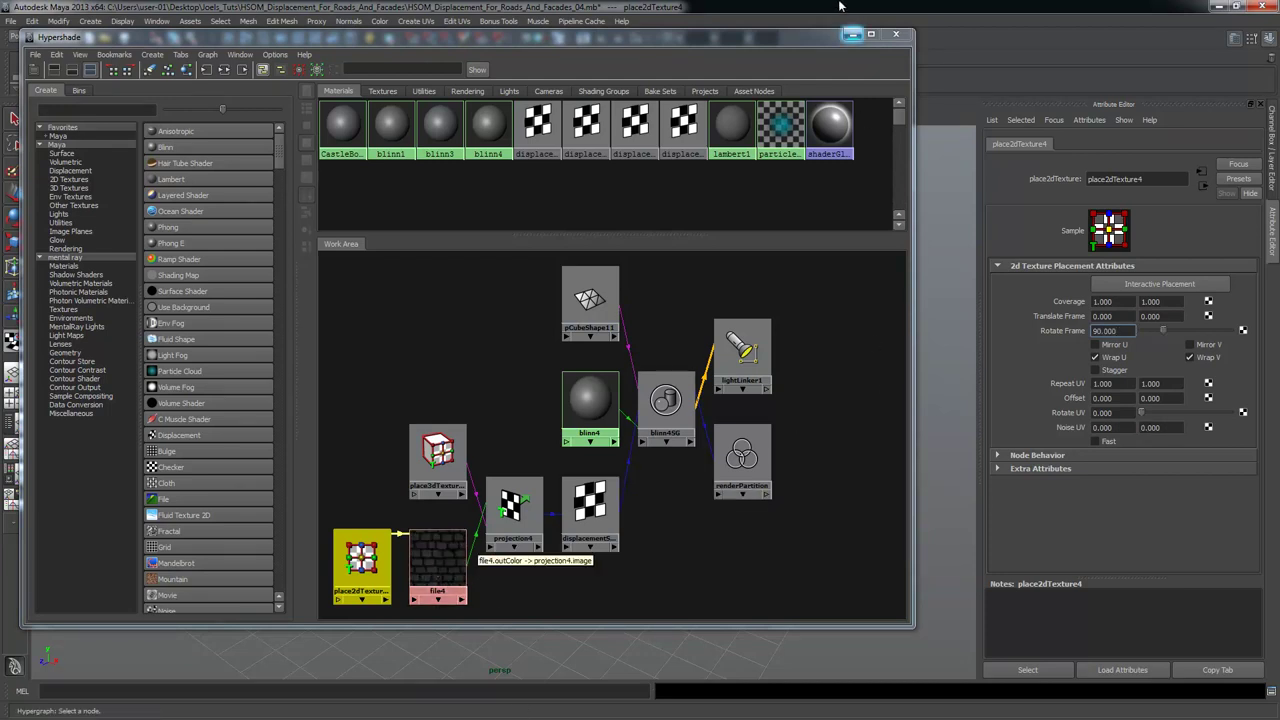
click(851, 34)
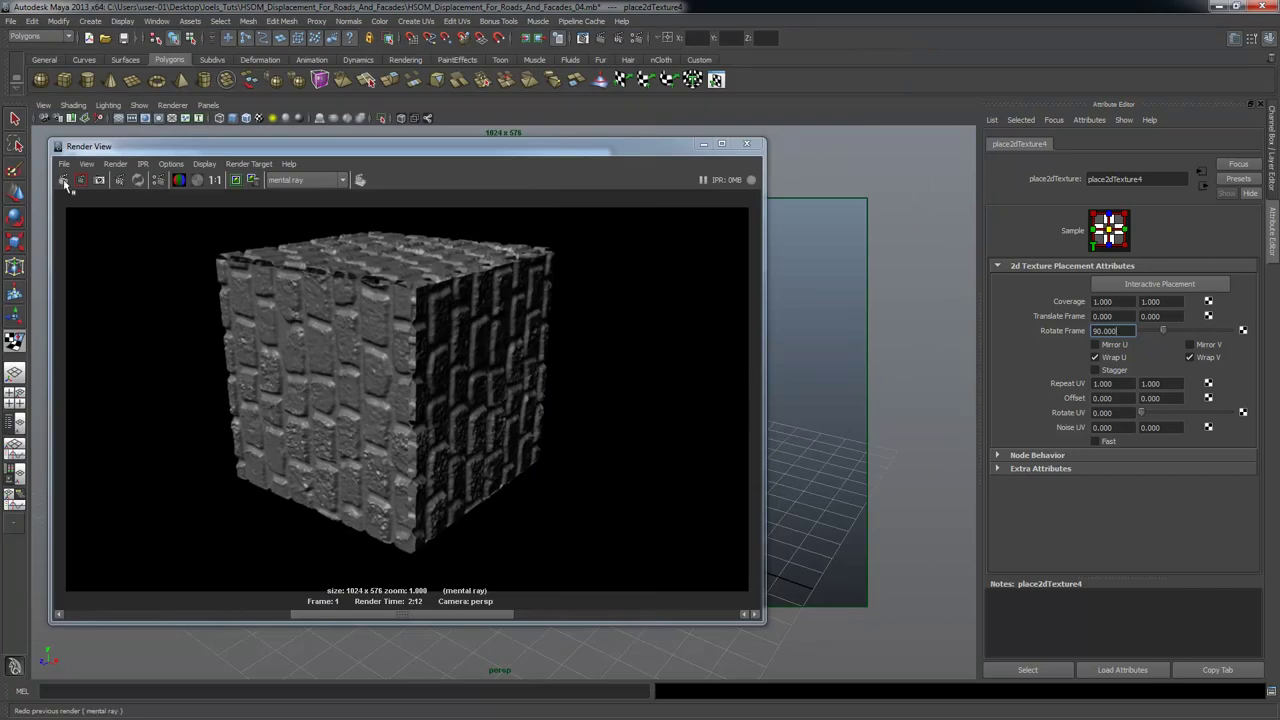
click(62, 177)
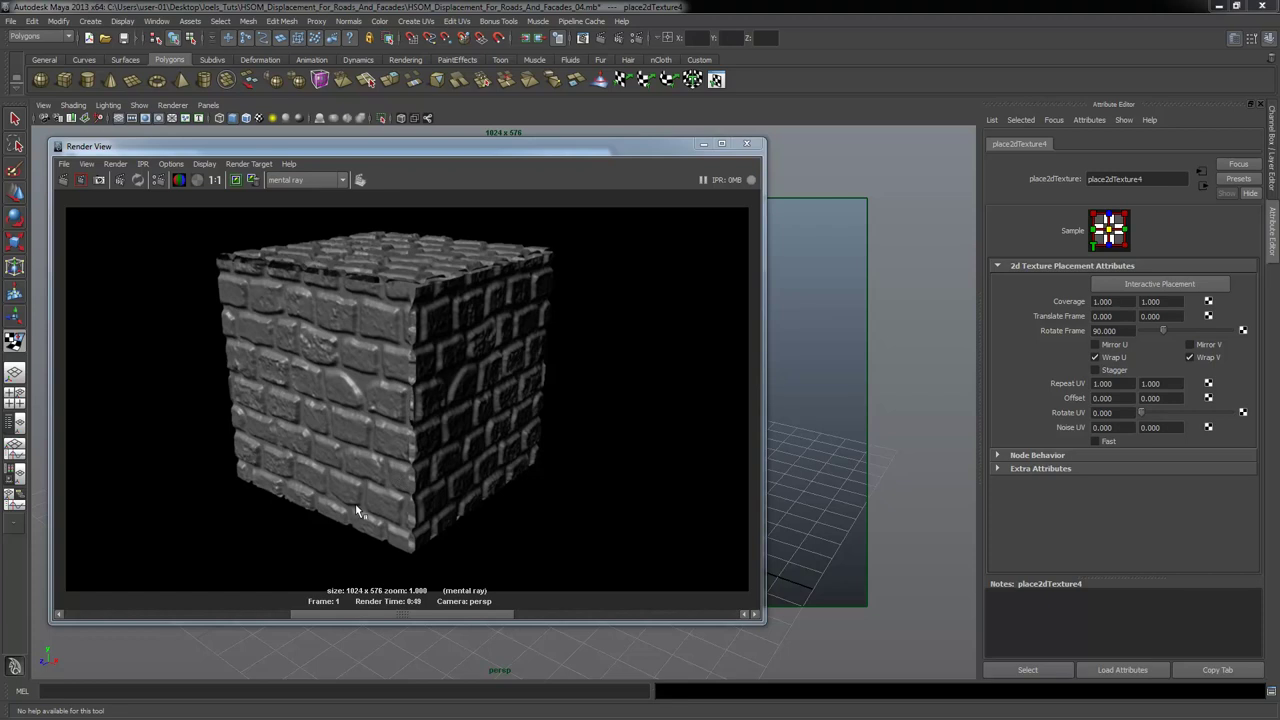
Put the render aside, reset the place2dTexture4 Rotate Frame to 0 and clear the Approximation Editor from the viewport.
click(702, 144)
click(1122, 331)
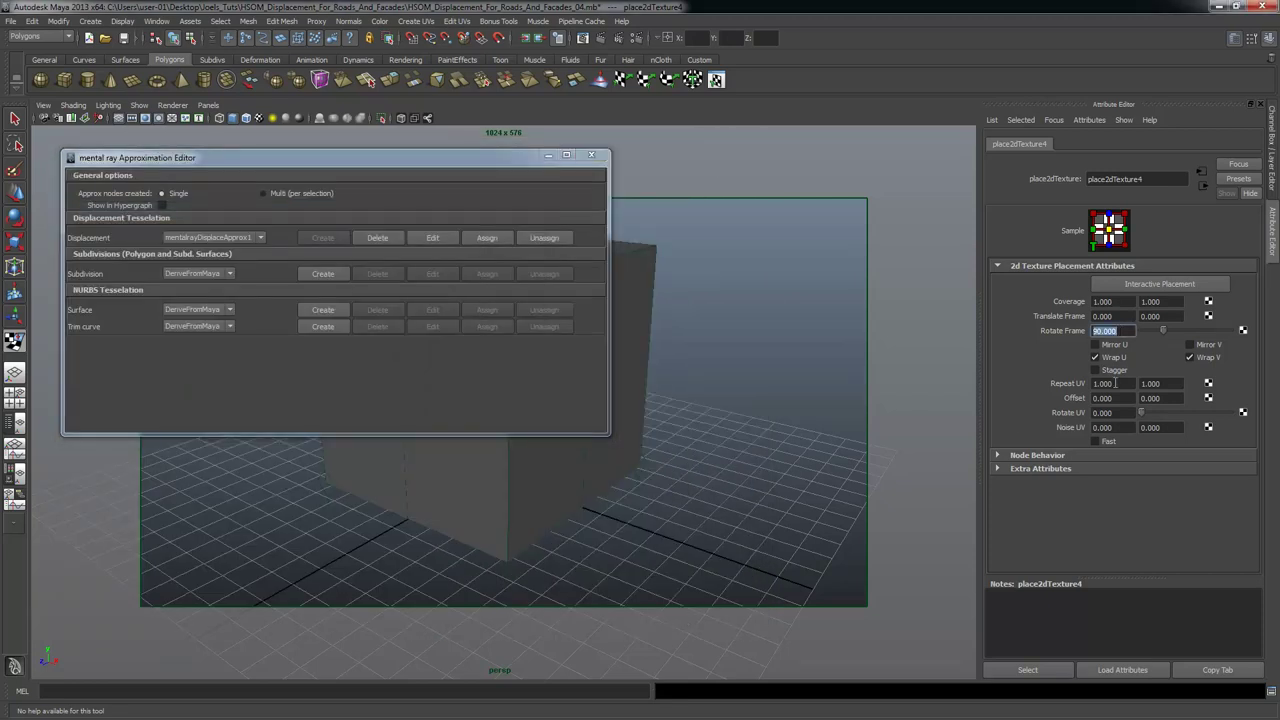
text(0)
key(Return)
click(548, 155)
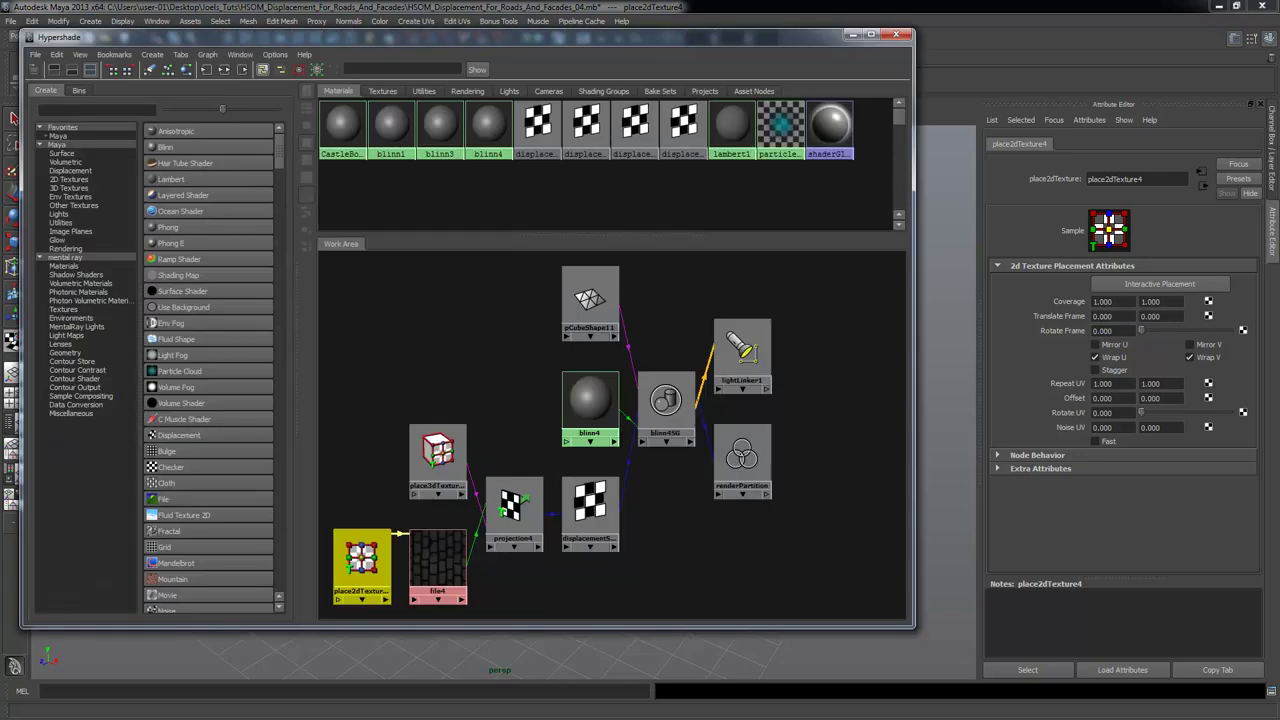
Select the place3dTexture3 node and enlarge its TriPlanar projection box around the cube to a scale of about 5.248 in X and Y.
click(443, 452)
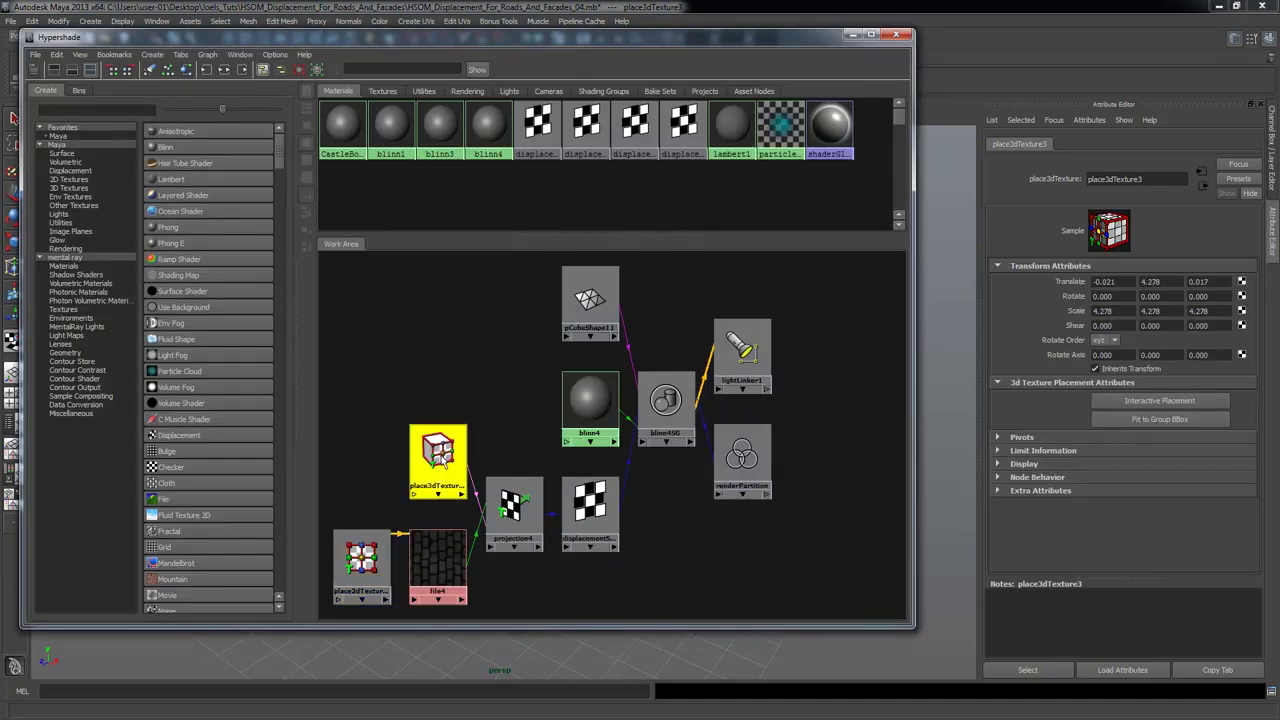
click(851, 34)
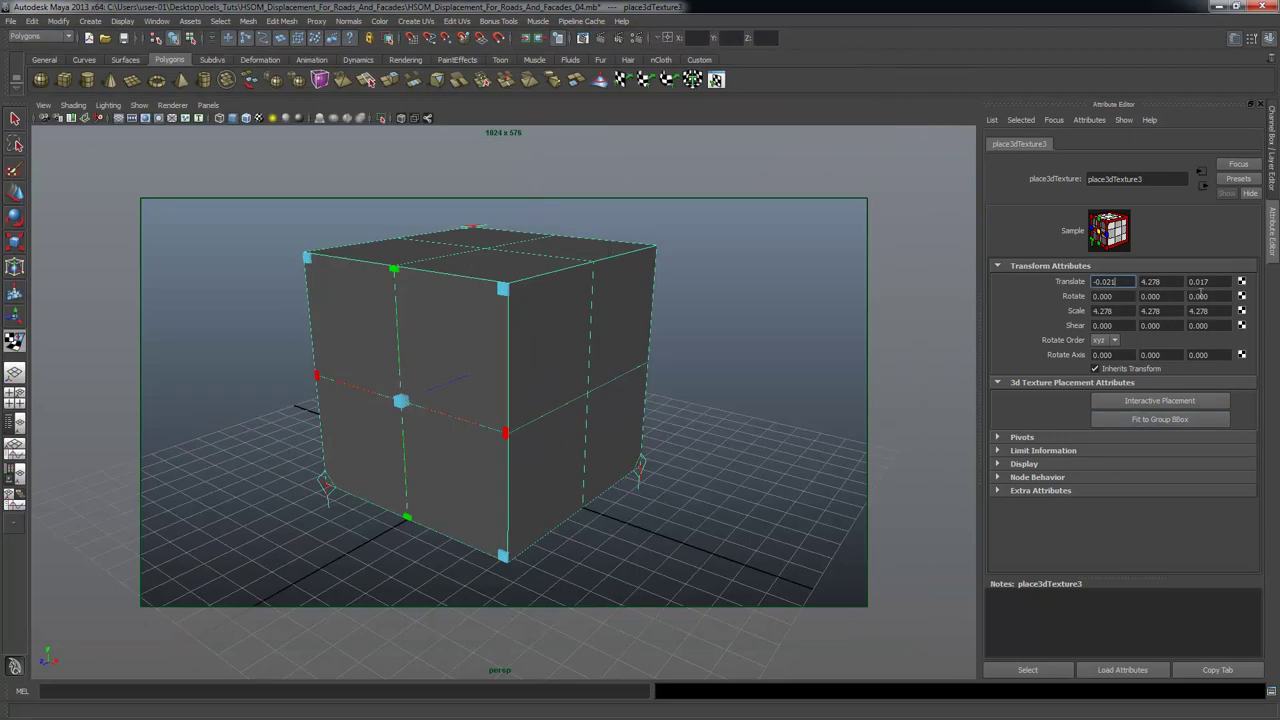
click(1094, 281)
drag(505, 291, 563, 371)
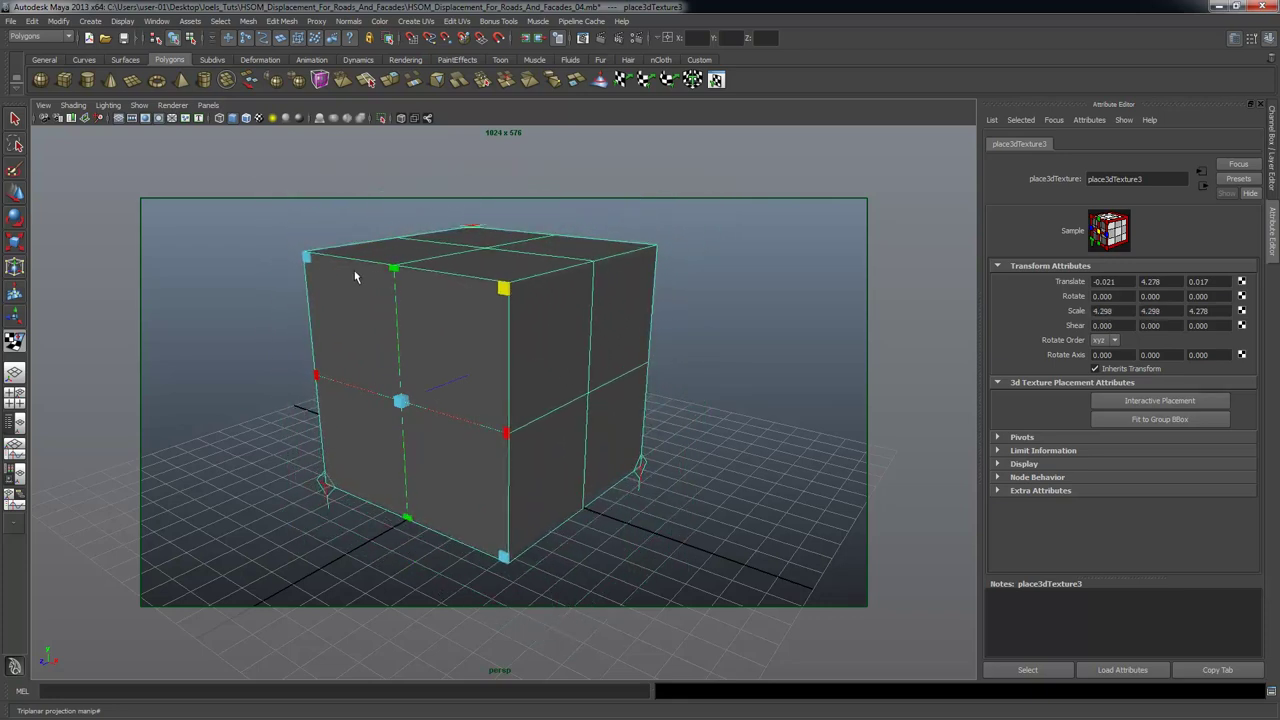
mouse_move(308, 258)
mouse_down()
mouse_move(284, 242)
mouse_move(302, 277)
mouse_up()
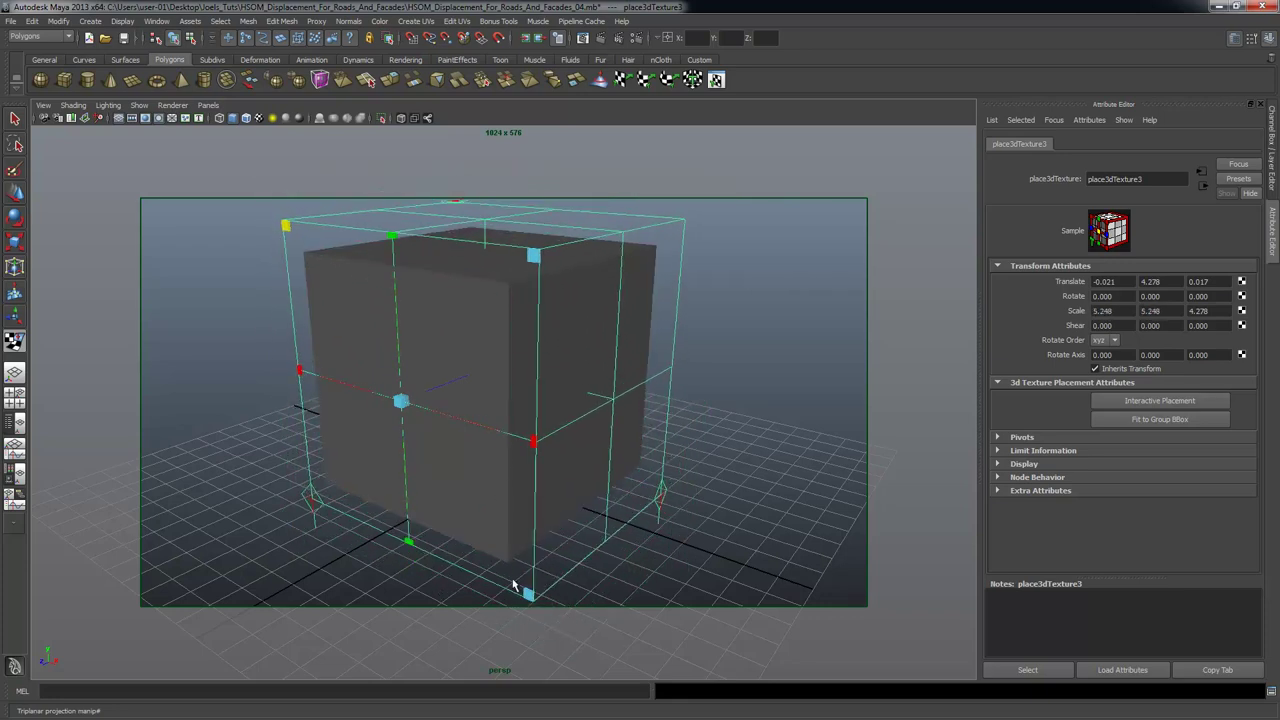
Try stretching the TriPlanar projection box to about 8.432 in X and 5.742 in Y, and refit it to the cube's bounding box.
drag(528, 594, 502, 557)
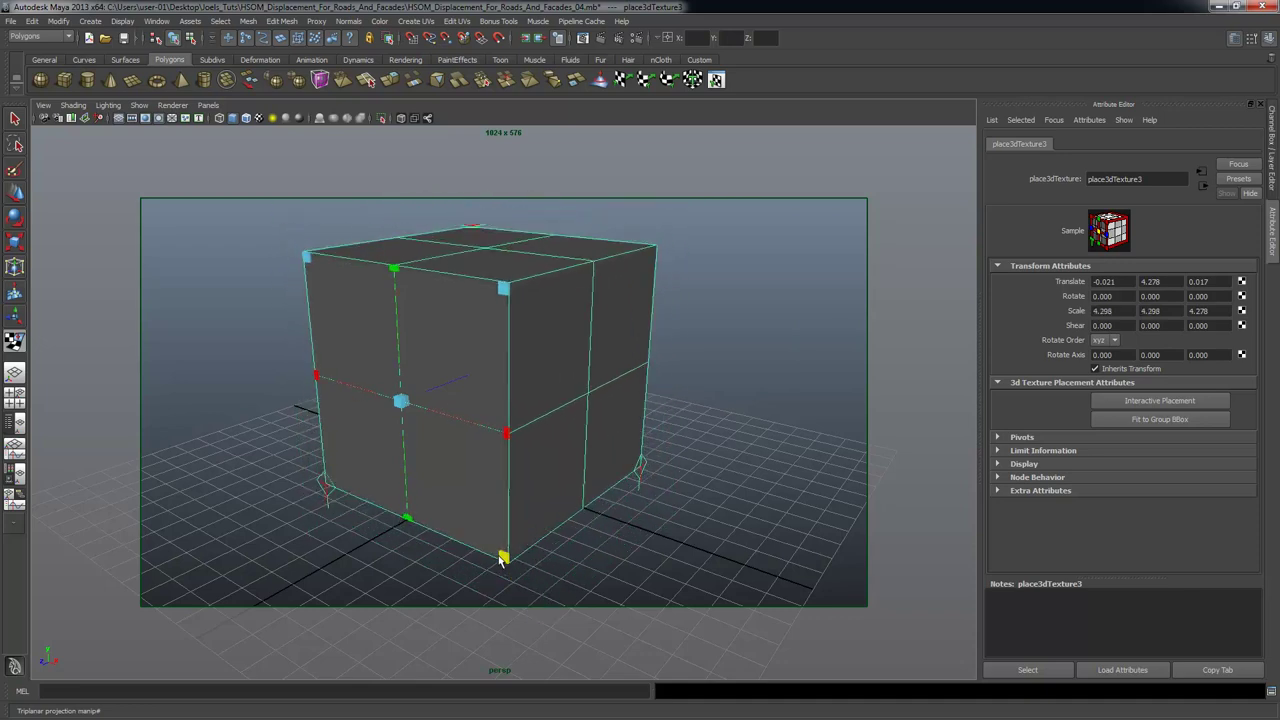
drag(507, 431, 637, 473)
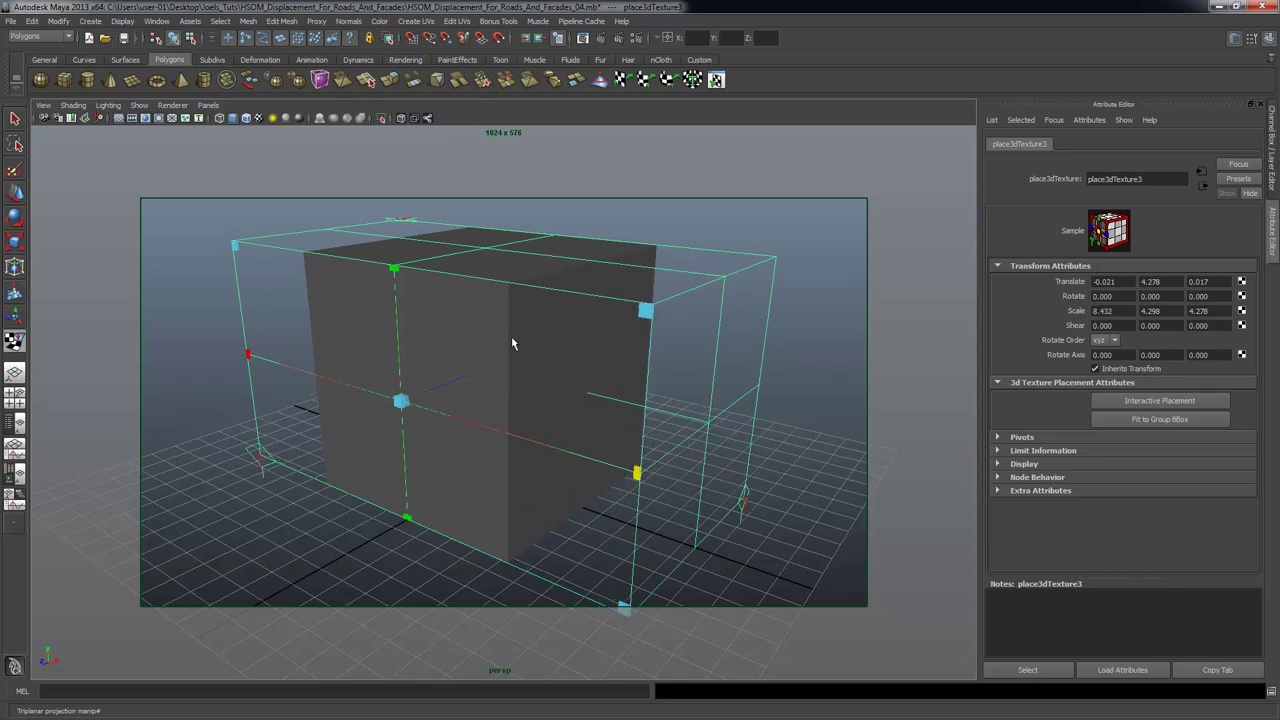
drag(393, 273, 400, 235)
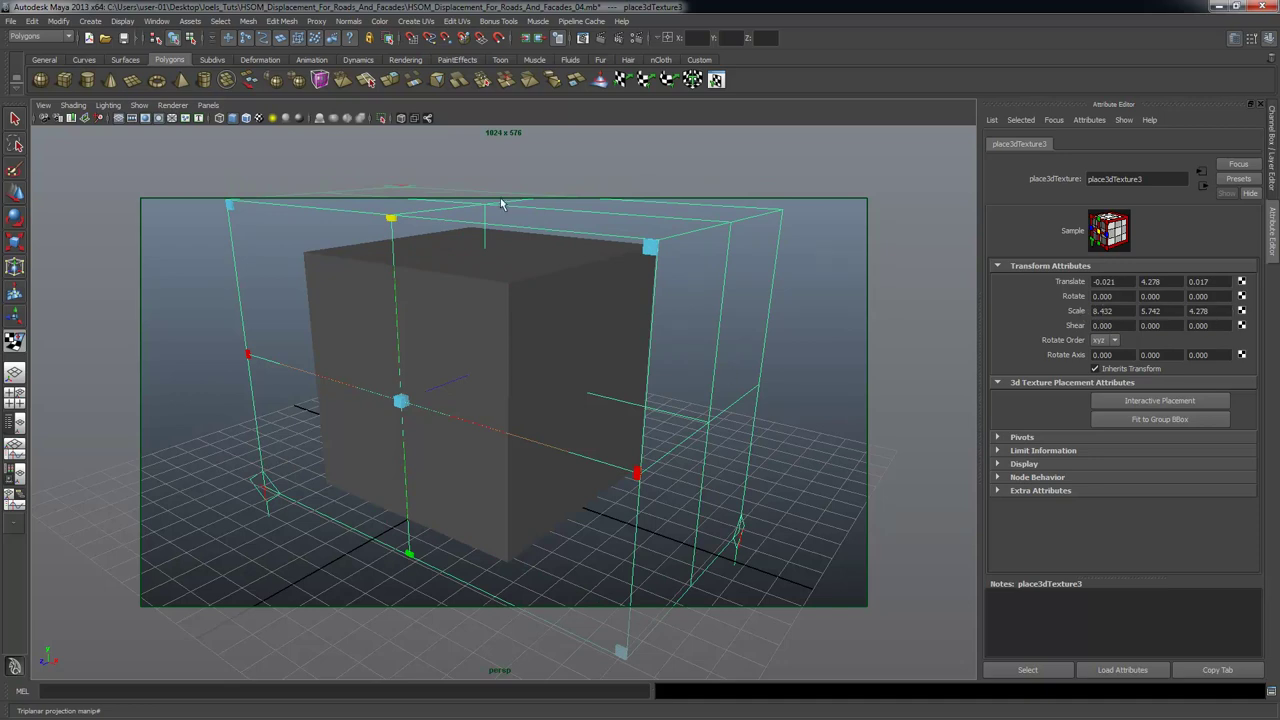
click(1146, 420)
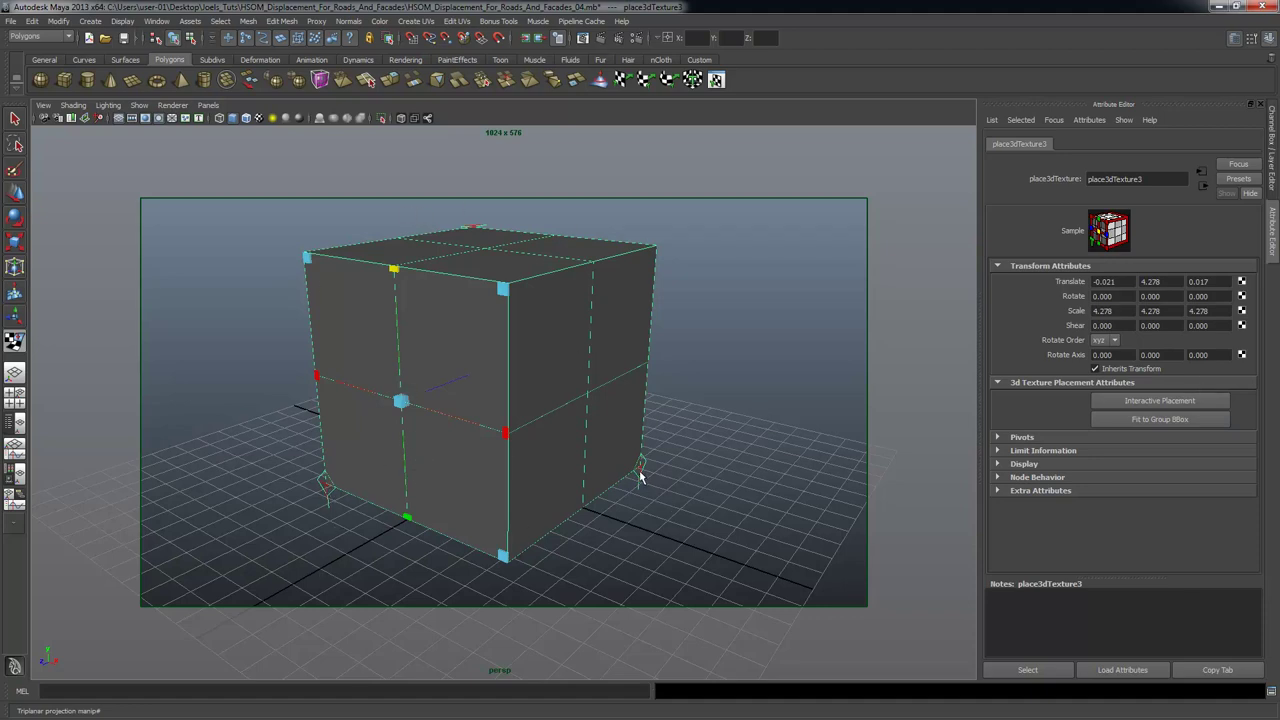
Try scaling the place3dTexture3 node to about 5.798 in X and 4.759 in Y, and refit it to the cube's bounding box.
click(326, 489)
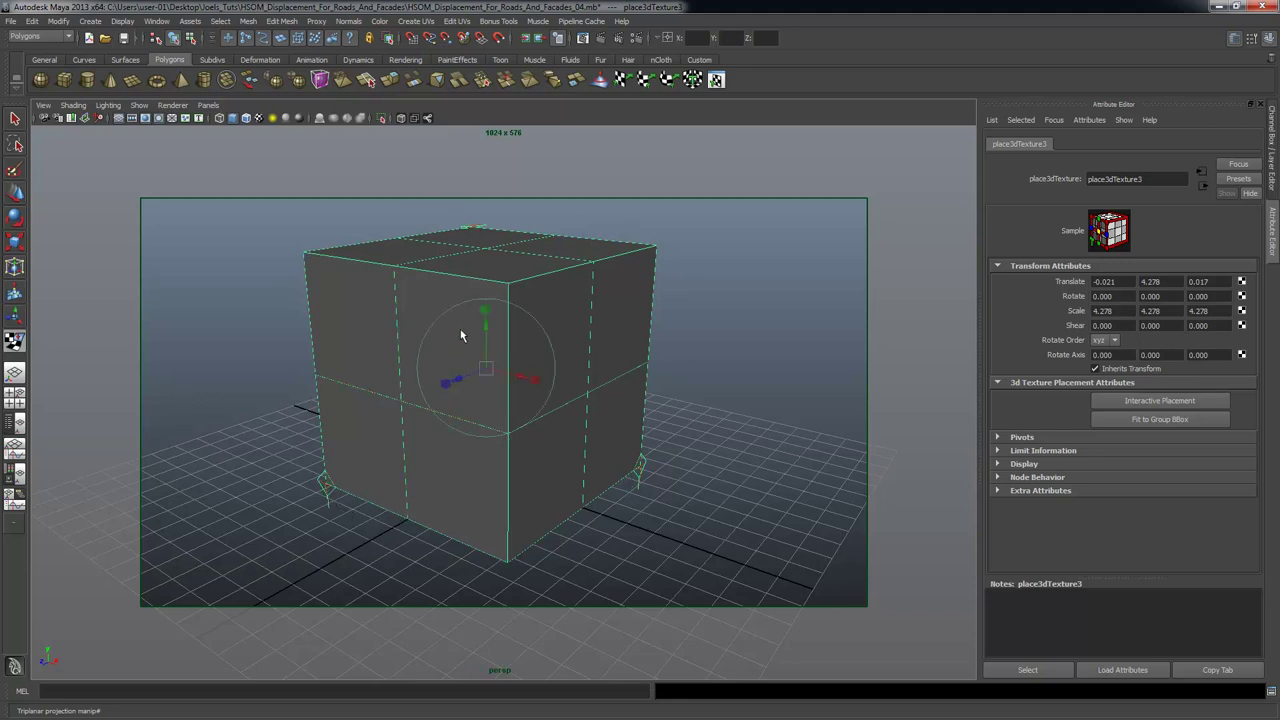
drag(486, 343, 560, 375)
drag(487, 306, 492, 297)
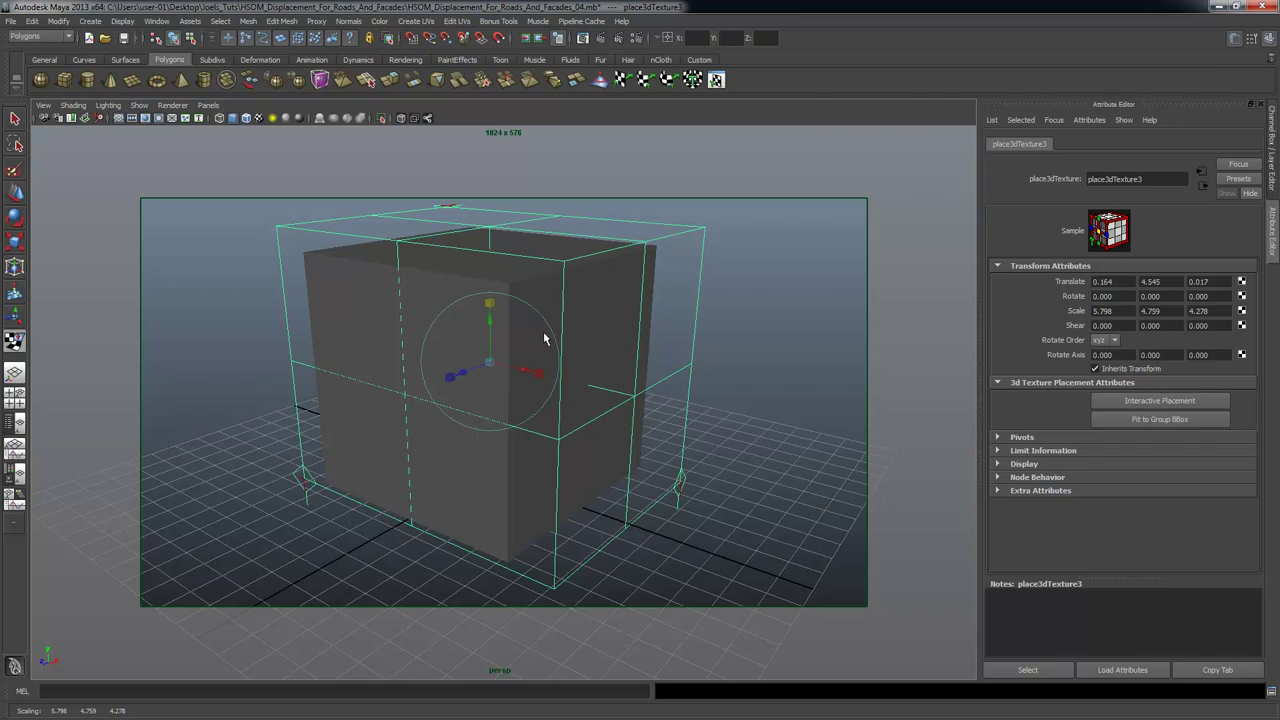
click(1152, 424)
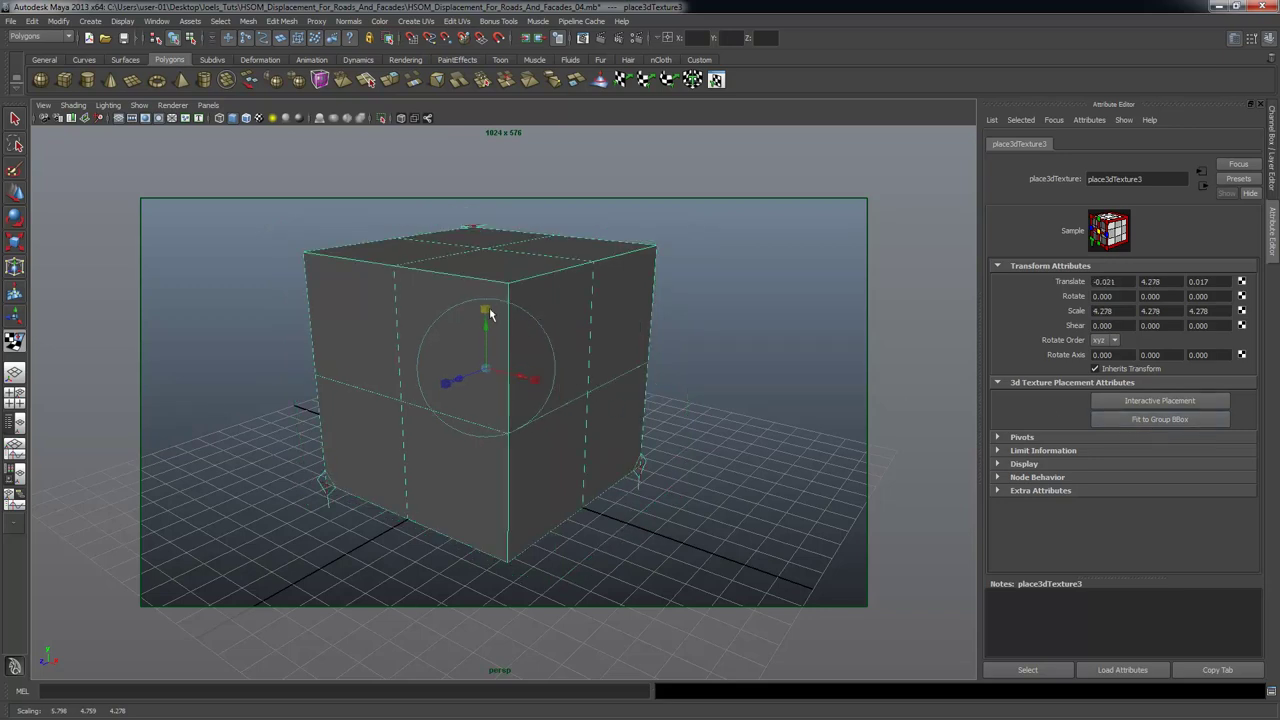
Rotate the place3dTexture3 projection to exactly 90 degrees in Z, render the cube and put the render aside.
key(e)
alt+drag(626, 434, 694, 420)
drag(537, 351, 448, 335)
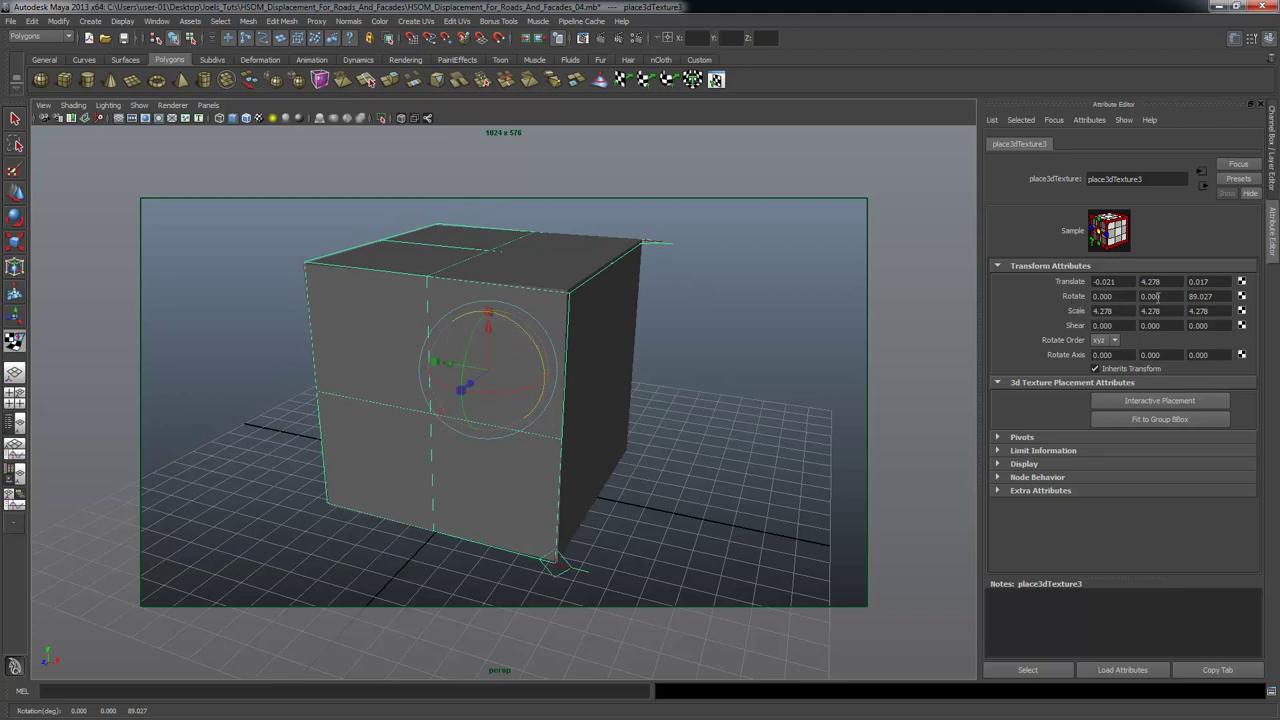
double_click(1226, 296)
click(1215, 296)
key(Return)
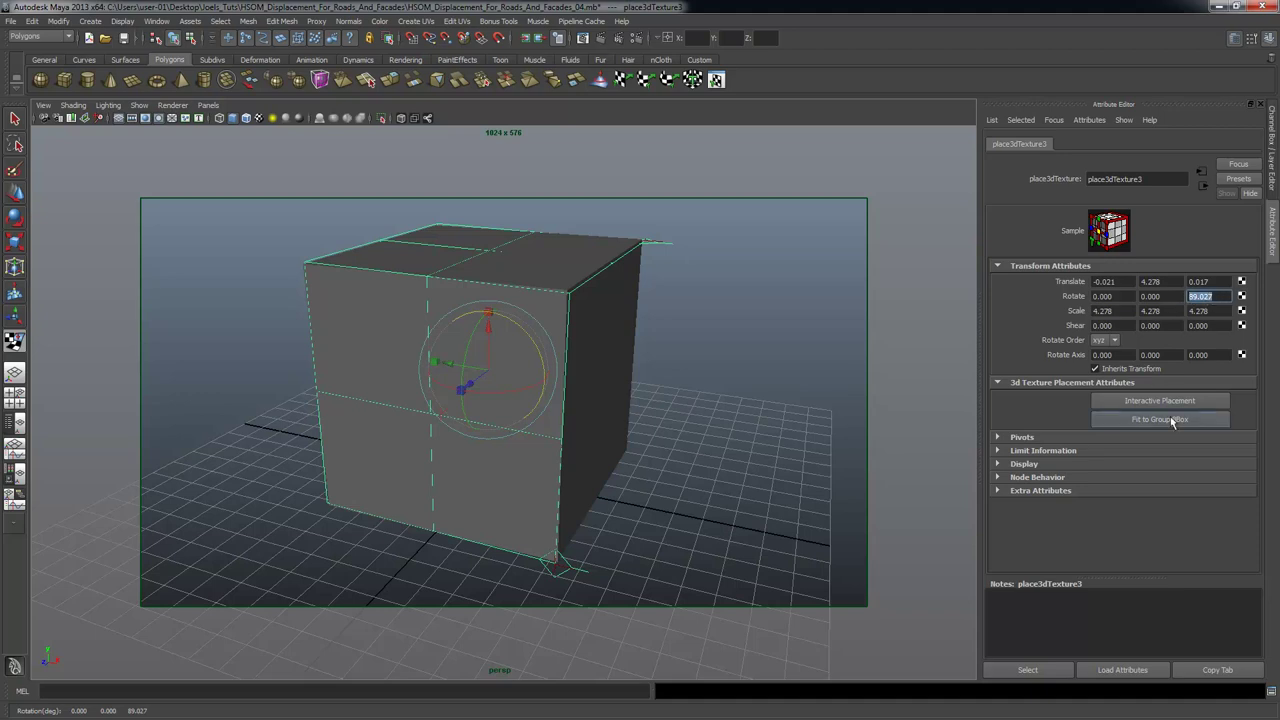
text(90)
key(Return)
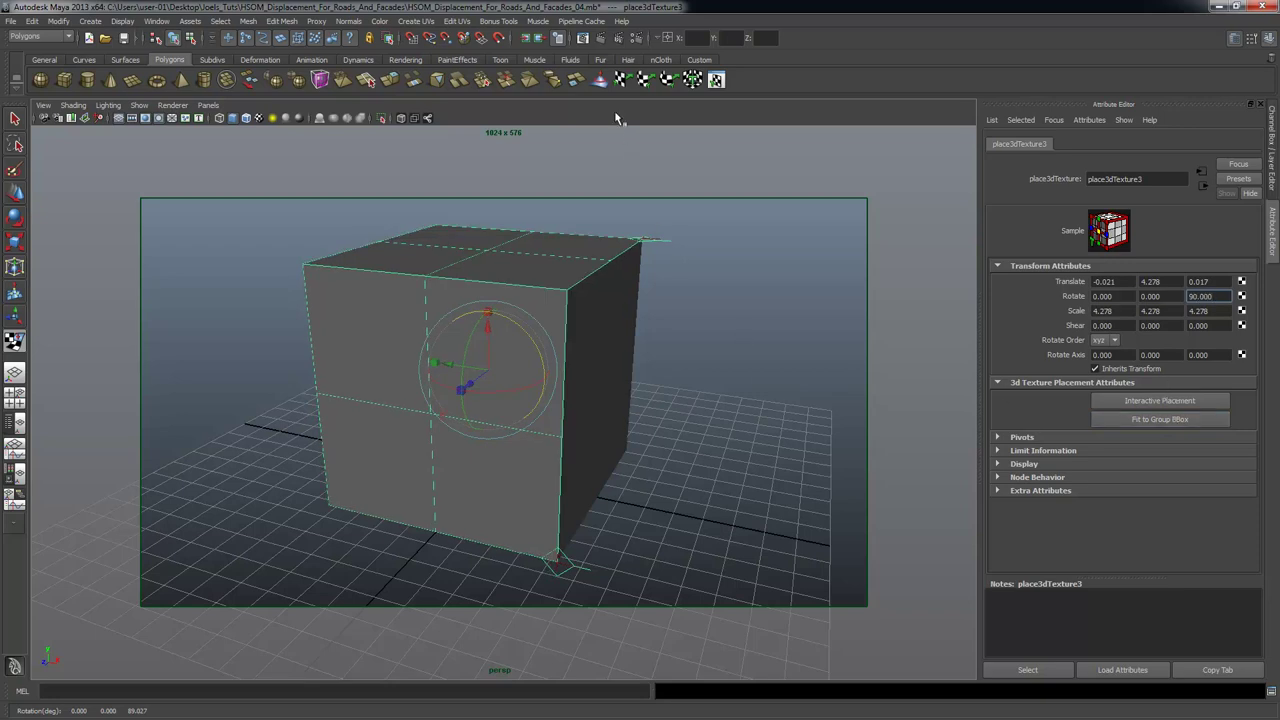
click(603, 38)
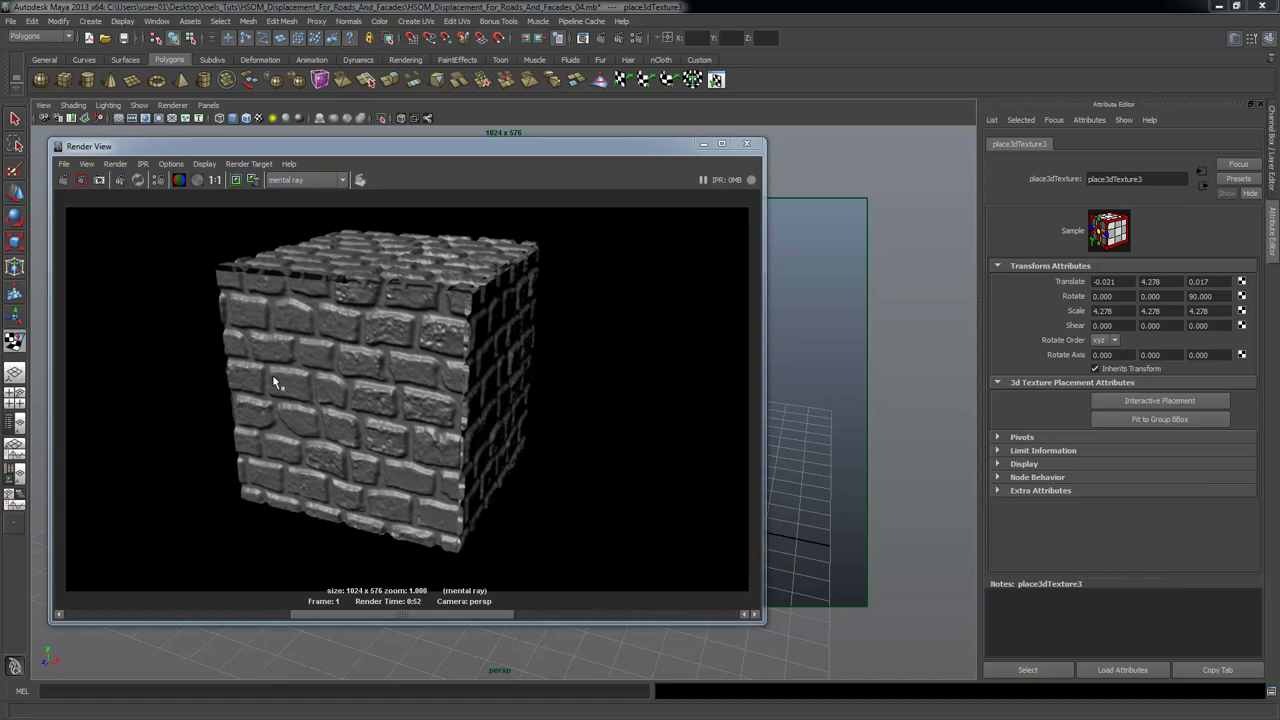
click(703, 144)
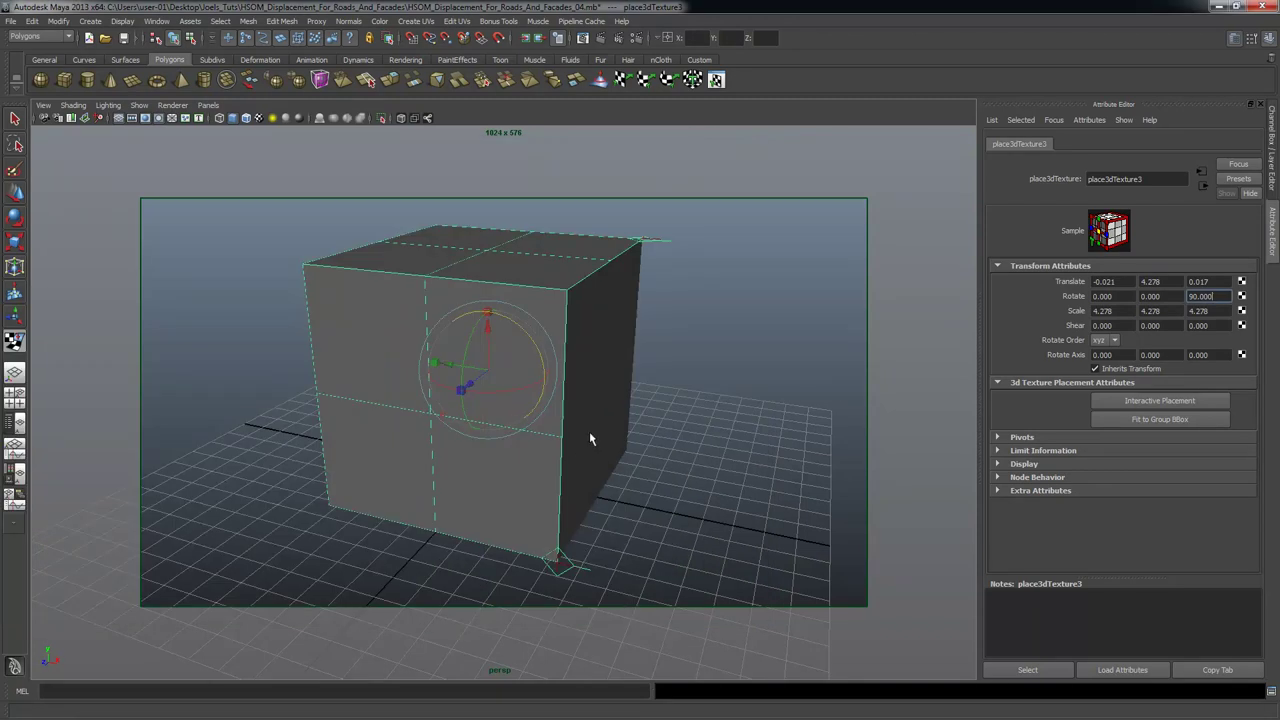
Try uniformly enlarging the projection box to a scale of about 8.447 in X and Y, and render the cube with larger bricks.
key(t)
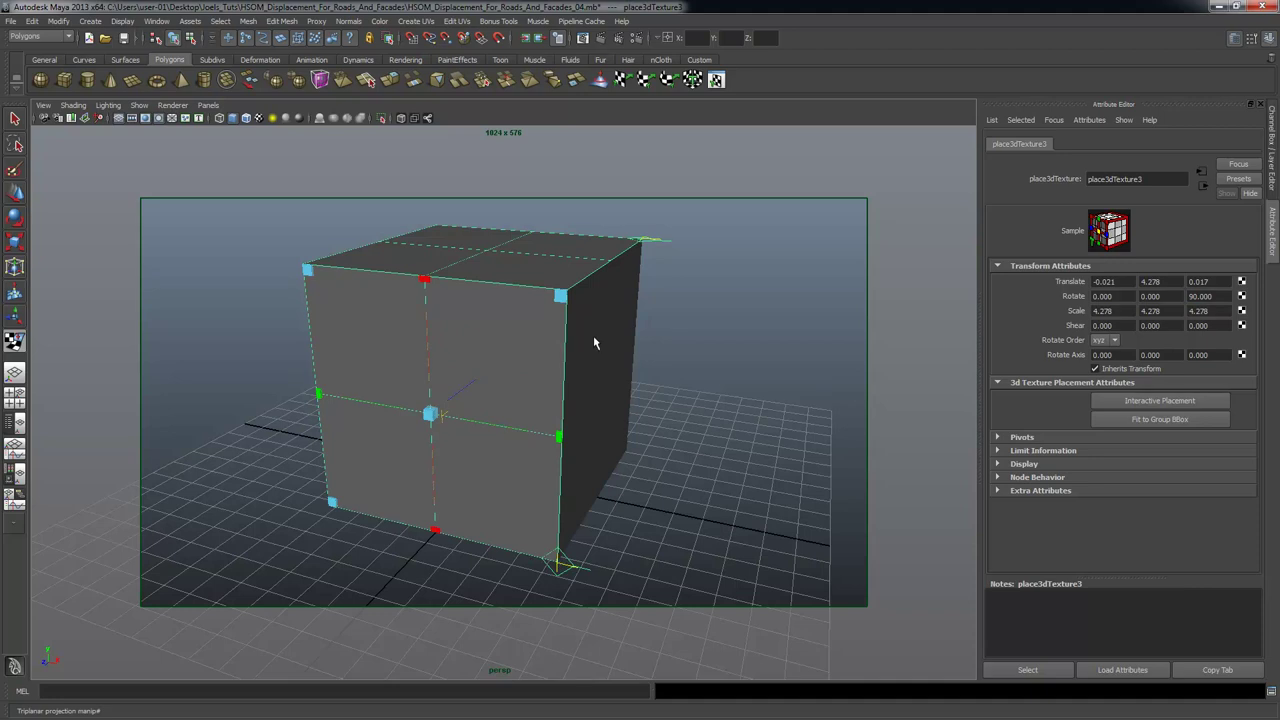
drag(562, 312, 842, 247)
click(600, 38)
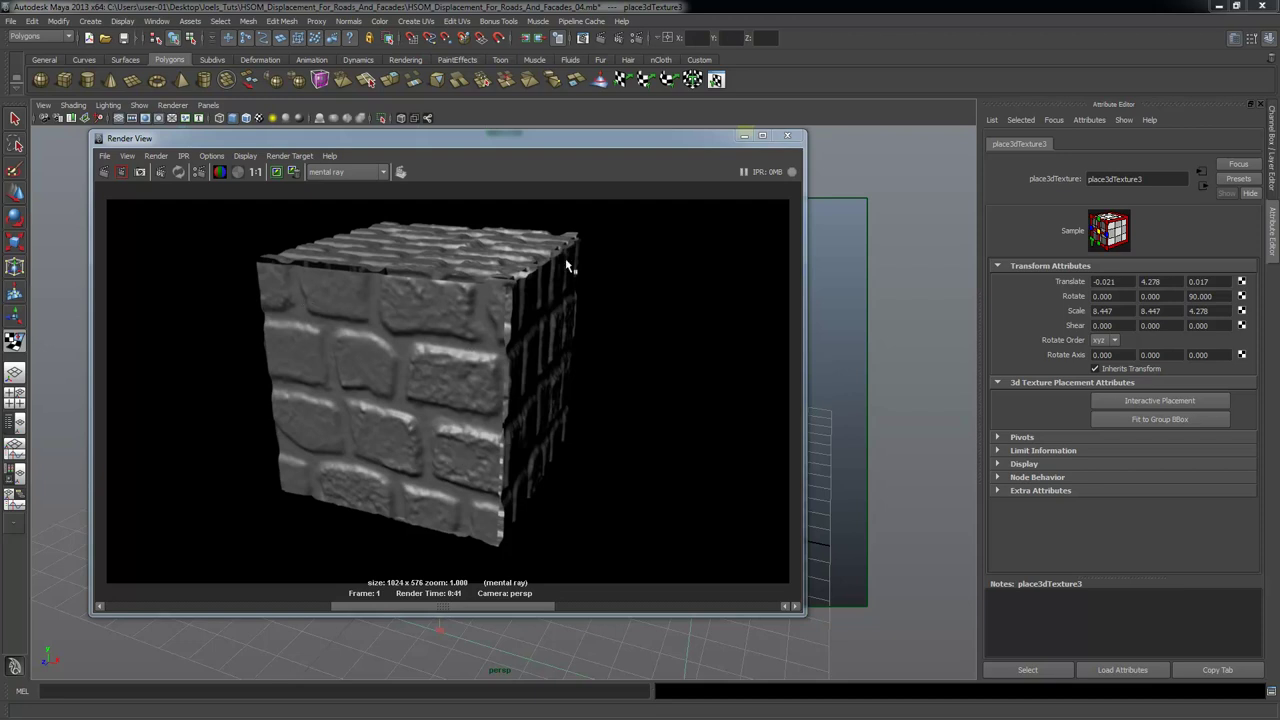
click(744, 135)
click(790, 350)
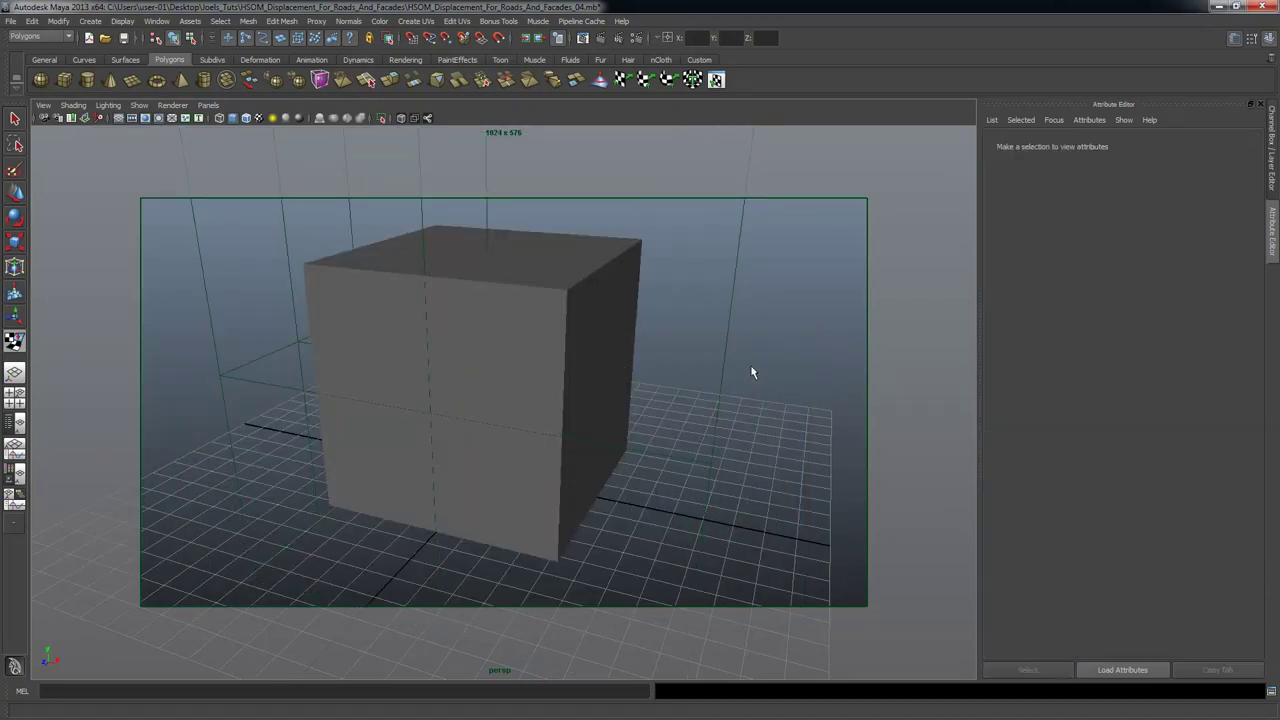
Reselect the place3dTexture3 node, try shrinking it to about 1.818 in X and Y and 1.782 in Z, and render the cube.
alt+right_drag(790, 350, 744, 357)
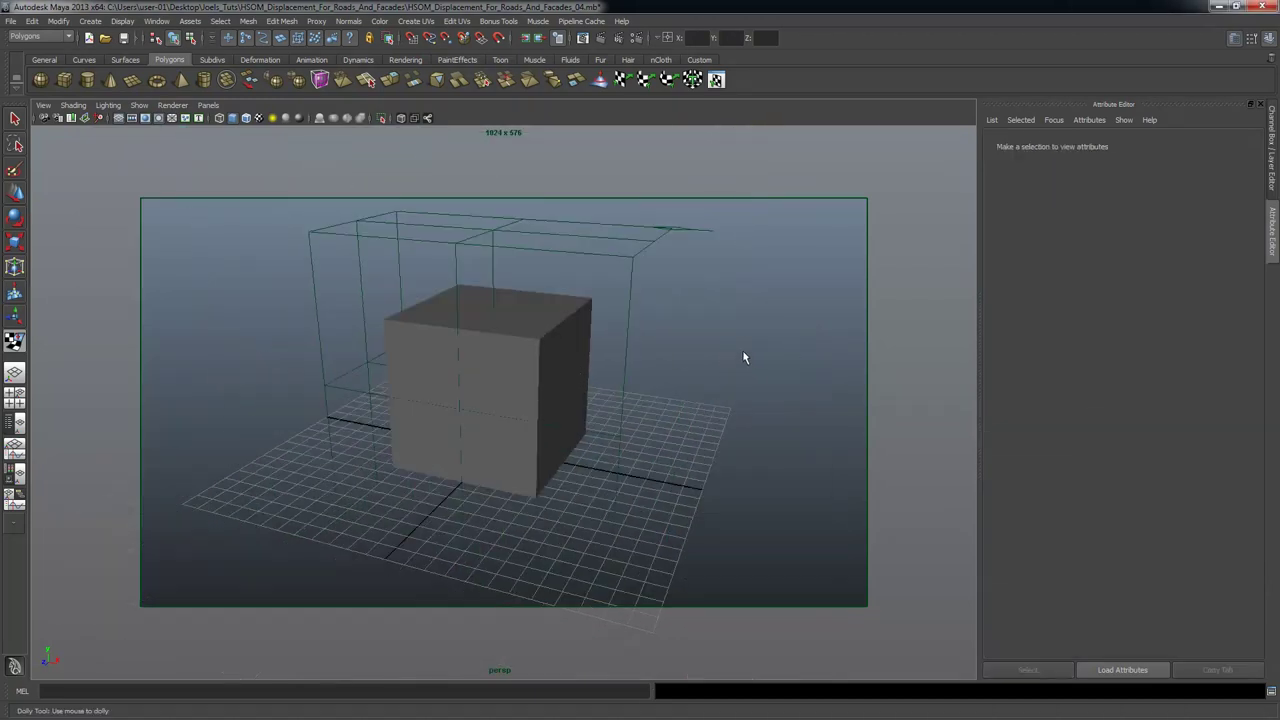
click(692, 232)
key(t)
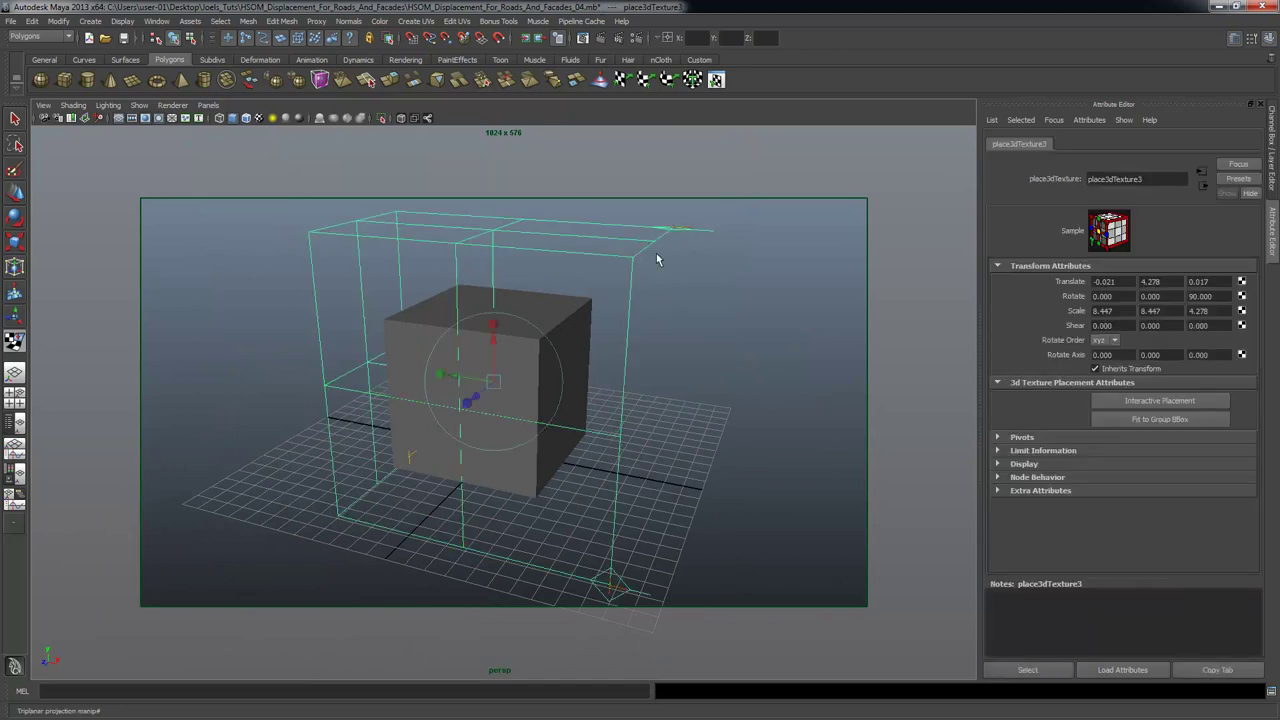
click(599, 588)
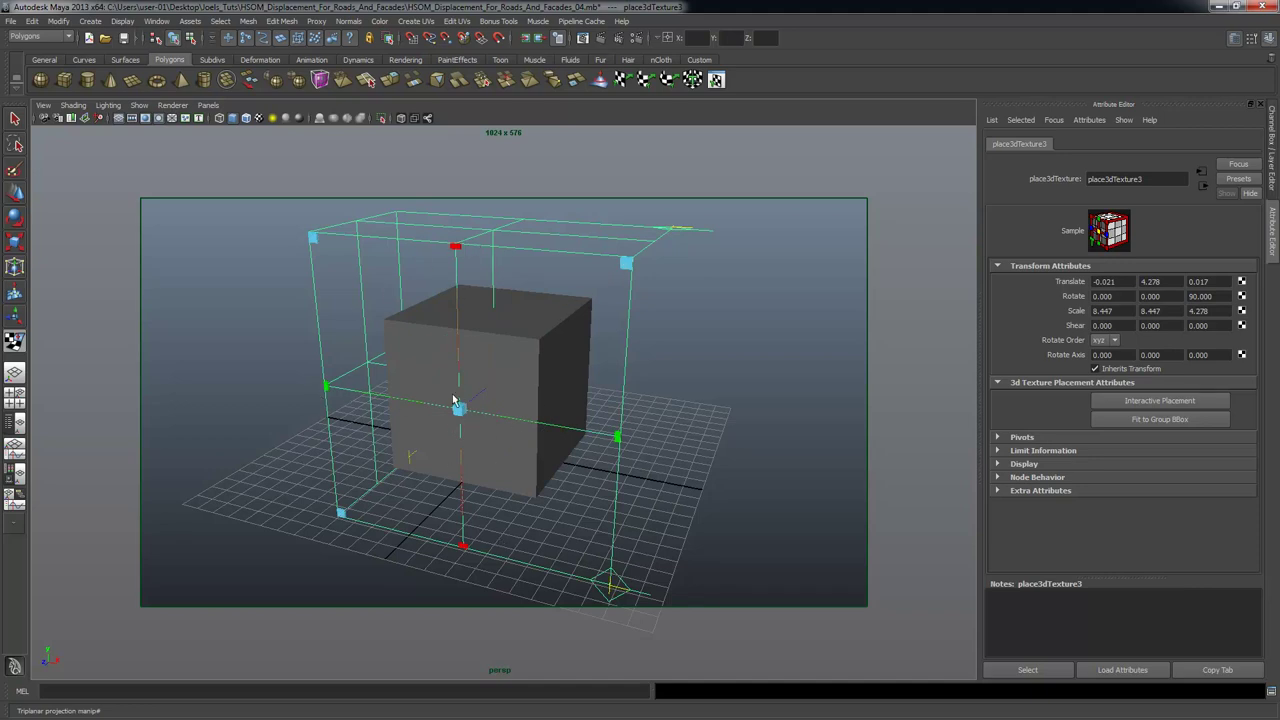
click(622, 592)
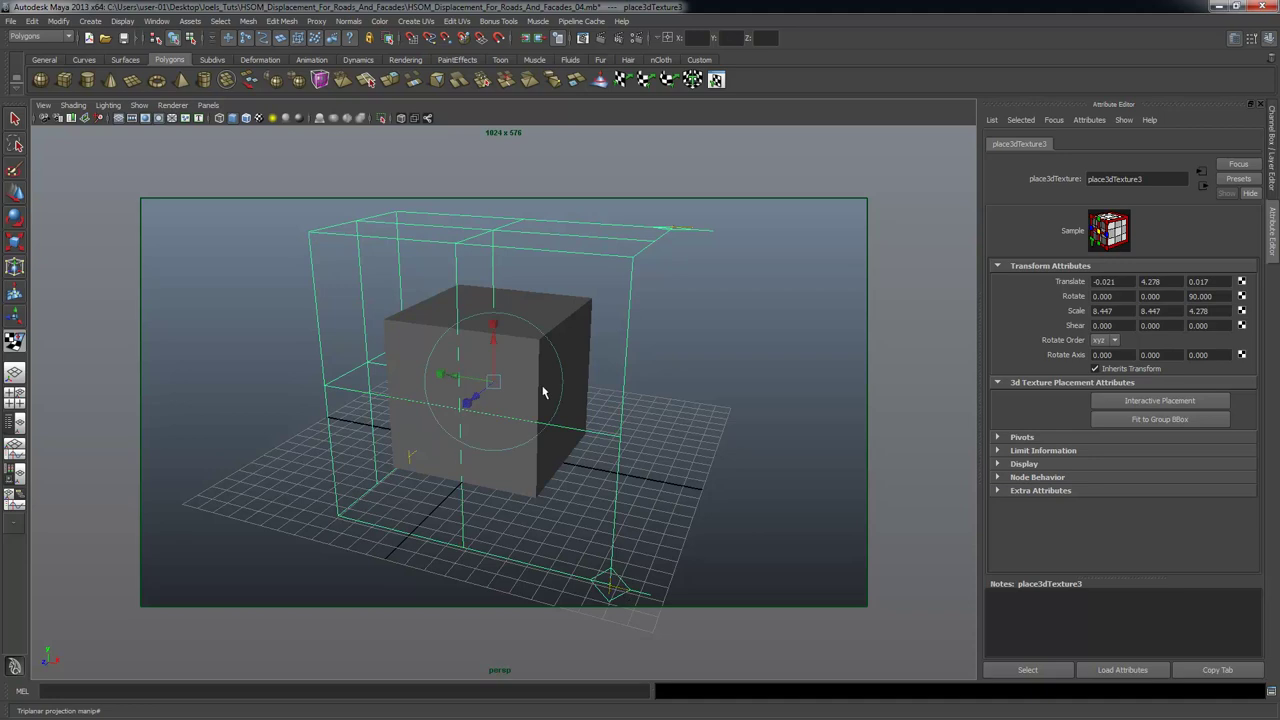
click(494, 330)
drag(494, 388, 440, 429)
key(w)
drag(491, 389, 474, 409)
key(w)
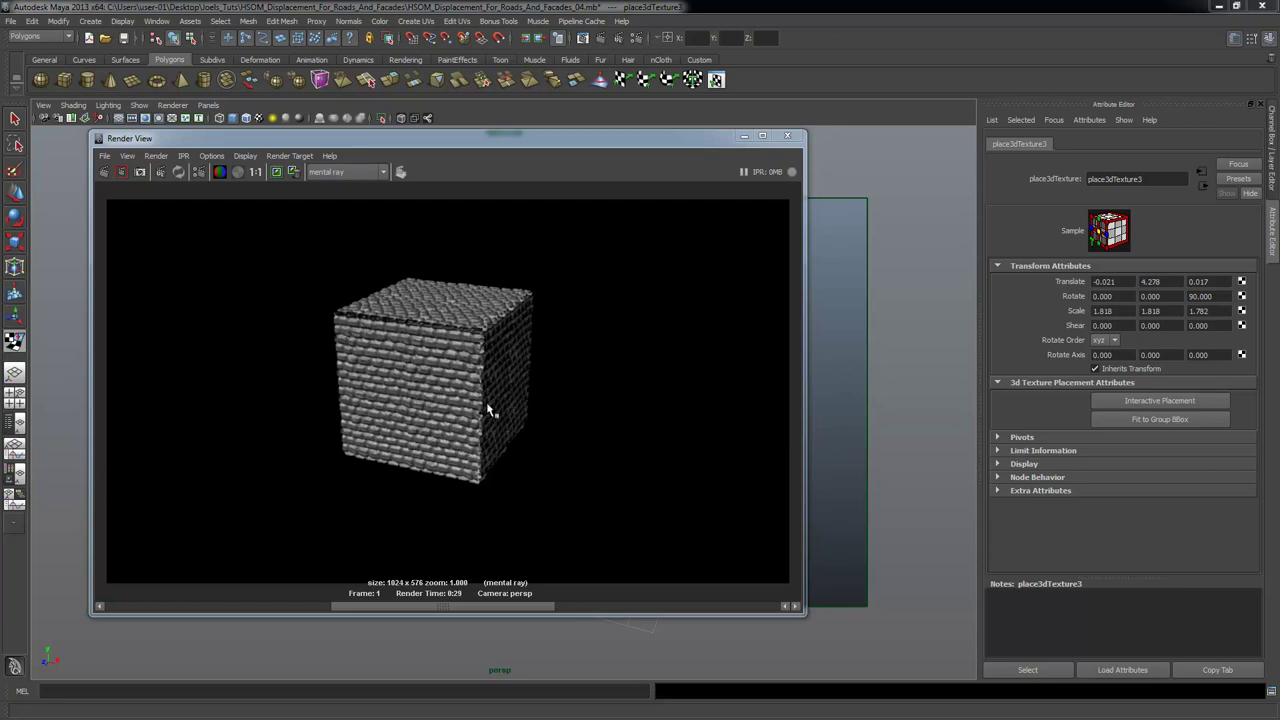
click(744, 135)
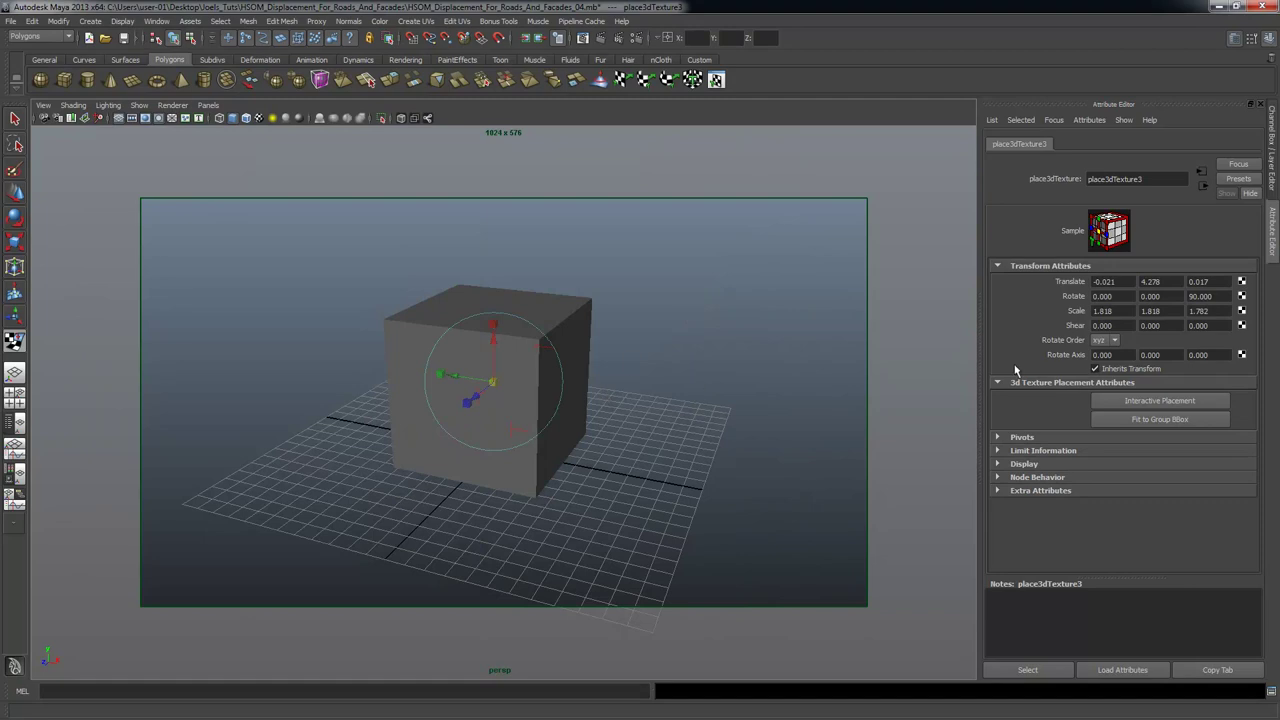
Refit the place3dTexture3 projection box to the cube's bounding box and re-render the cube from close up.
click(1155, 420)
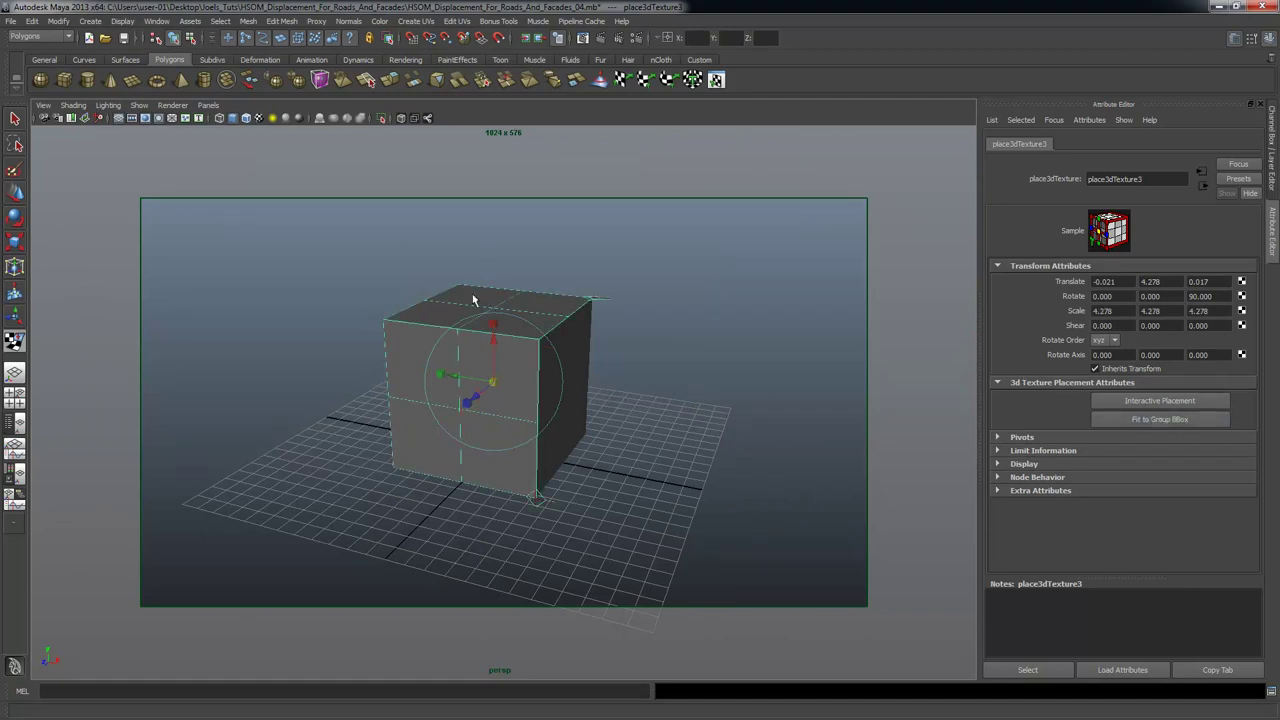
alt+right_drag(516, 381, 630, 384)
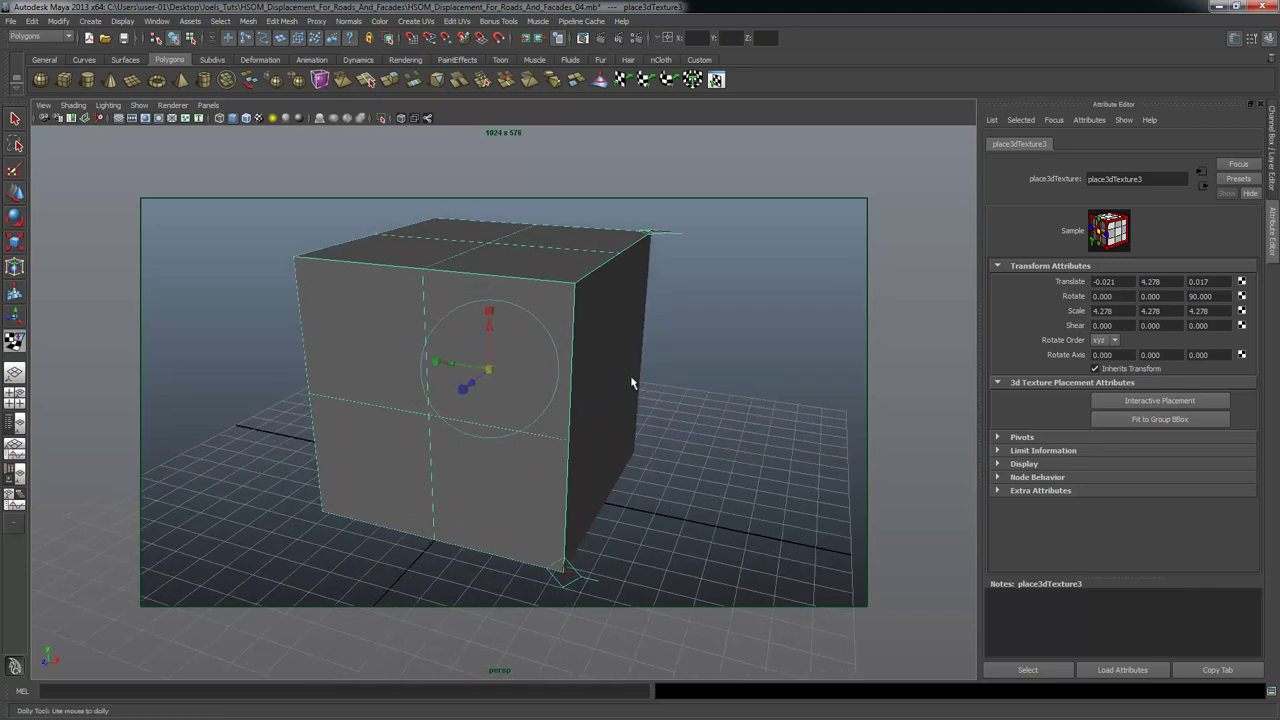
click(603, 38)
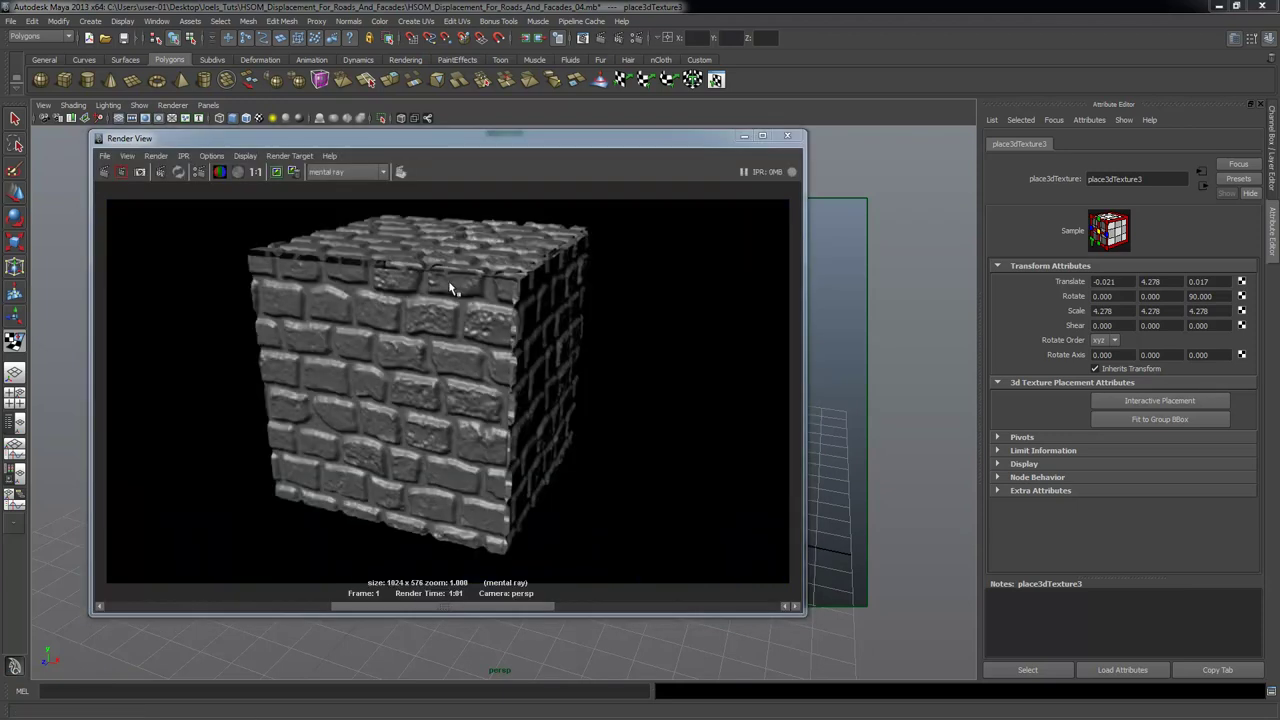
Examine how the brick displacement meets along the cube's top and vertical edges in the render, and put the render aside.
scroll(455, 275, up, 2)
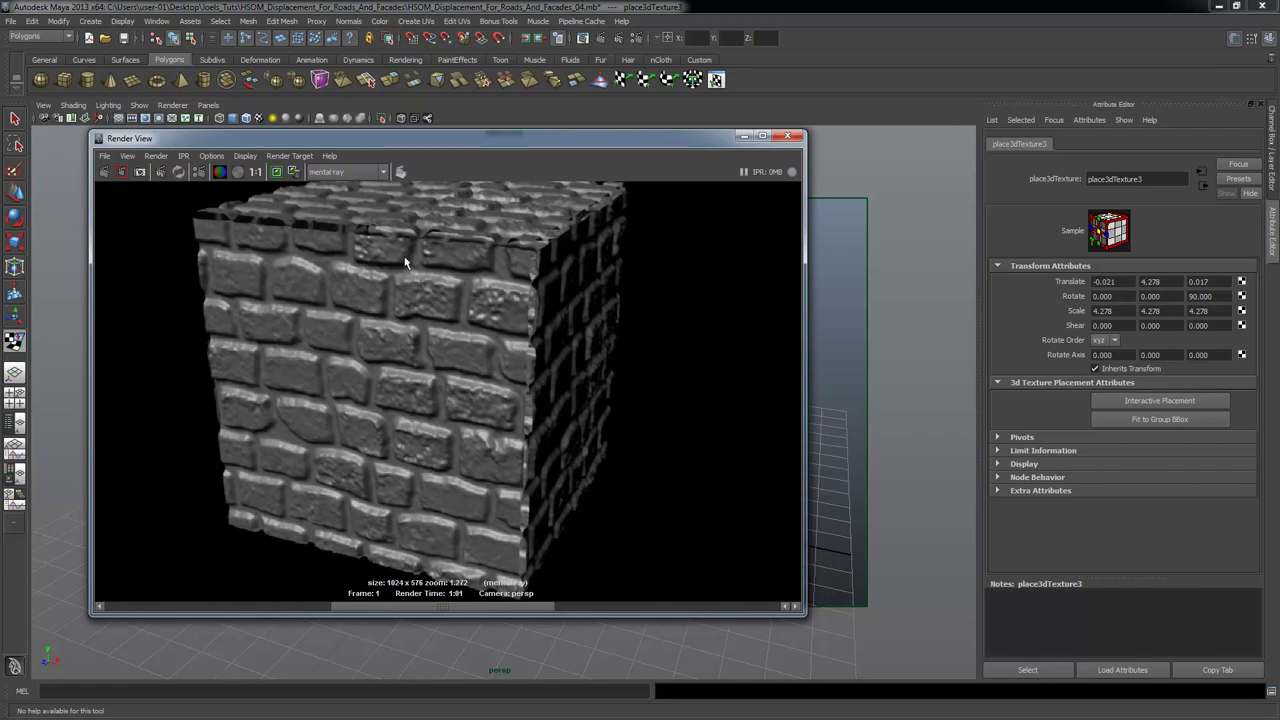
scroll(405, 258, up, 1)
alt+middle_drag(435, 238, 441, 372)
scroll(442, 375, up, 2)
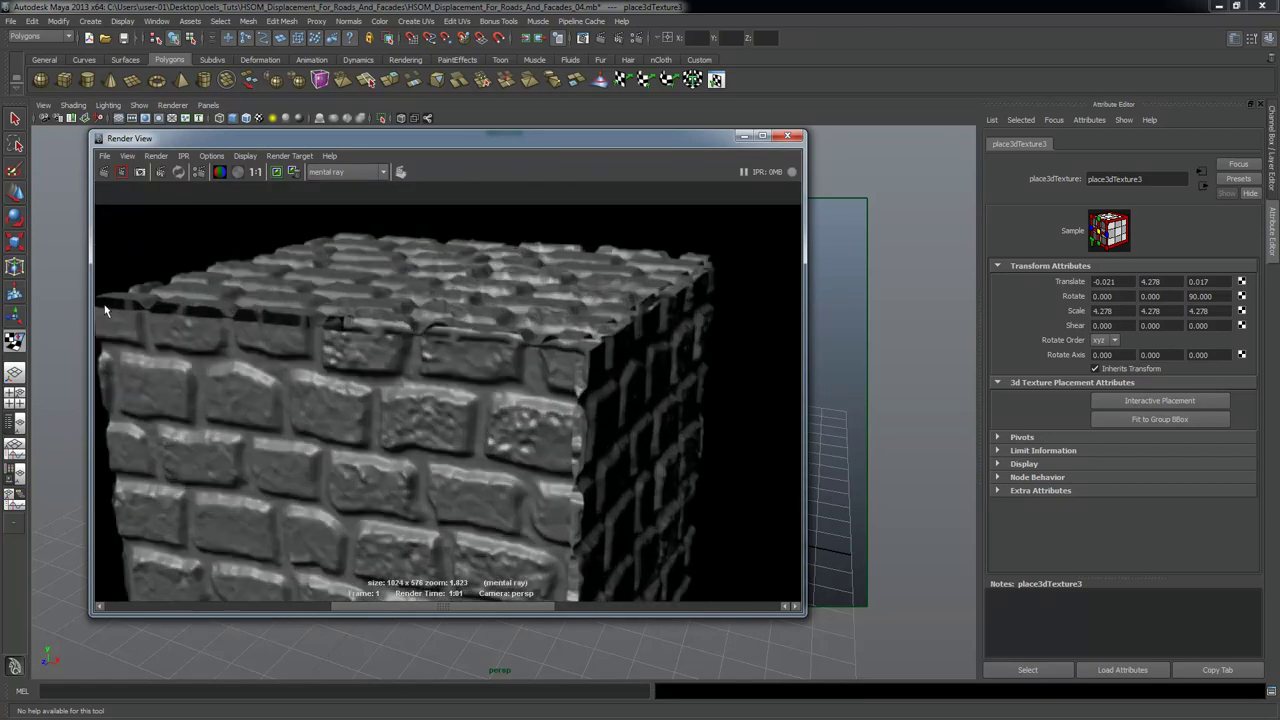
alt+middle_drag(602, 348, 497, 315)
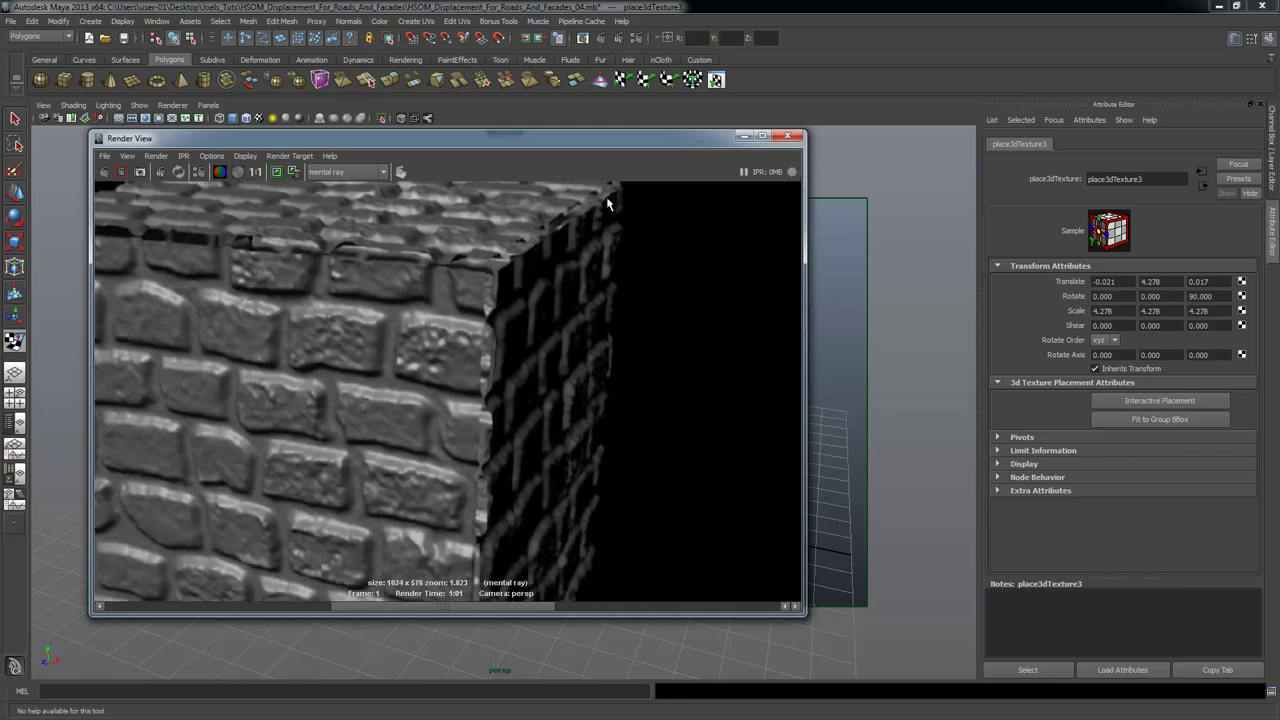
alt+middle_drag(205, 283, 362, 305)
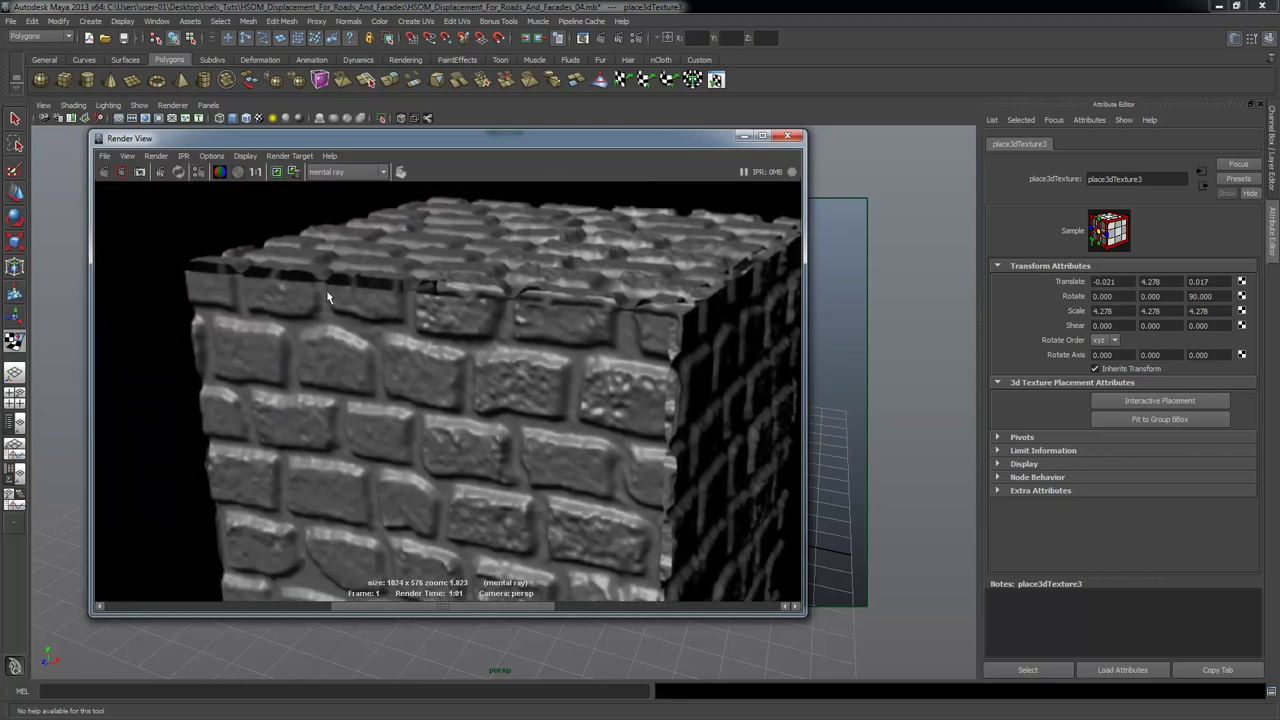
alt+middle_drag(600, 305, 520, 346)
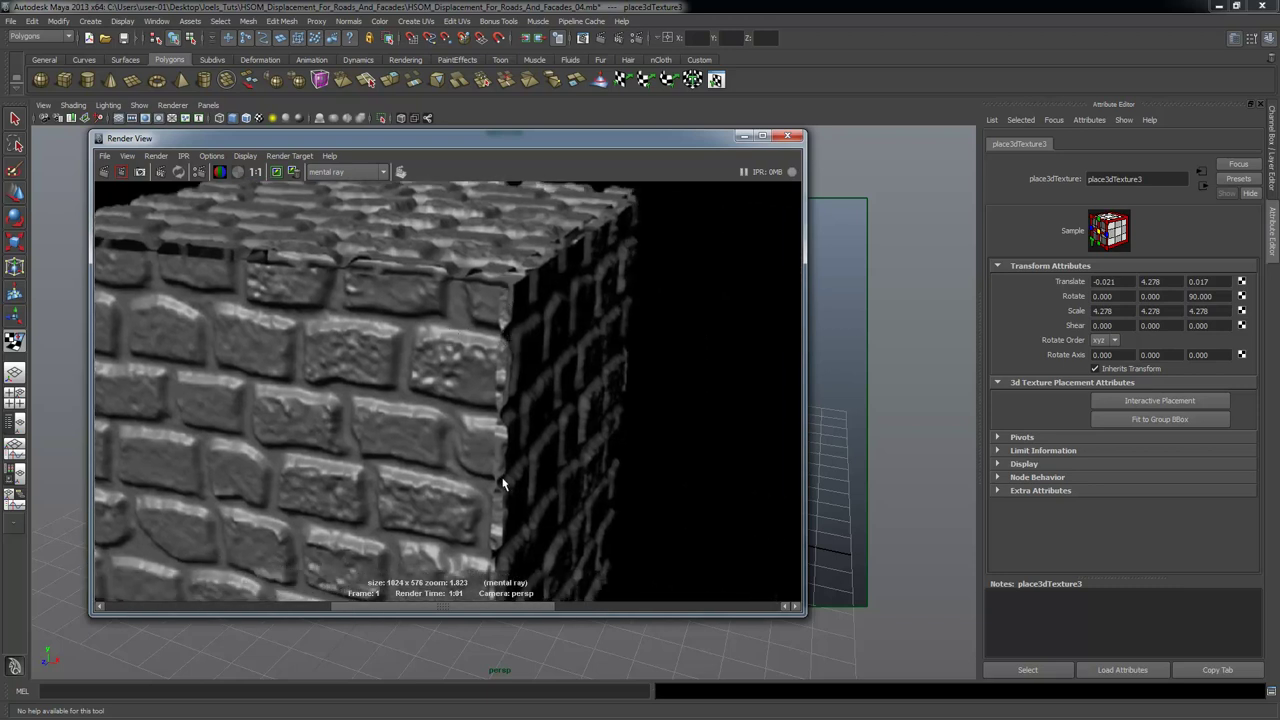
scroll(559, 452, down, 5)
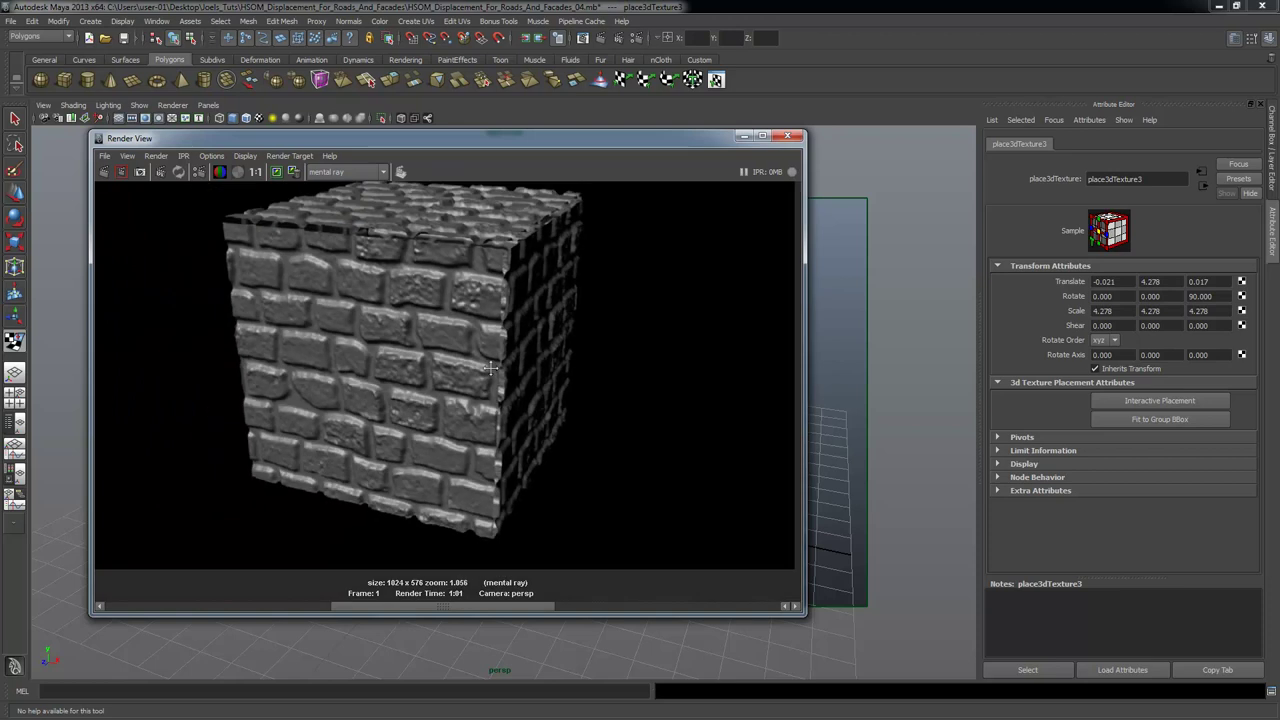
click(744, 136)
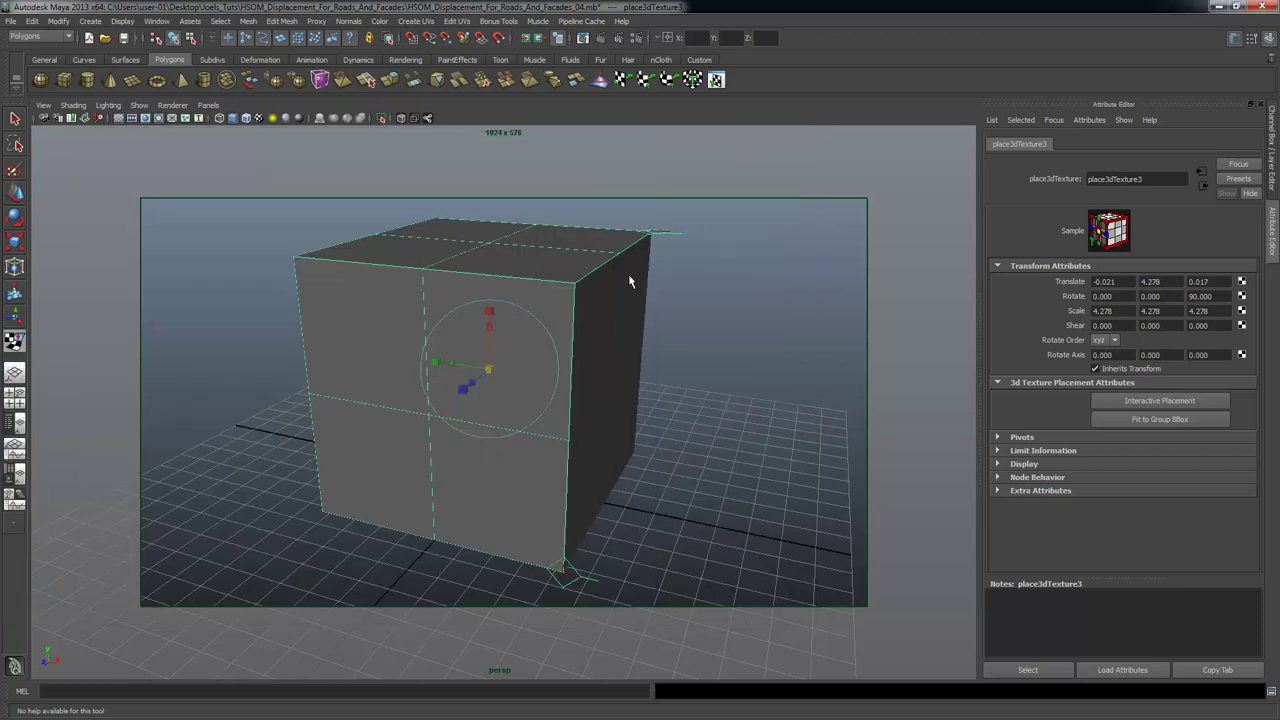
Select the cube and examine from close up how its top and side faces meet at the front corner.
click(631, 281)
key(space)
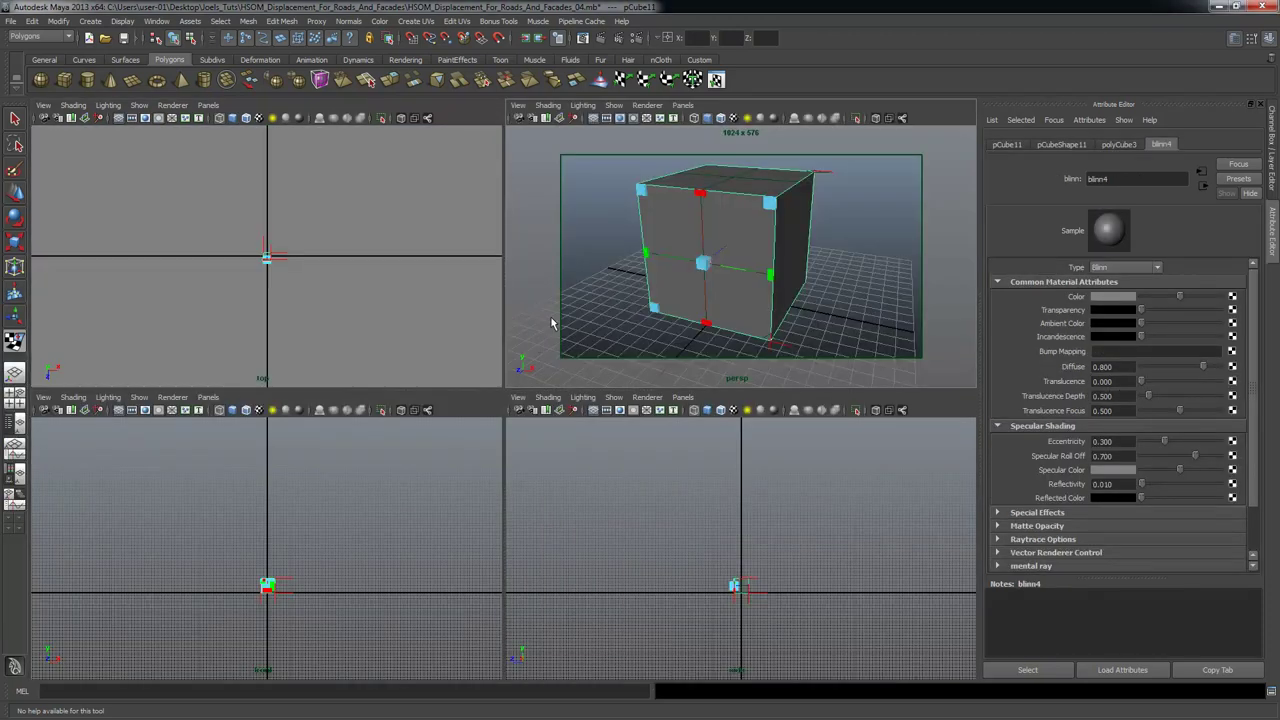
key(space)
alt+drag(565, 358, 472, 311)
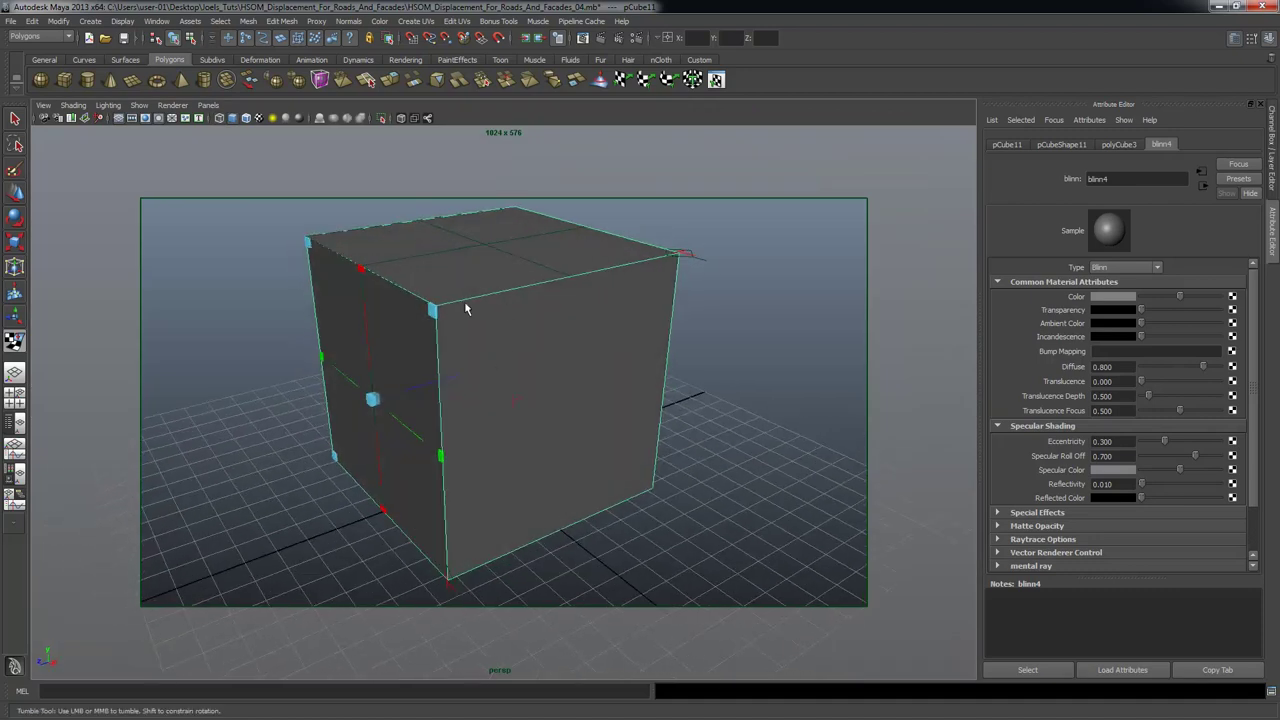
alt+right_drag(424, 307, 519, 321)
alt+drag(519, 321, 646, 394)
alt+right_drag(646, 394, 680, 381)
alt+middle_drag(680, 381, 651, 386)
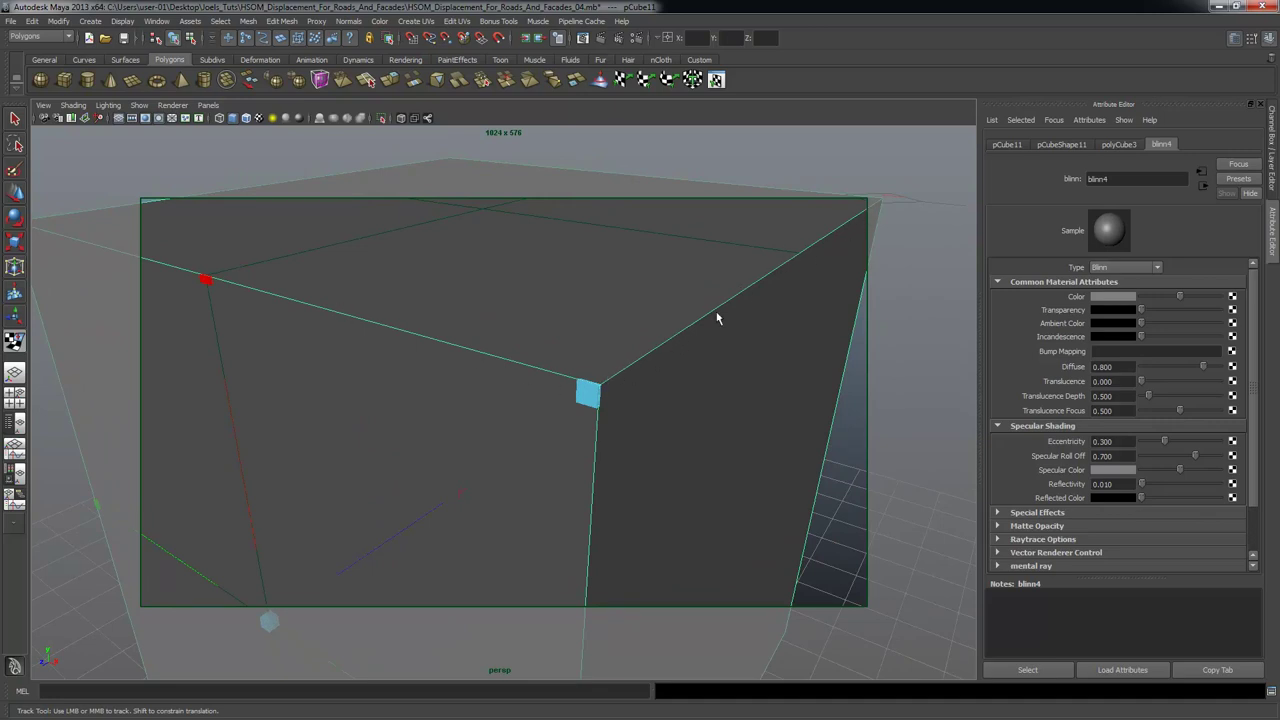
alt+middle_drag(803, 262, 714, 311)
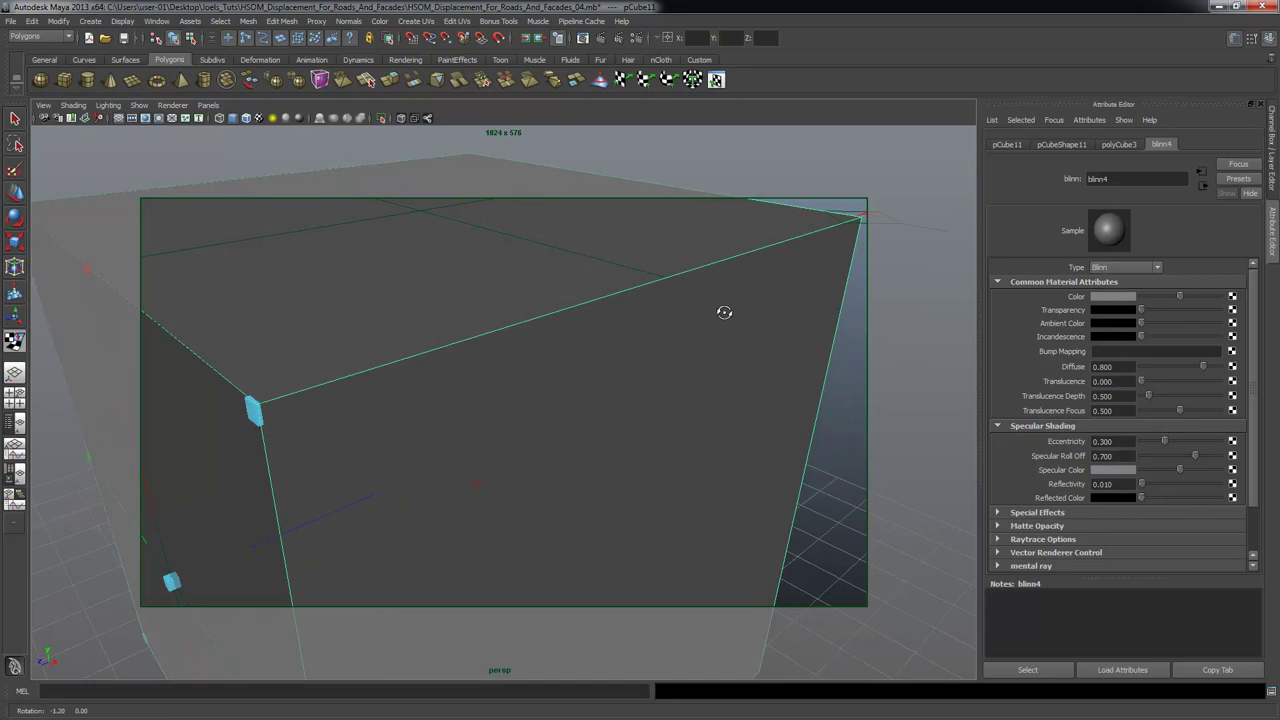
alt+drag(723, 311, 648, 316)
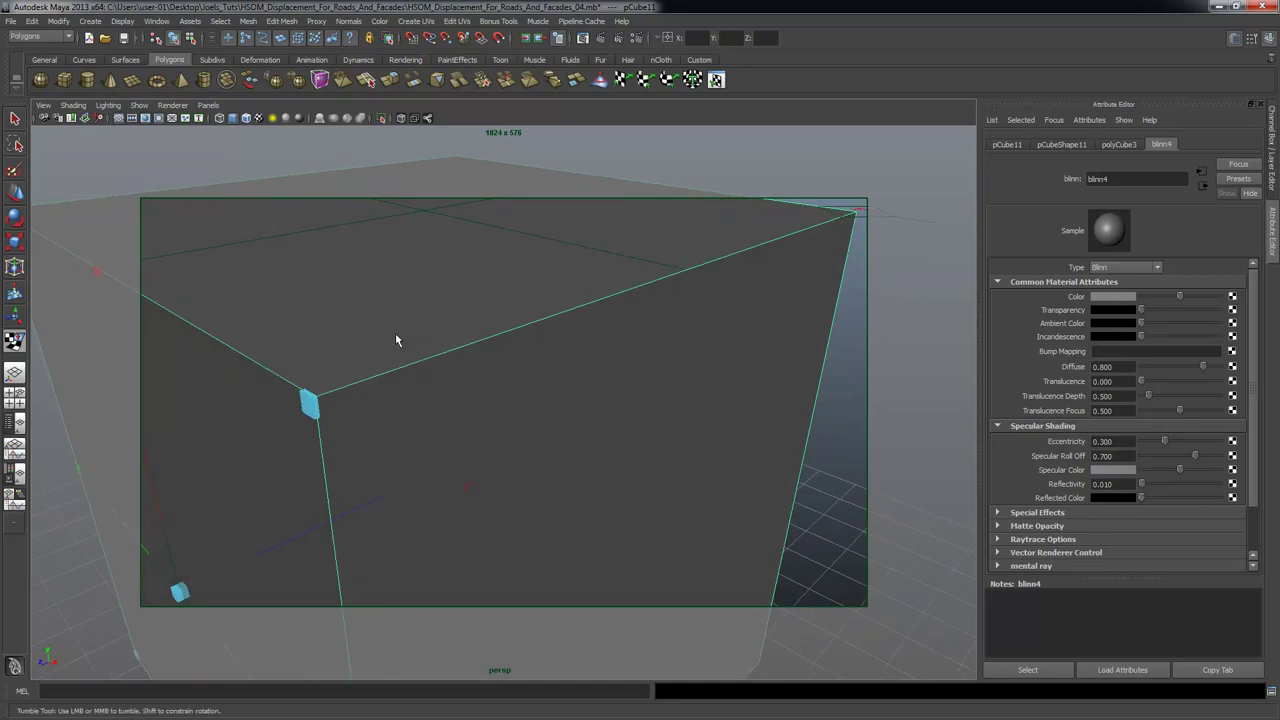
Pick out the cube's top face and an adjoining side face to inspect the hard edge between them.
right_click(469, 369)
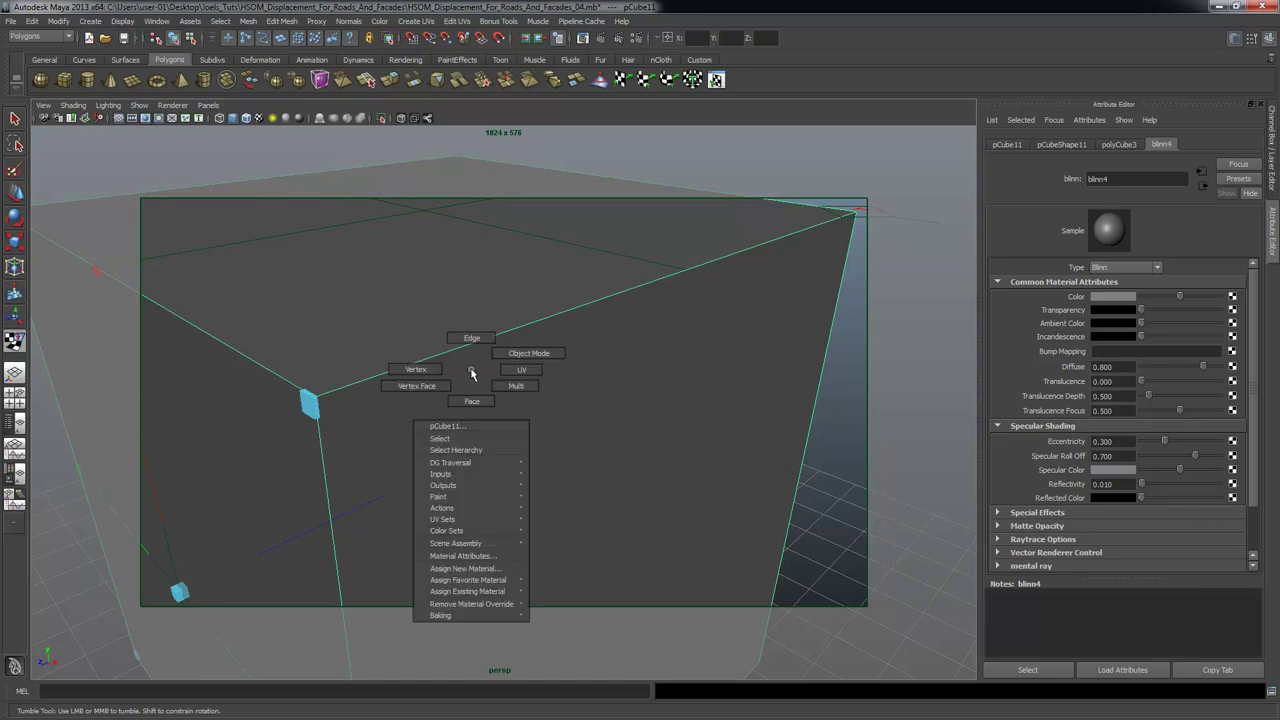
click(471, 401)
click(416, 311)
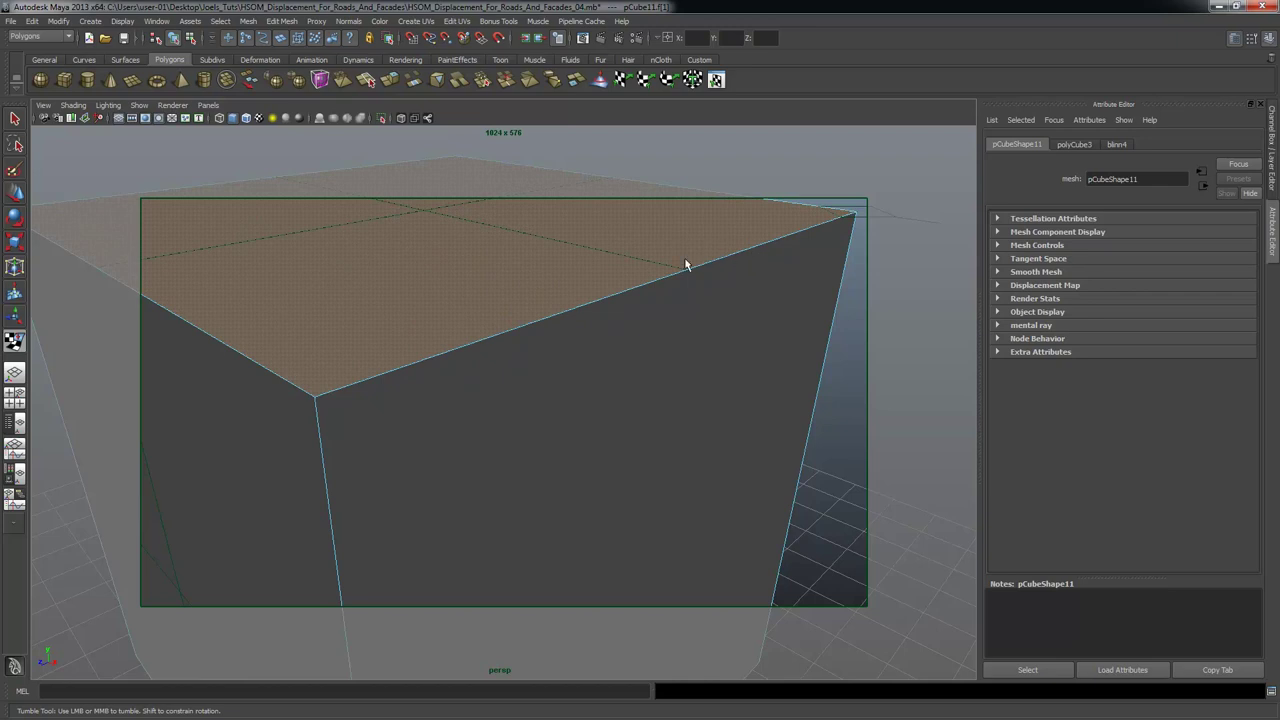
alt+drag(601, 326, 627, 332)
alt+right_drag(627, 332, 534, 337)
alt+drag(534, 337, 688, 408)
alt+middle_drag(688, 408, 552, 393)
key(F8)
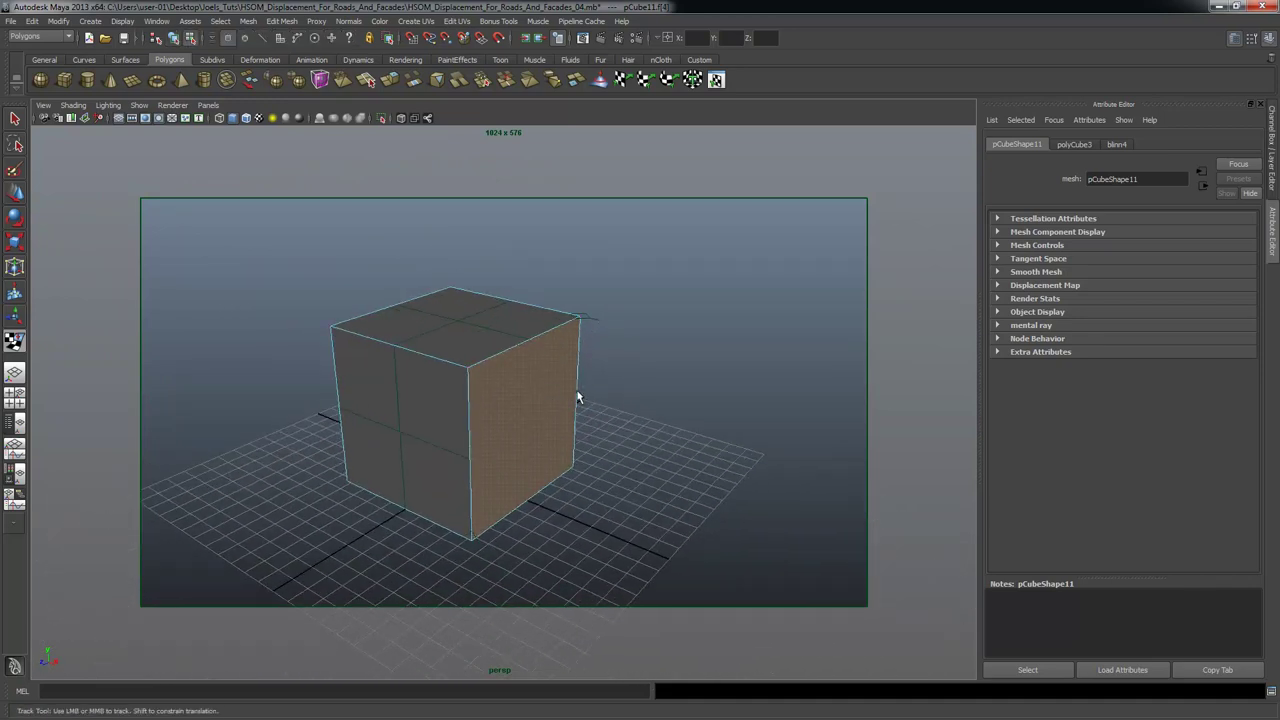
Duplicate the cube and move the copy along X to about 11.164, beside the original.
click(548, 396)
alt+drag(516, 456, 484, 428)
key(ctrl+d)
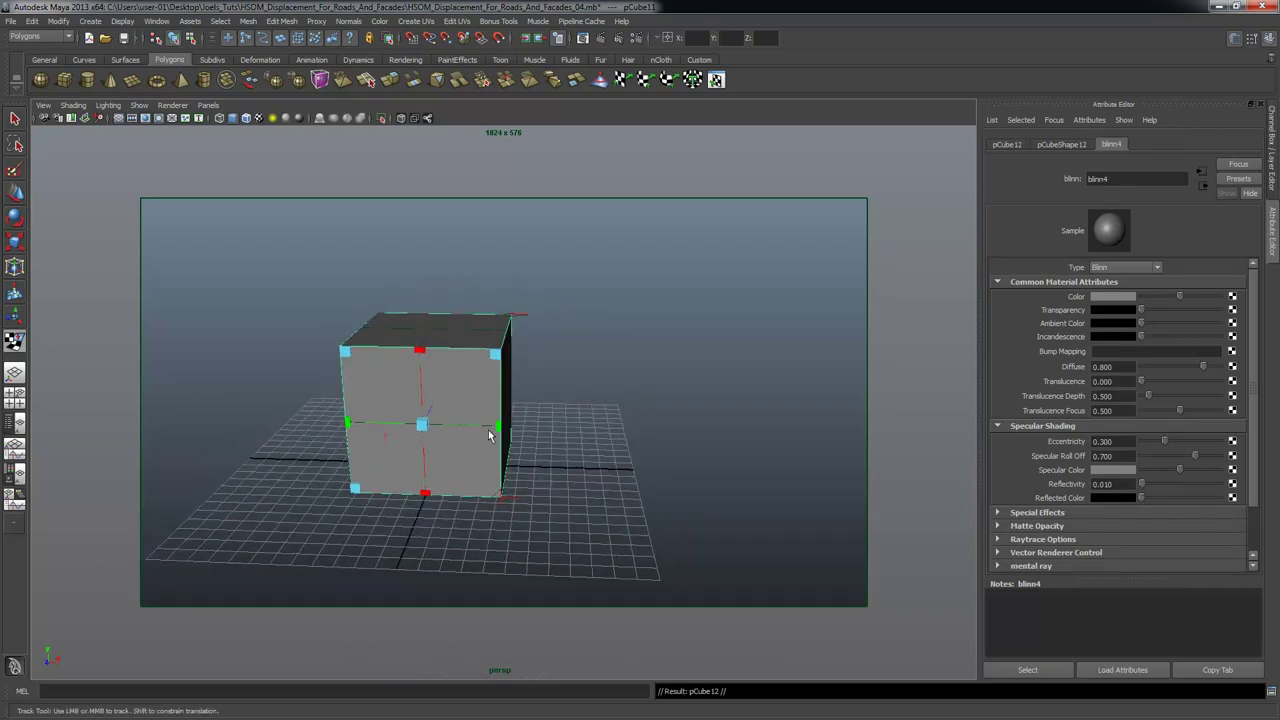
key(w)
drag(477, 403, 669, 403)
scroll(540, 407, up, 3)
alt+drag(534, 409, 514, 400)
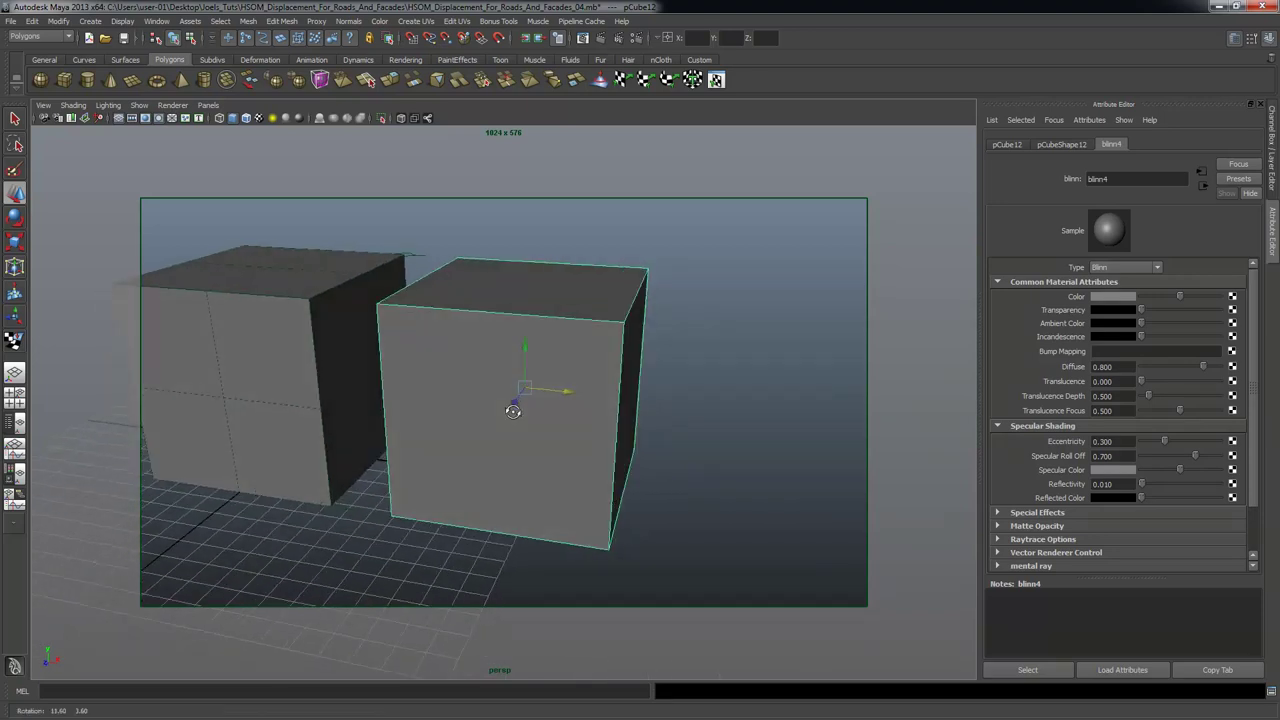
Select all edges of the duplicated cube and bevel them.
right_drag(524, 318, 515, 287)
scroll(691, 349, down, 3)
drag(803, 677, 517, 429)
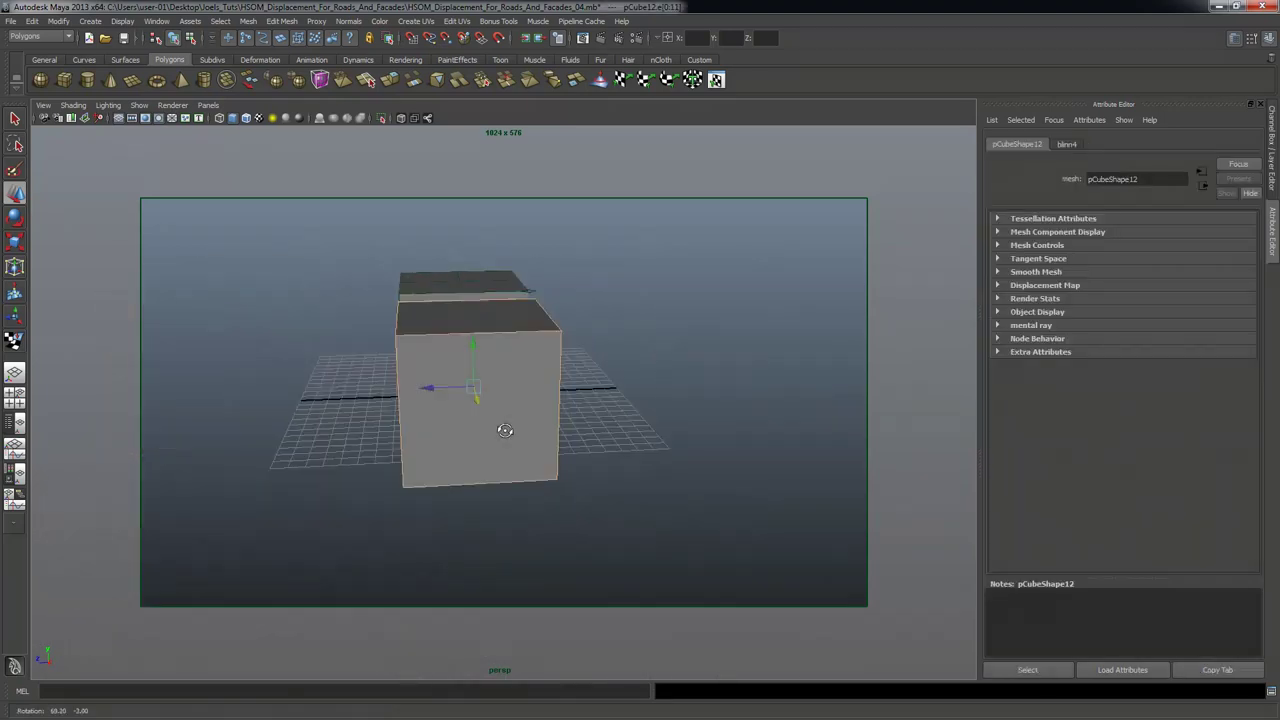
alt+right_drag(517, 429, 694, 431)
alt+drag(694, 431, 740, 437)
alt+right_drag(740, 437, 330, 15)
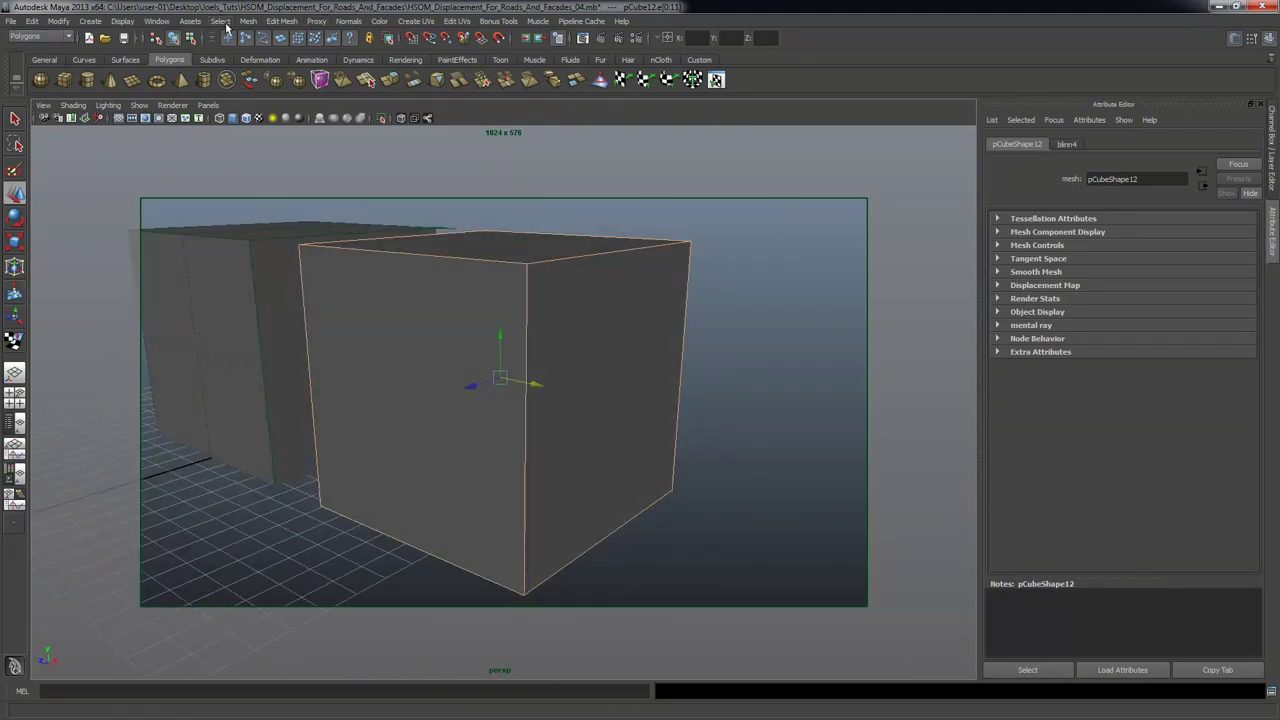
click(281, 21)
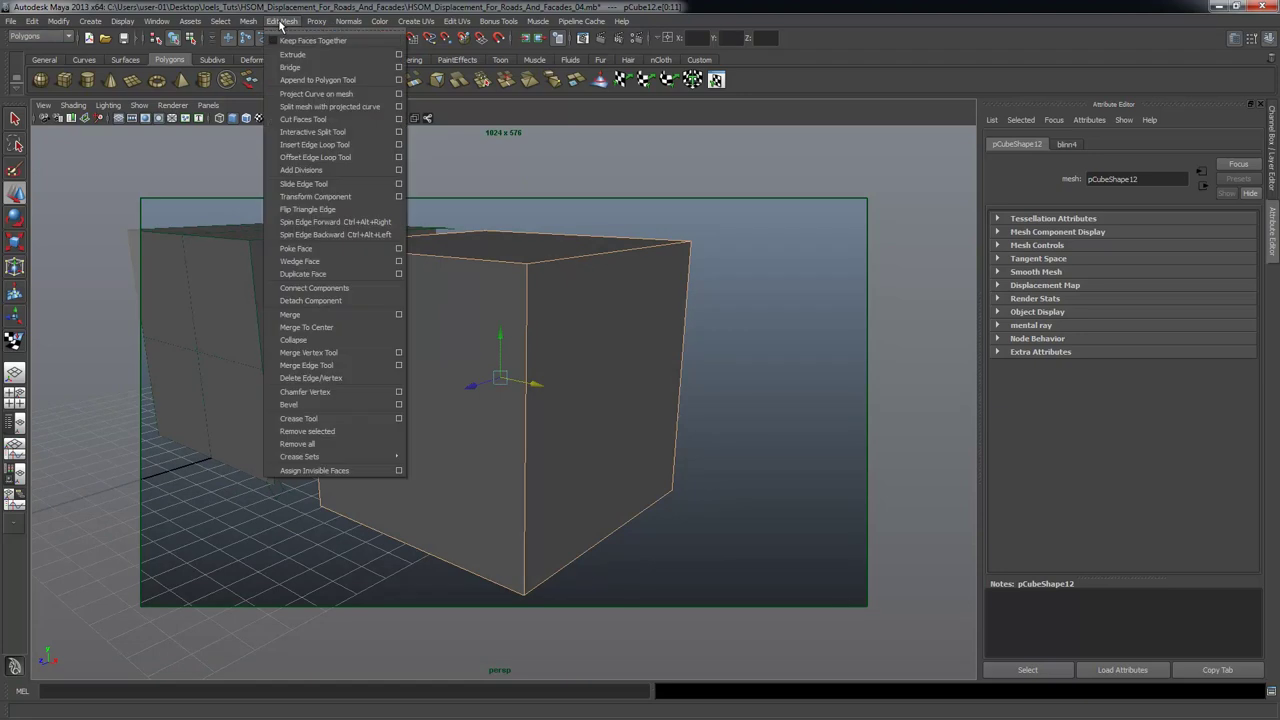
click(367, 405)
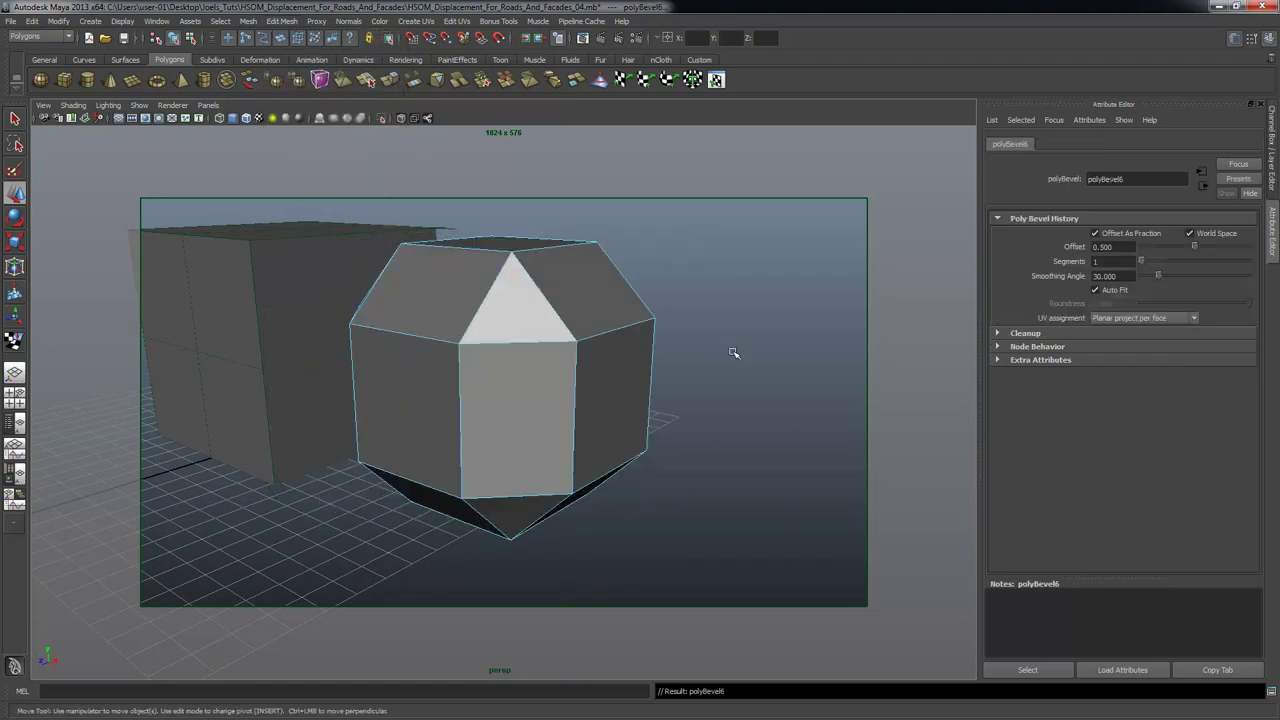
Try bevel offsets of 0.1, 0.05 and 0.01 on the duplicated cube, and settle on 0.02.
click(1272, 150)
click(1238, 190)
text(.1)
key(Return)
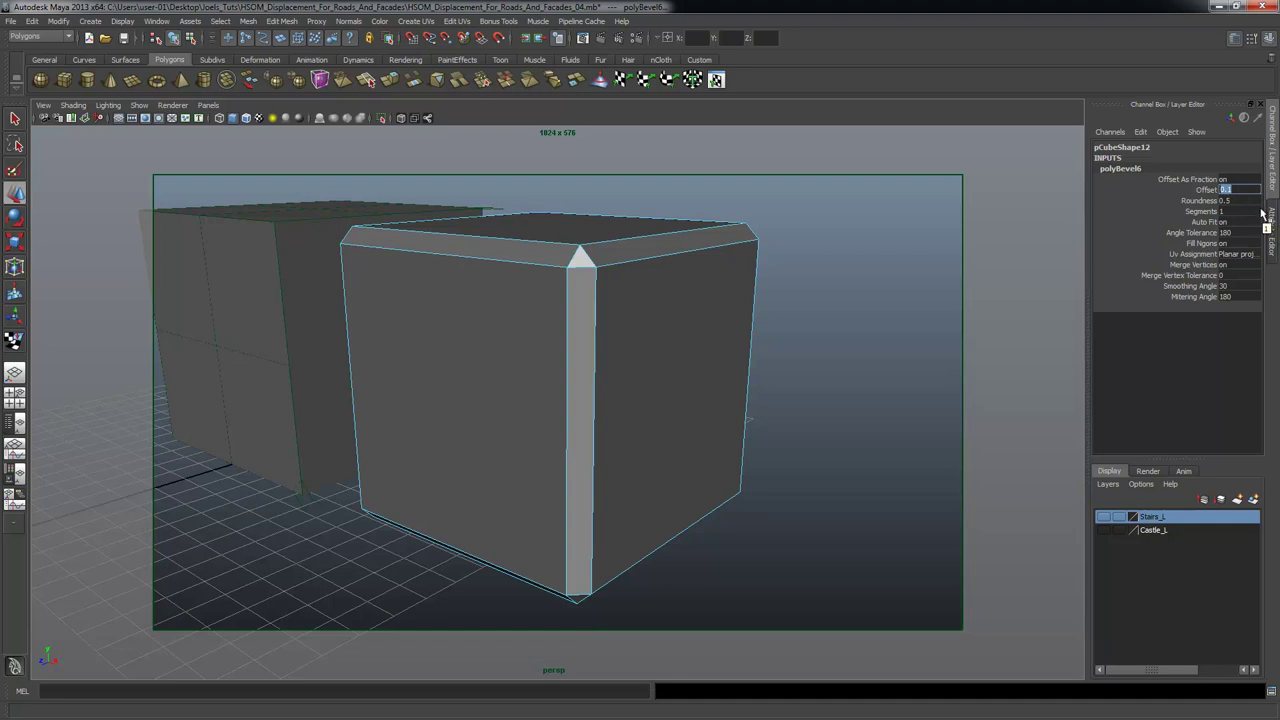
text(.05)
key(Return)
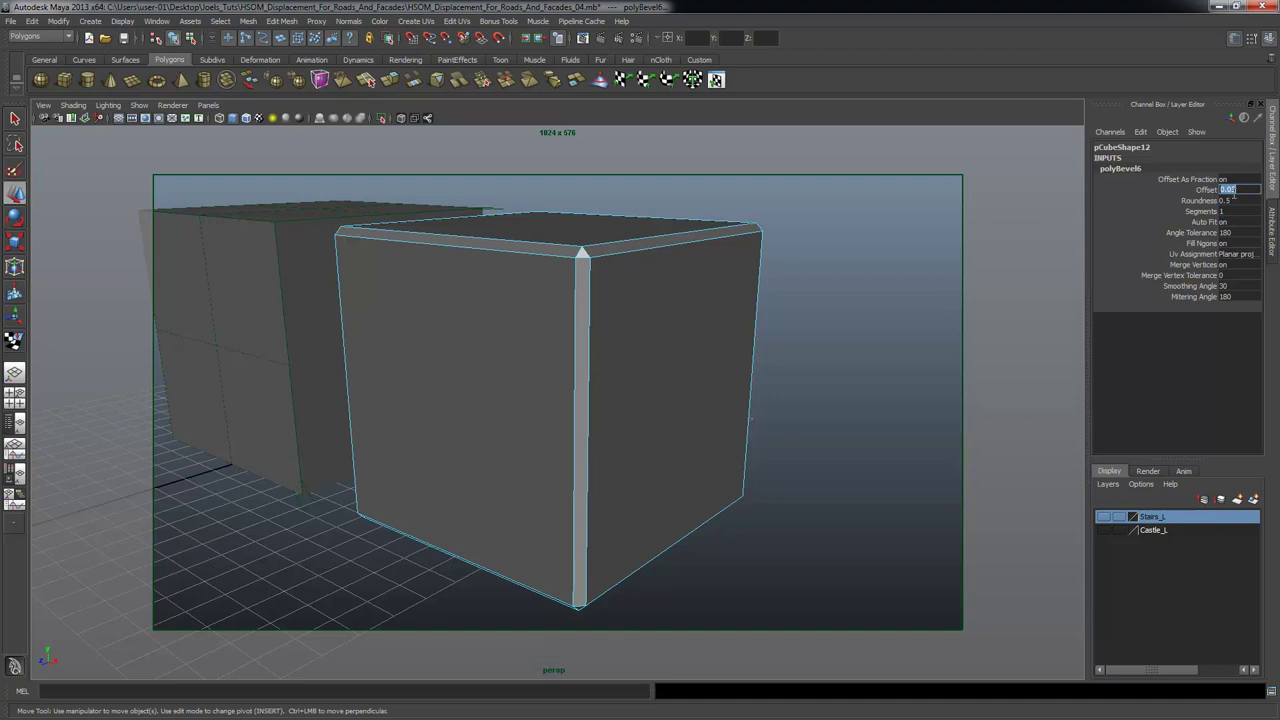
drag(1246, 190, 1107, 233)
text(.01)
key(Return)
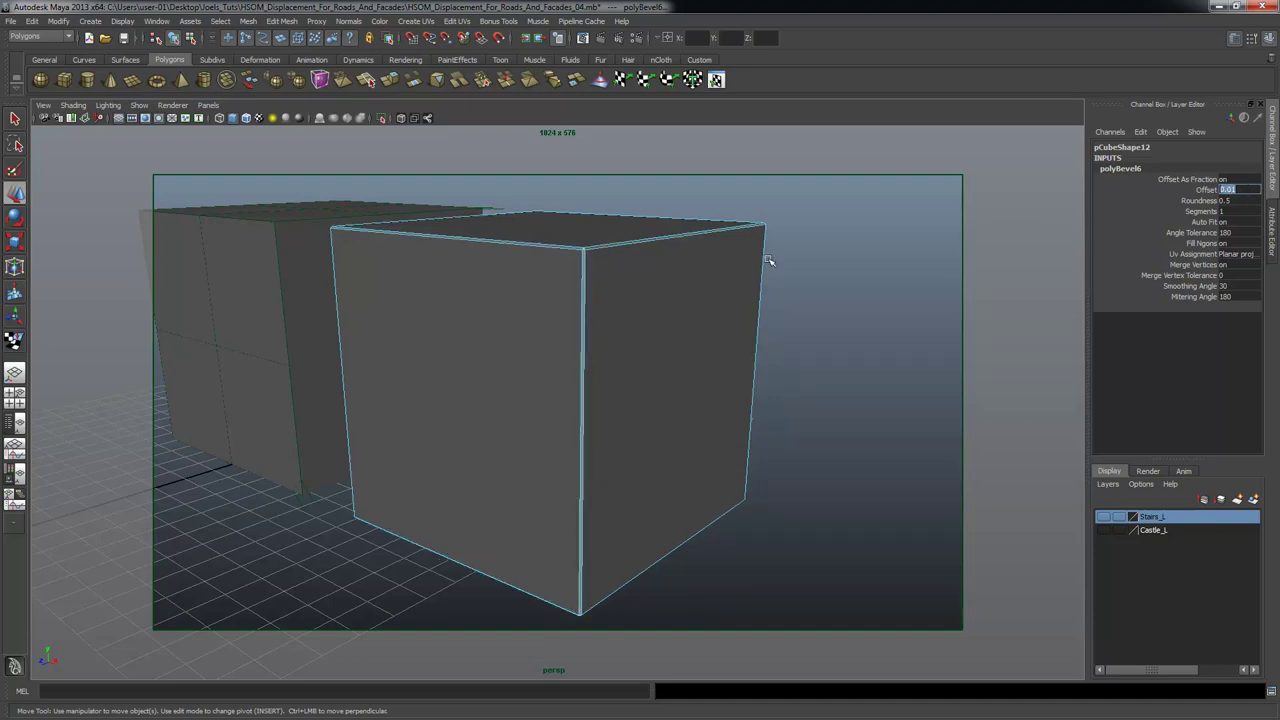
click(1249, 188)
key(Return)
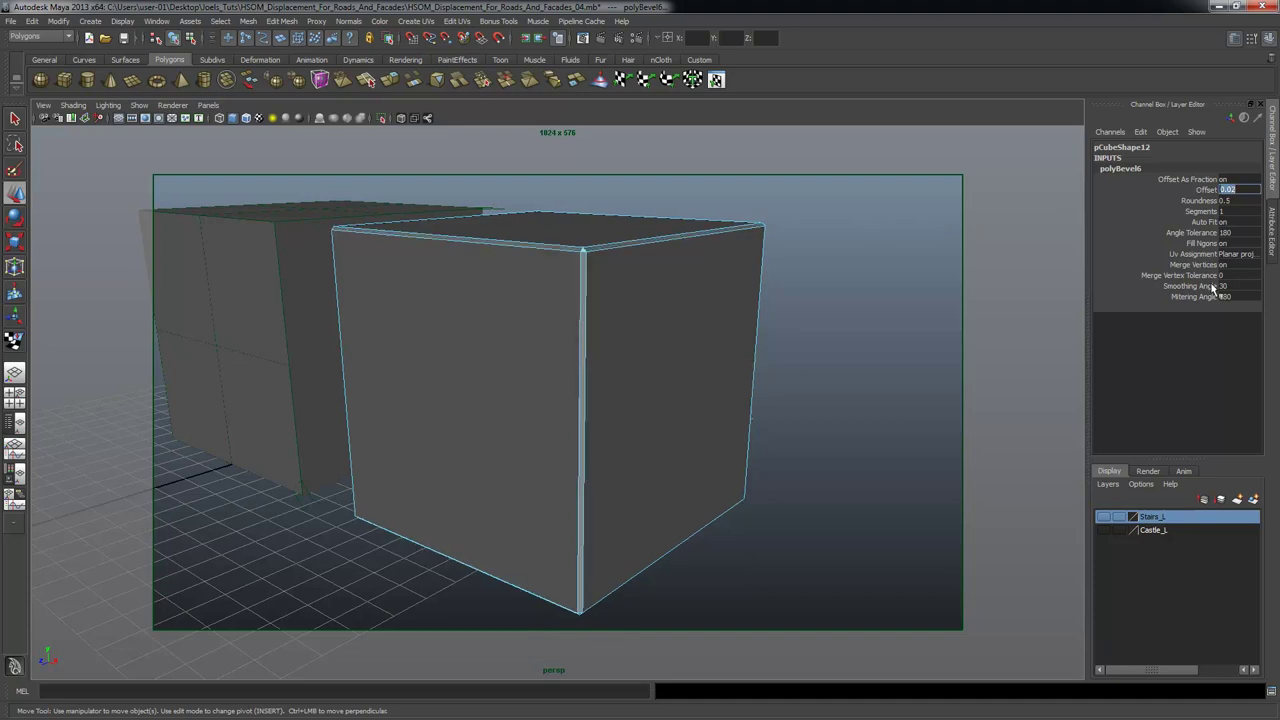
Set the bevel's segments to 2 on the duplicated cube.
alt+right_drag(551, 234, 658, 316)
alt+drag(658, 316, 546, 274)
alt+right_drag(546, 274, 583, 297)
alt+drag(583, 297, 514, 286)
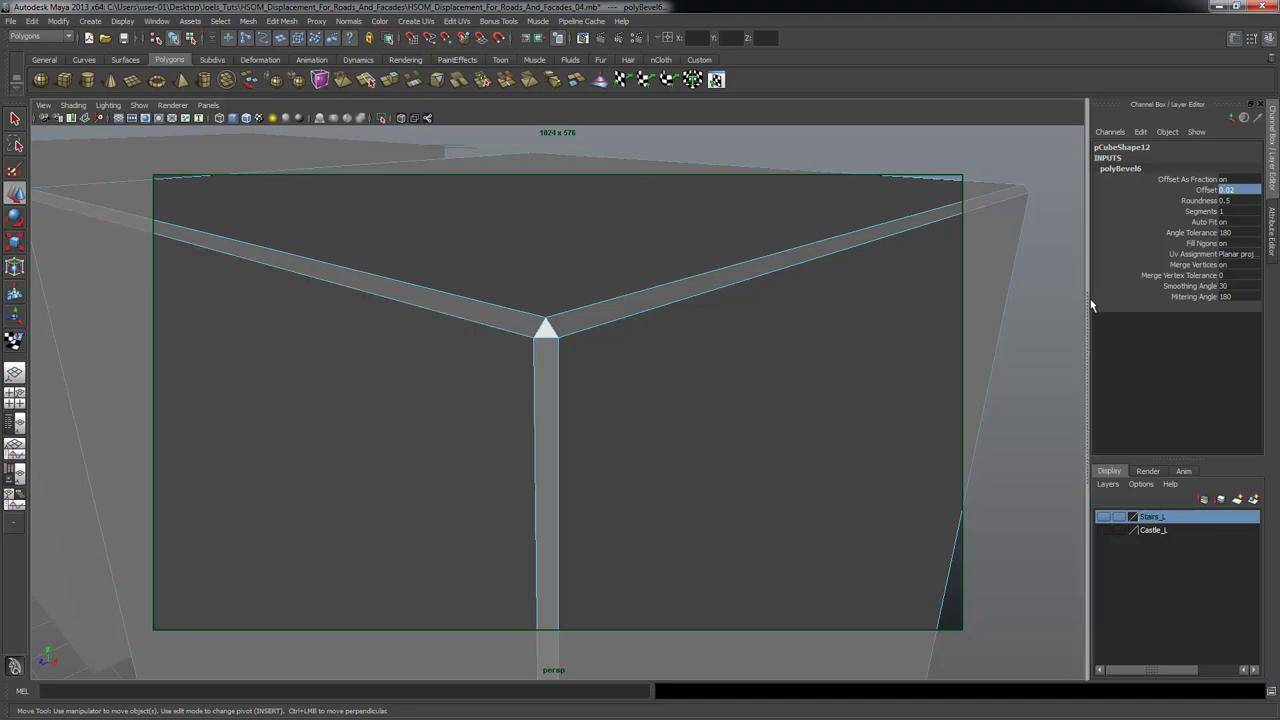
click(1238, 211)
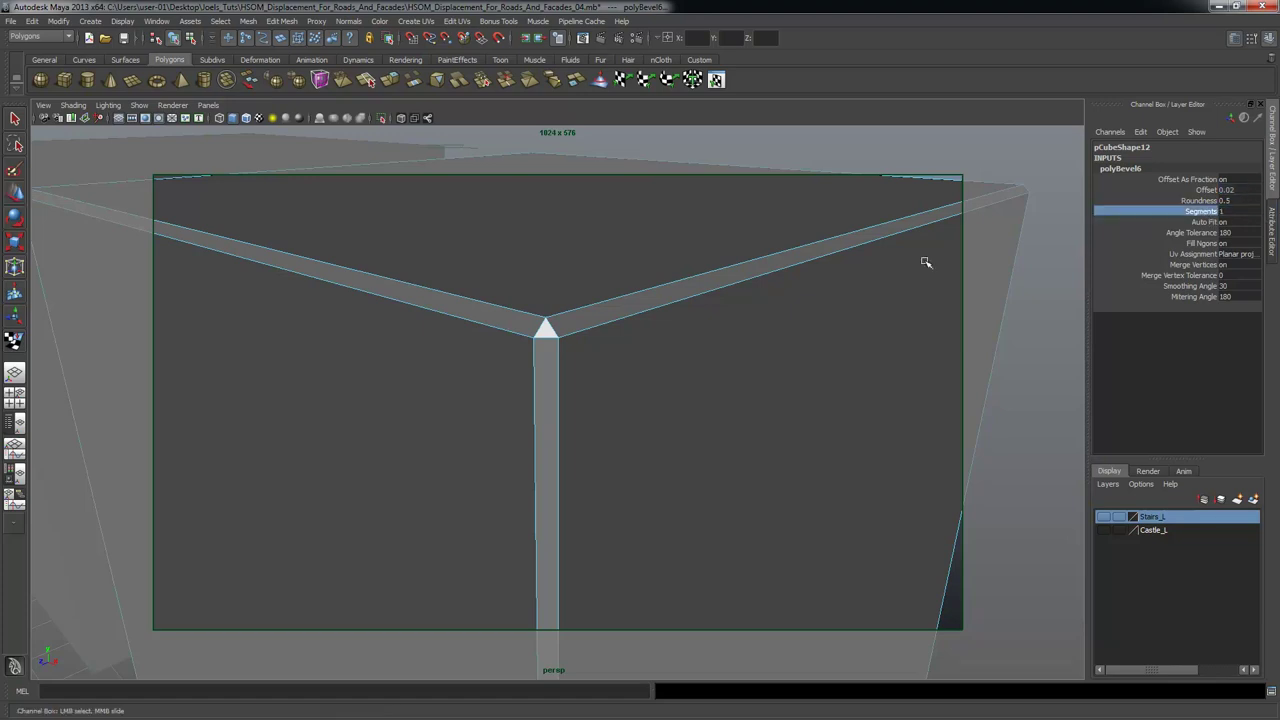
text(2)
key(Return)
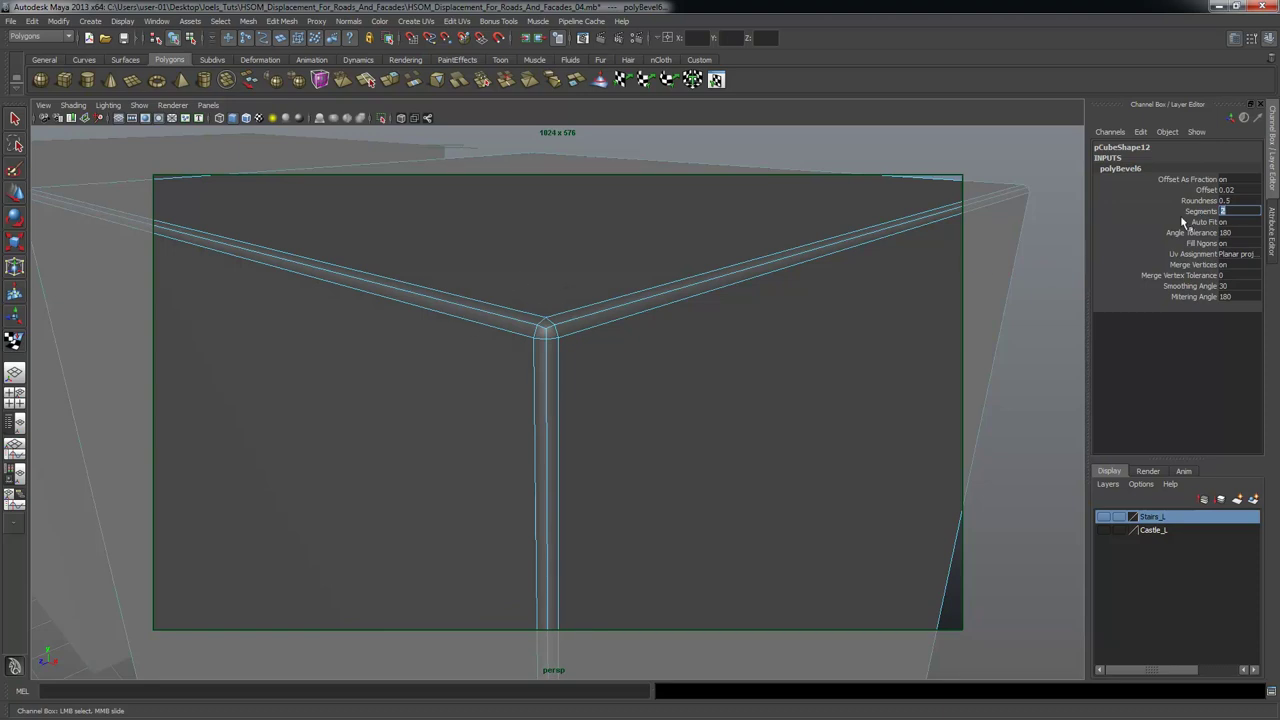
double_click(1240, 191)
Return the beveled cube to object mode and compare it side by side with the original cube.
alt+right_drag(663, 331, 645, 358)
key(F8)
click(847, 341)
alt+right_drag(604, 405, 577, 348)
click(654, 340)
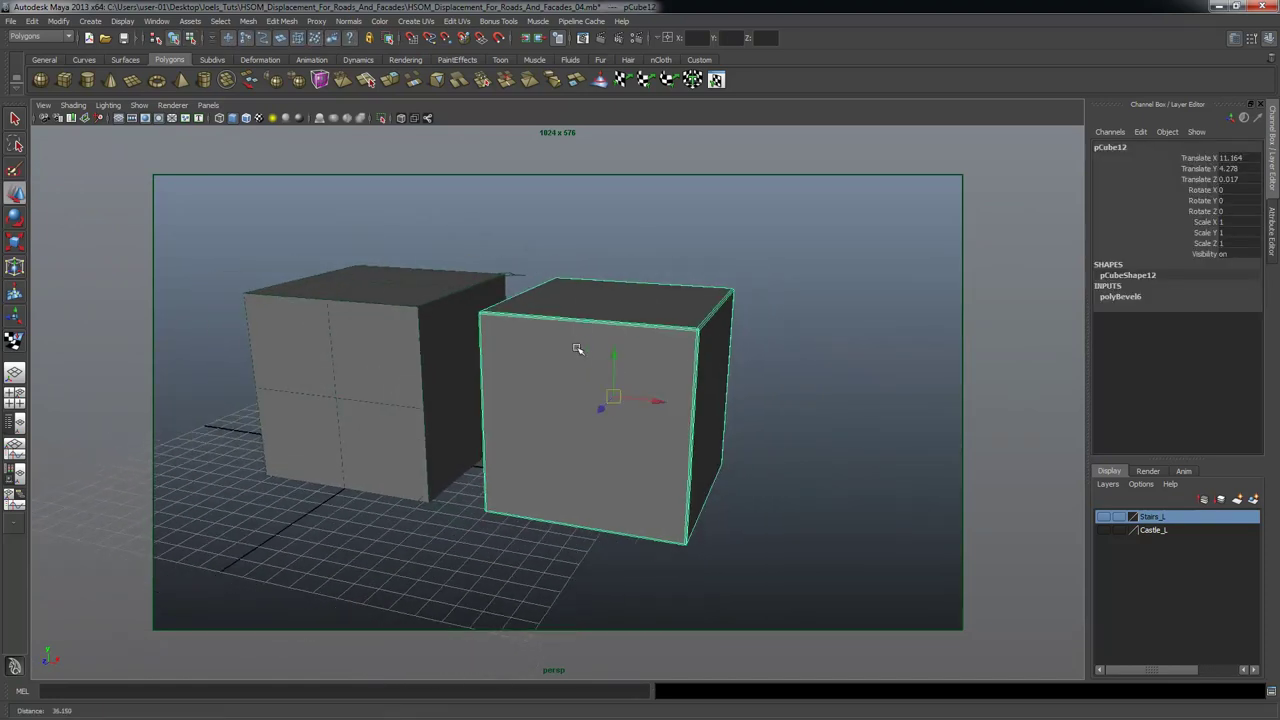
alt+middle_drag(577, 348, 614, 349)
click(443, 290)
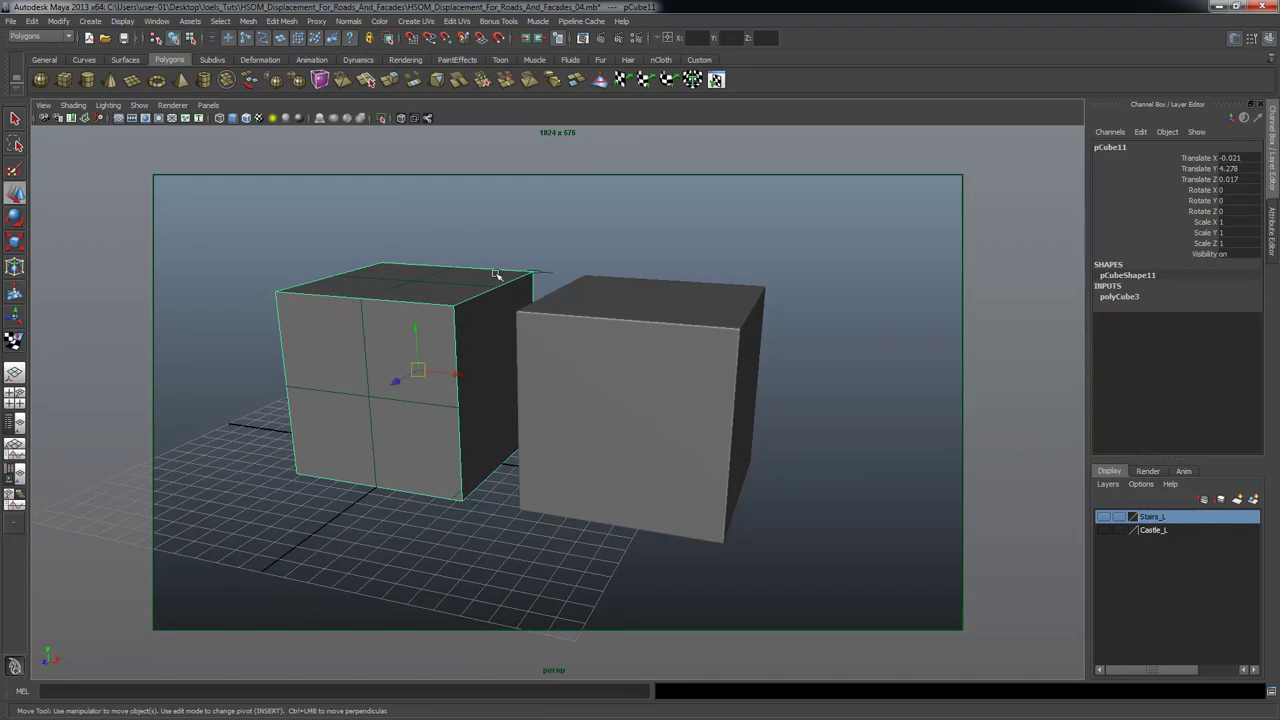
click(659, 322)
Assign the existing blinn4 material to the beveled cube, render both cubes, and put the render aside.
alt+right_drag(689, 366, 771, 351)
right_click(769, 341)
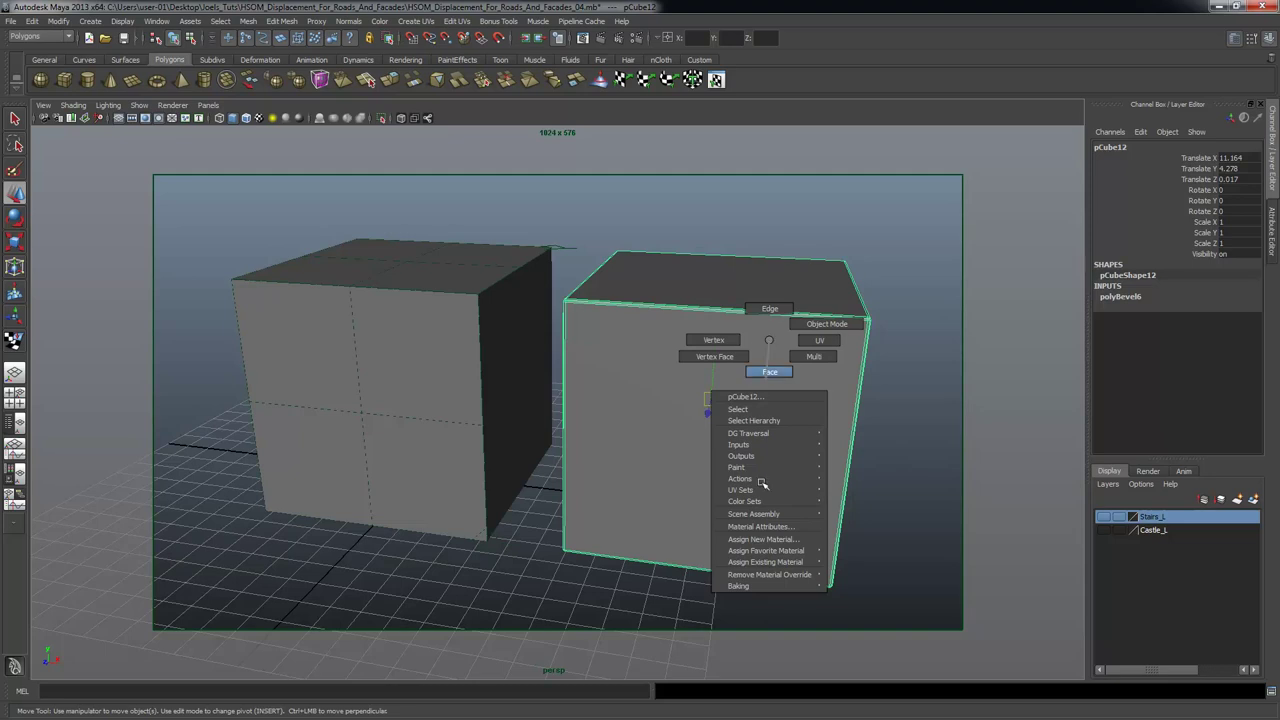
mouse_move(768, 549)
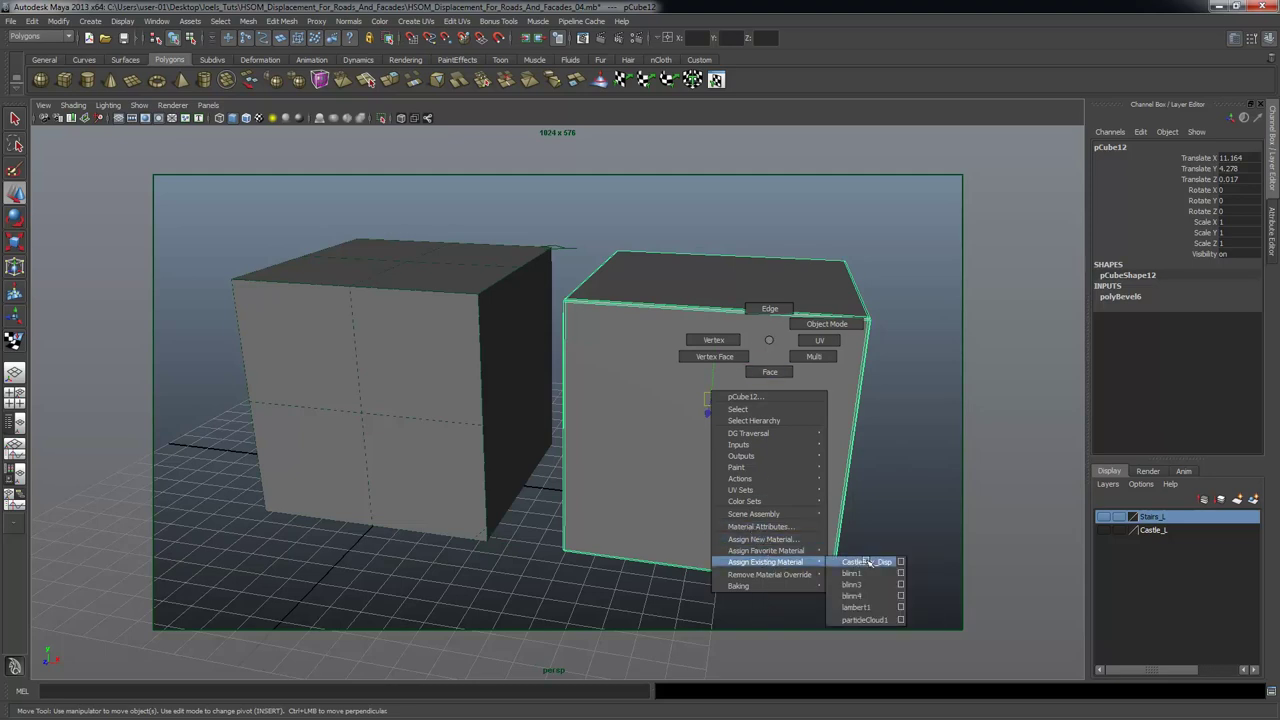
click(858, 596)
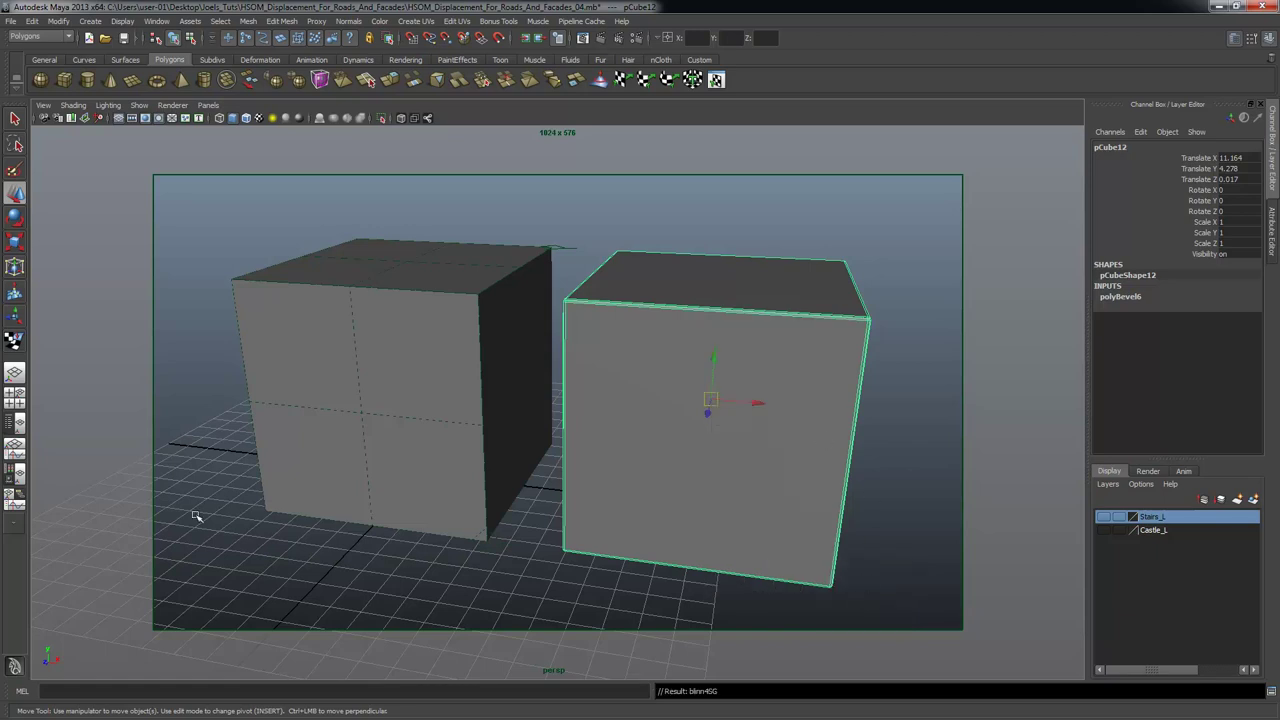
click(601, 39)
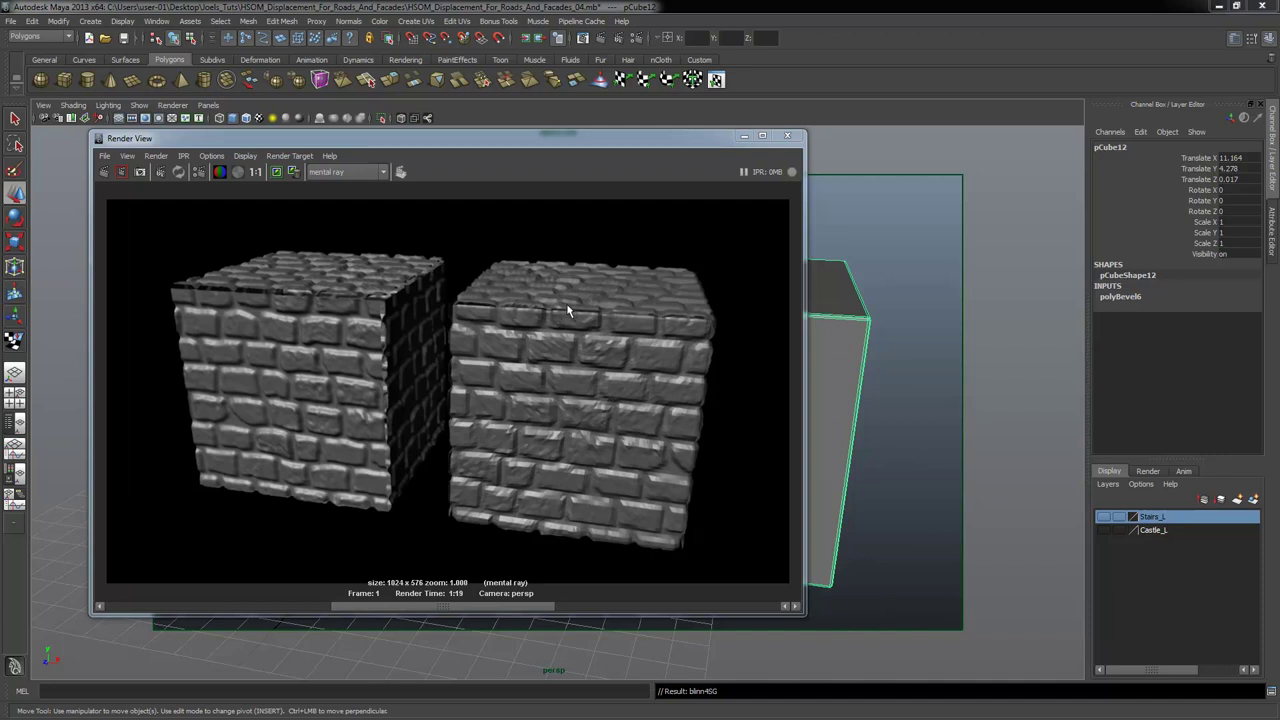
click(744, 136)
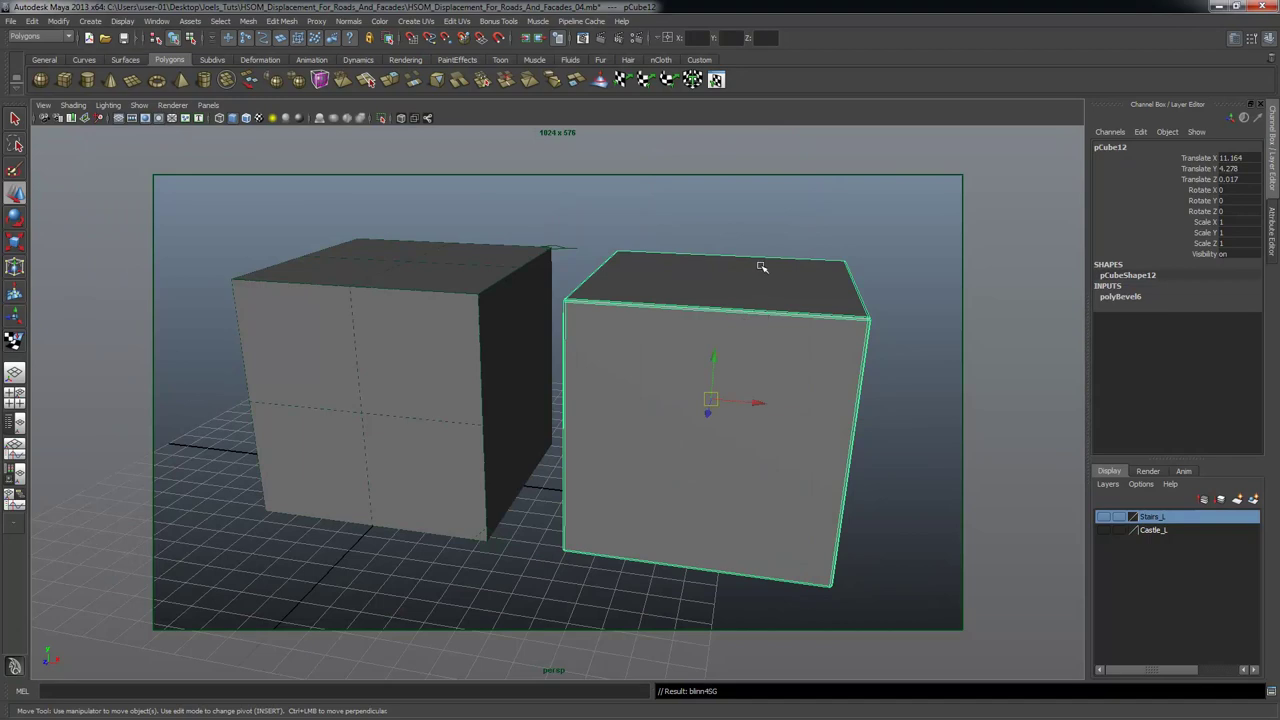
Assign the mentalrayDisplaceApprox1 displacement approximation to the beveled cube in the mental ray Approximation Editor and re-render both cubes.
click(162, 22)
mouse_move(175, 42)
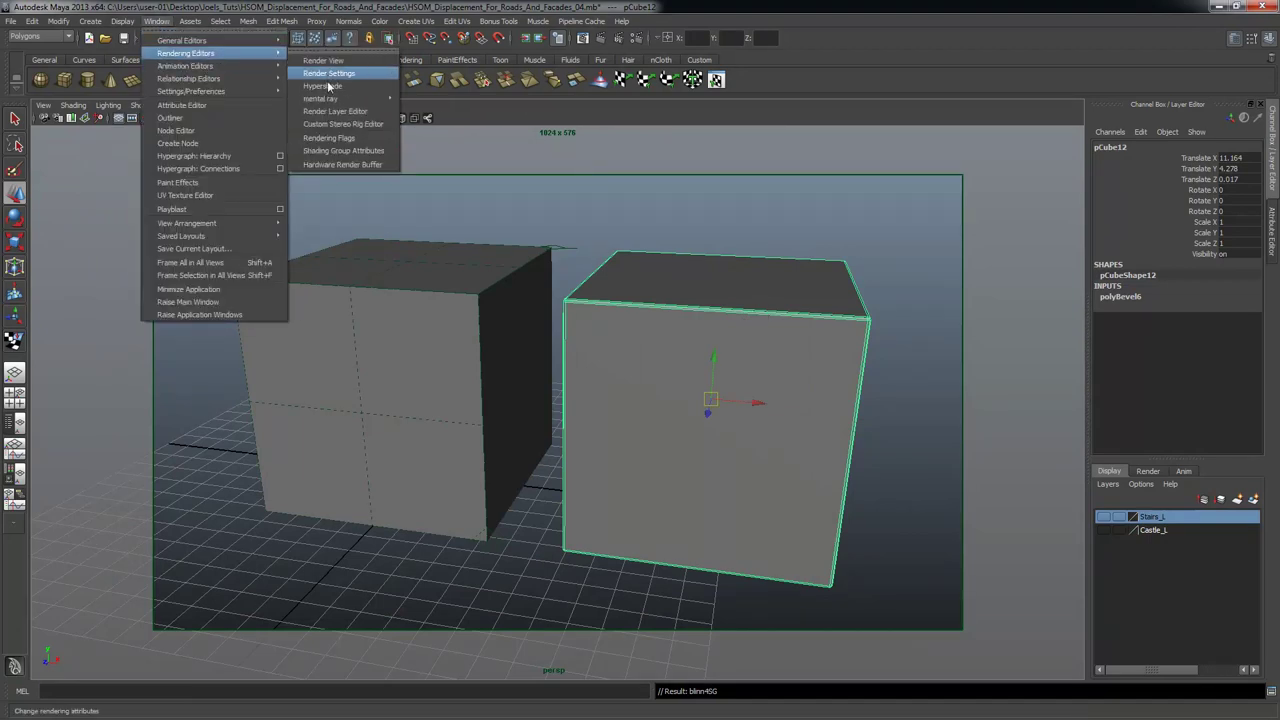
mouse_move(322, 98)
click(440, 102)
drag(391, 174, 375, 72)
click(224, 140)
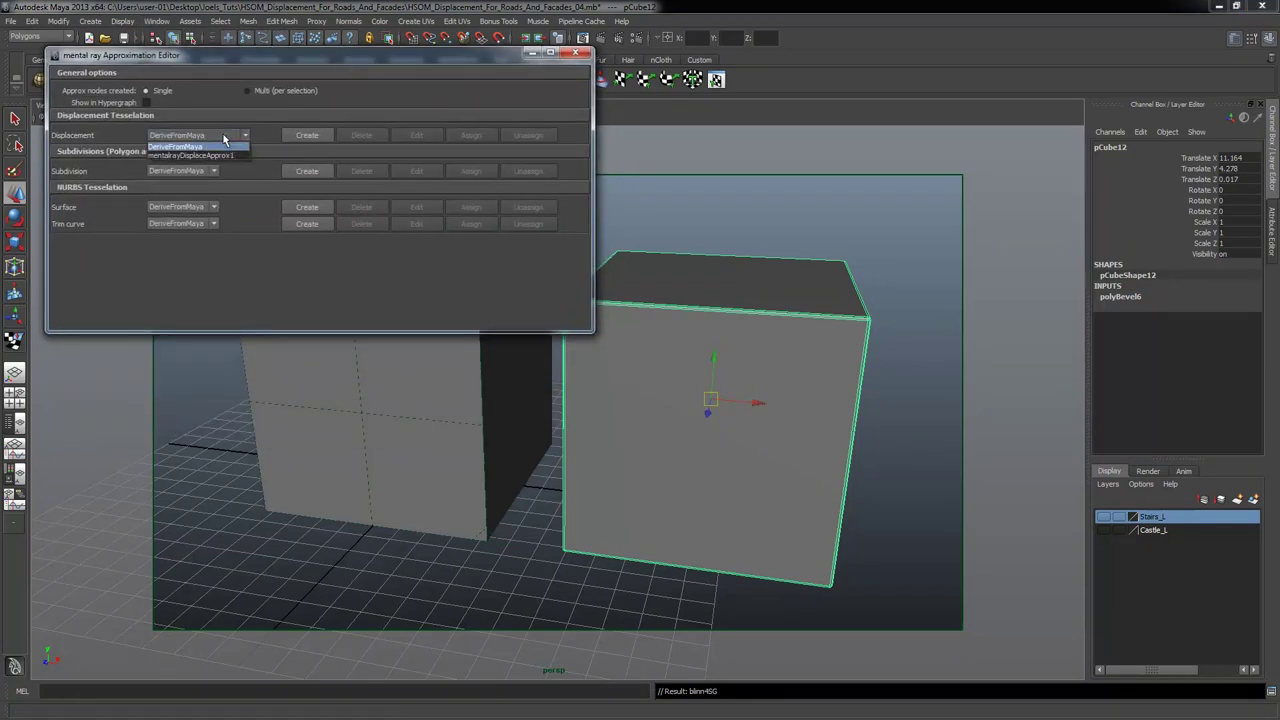
click(190, 155)
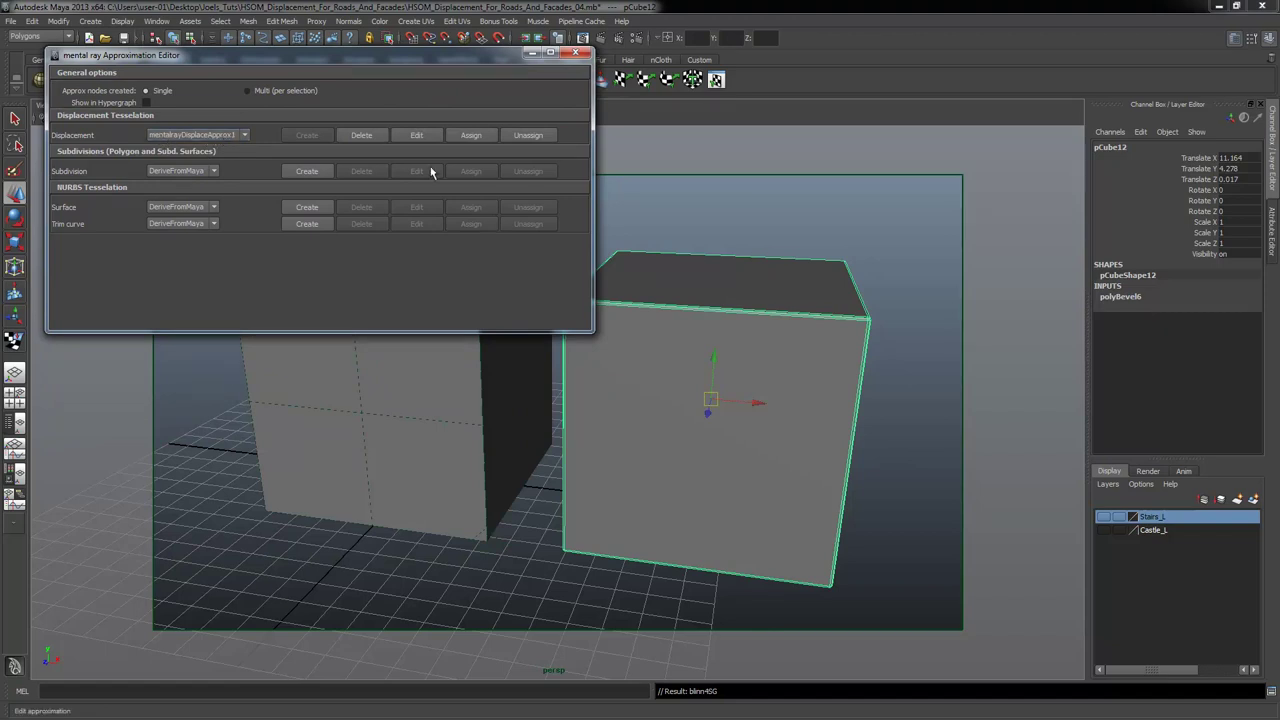
click(797, 288)
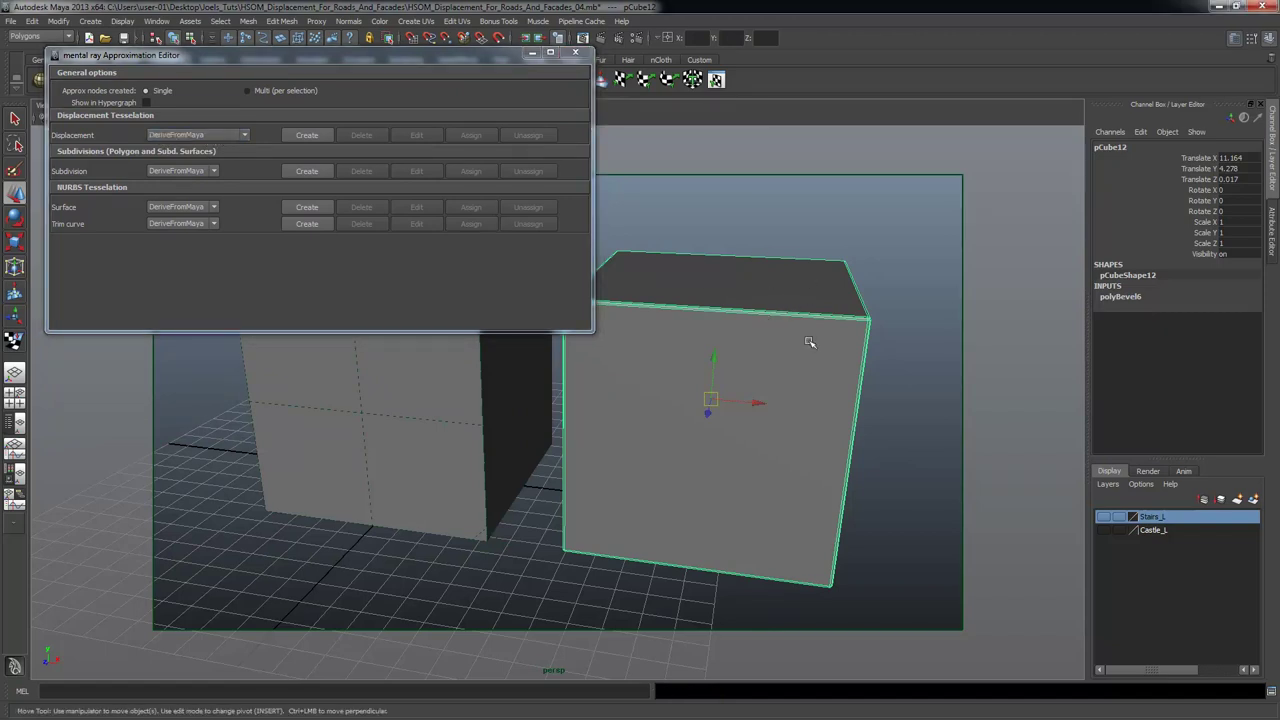
click(233, 134)
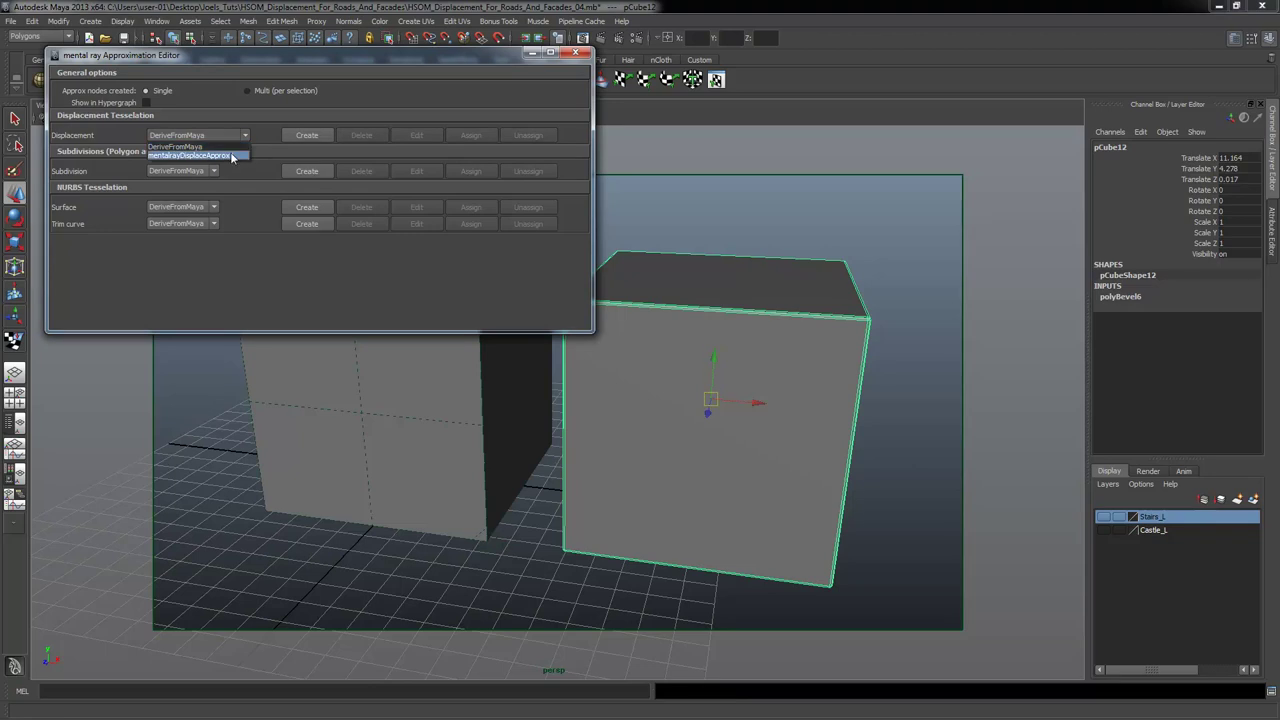
click(232, 157)
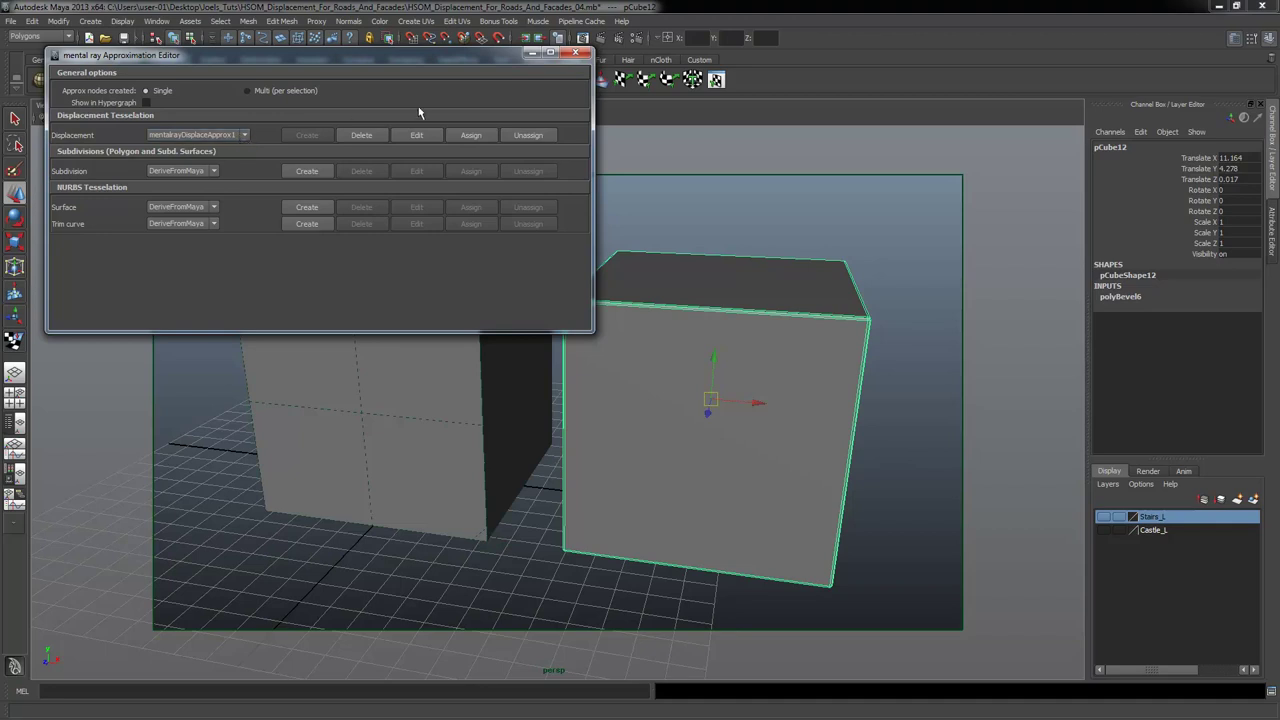
click(533, 52)
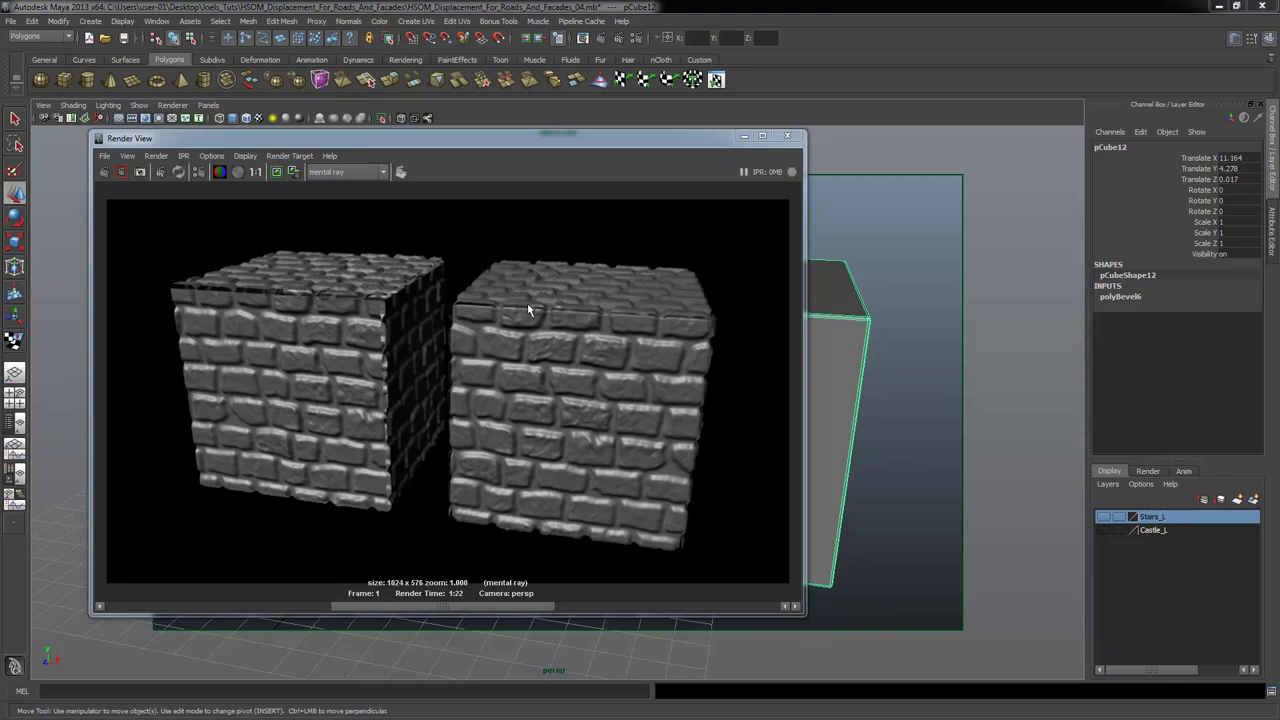
Put the render aside and soften all edges of the beveled cube.
click(745, 136)
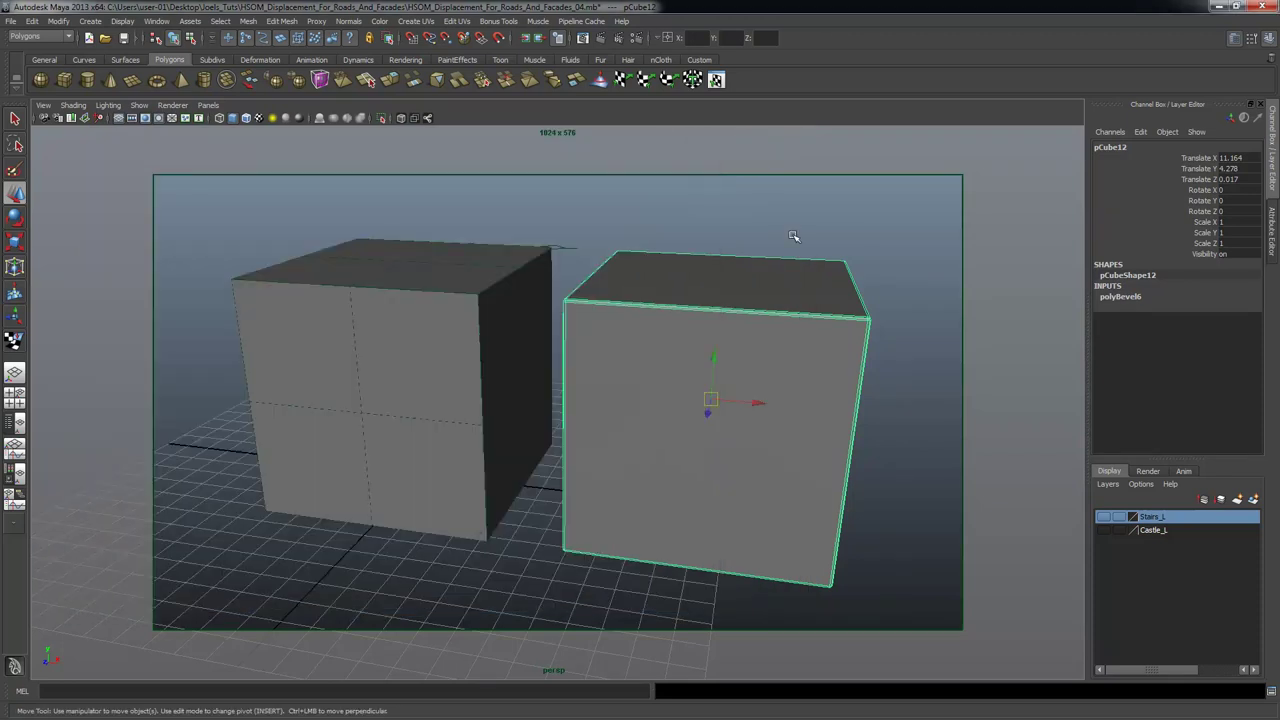
right_drag(757, 297, 757, 255)
key(F8)
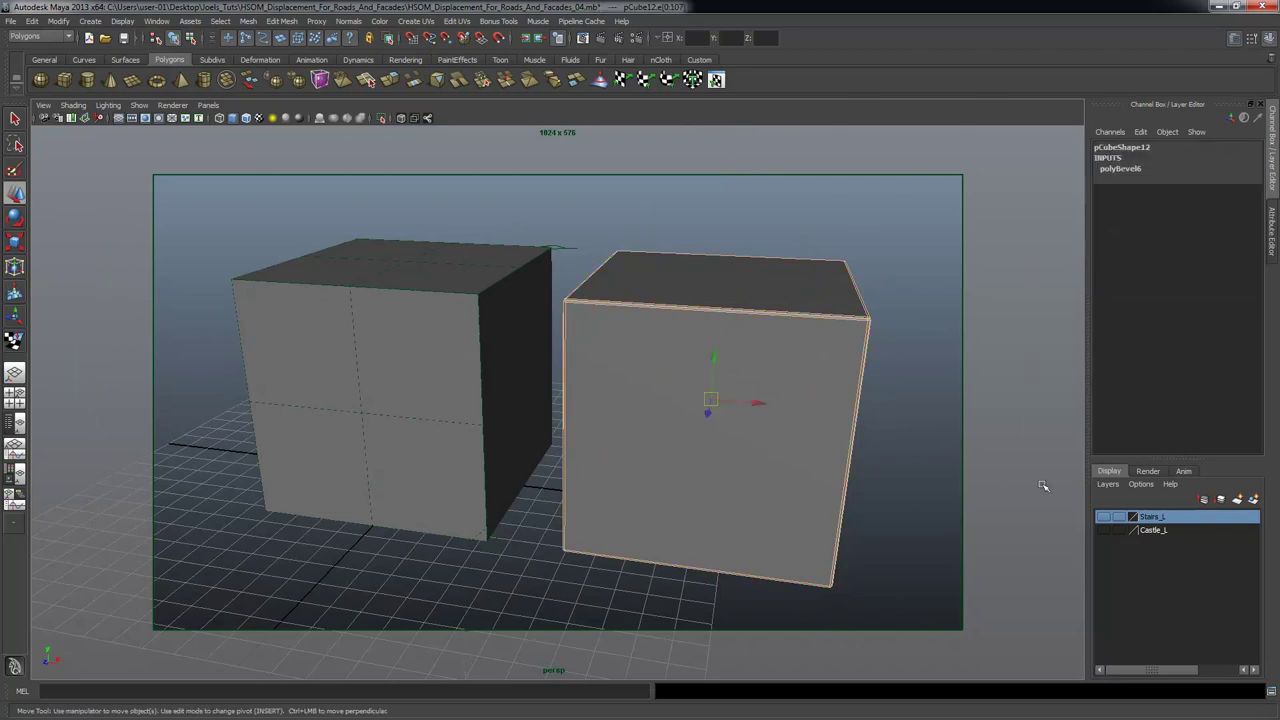
alt+drag(772, 389, 872, 397)
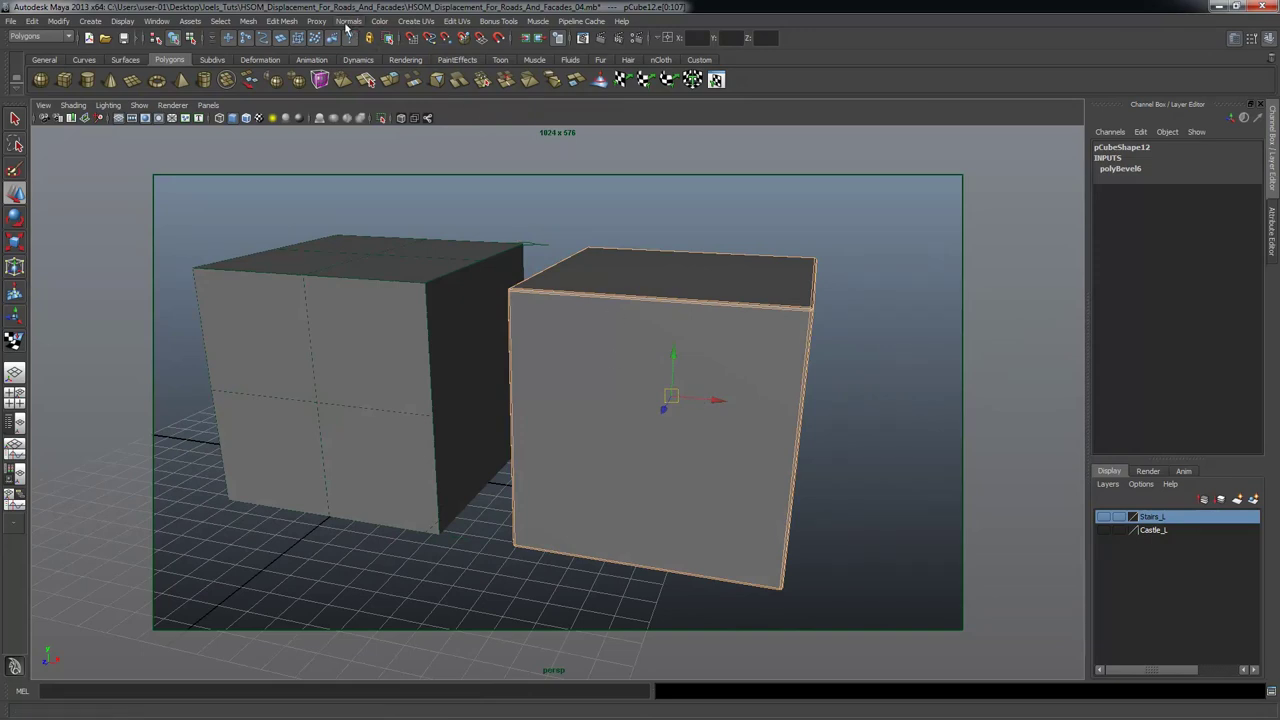
click(348, 21)
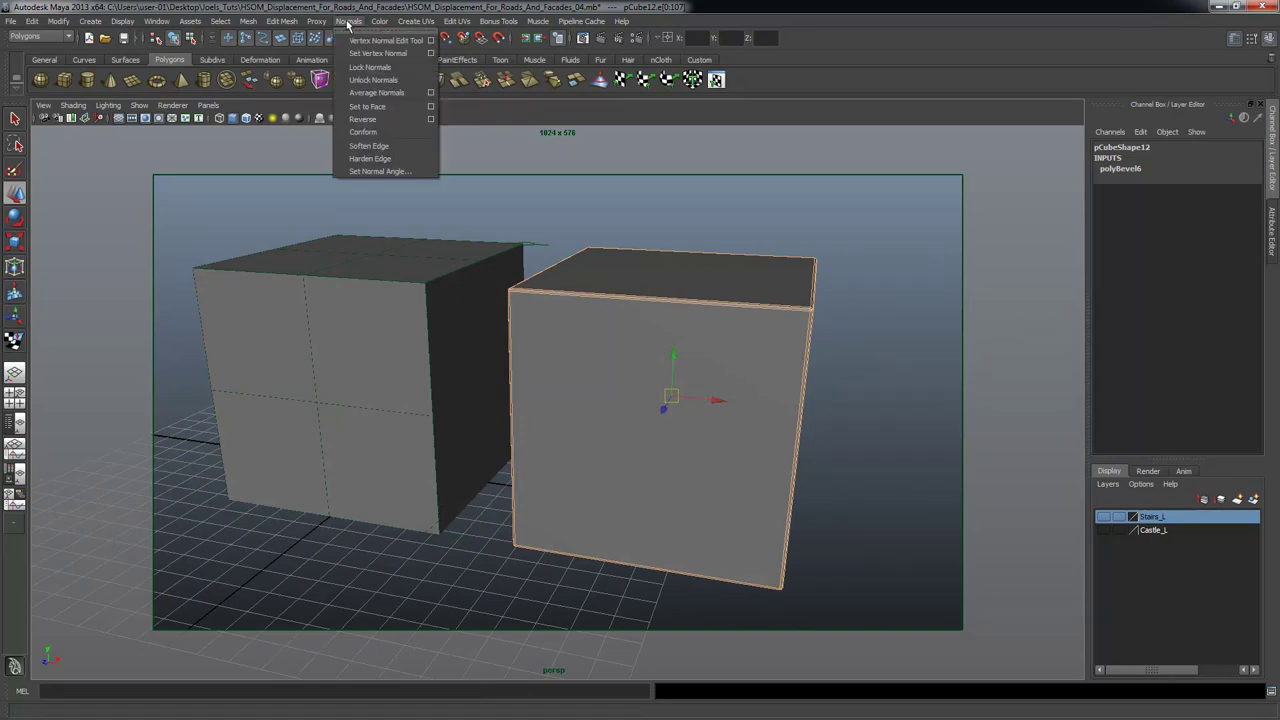
click(393, 145)
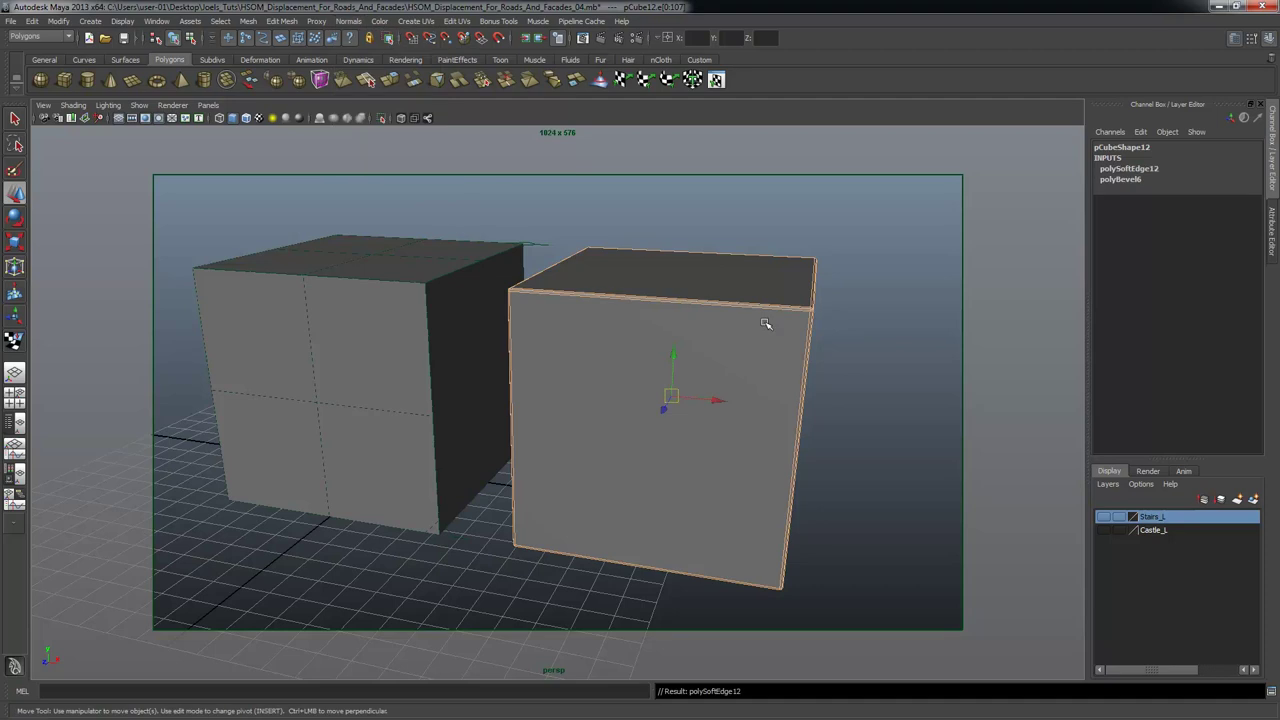
Deselect the softened edges, render a closer view of both cubes, and put the render aside.
click(880, 340)
alt+drag(880, 340, 767, 344)
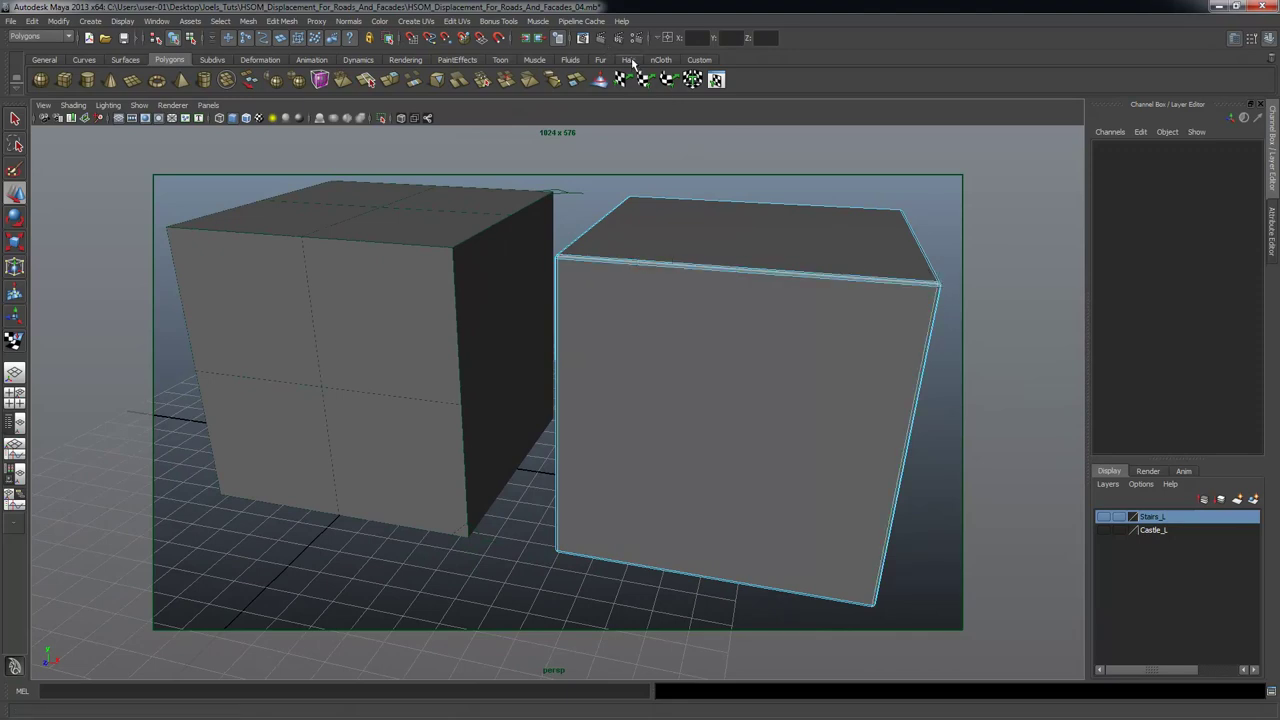
click(602, 38)
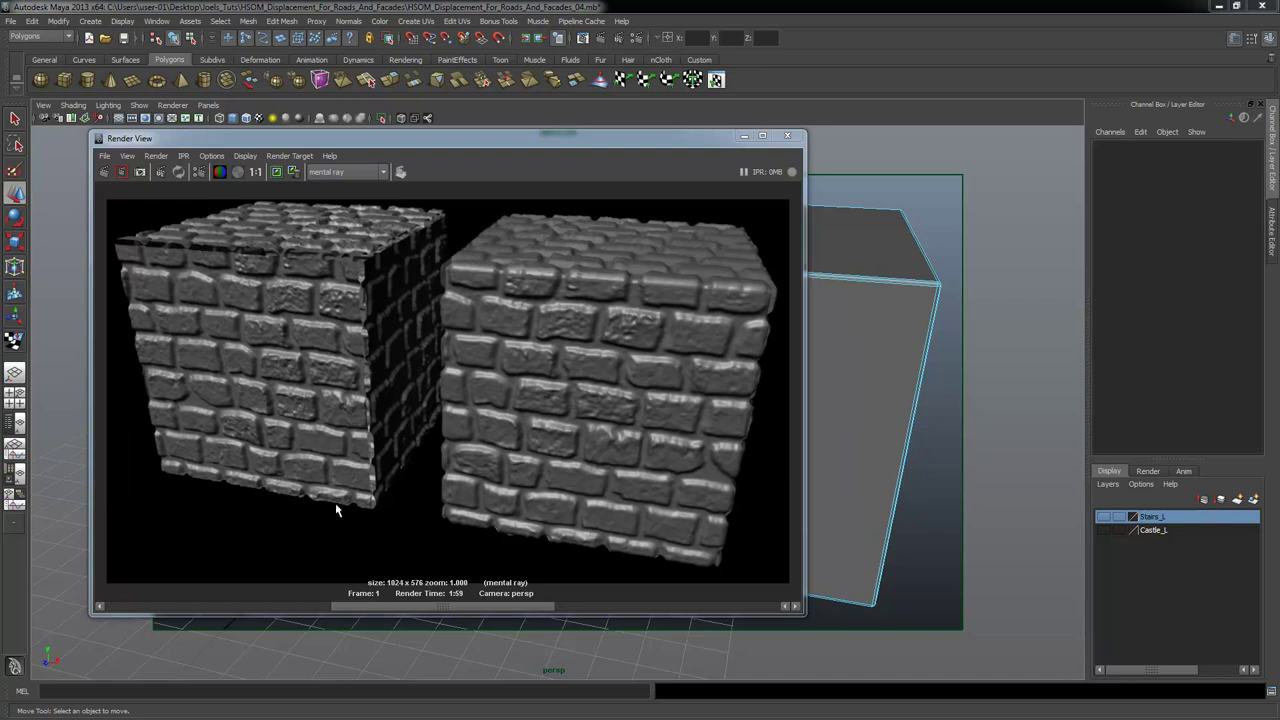
click(760, 137)
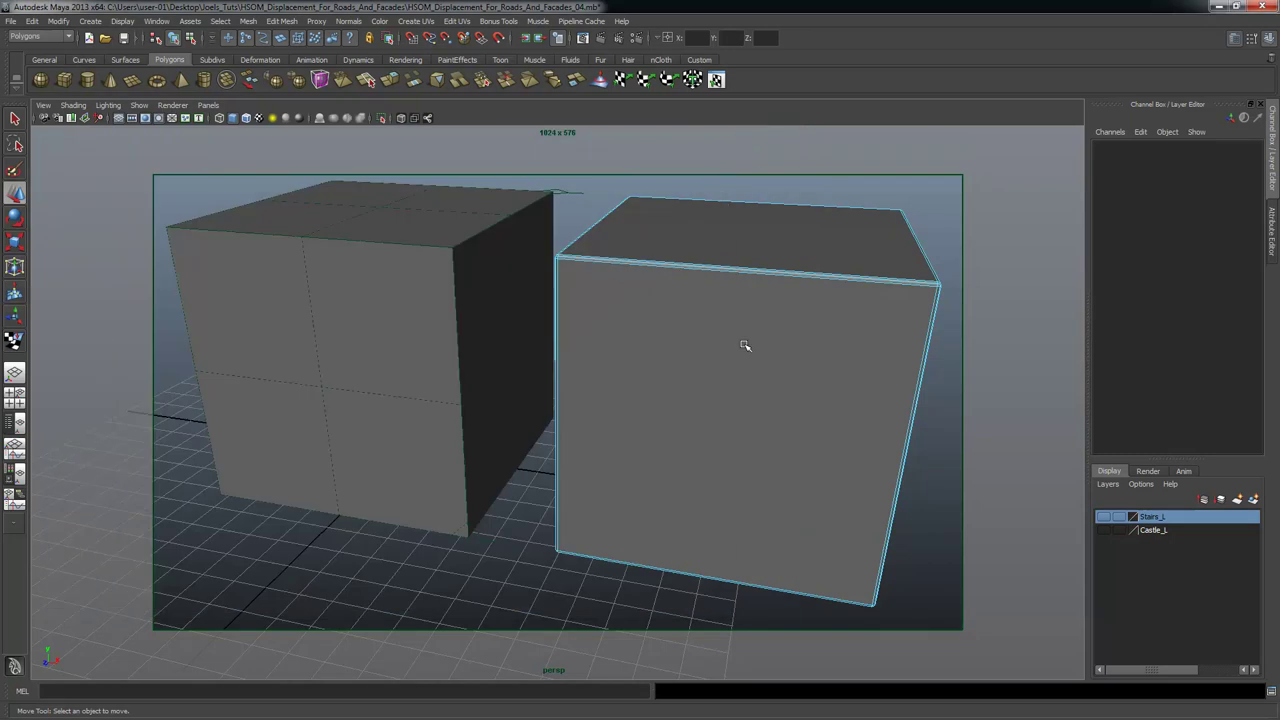
Duplicate the original hard-edged cube and move the copy along X to about 21.35, beyond the beveled cube.
alt+right_drag(773, 336, 580, 354)
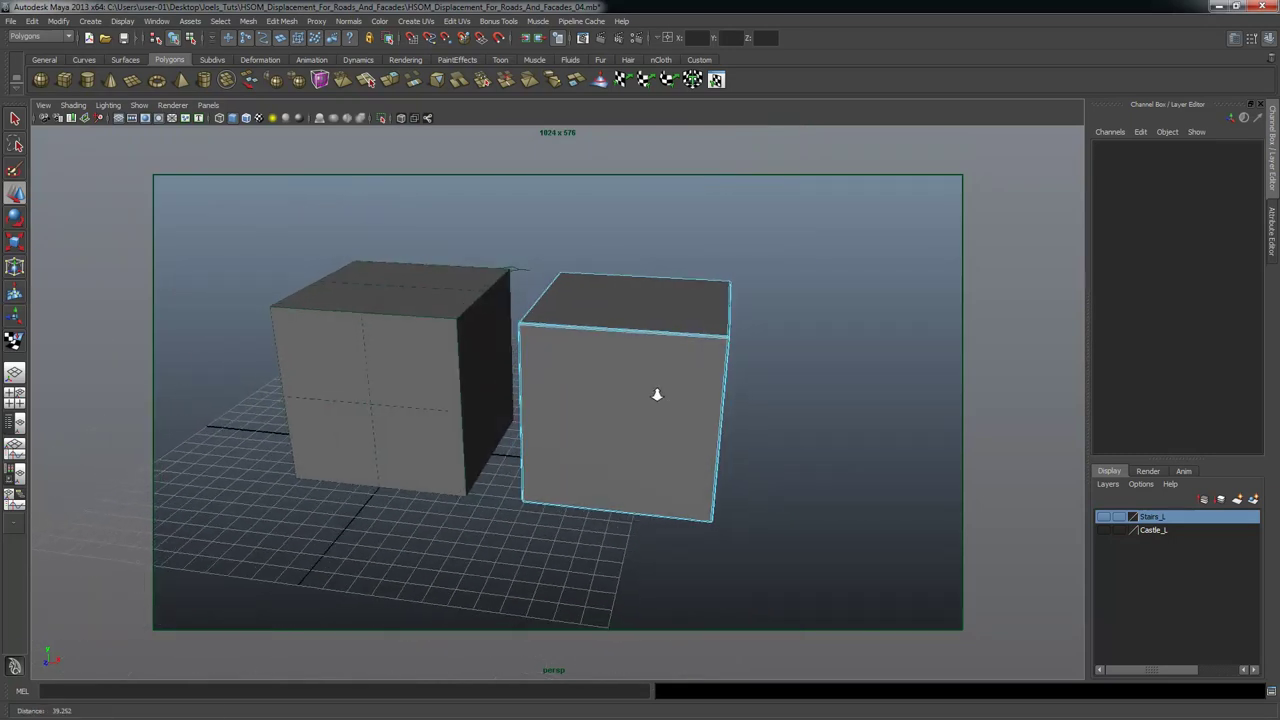
alt+drag(671, 394, 603, 374)
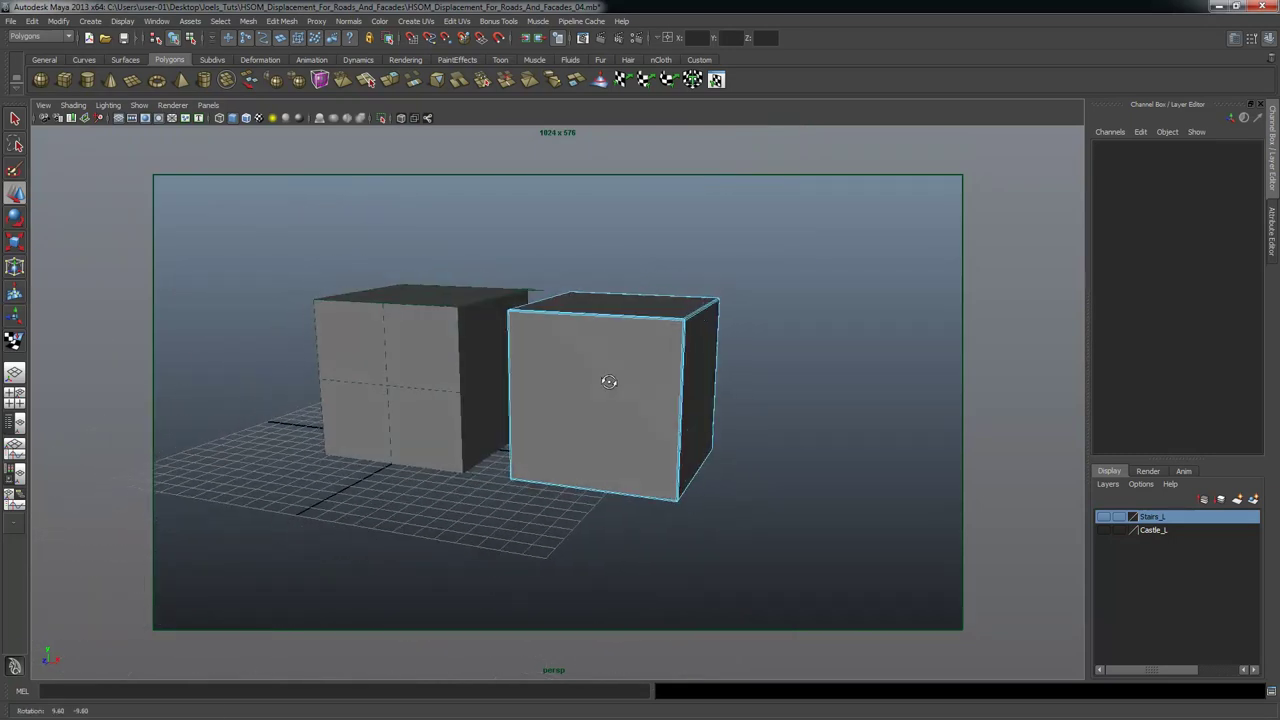
click(717, 386)
click(800, 374)
click(427, 350)
scroll(540, 377, down, 4)
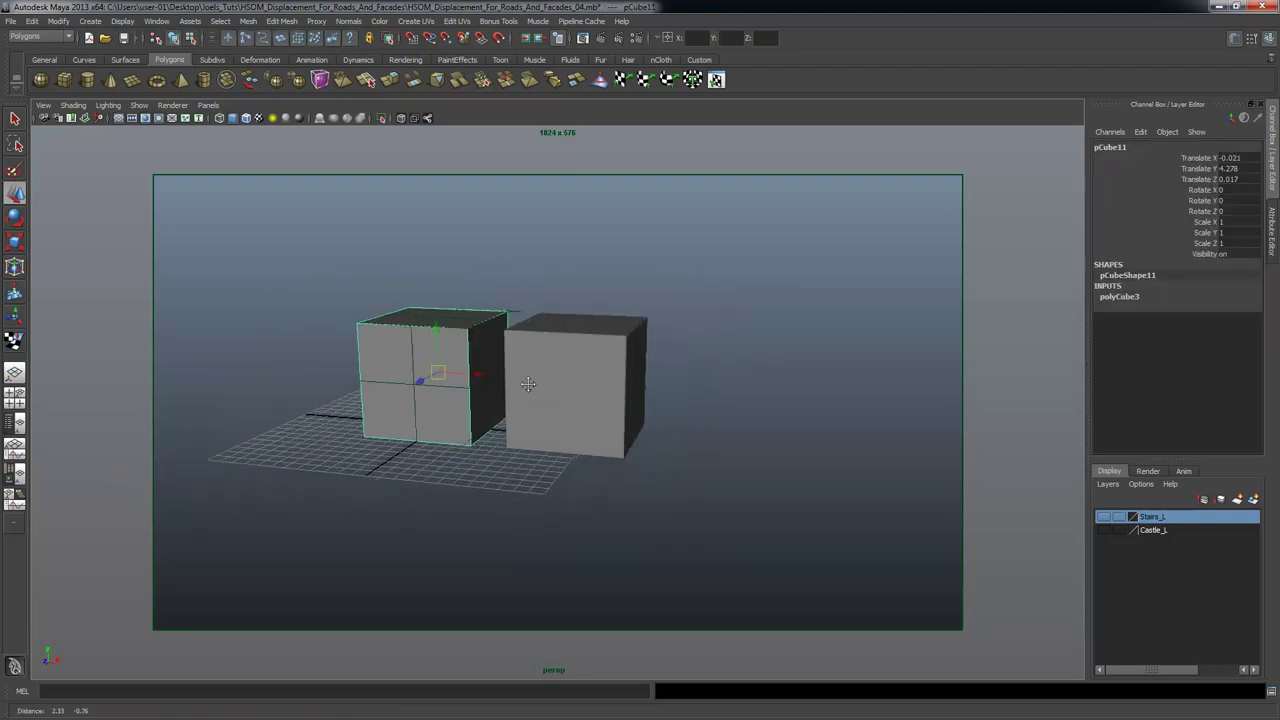
key(ctrl+d)
drag(447, 369, 778, 355)
scroll(760, 392, up, 3)
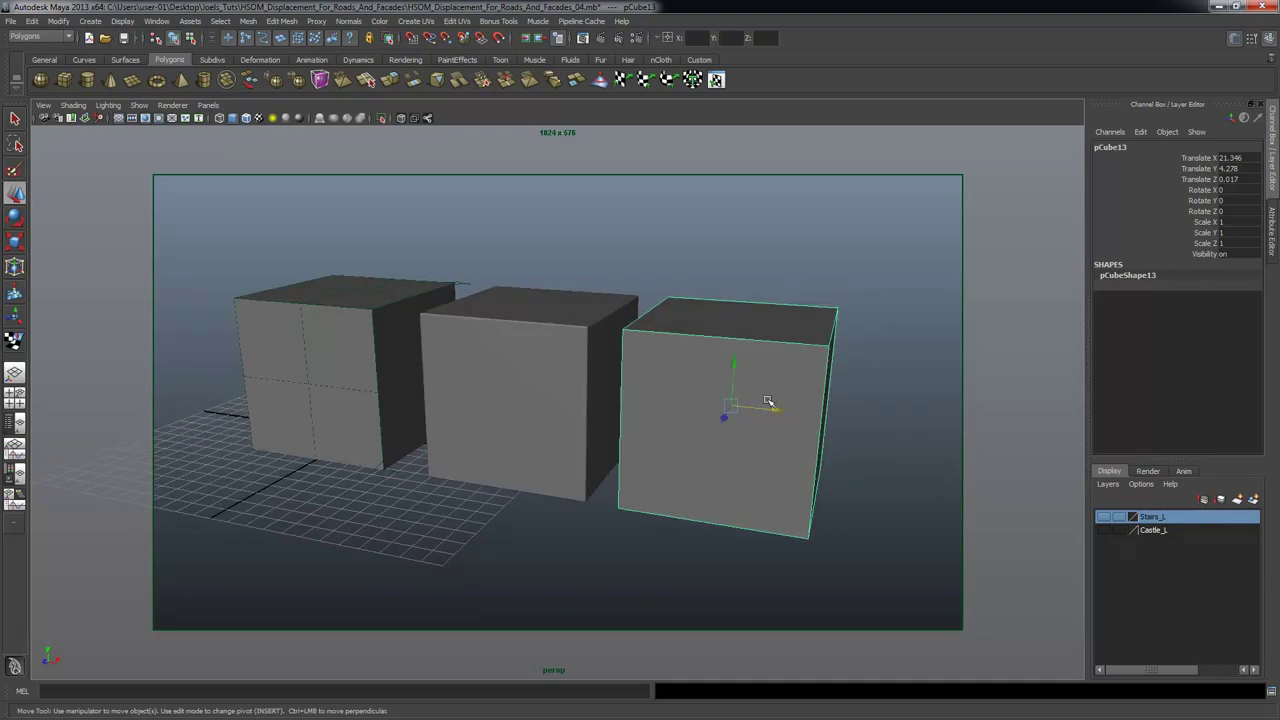
Raise the new cube's top face to stretch it into a block about twice as tall as the other cubes.
right_click(778, 351)
click(778, 382)
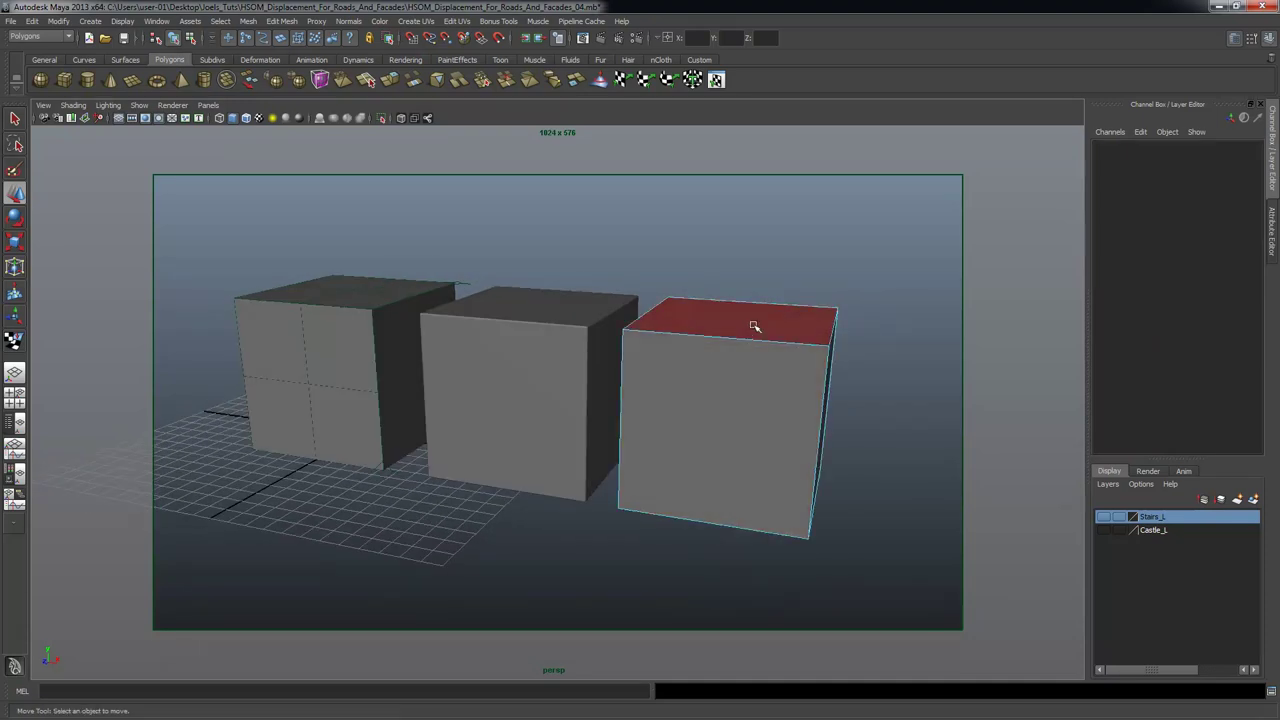
click(757, 330)
scroll(761, 383, down, 2)
alt+middle_drag(761, 383, 745, 430)
drag(690, 318, 703, 182)
alt+drag(745, 225, 674, 443)
Extrude the tall block's top face upward to add a short section on top.
click(281, 21)
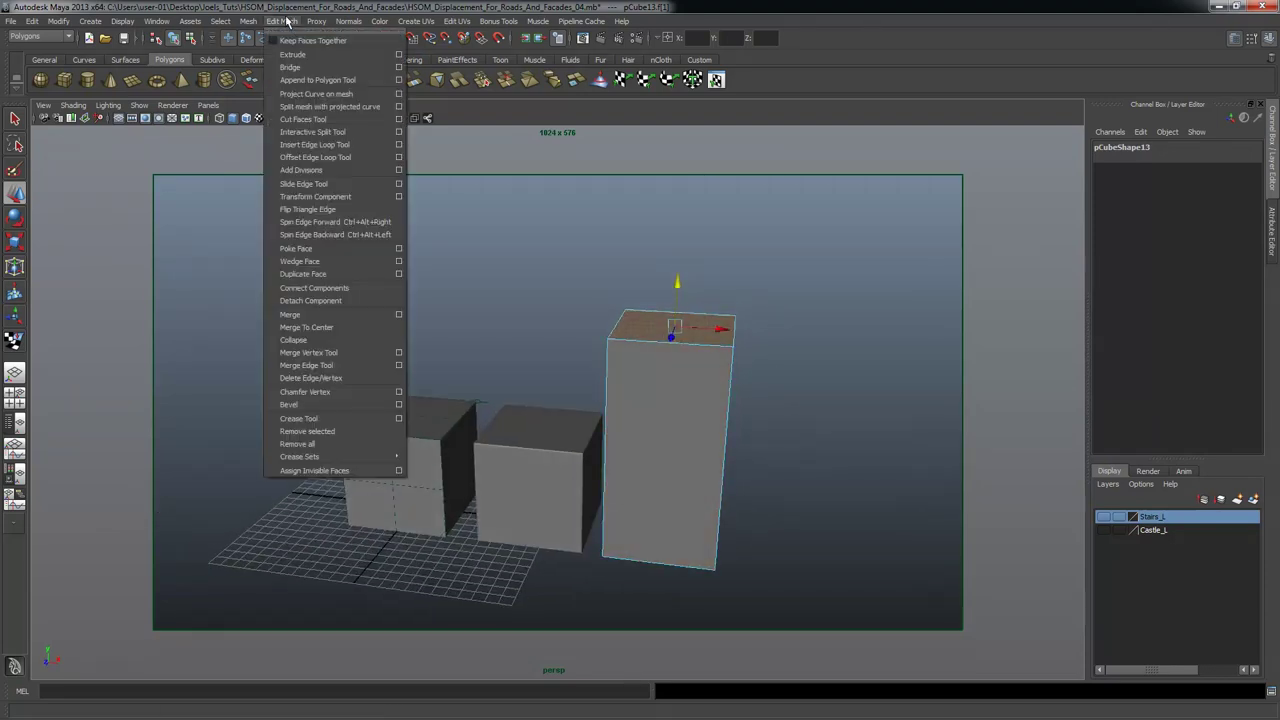
click(300, 56)
drag(678, 285, 678, 236)
click(830, 380)
alt+drag(830, 380, 803, 389)
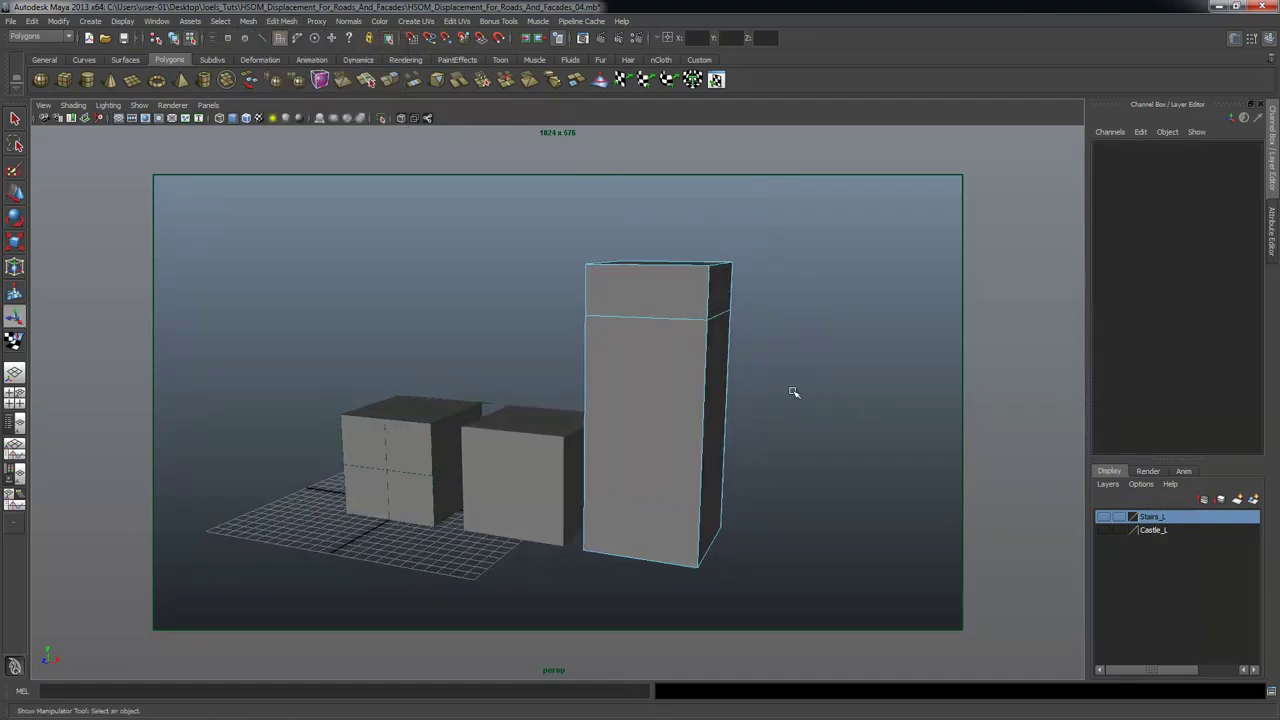
Return the tall block to object selection and assign it the existing blinn4 material.
click(707, 332)
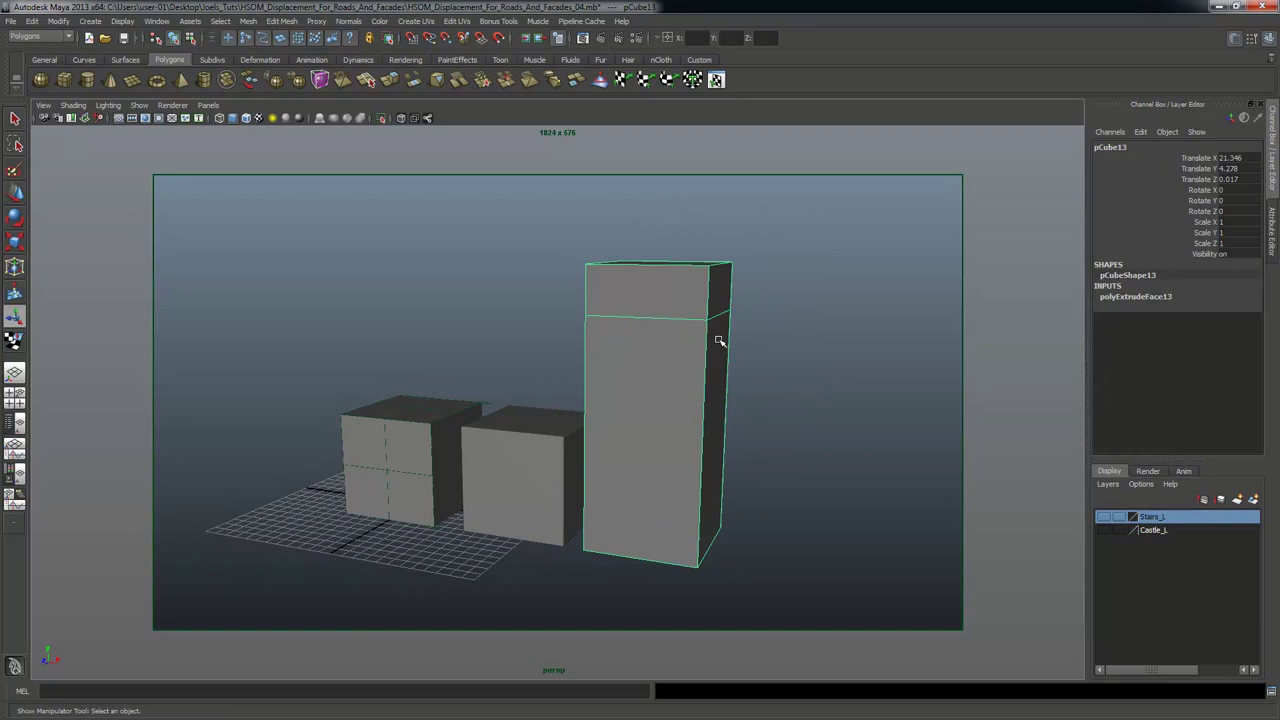
right_click(685, 297)
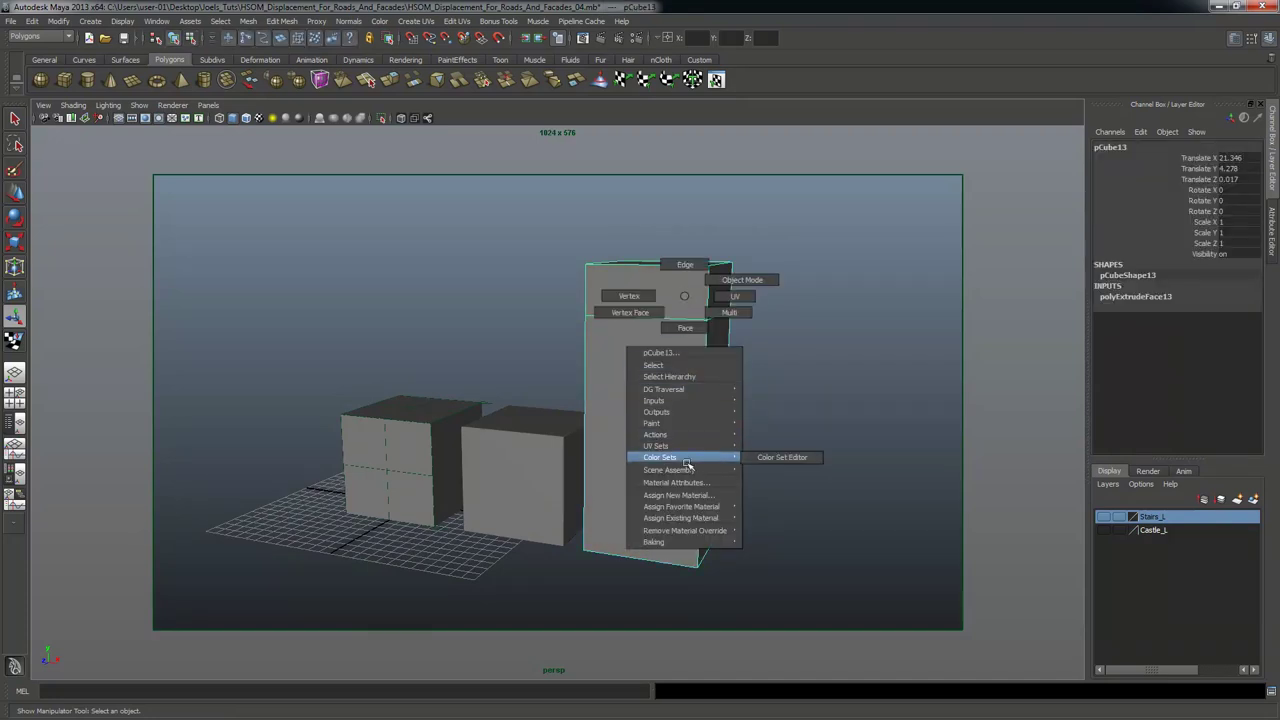
mouse_move(720, 519)
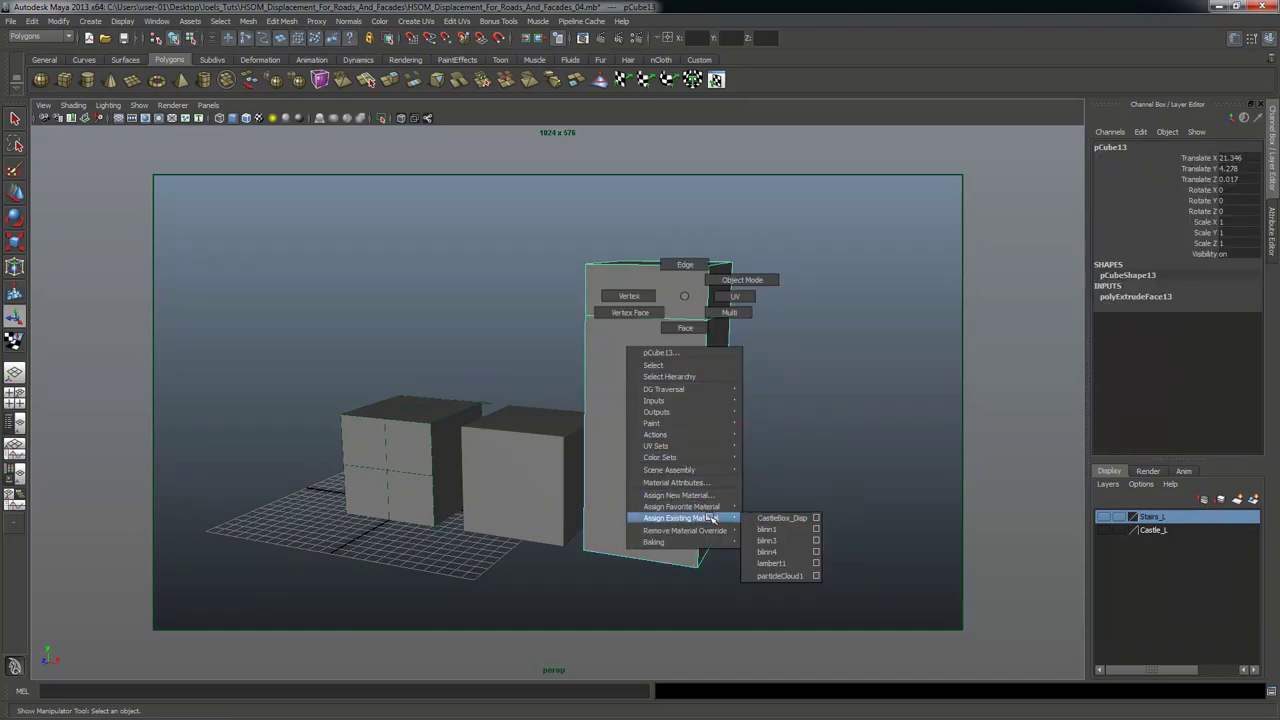
click(767, 551)
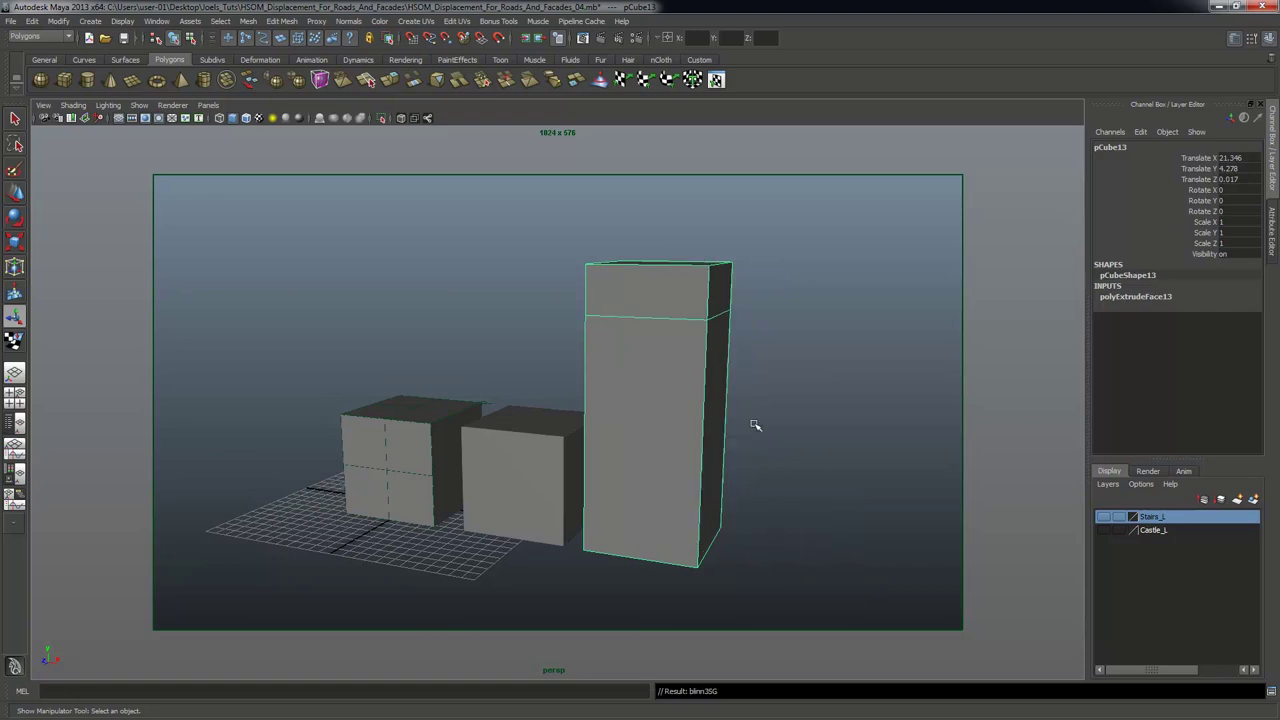
Assign the mentalrayDisplaceApprox1 displacement approximation to the tall block in the mental ray Approximation Editor and render all three objects.
alt+drag(596, 423, 700, 403)
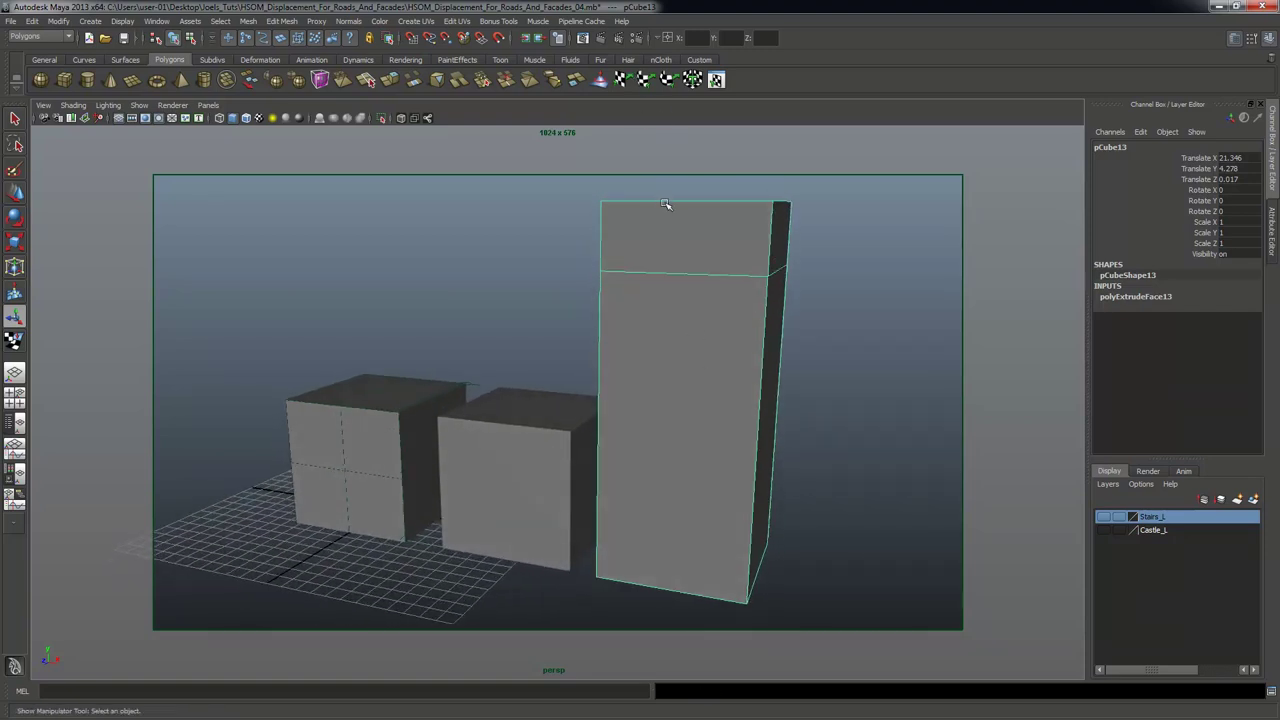
click(157, 22)
mouse_move(200, 53)
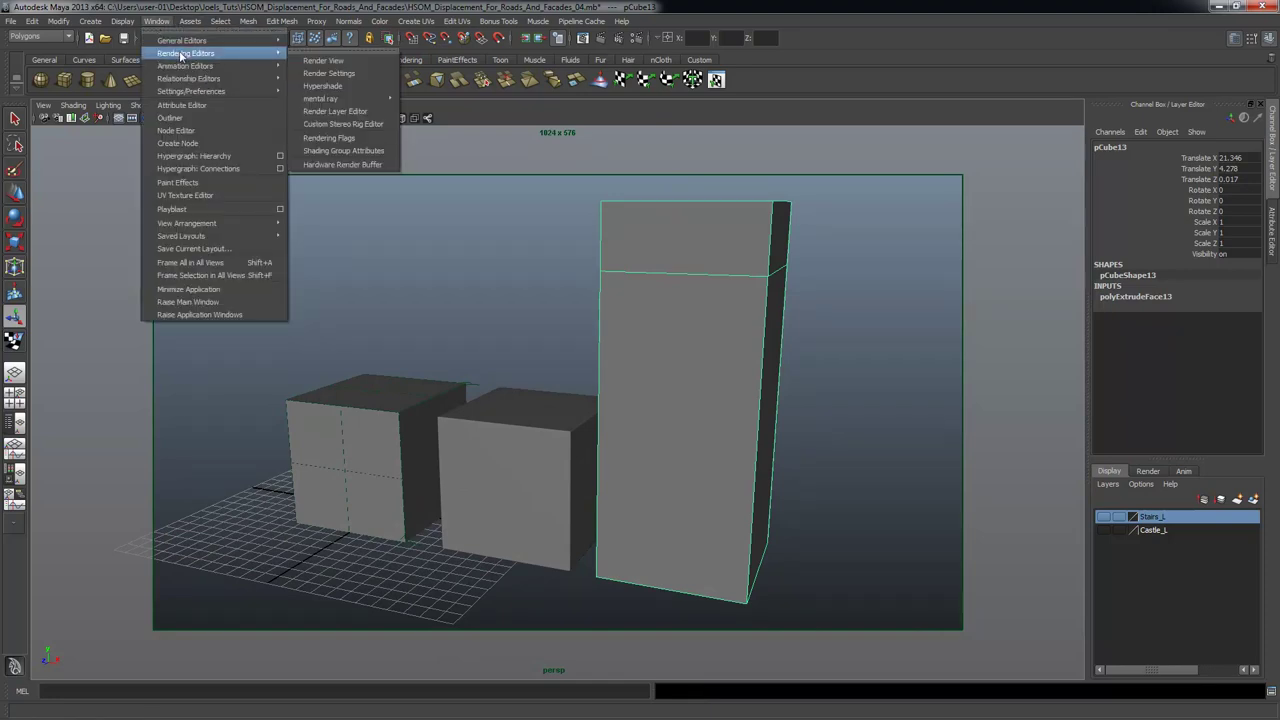
mouse_move(330, 98)
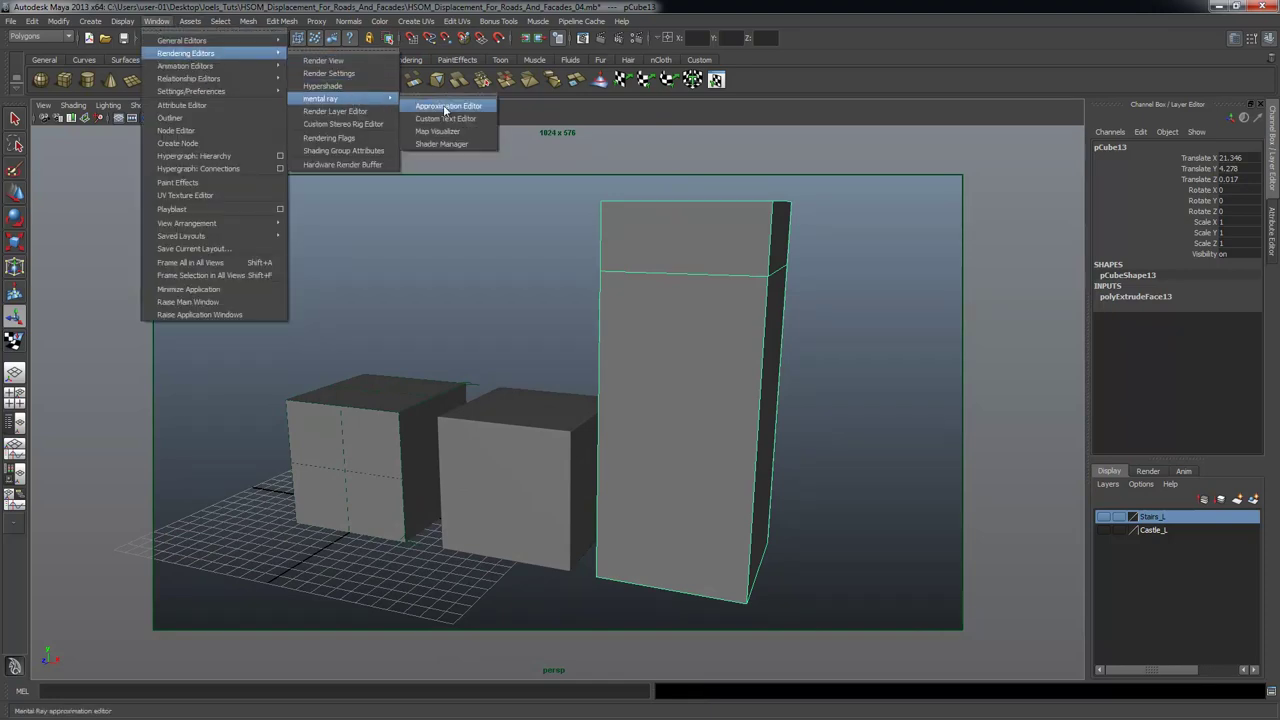
click(446, 107)
click(225, 134)
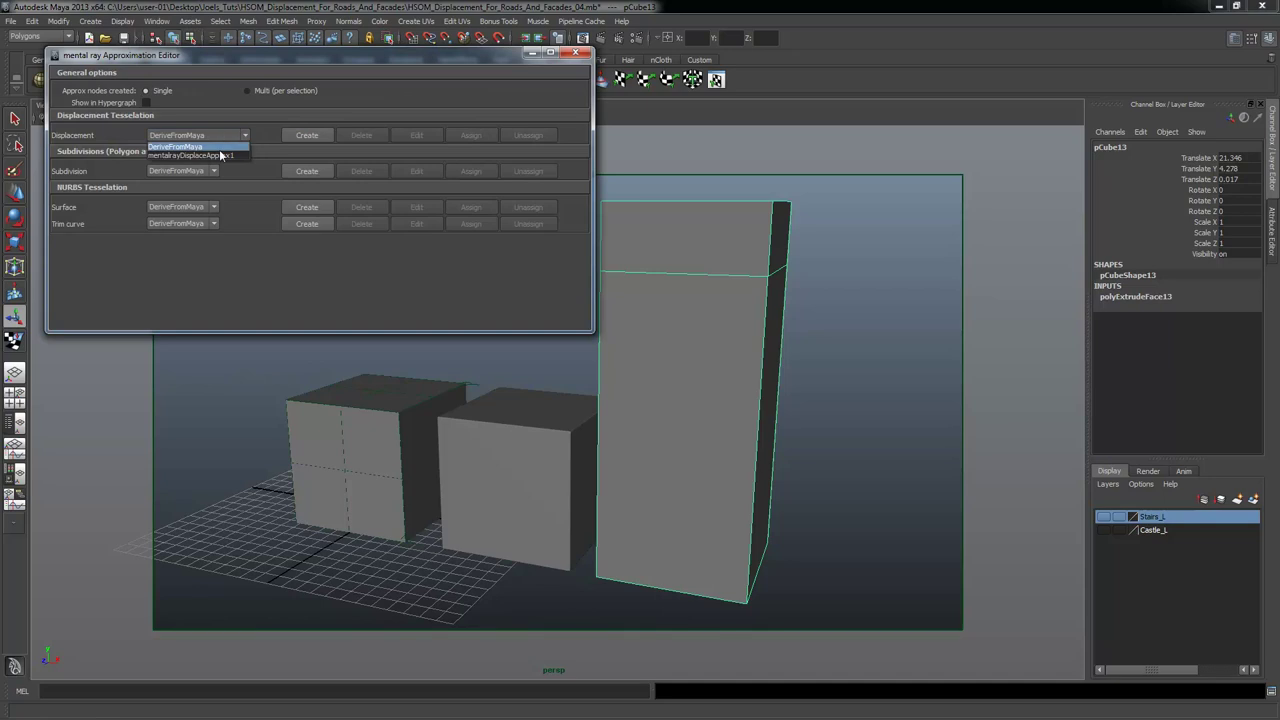
click(190, 146)
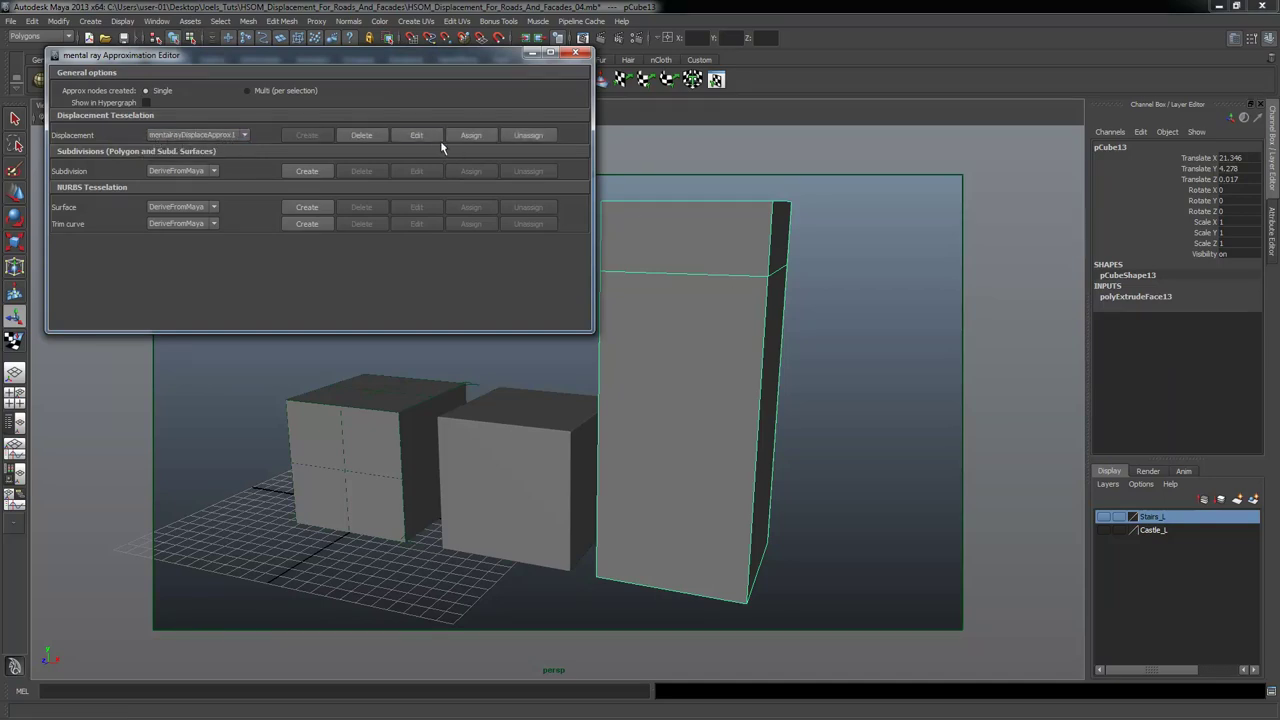
click(529, 53)
click(600, 37)
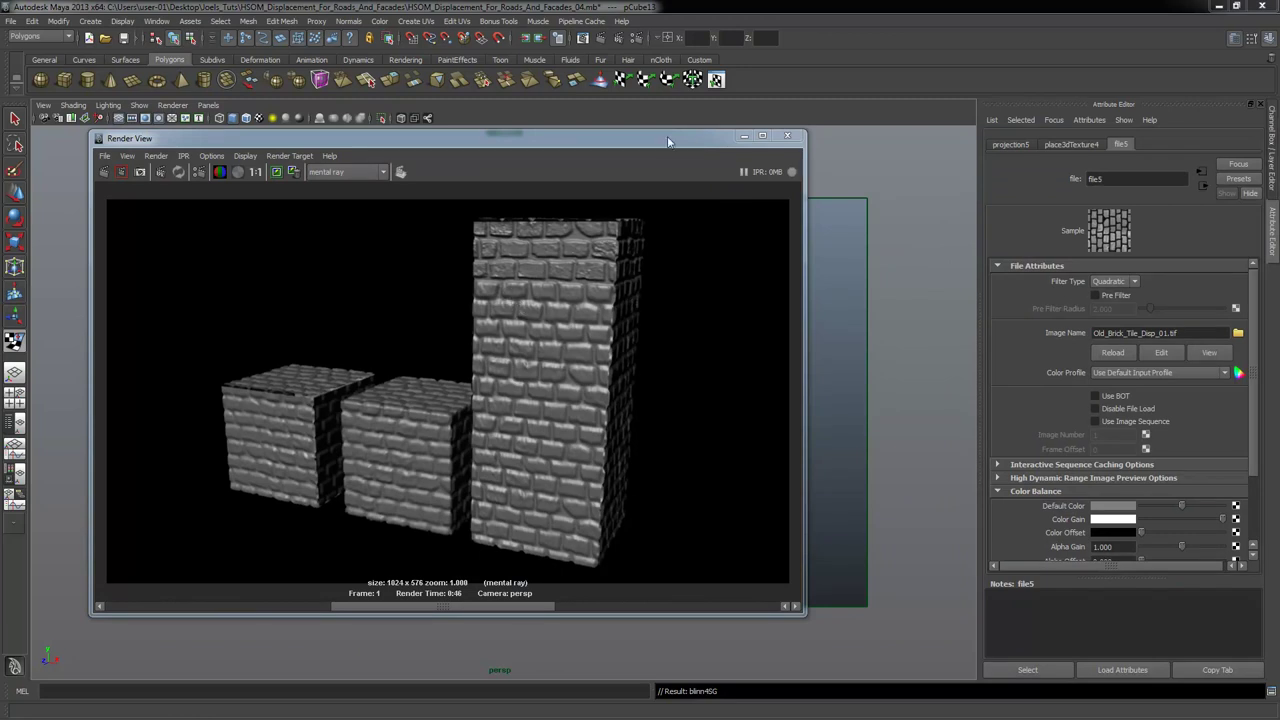
Compare the rendered brick detail on the tall block with its short upper and long lower front faces, selecting each face in the viewport.
drag(649, 141, 270, 129)
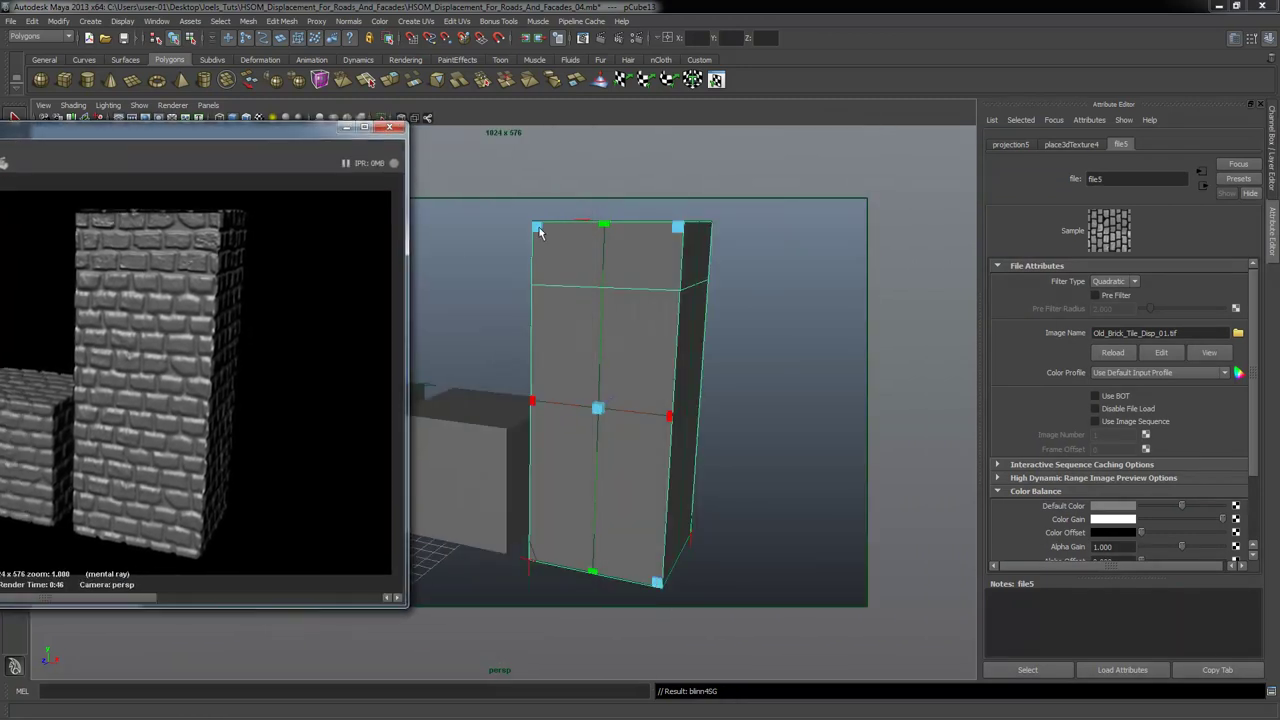
click(735, 294)
click(681, 296)
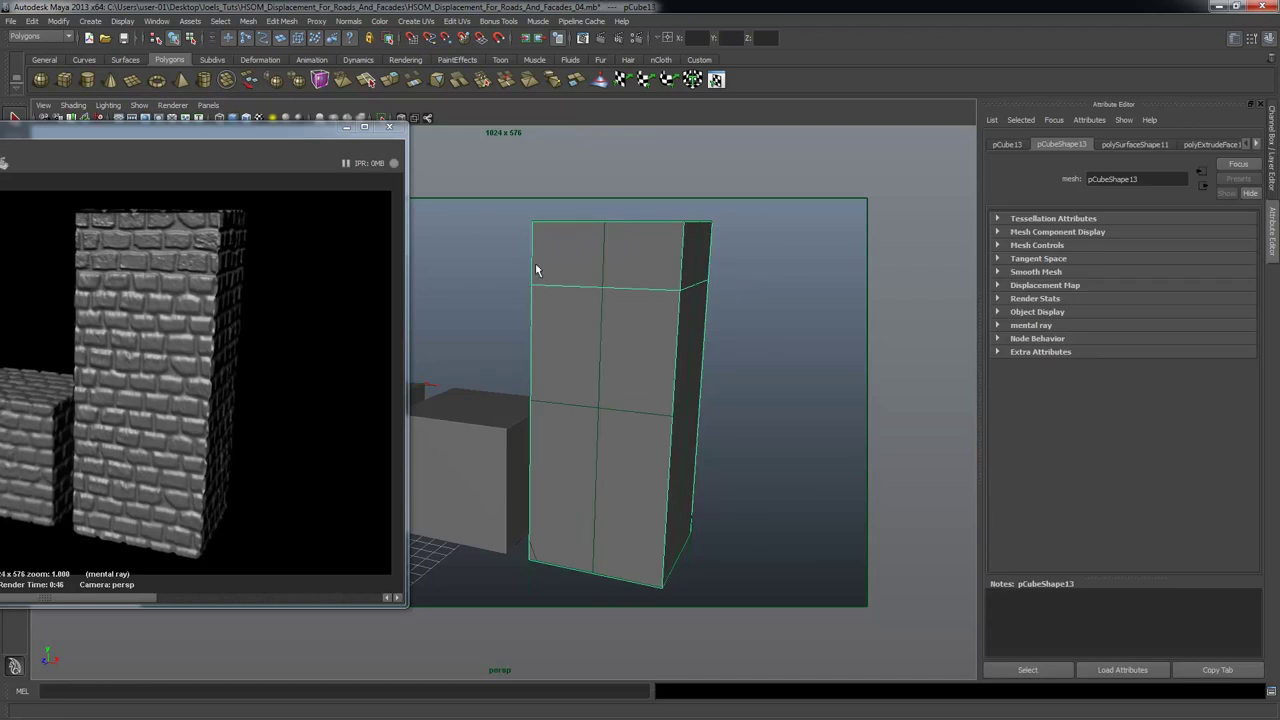
right_drag(644, 244, 655, 290)
click(632, 260)
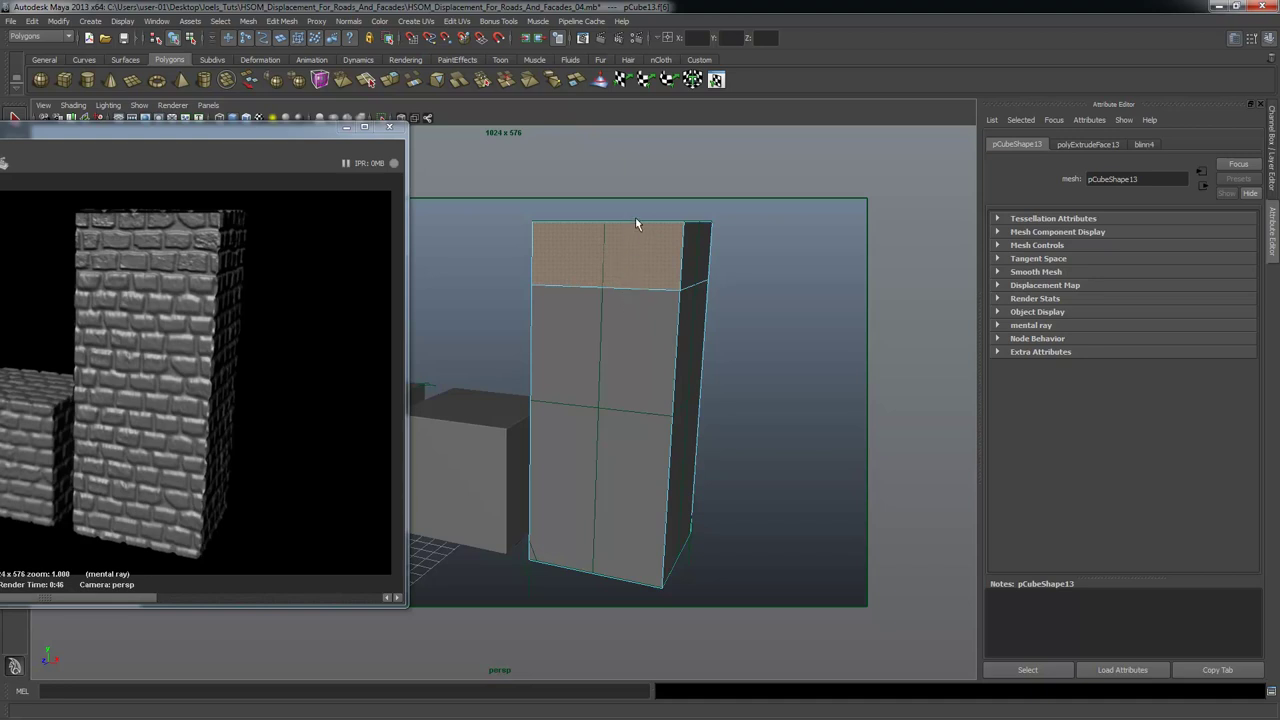
click(635, 342)
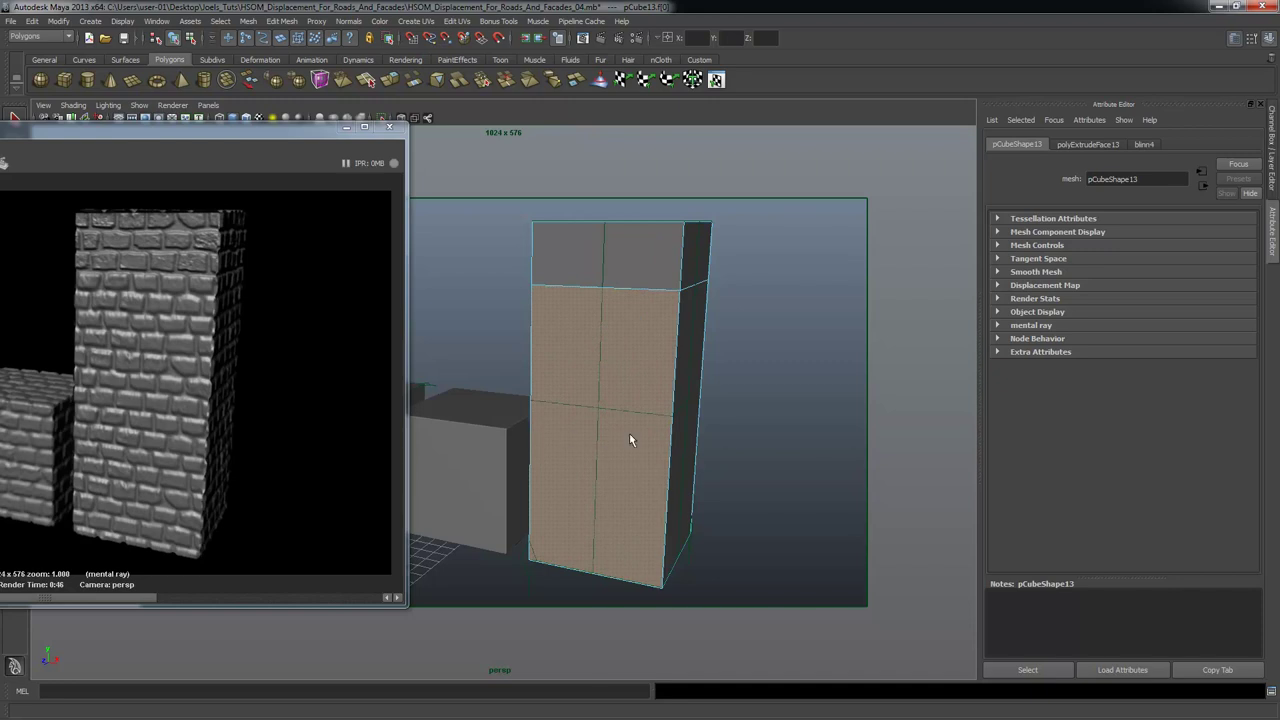
click(577, 263)
drag(163, 130, 500, 104)
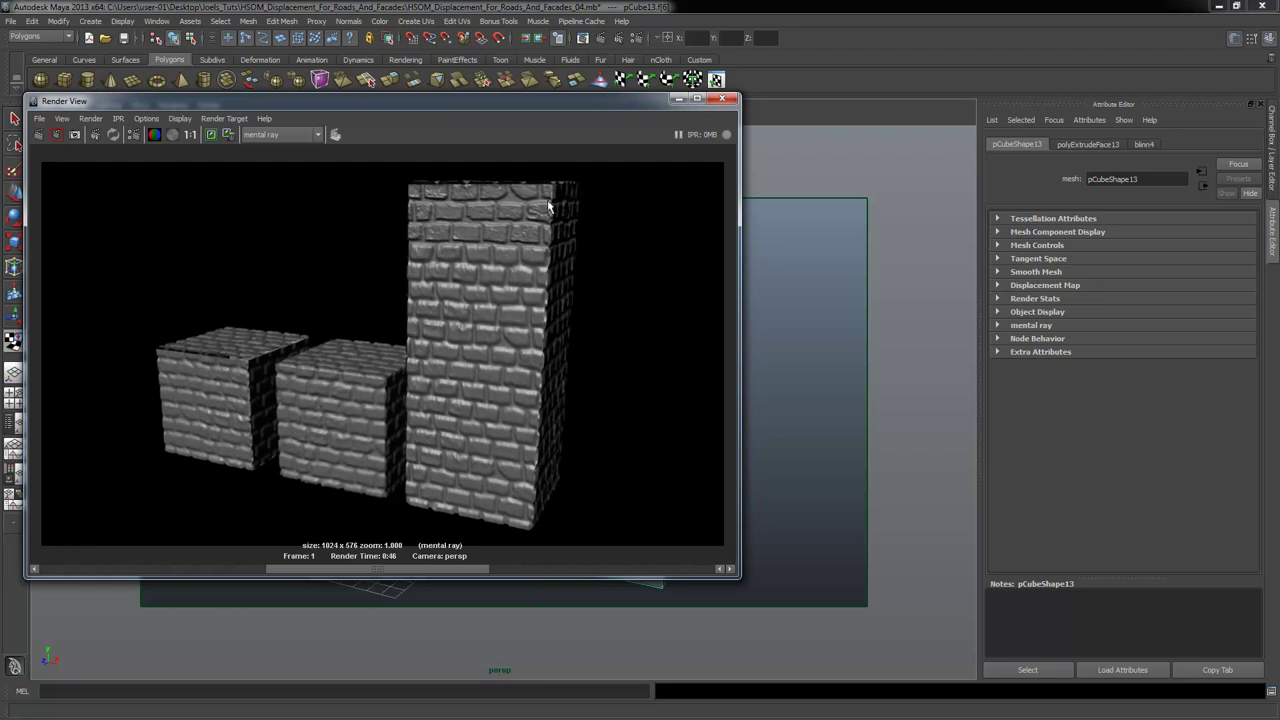
drag(536, 103, 239, 110)
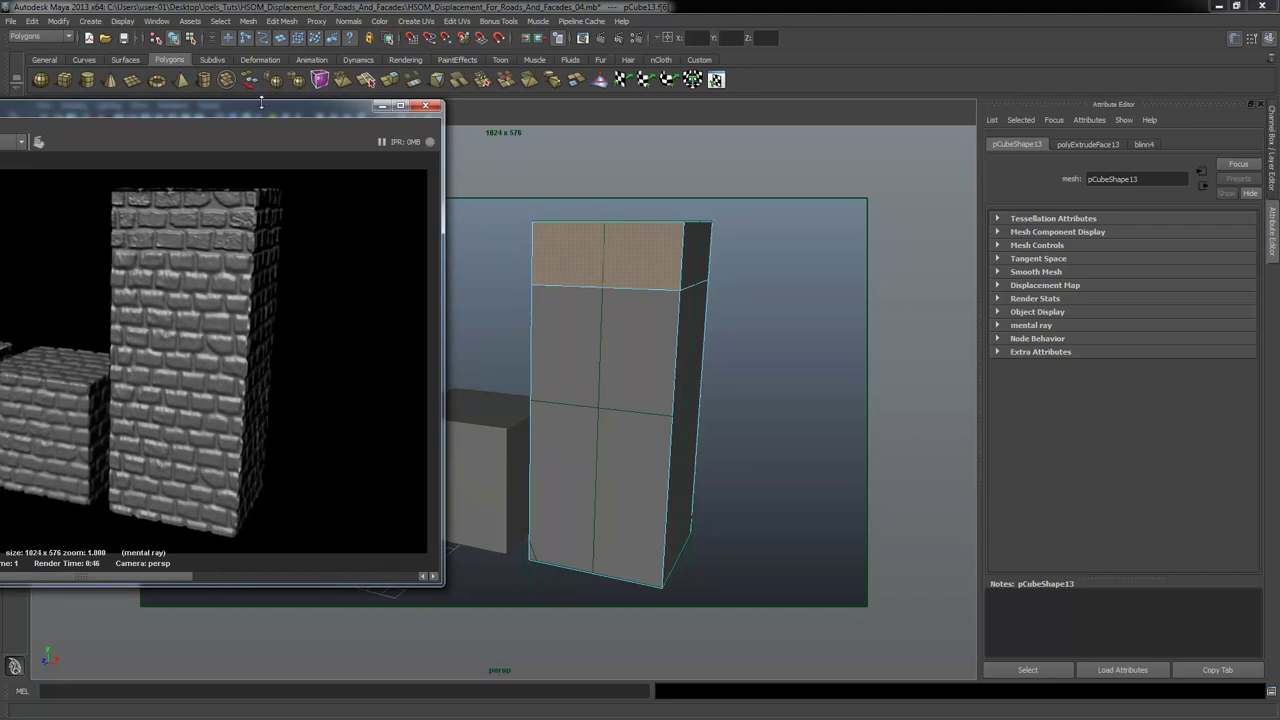
drag(261, 110, 315, 135)
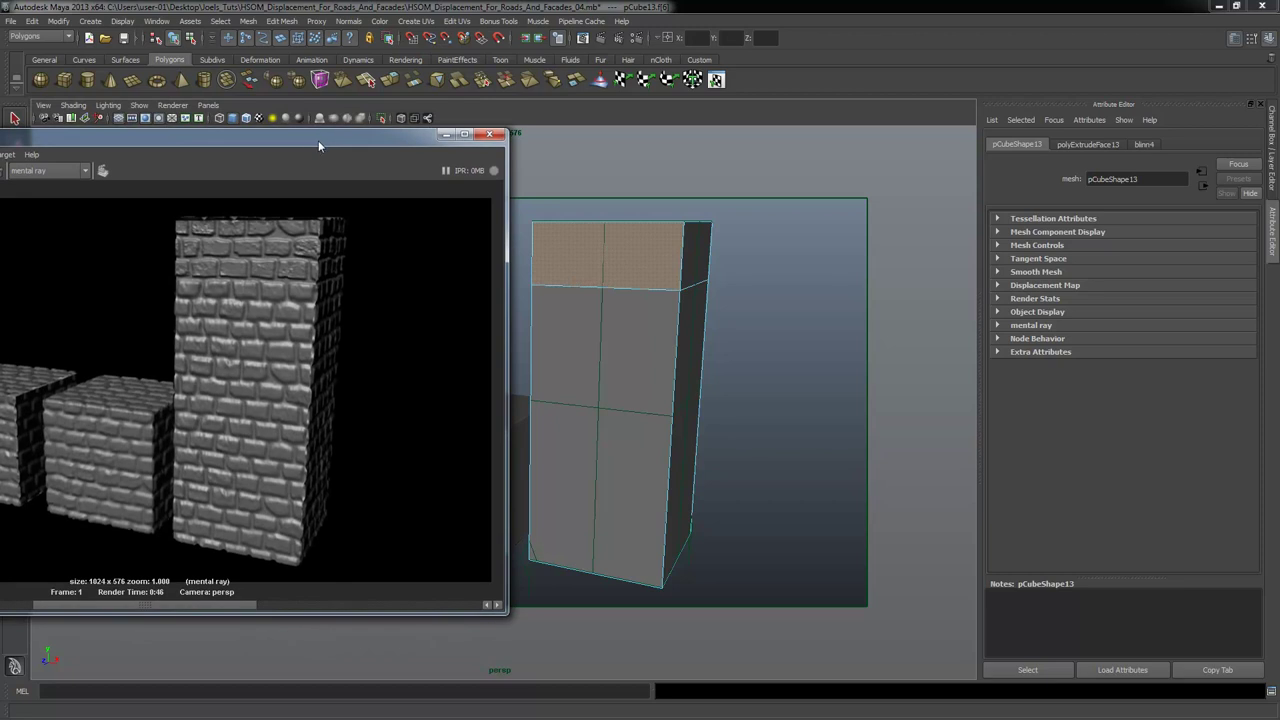
Insert a horizontal edge loop around the tall block's long lower section, slightly below the middle of that section.
click(350, 22)
mouse_move(291, 22)
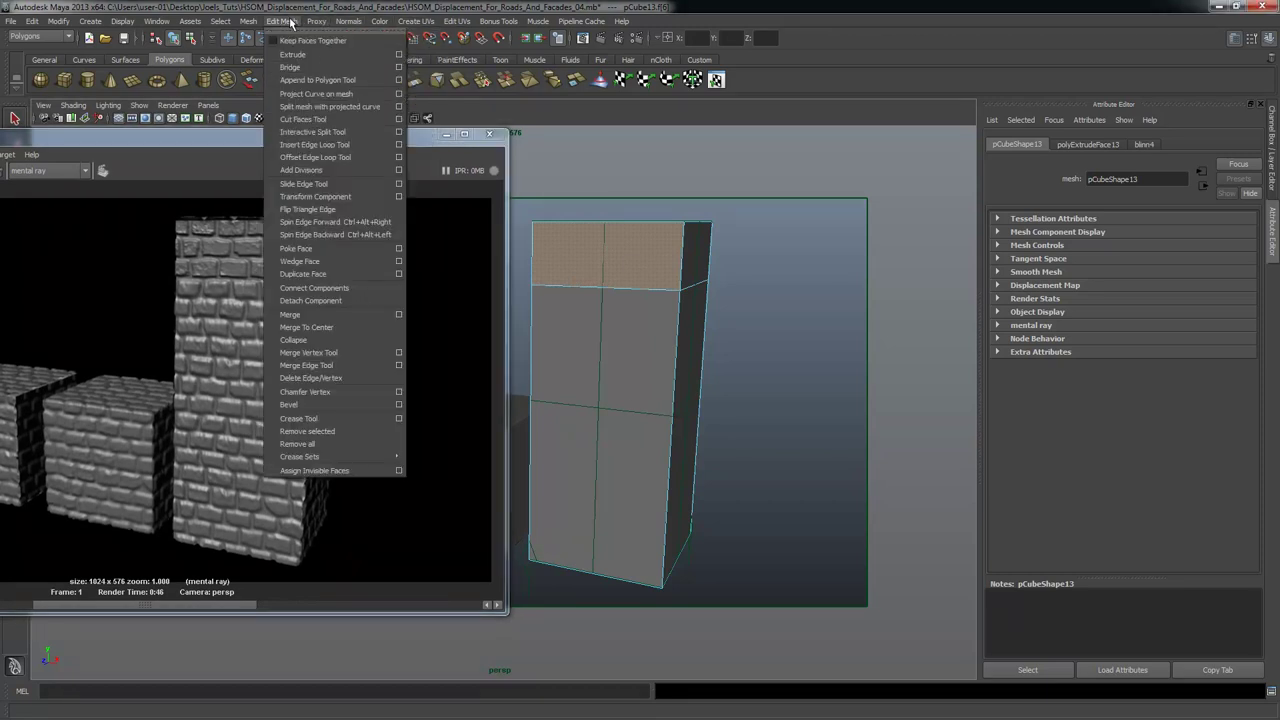
click(312, 145)
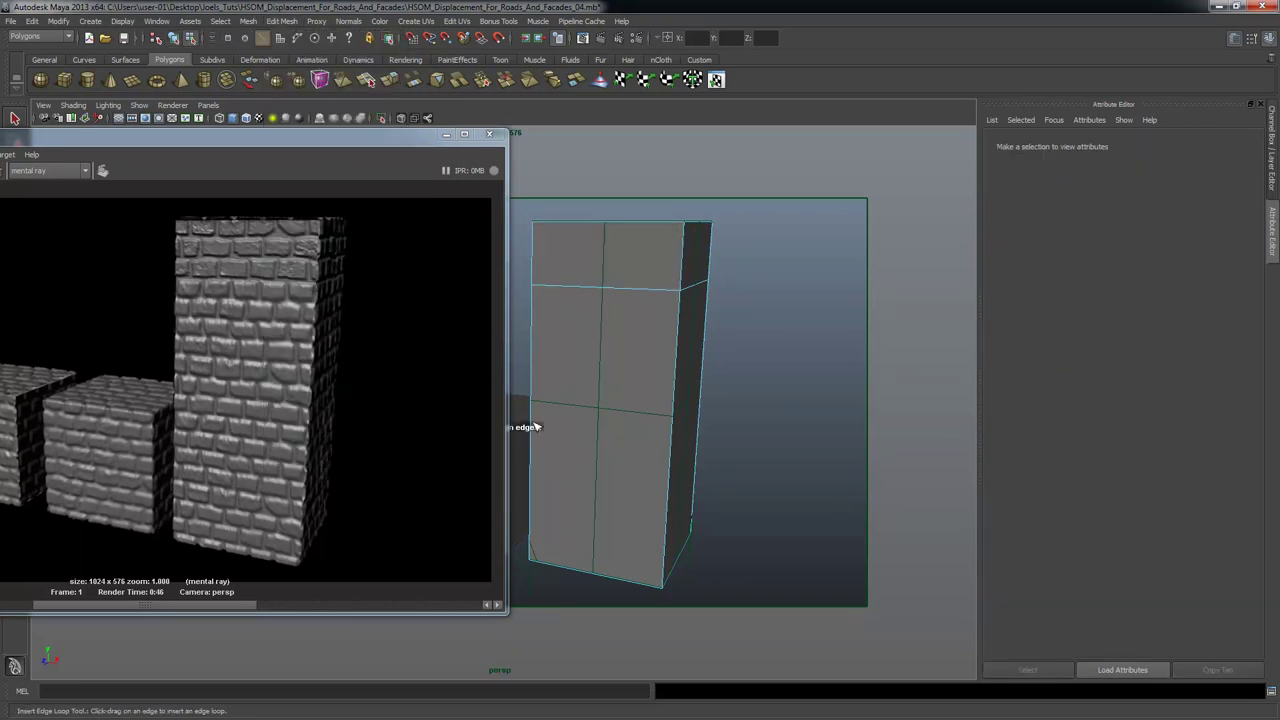
click(531, 427)
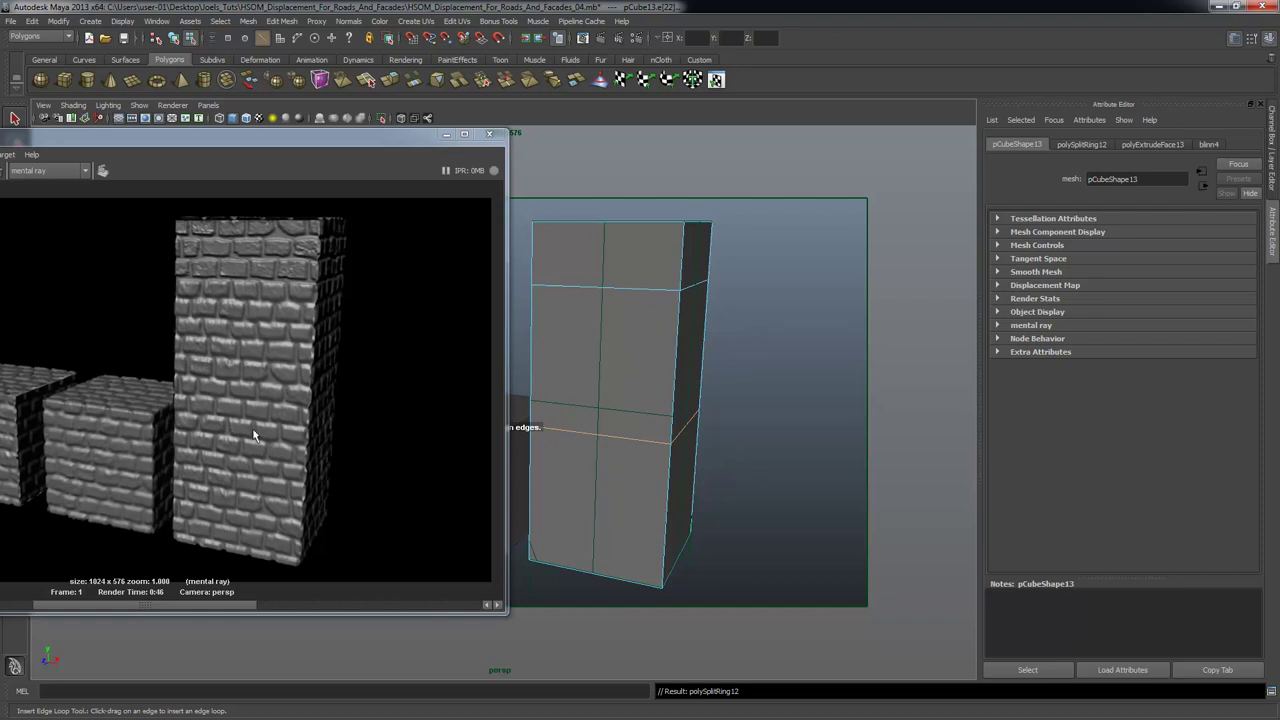
Render all three objects again and inspect the brick detail on the tall block with its new edge loop.
drag(258, 138, 500, 131)
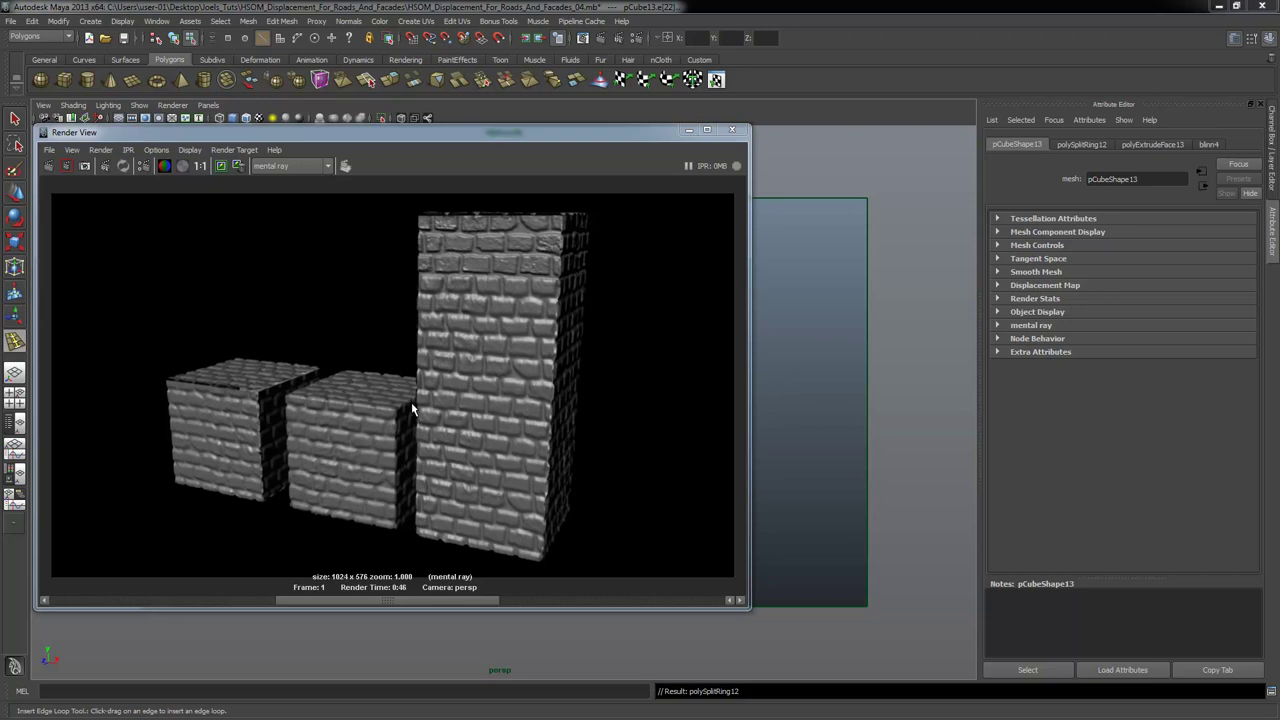
drag(515, 140, 602, 139)
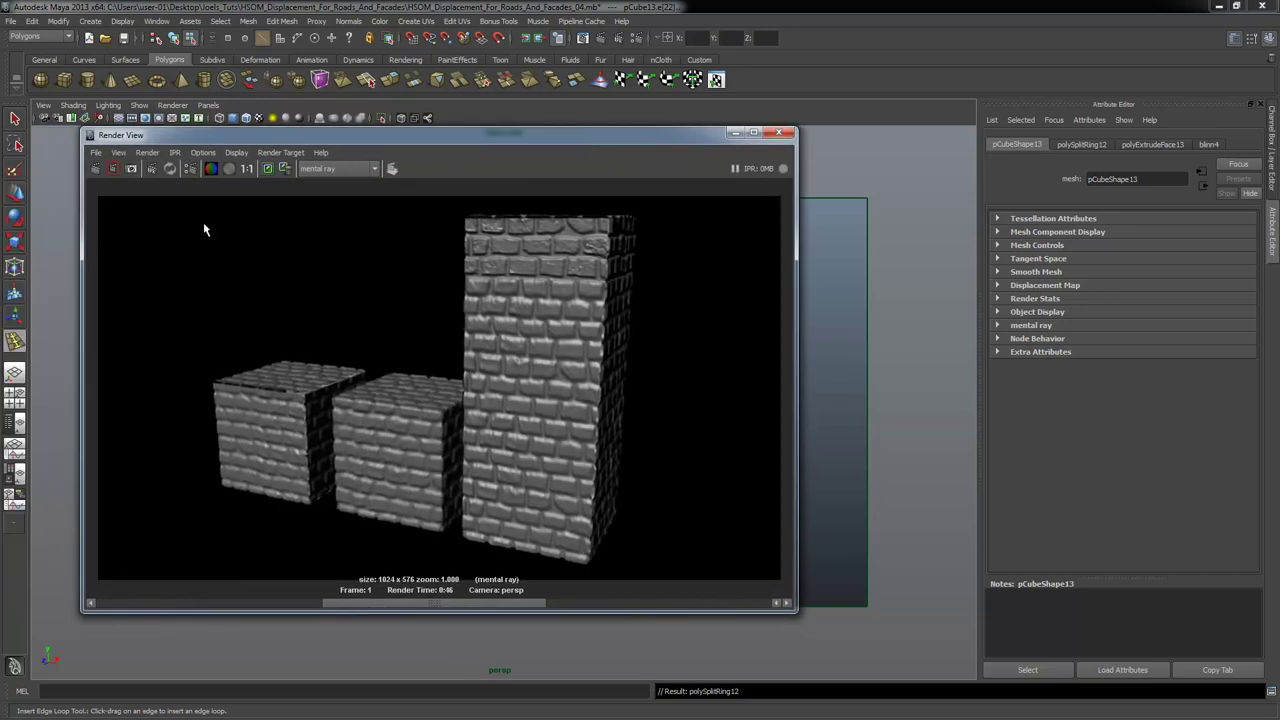
click(95, 168)
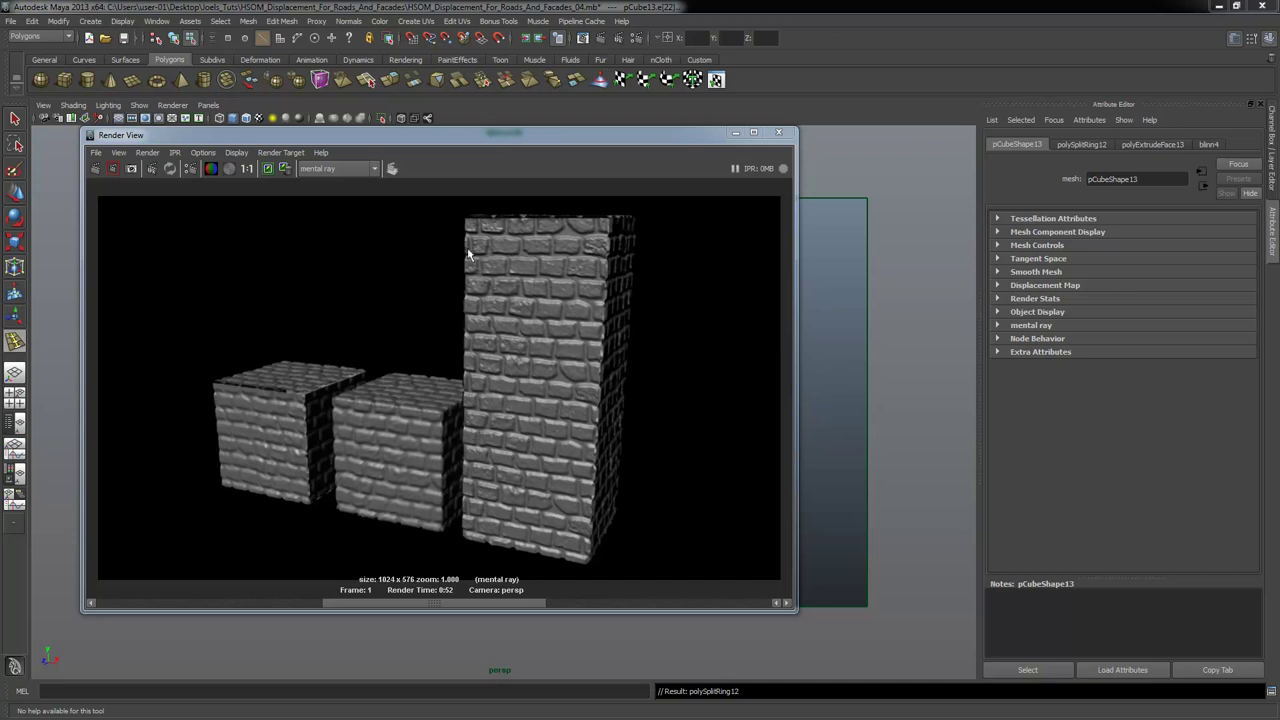
click(735, 132)
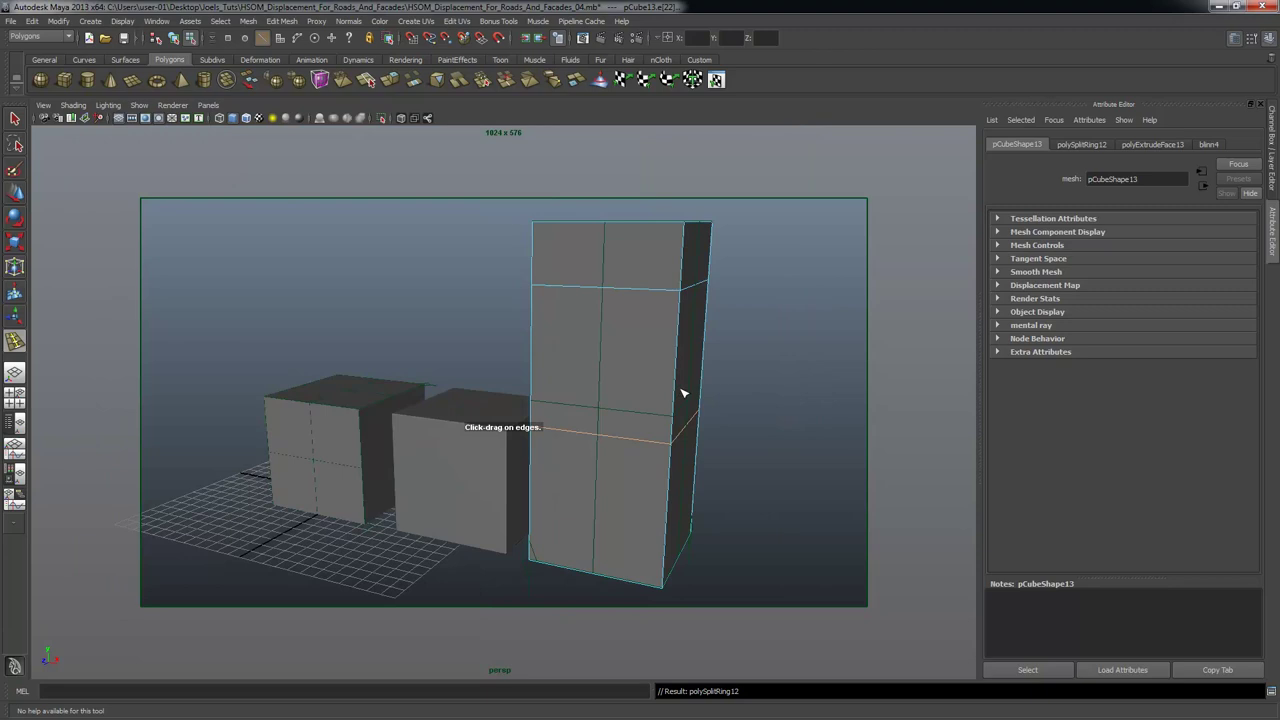
Duplicate the first cube, place the copy beyond the tall block, stretch it to a Y scale of about 2.465 and raise it level.
key(q)
click(306, 405)
key(F8)
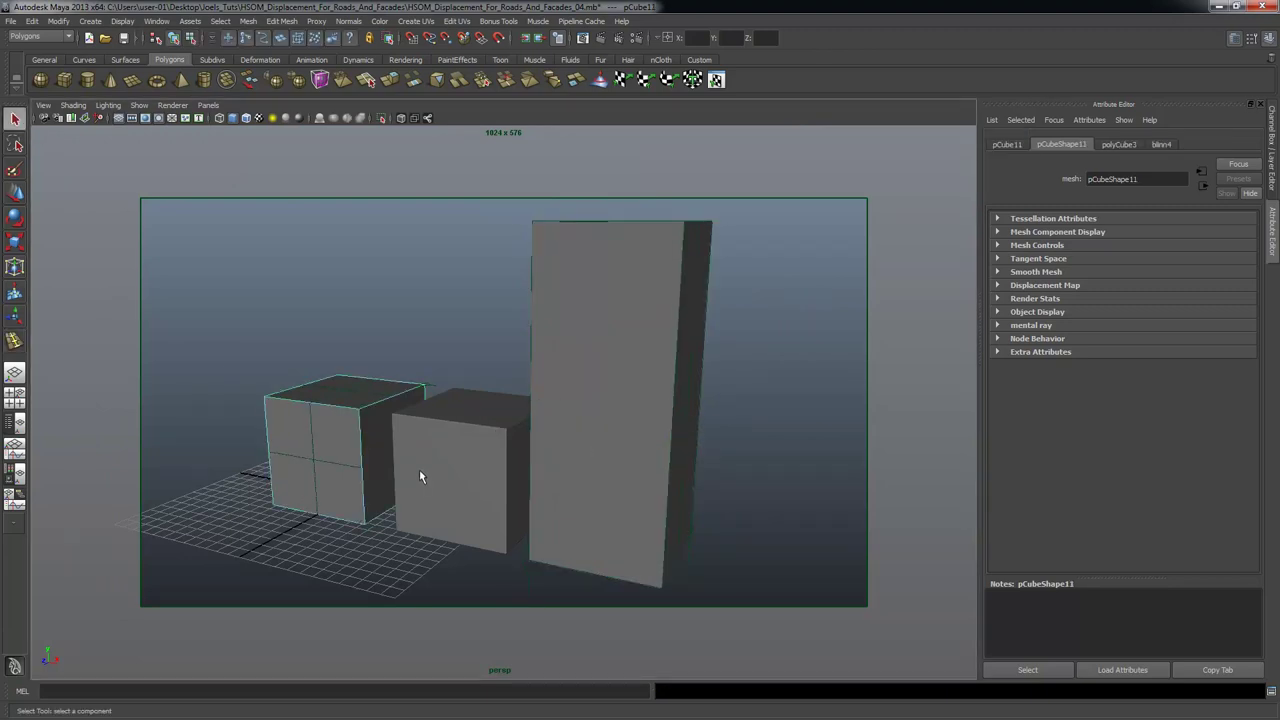
key(ctrl+d)
key(w)
drag(378, 455, 663, 466)
key(r)
drag(617, 414, 643, 322)
key(w)
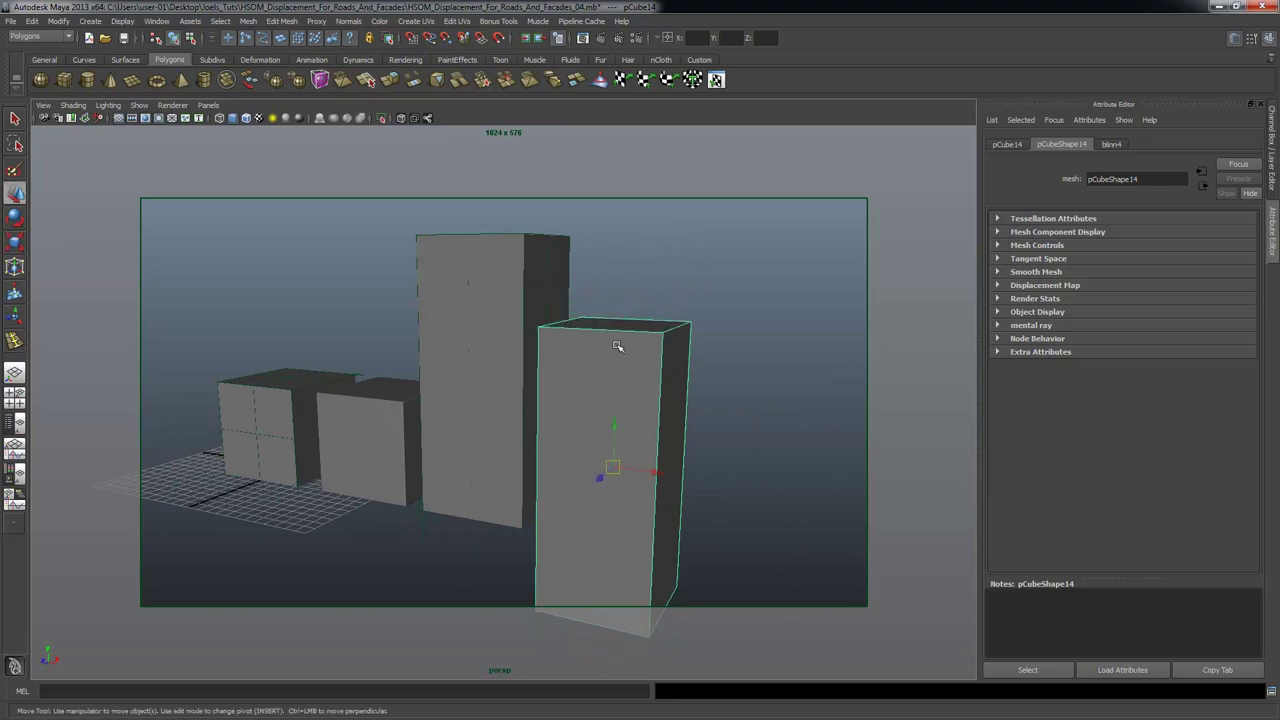
drag(611, 440, 630, 338)
Assign the existing blinn4 material to the stretched duplicate and render all four objects.
right_drag(634, 282, 735, 536)
alt+right_drag(638, 416, 223, 412)
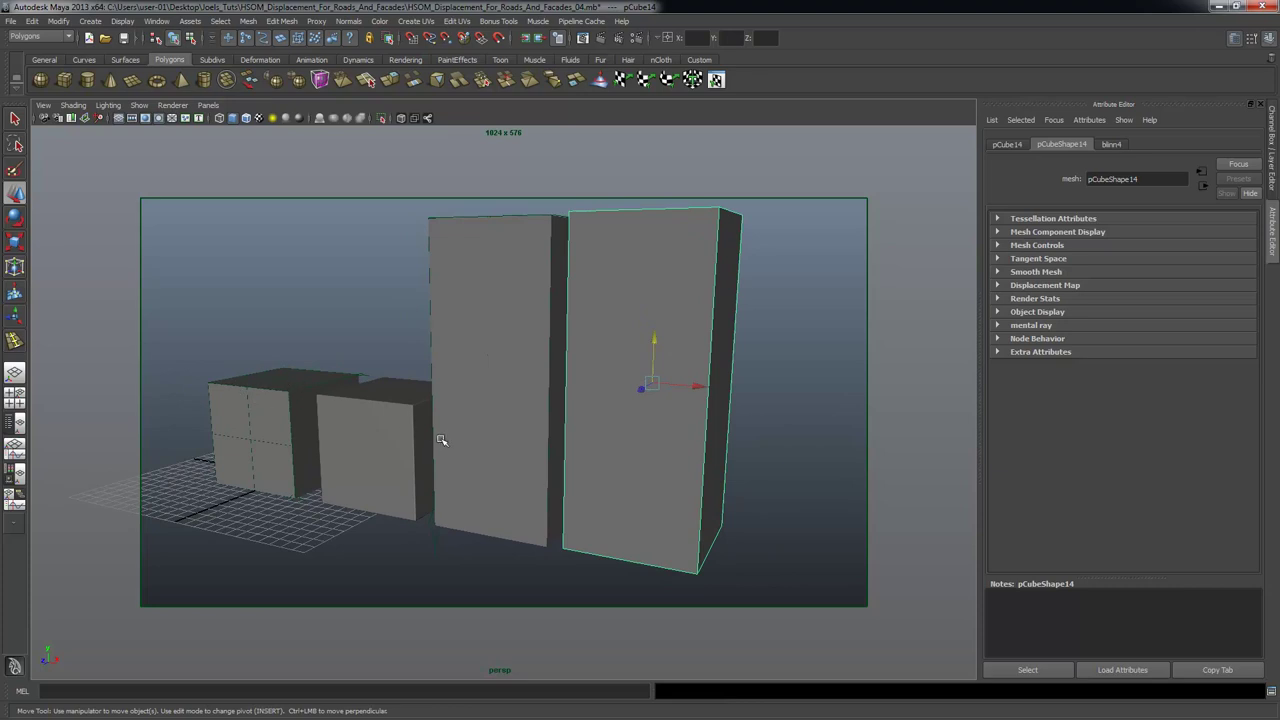
alt+drag(439, 440, 441, 443)
click(604, 38)
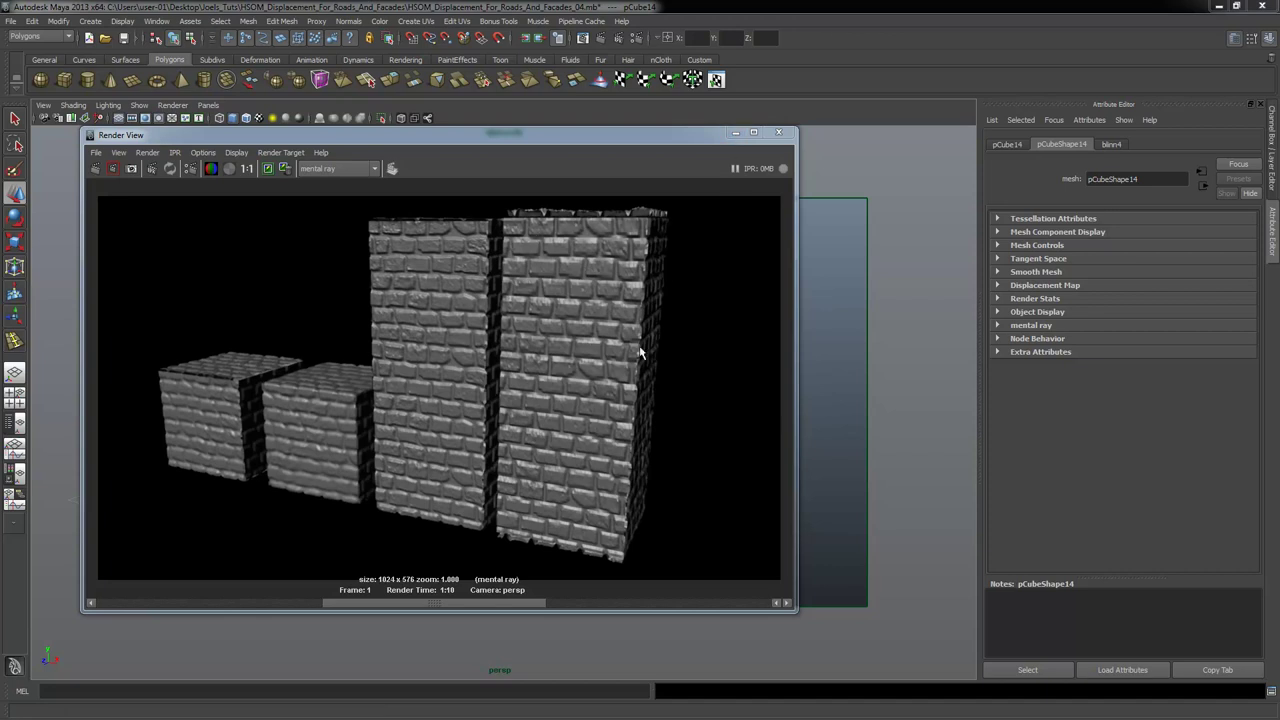
click(745, 131)
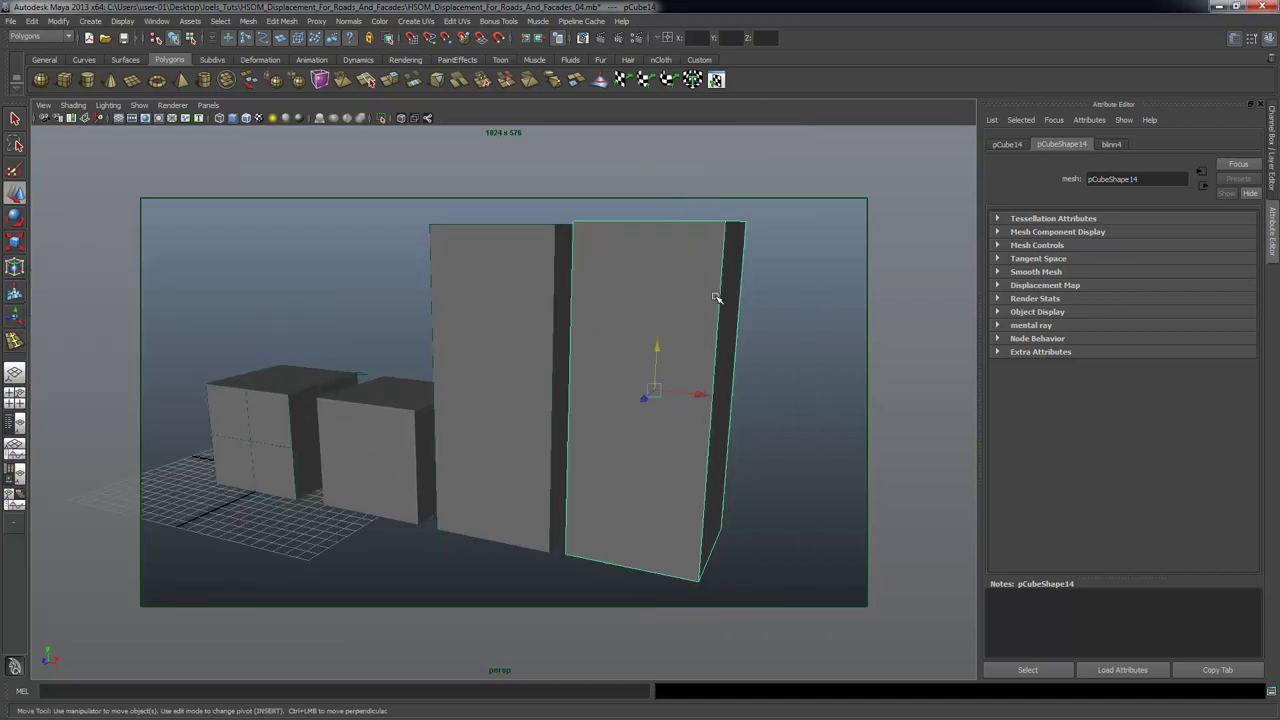
Show the stretched duplicate's transform values and delete its construction history.
click(1274, 147)
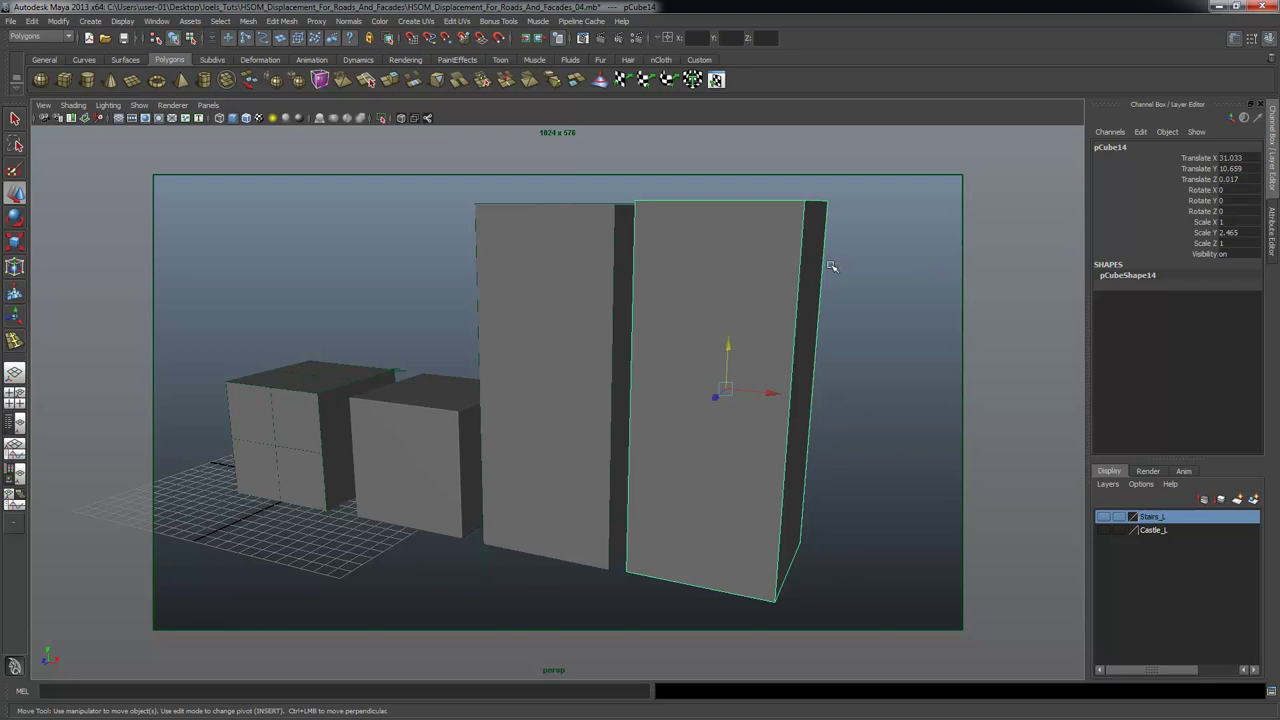
click(596, 278)
click(700, 280)
click(60, 22)
mouse_move(32, 22)
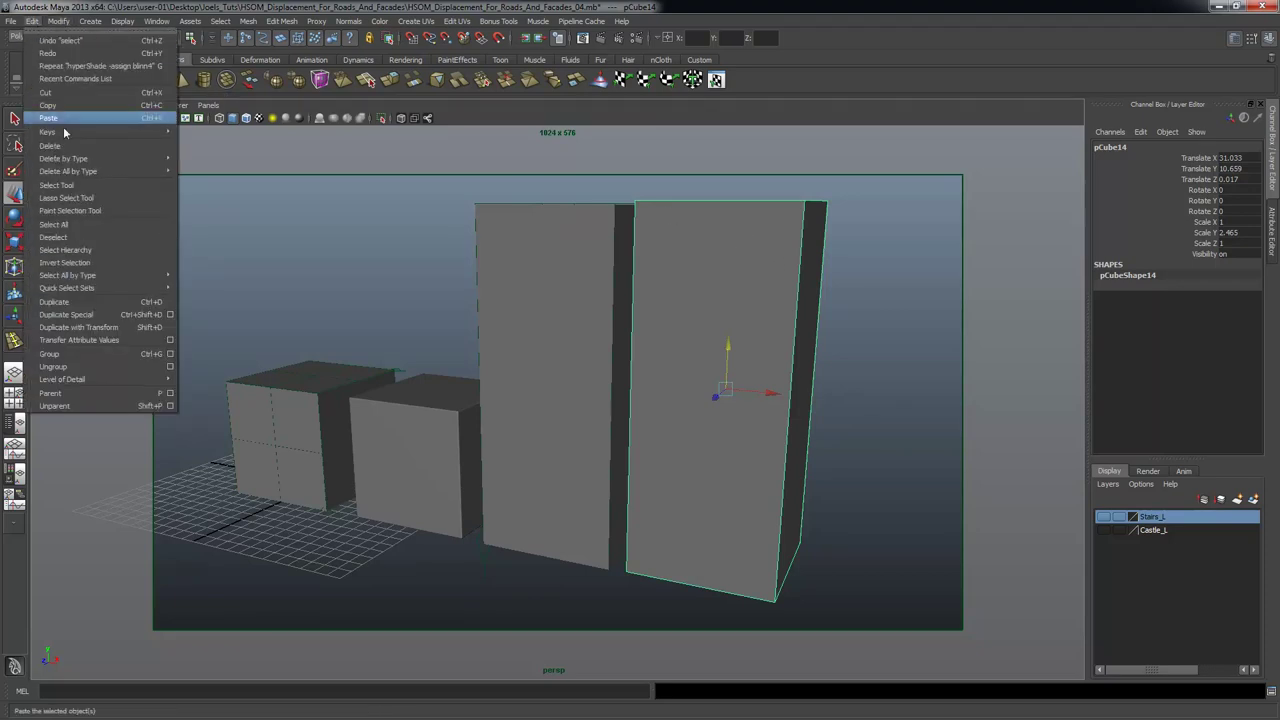
mouse_move(80, 158)
click(230, 162)
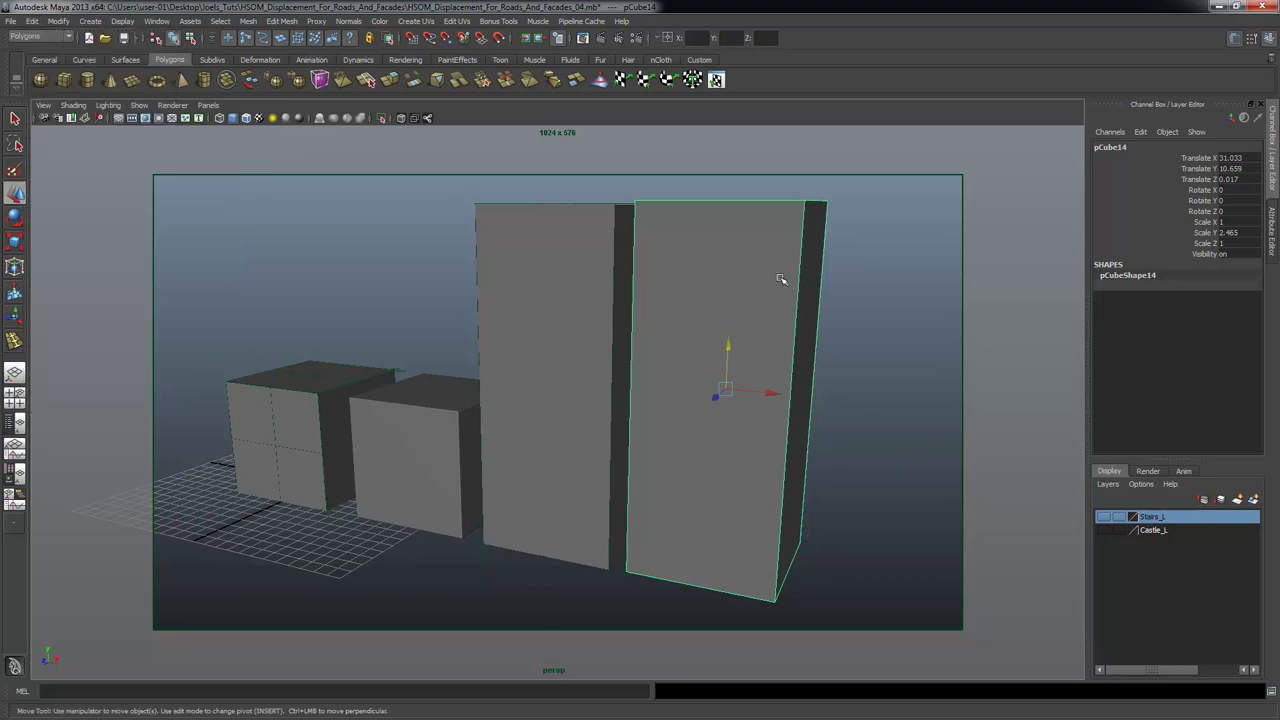
Freeze the stretched duplicate's translate, rotate and scale transformations.
click(1234, 242)
click(1249, 232)
click(59, 21)
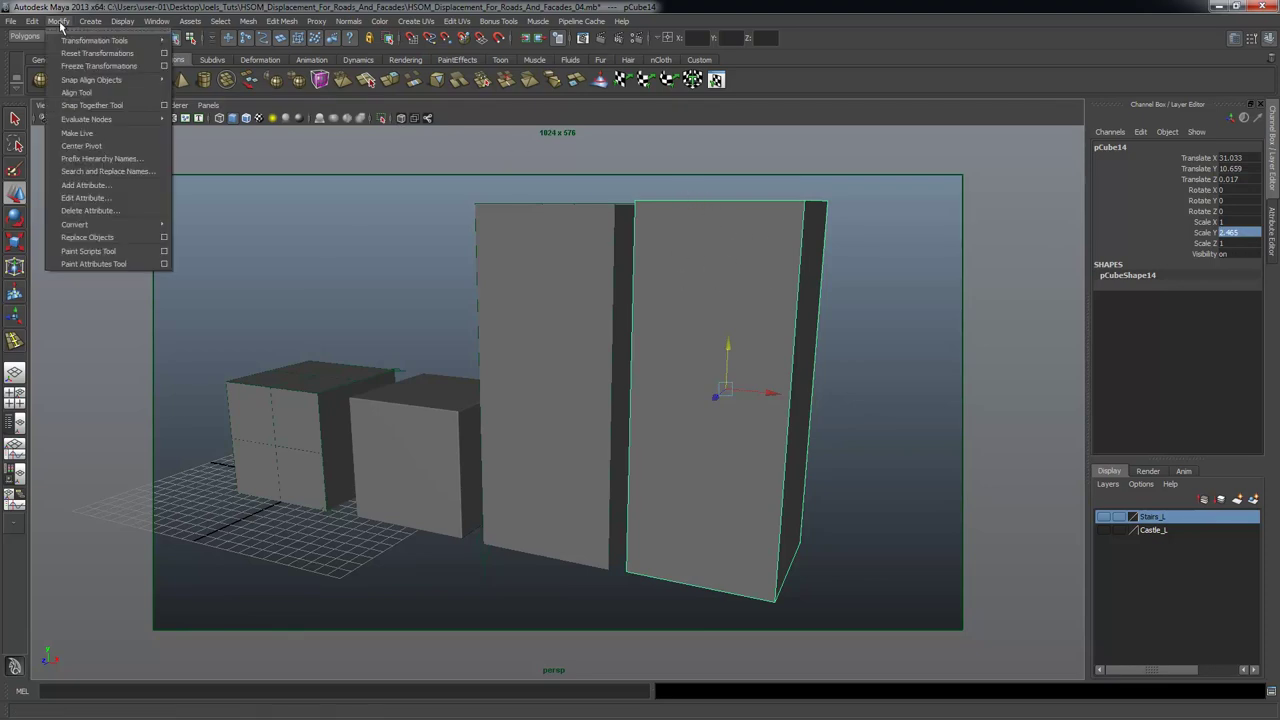
click(163, 66)
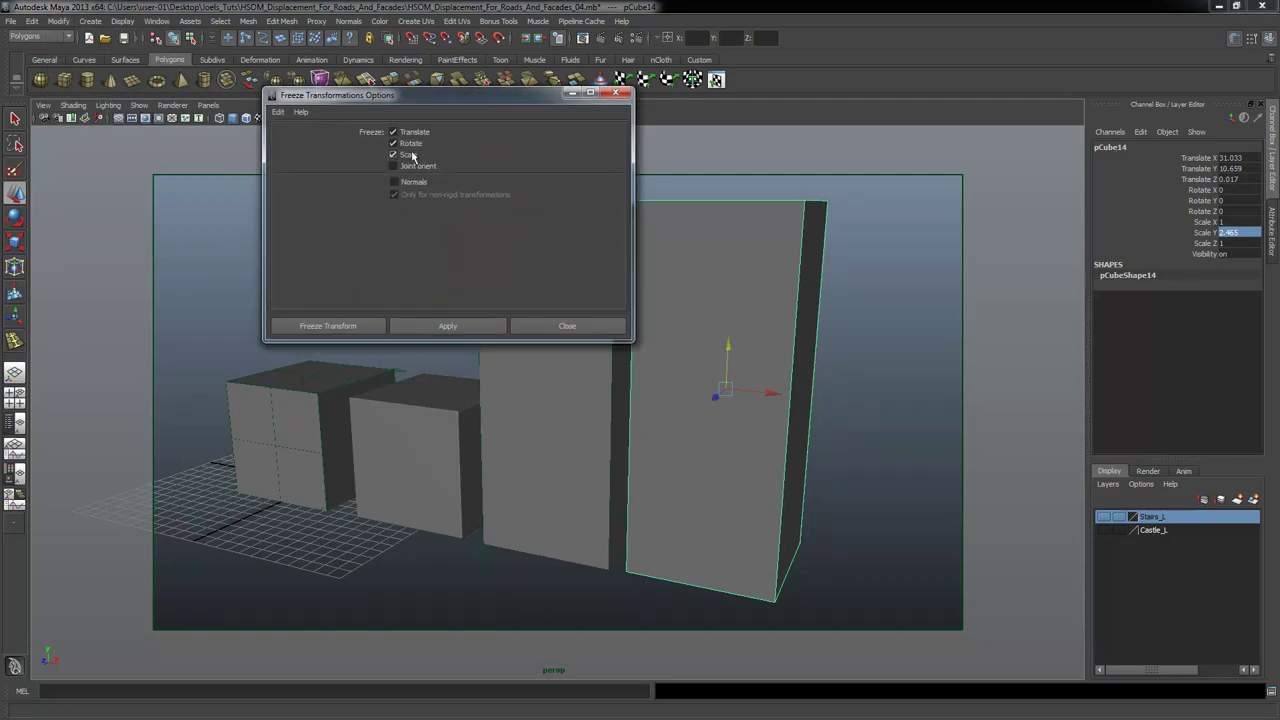
click(425, 326)
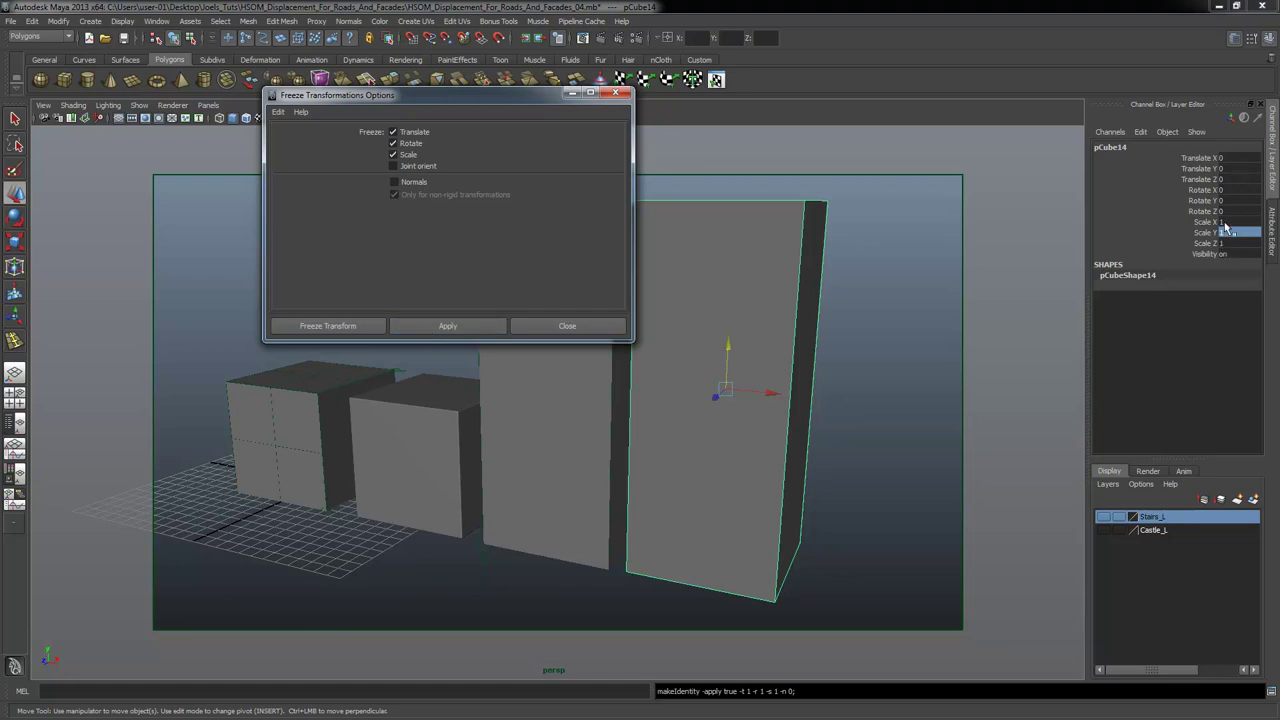
click(615, 93)
click(889, 276)
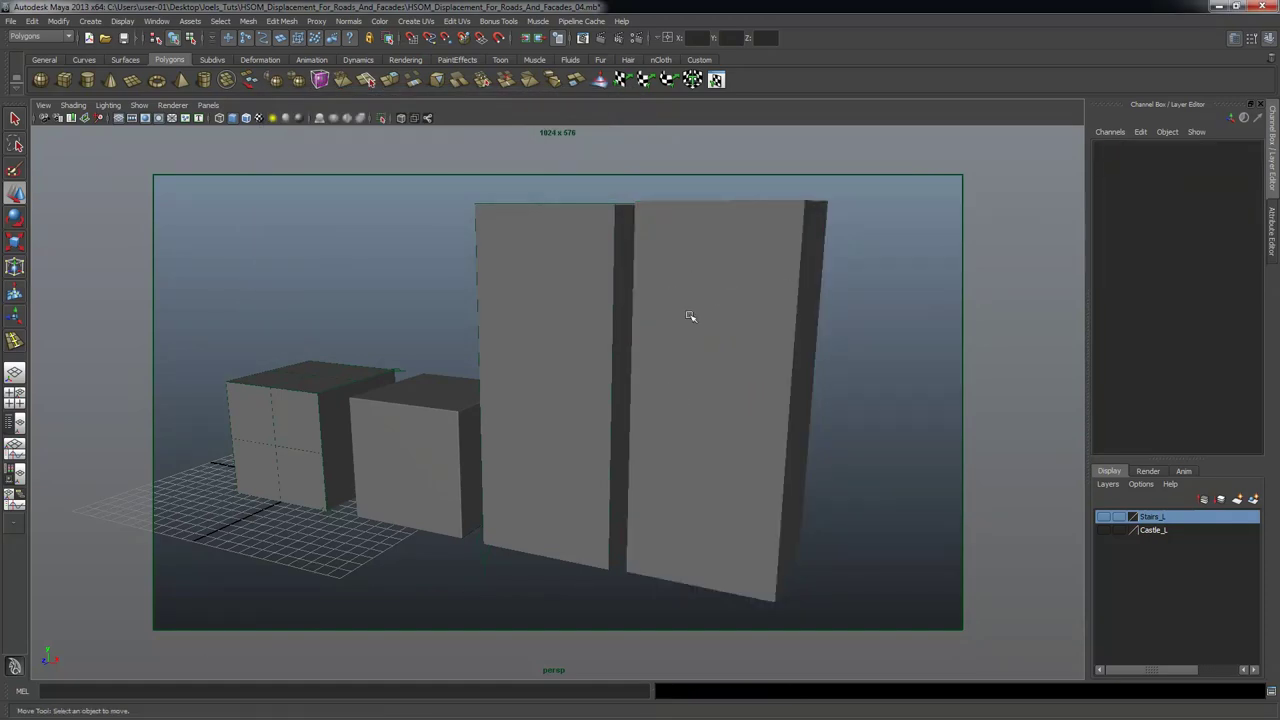
Delete both tall blocks and the middle cube, keeping only the first cube.
click(745, 274)
click(551, 291)
click(700, 286)
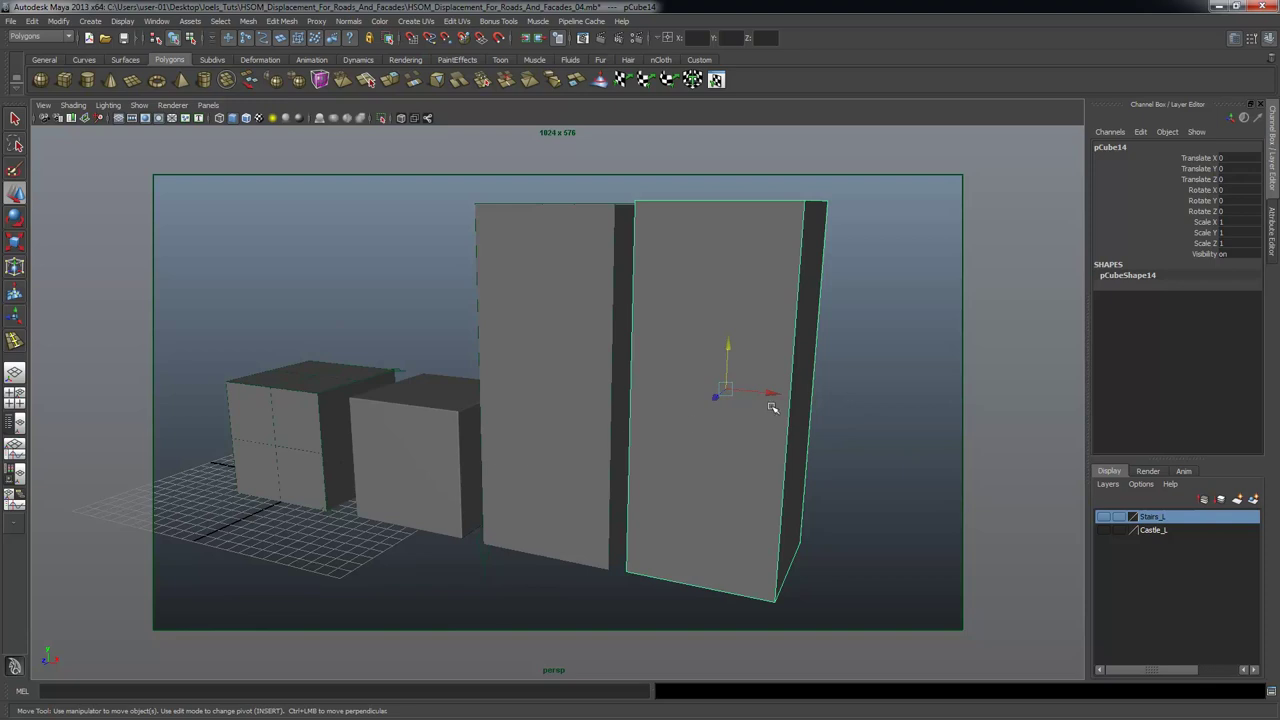
alt+drag(751, 350, 680, 334)
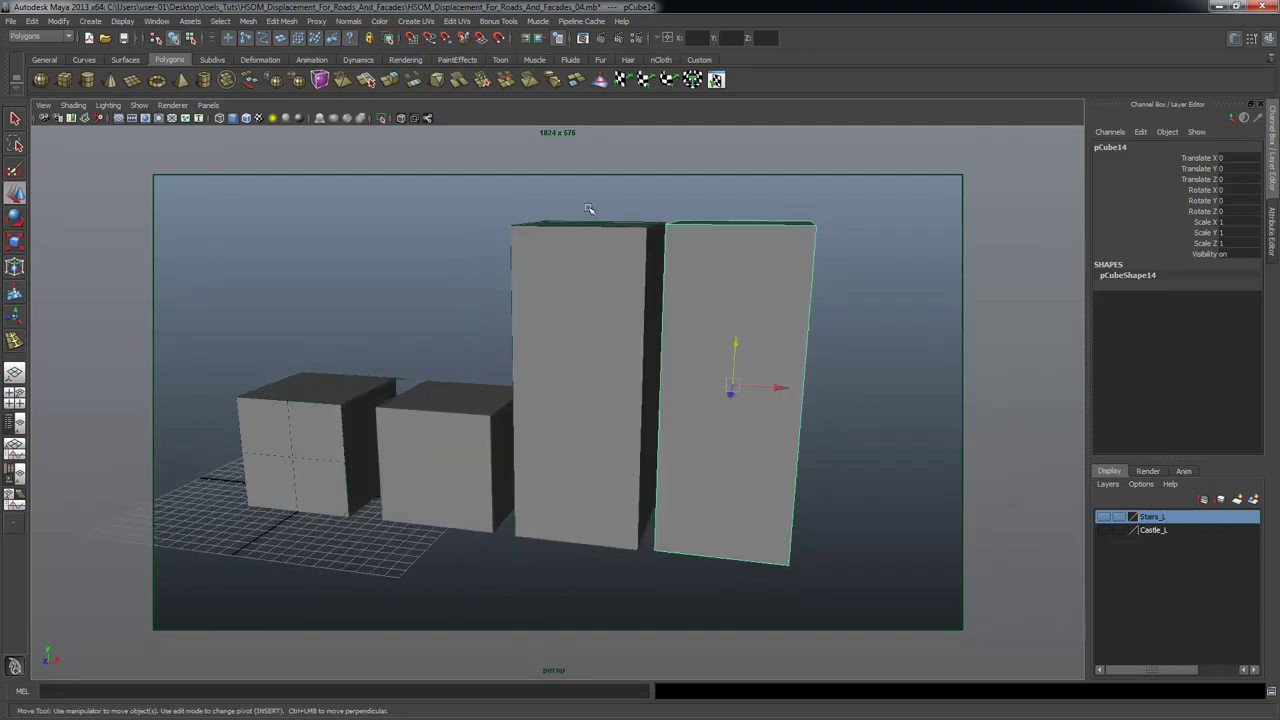
ctrl+shift+drag(589, 209, 806, 348)
key(Delete)
click(458, 452)
key(Delete)
Create a polygon sphere about as tall as the remaining cube and place it alongside at about X 9.8, Y 4.4.
click(259, 377)
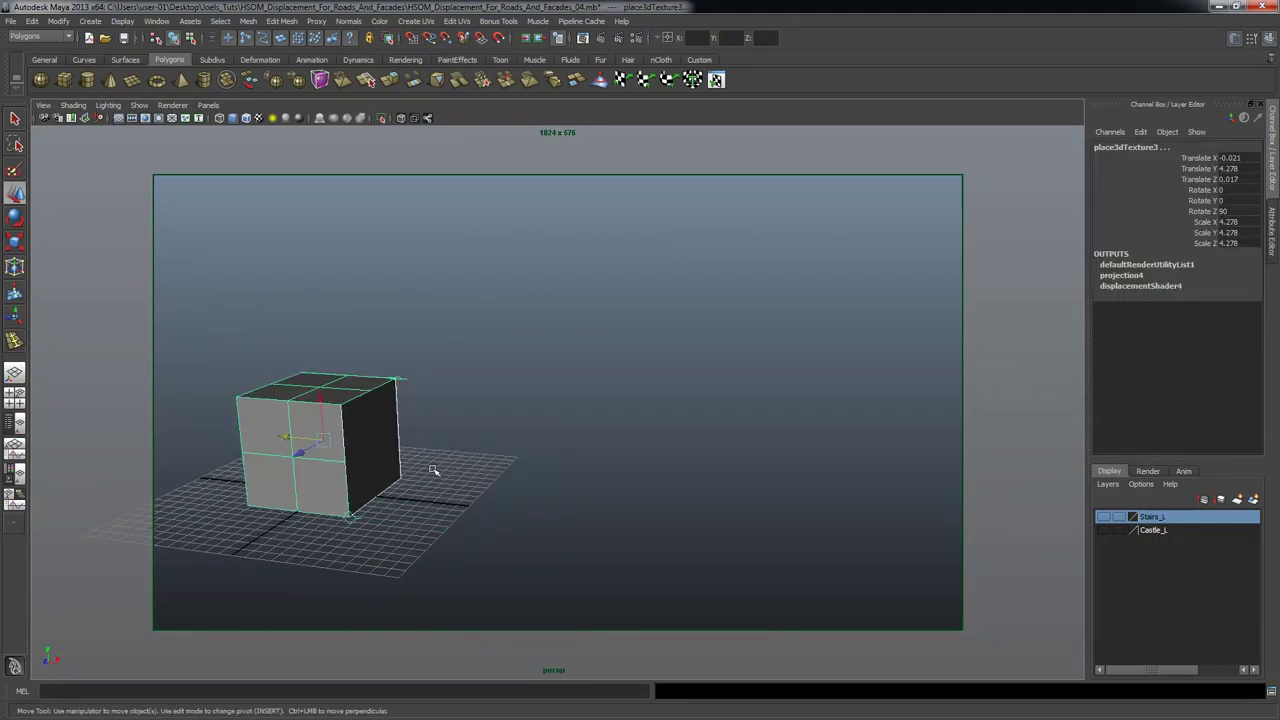
key(f)
alt+drag(649, 483, 534, 420)
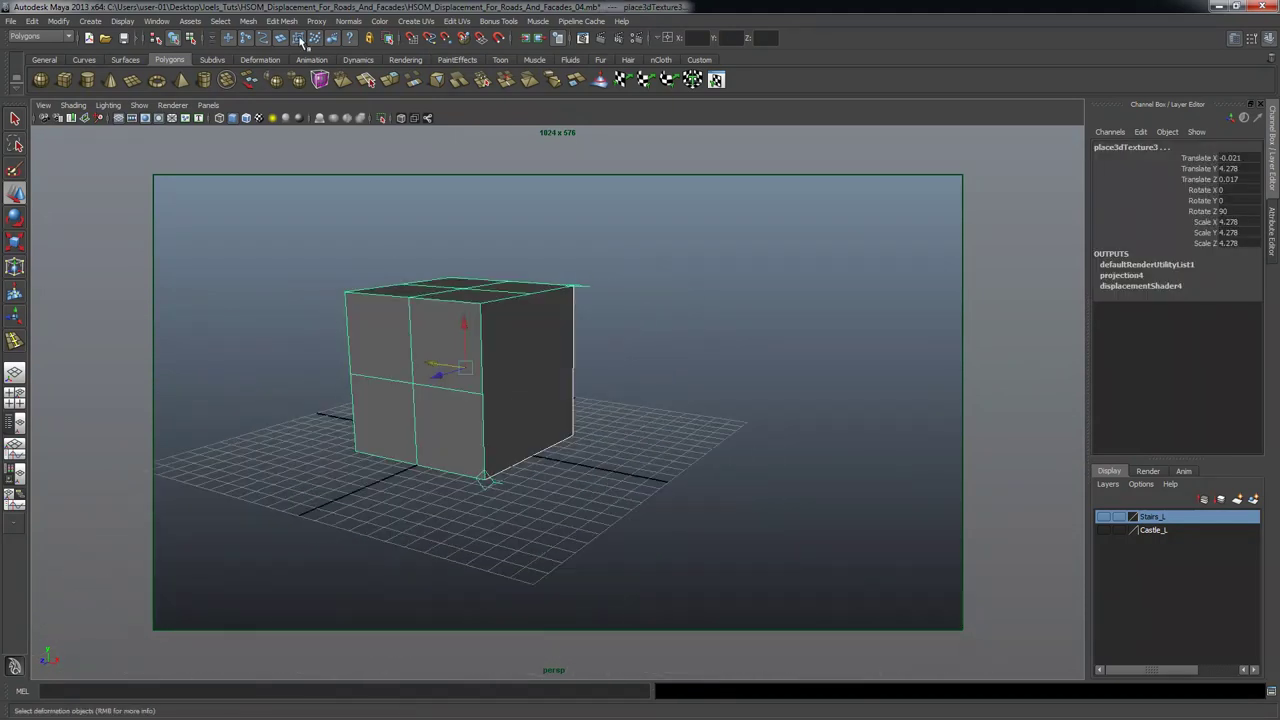
alt+middle_drag(643, 286, 593, 287)
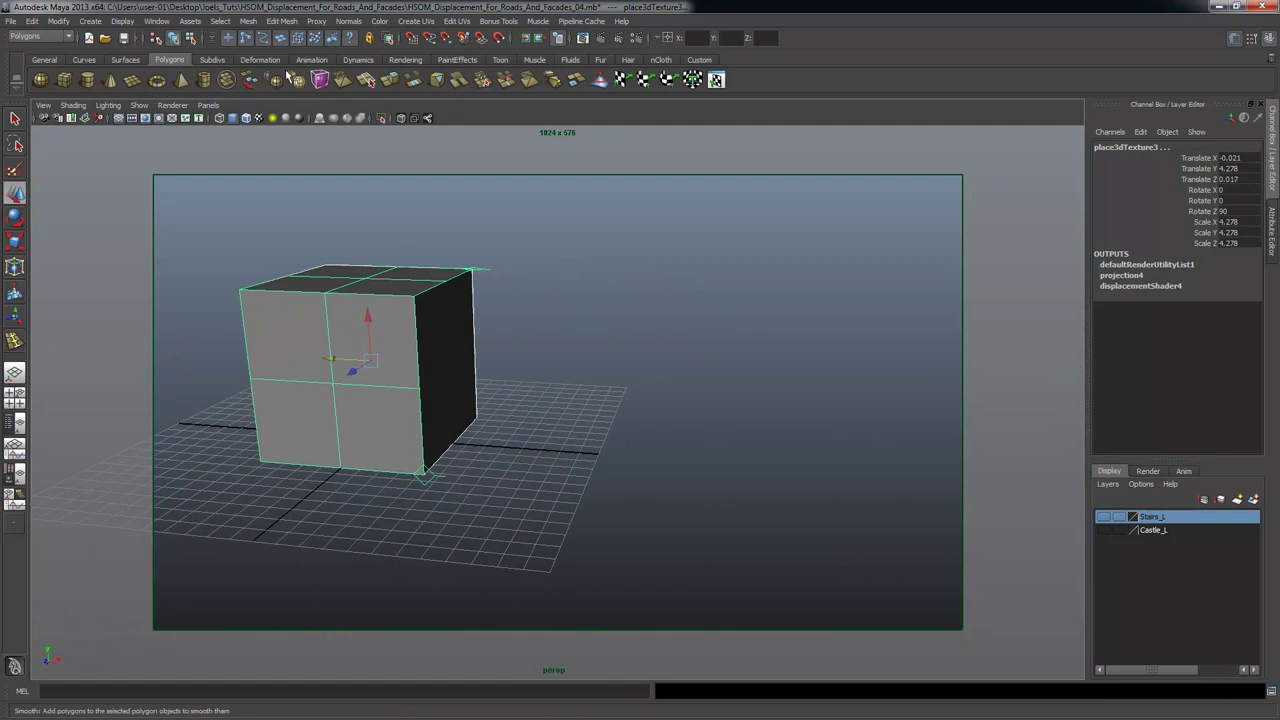
click(91, 21)
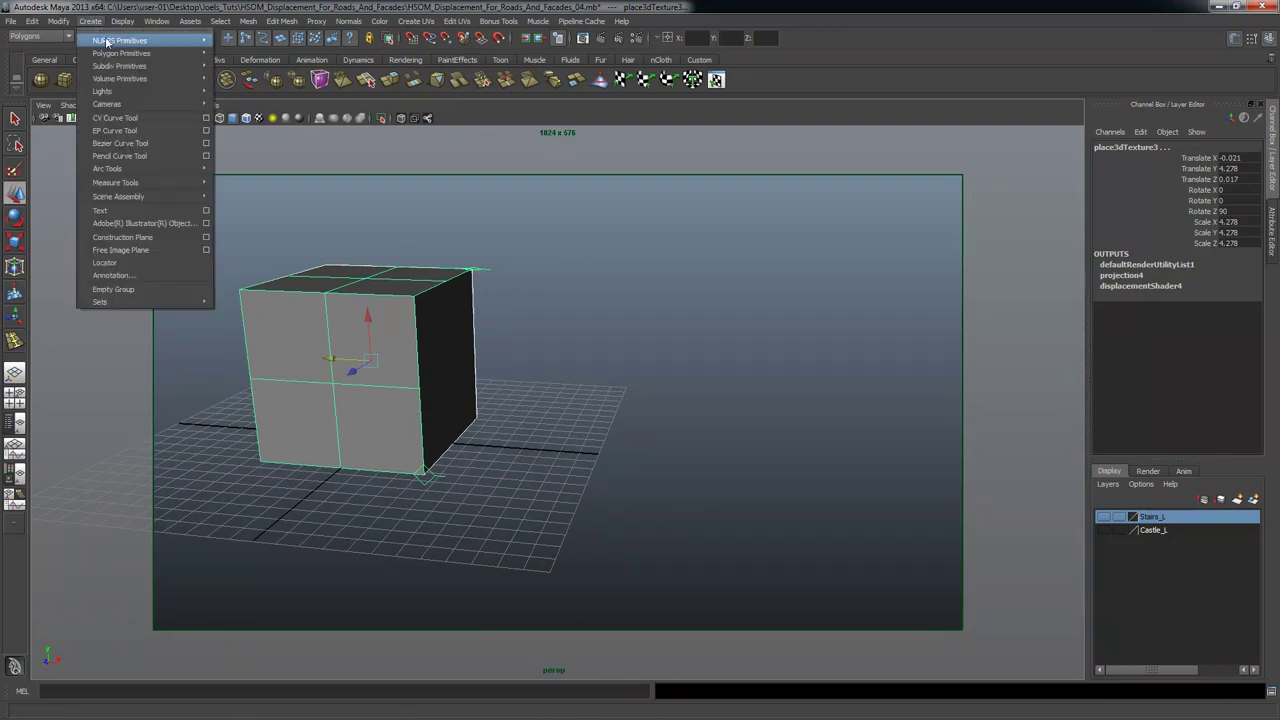
mouse_move(121, 53)
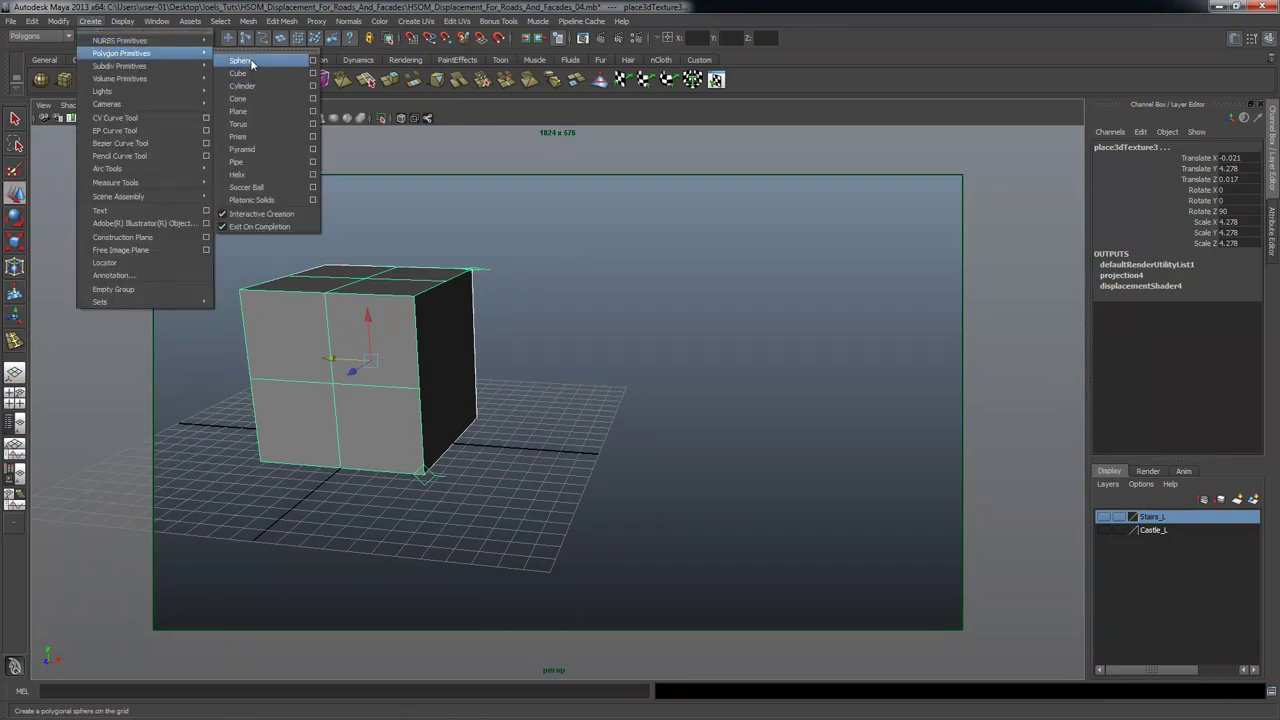
click(250, 58)
drag(632, 440, 674, 349)
key(w)
middle_drag(680, 354, 603, 334)
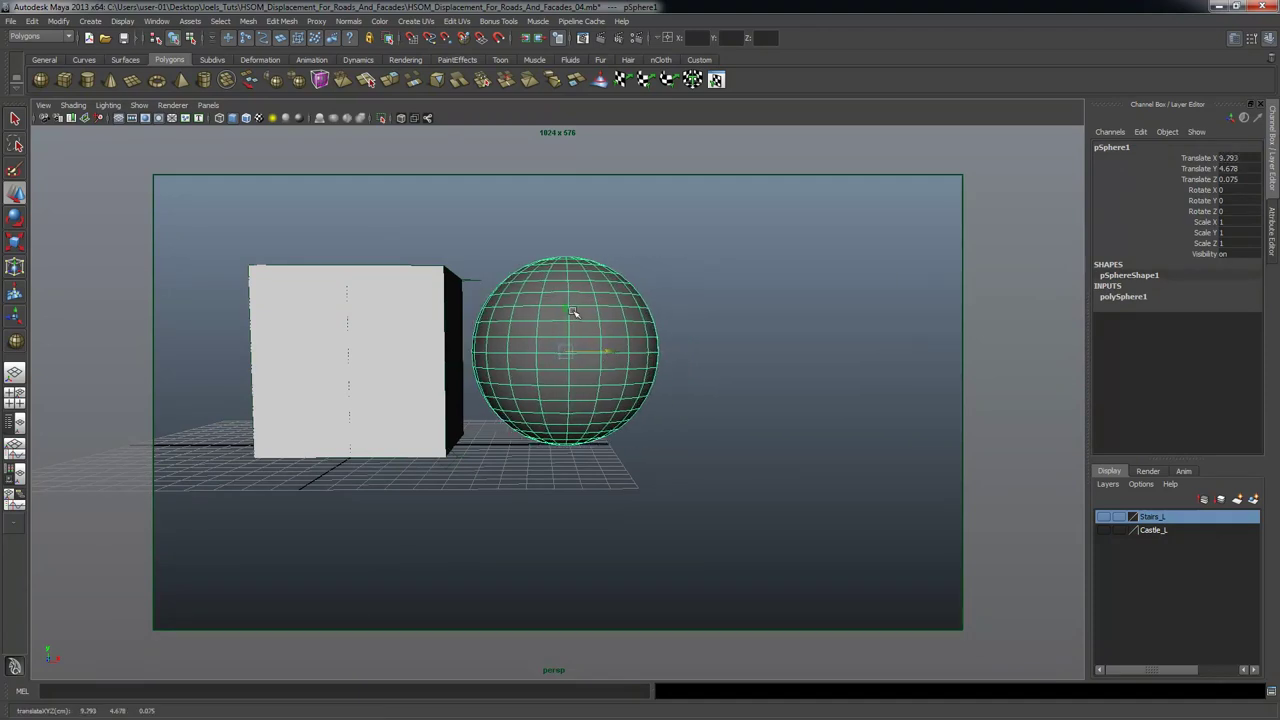
Show the Stairs_L layer and move the stairs away from the cube to about X -2.516.
click(1103, 516)
alt+drag(703, 423, 463, 429)
click(516, 447)
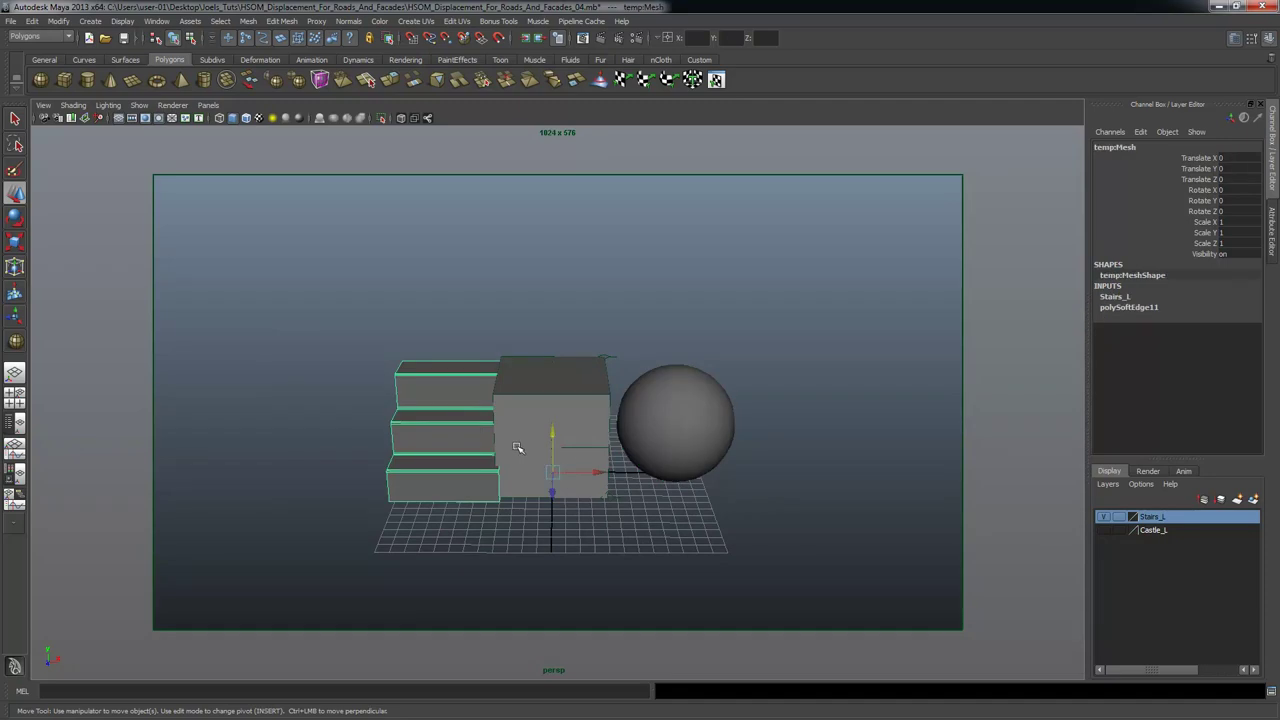
drag(600, 470, 563, 471)
alt+right_drag(563, 471, 700, 447)
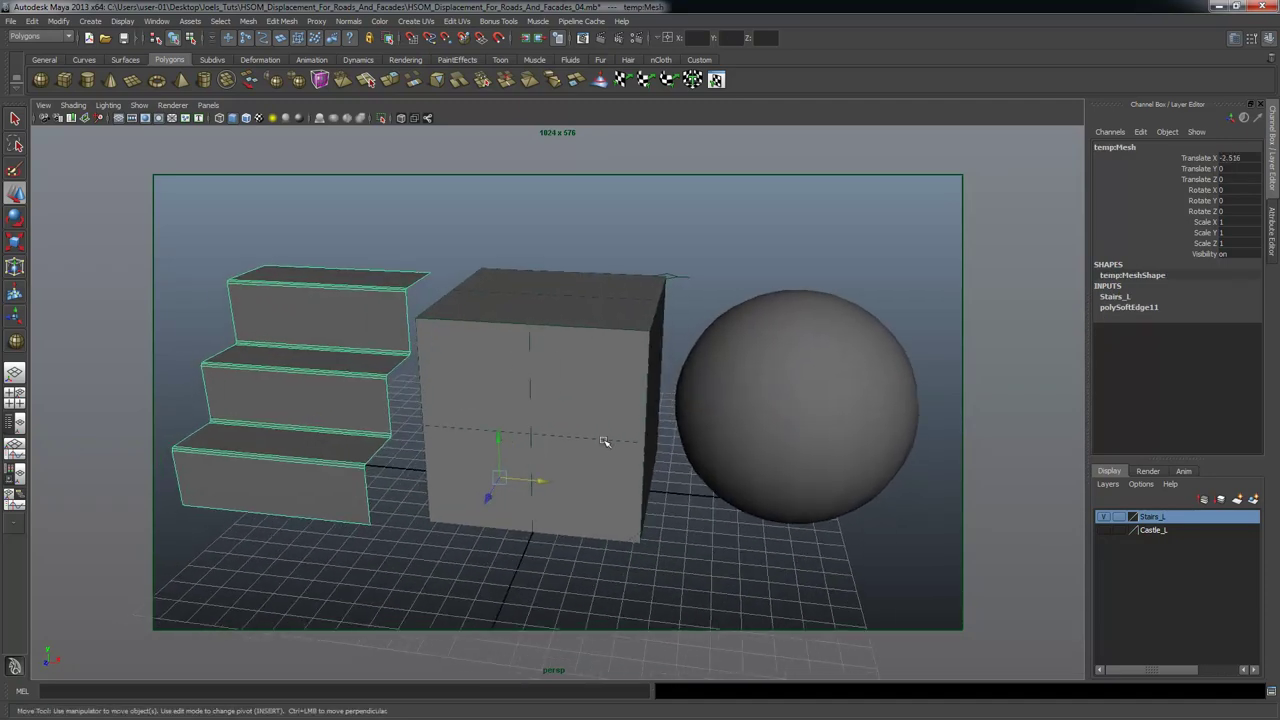
Assign the existing blinn4 material to the sphere.
key(q)
alt+drag(690, 300, 709, 297)
alt+drag(814, 383, 808, 376)
click(790, 333)
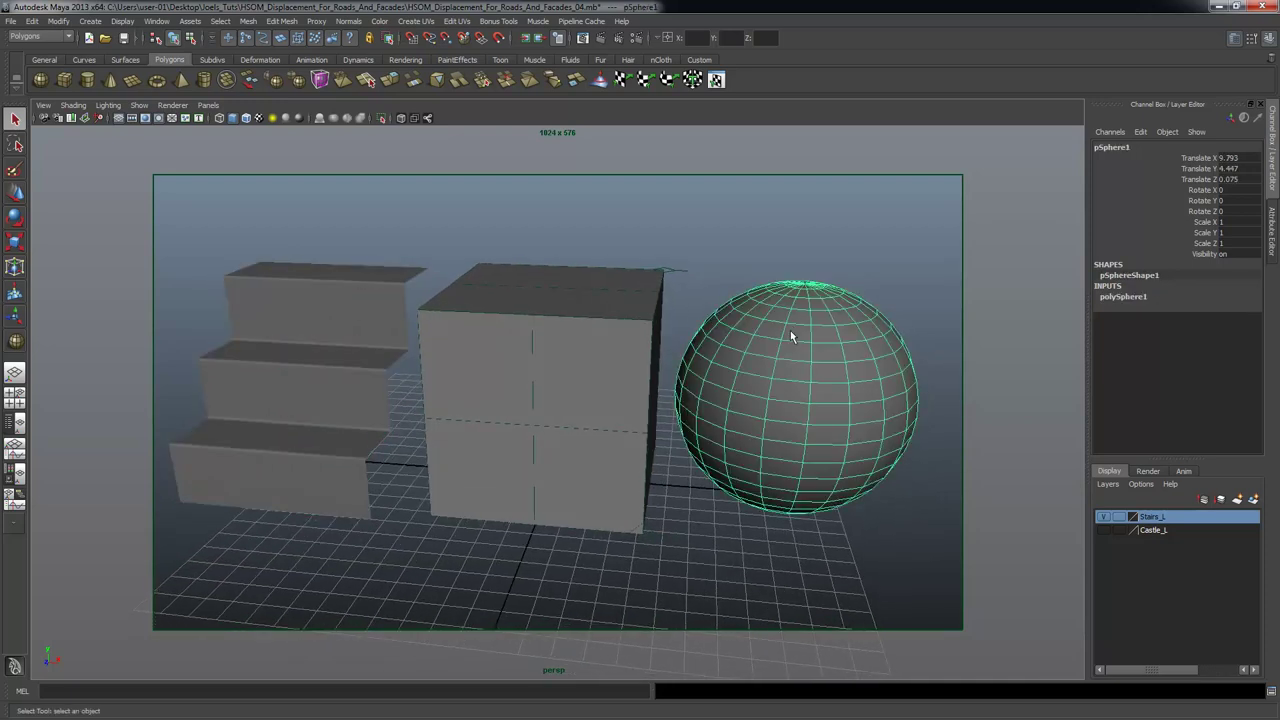
mouse_move(795, 323)
right_down()
mouse_move(763, 548)
mouse_move(887, 573)
right_up()
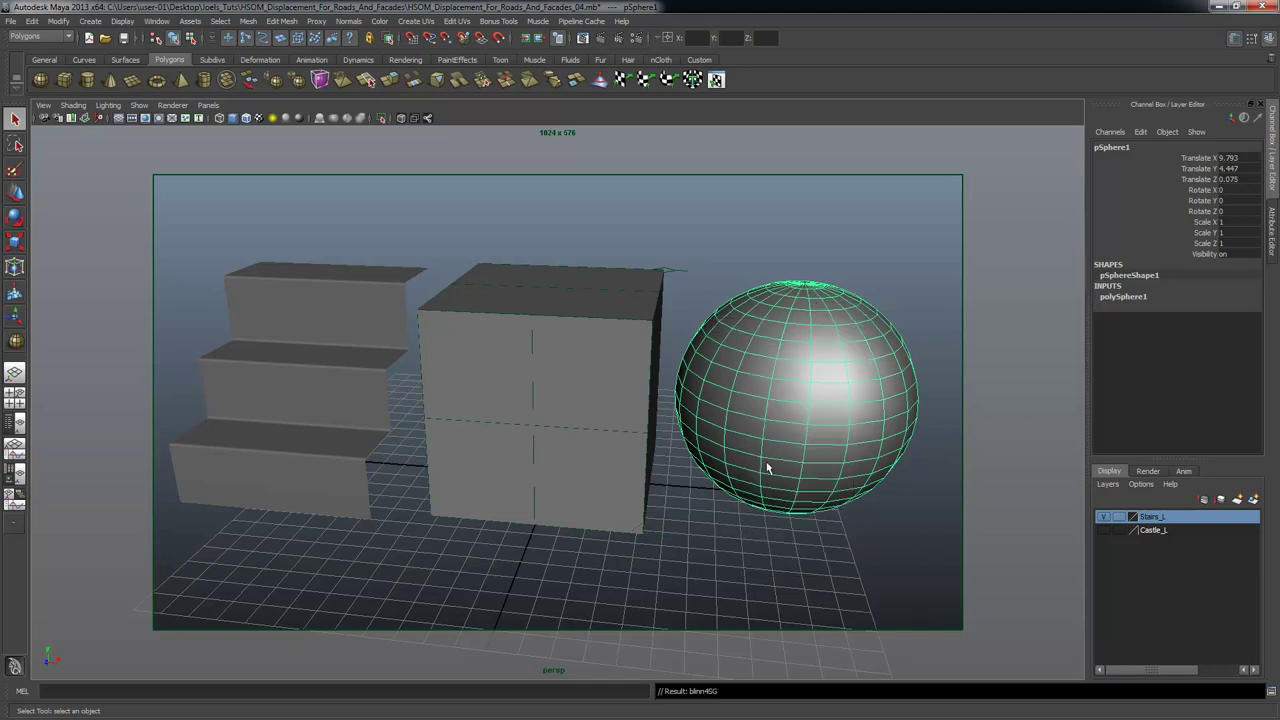
Assign the existing blinn4 material to the stairs and render the stairs, cube and sphere together.
click(540, 257)
click(538, 318)
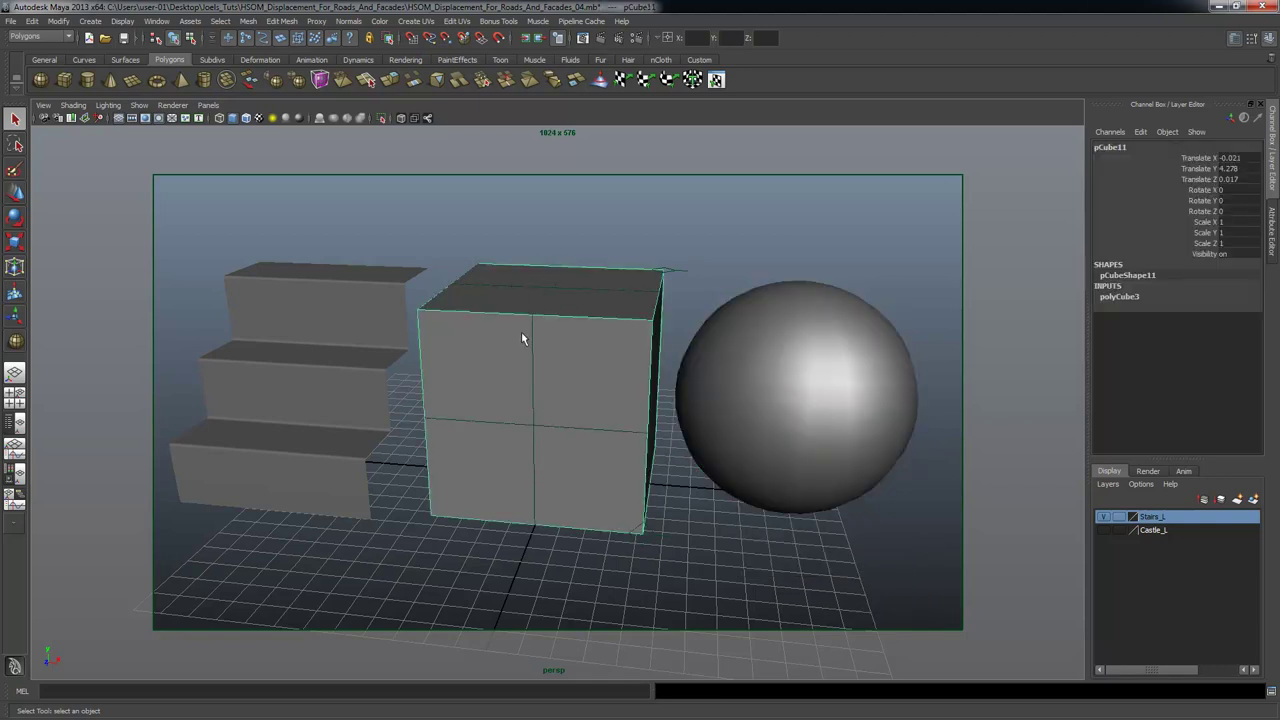
click(366, 289)
right_click(357, 288)
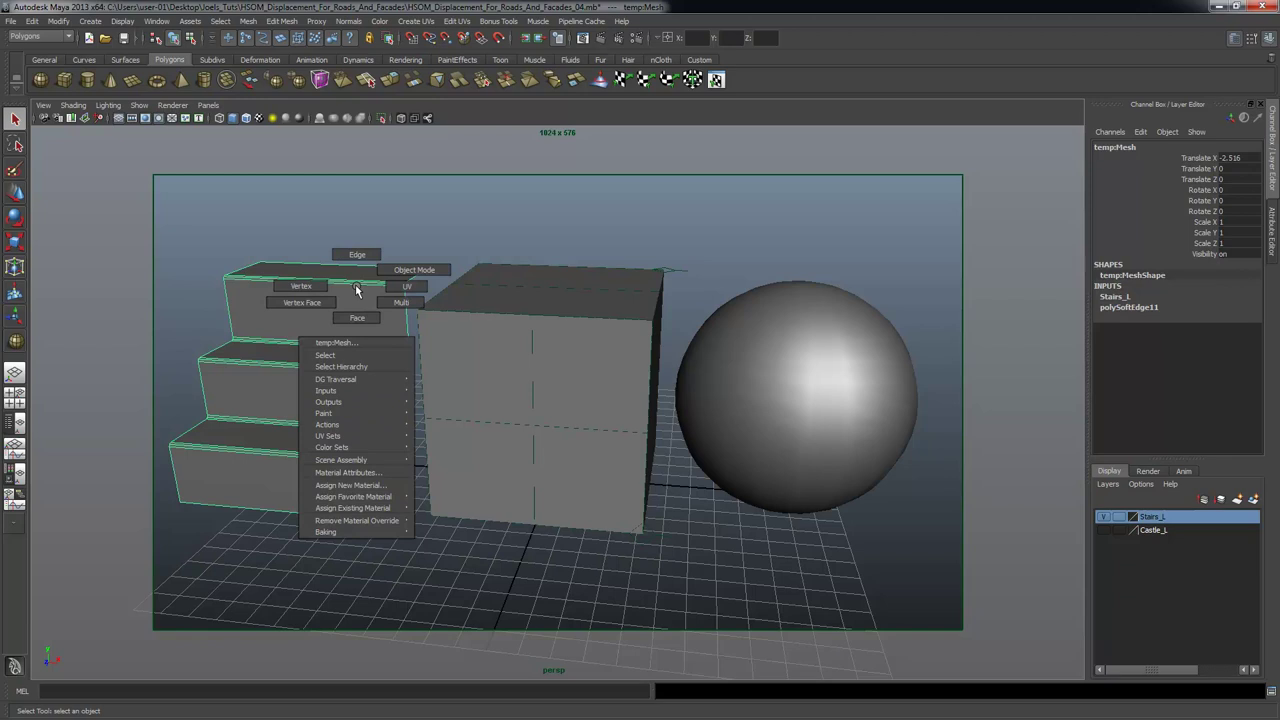
right_drag(357, 287, 440, 541)
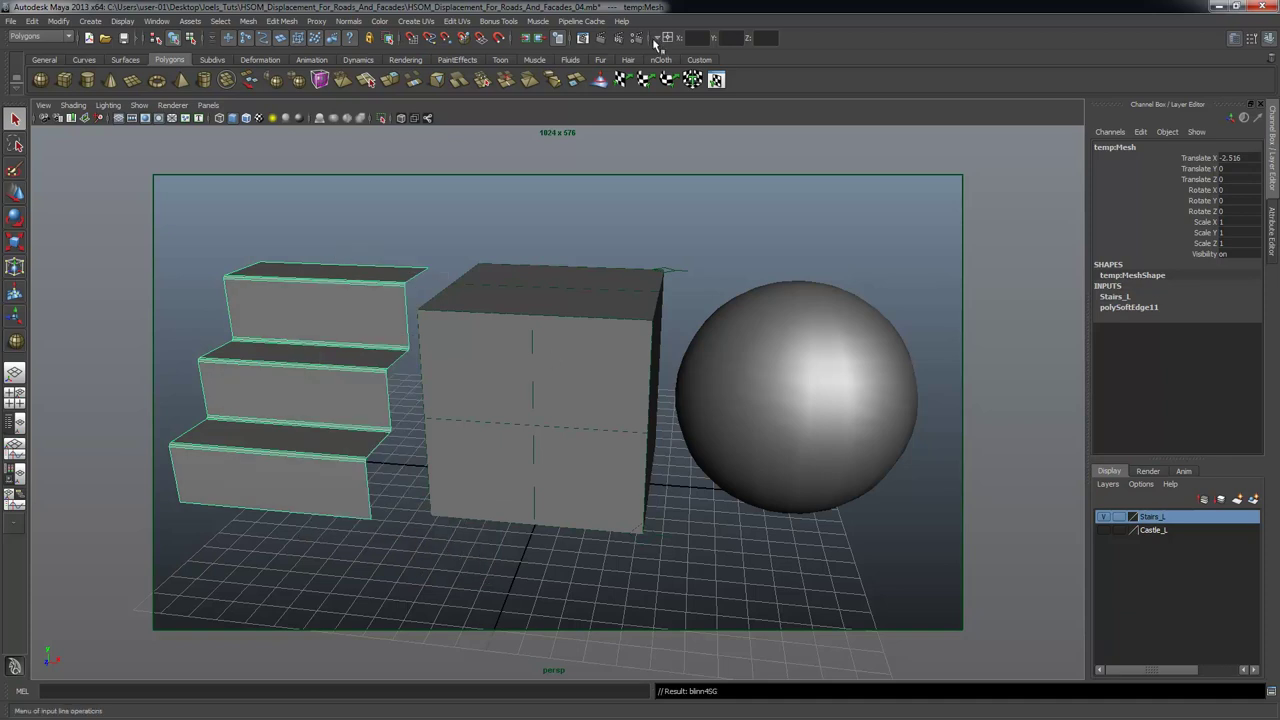
click(601, 40)
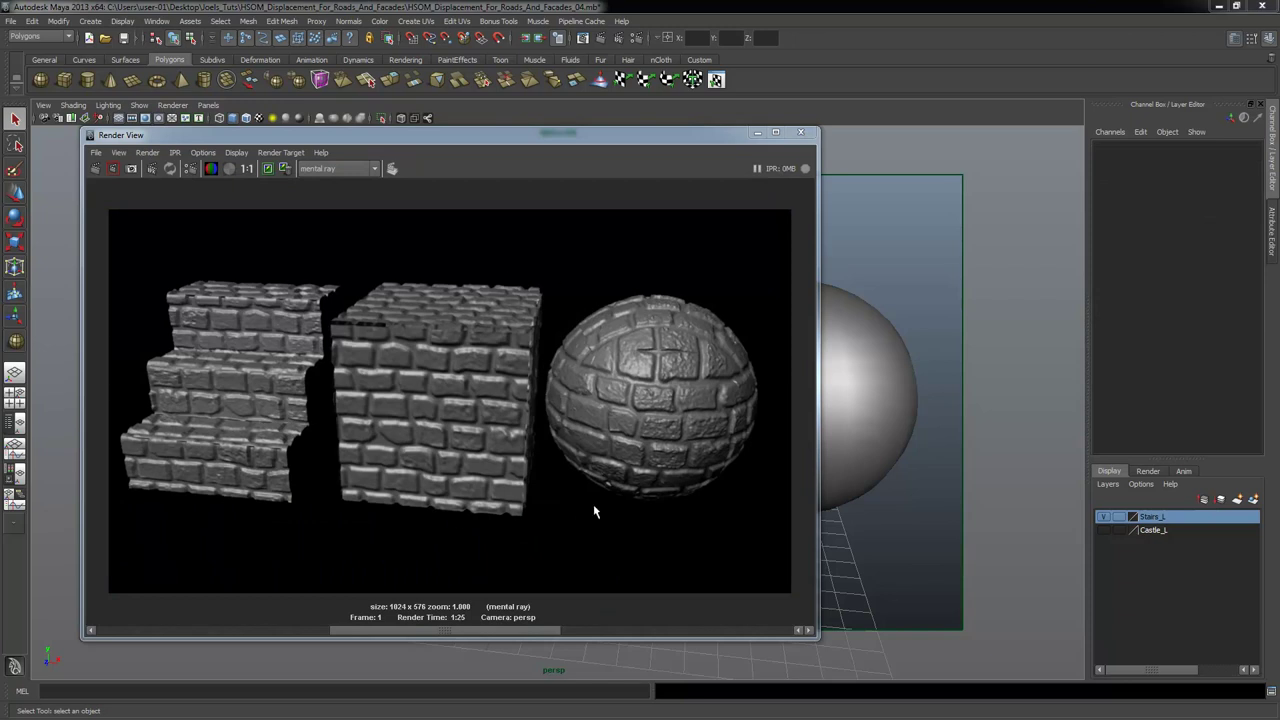
click(757, 132)
Assign the mentalrayDisplaceApprox1 displacement approximation to the stairs and sphere, and re-render the three test objects.
click(388, 296)
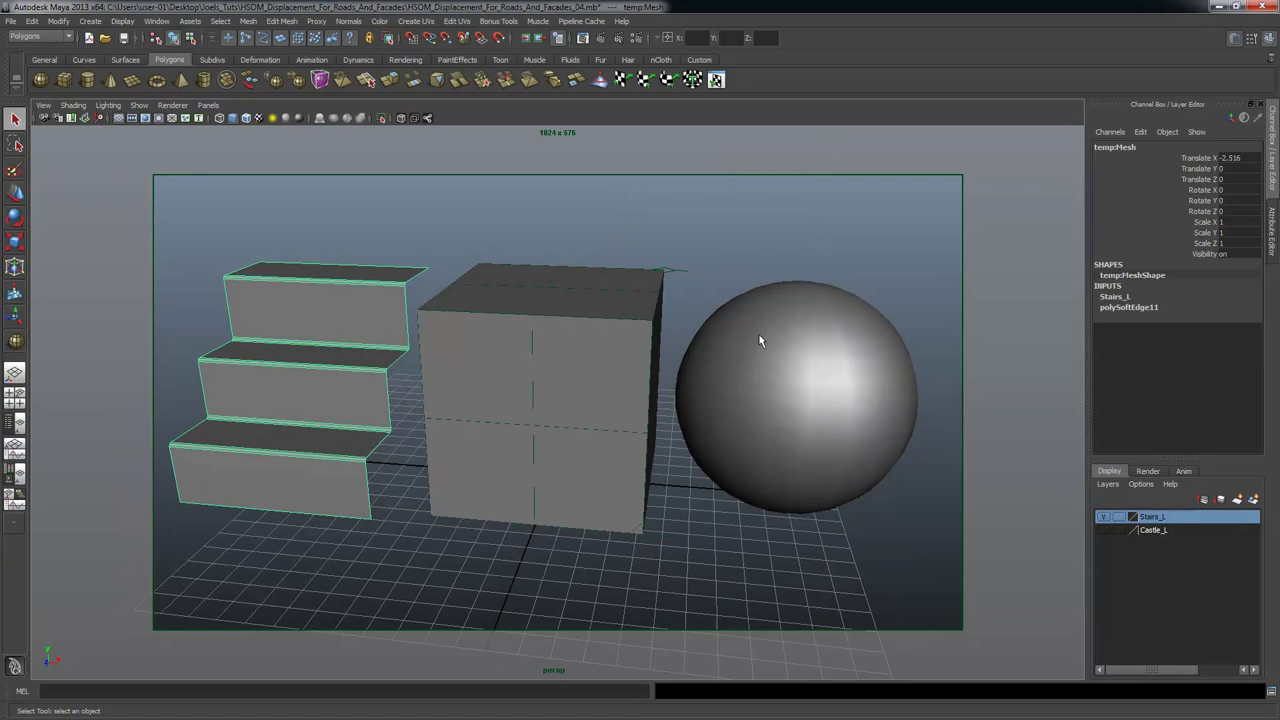
click(823, 341)
click(156, 21)
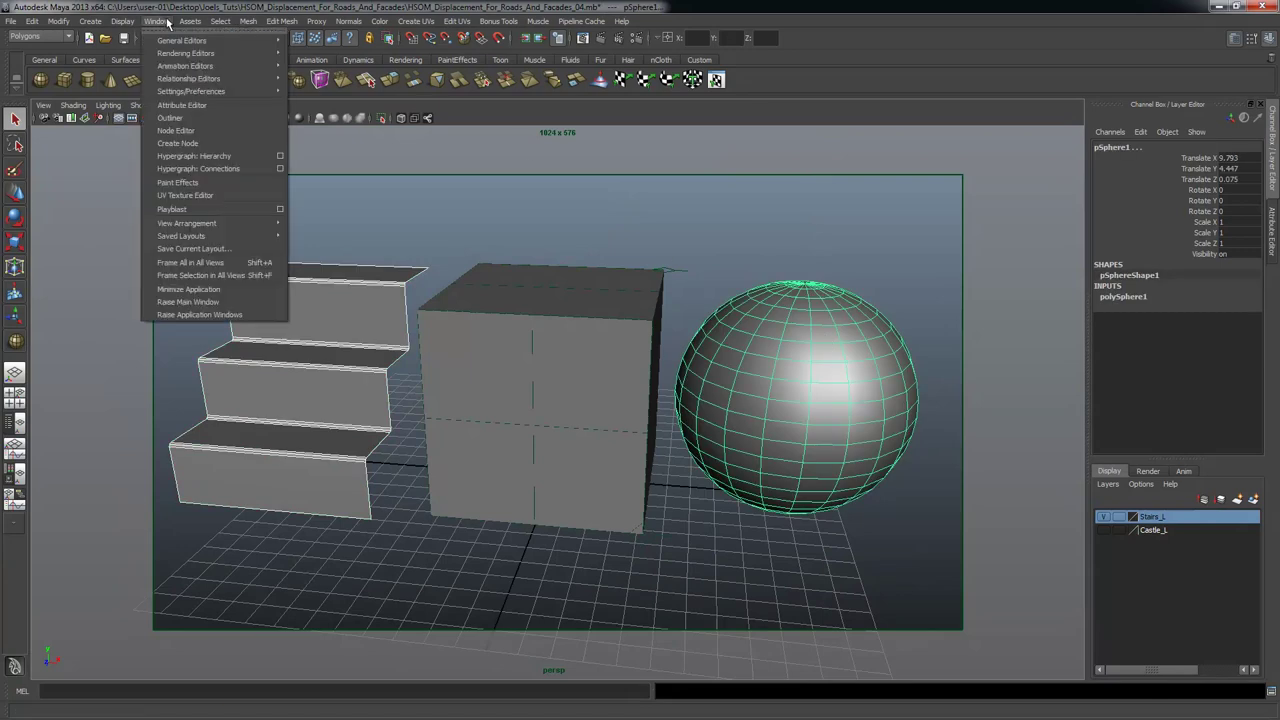
mouse_move(178, 53)
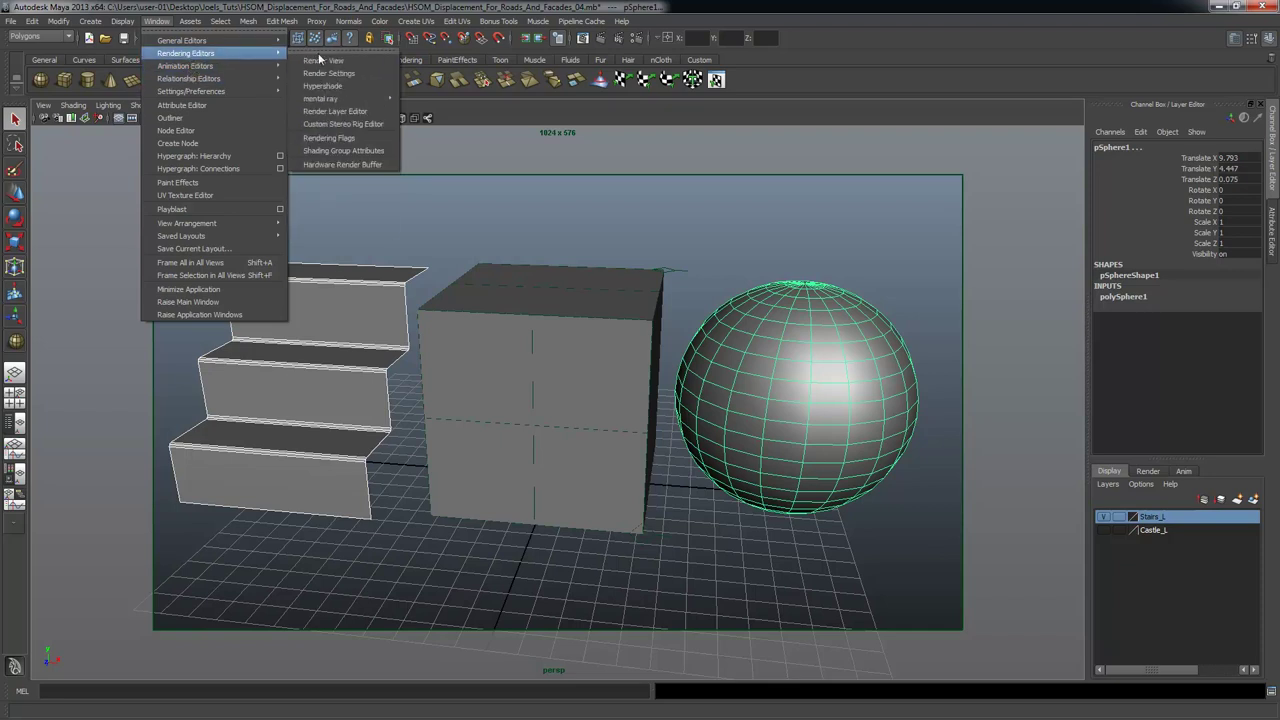
mouse_move(320, 98)
click(445, 101)
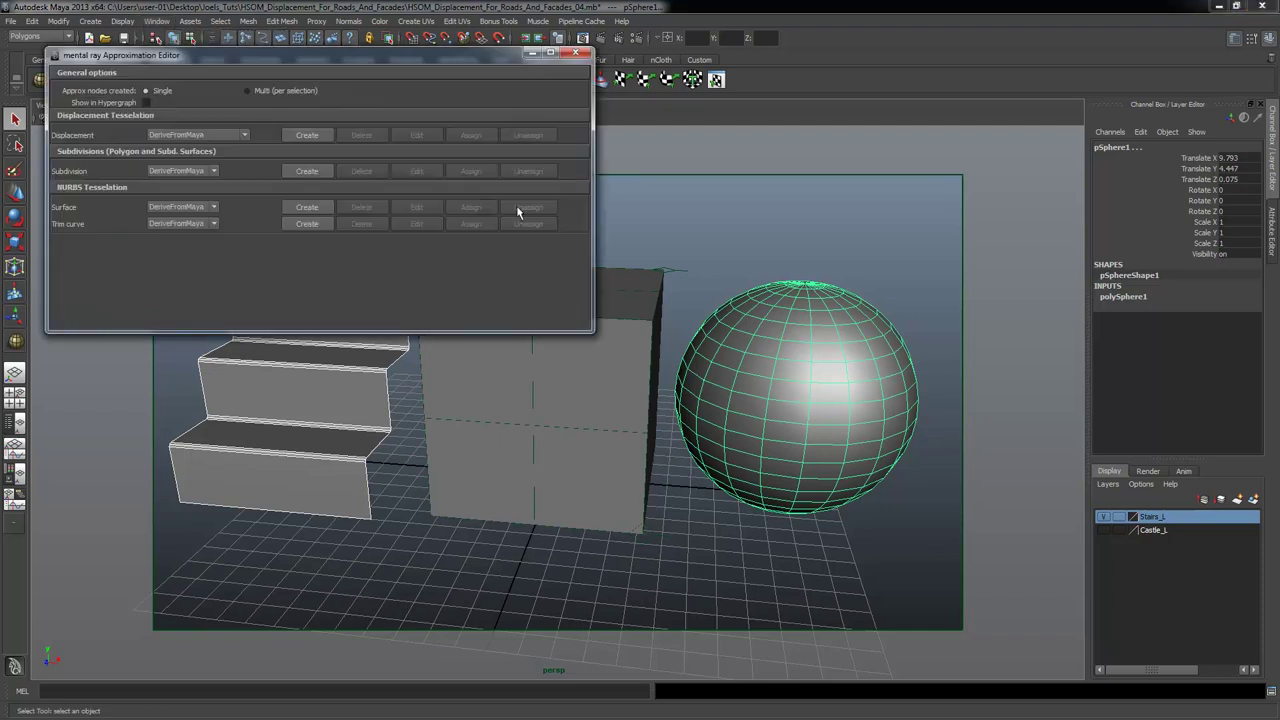
click(193, 135)
click(175, 147)
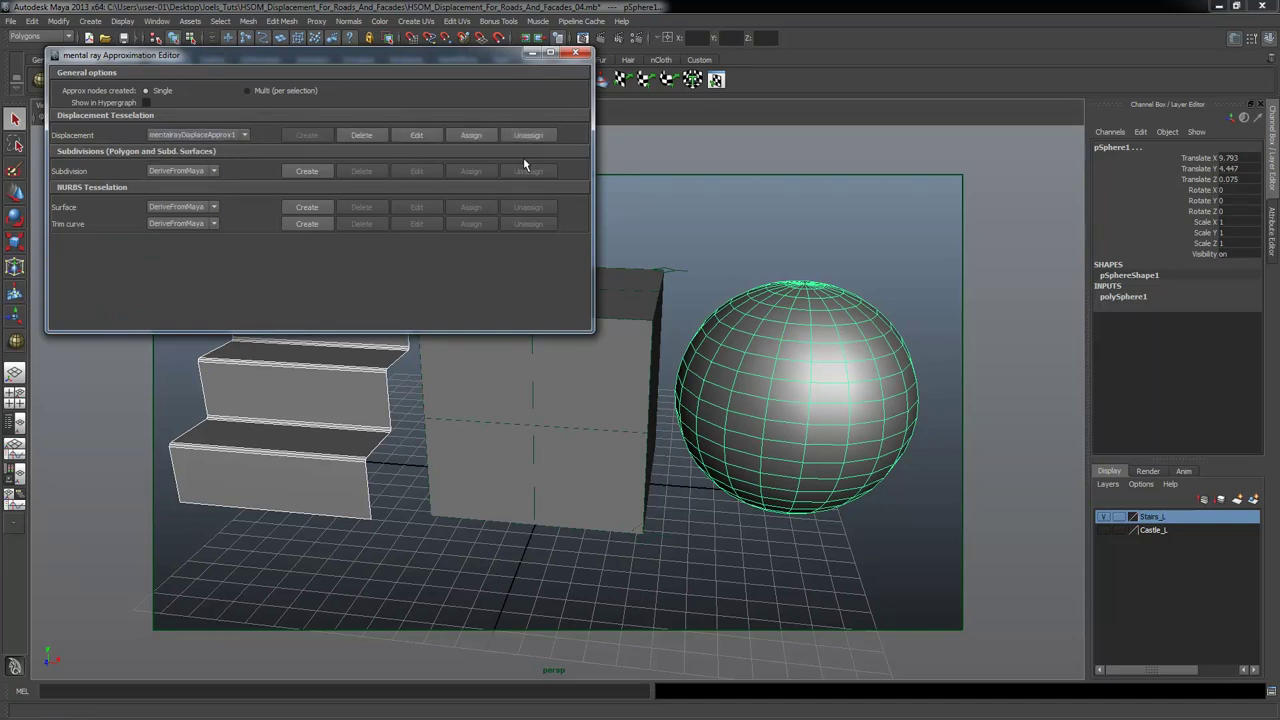
click(472, 135)
click(531, 54)
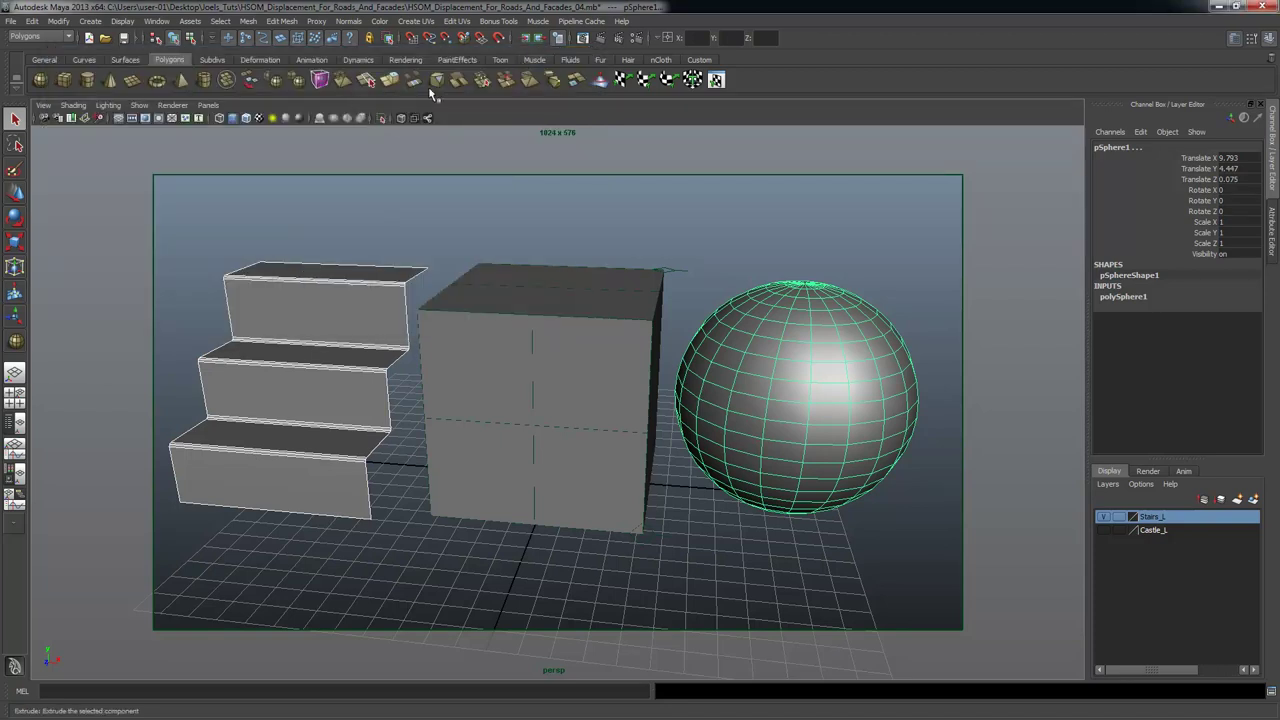
click(600, 38)
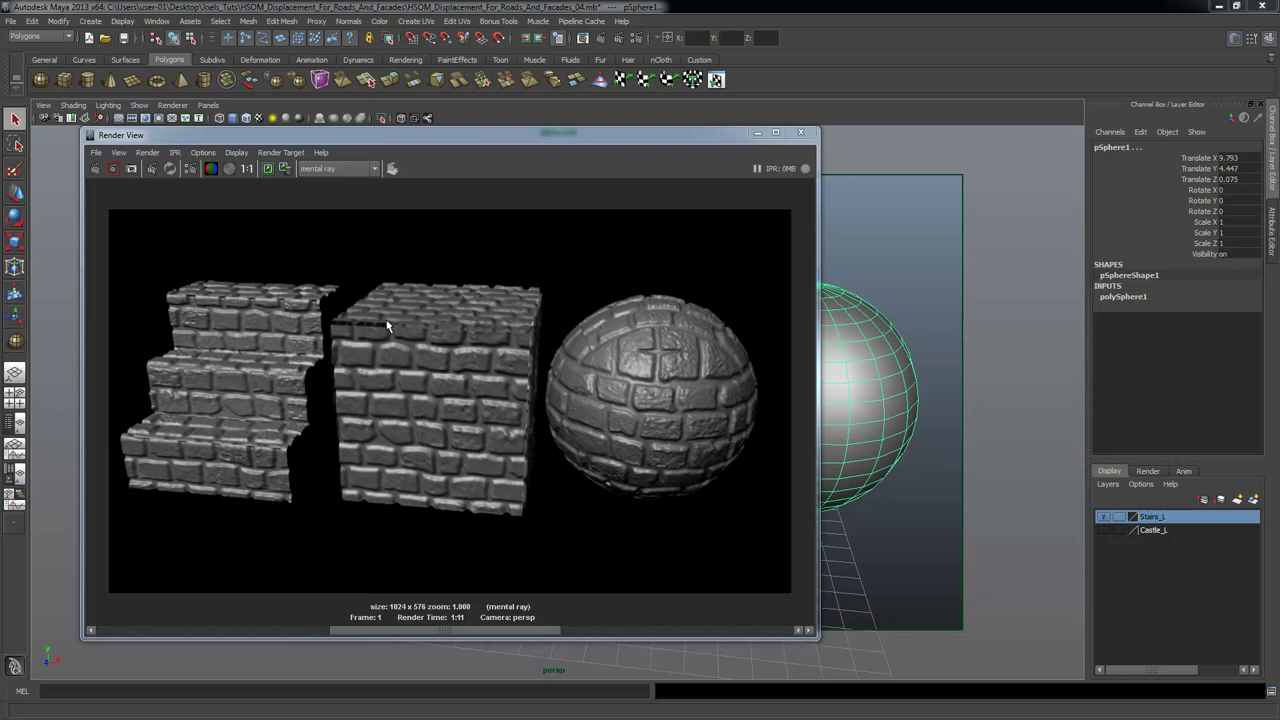
Put the test objects in a new display layer, hide it and Stairs_L, and show the Castle_L layer.
click(800, 132)
click(350, 262)
click(780, 430)
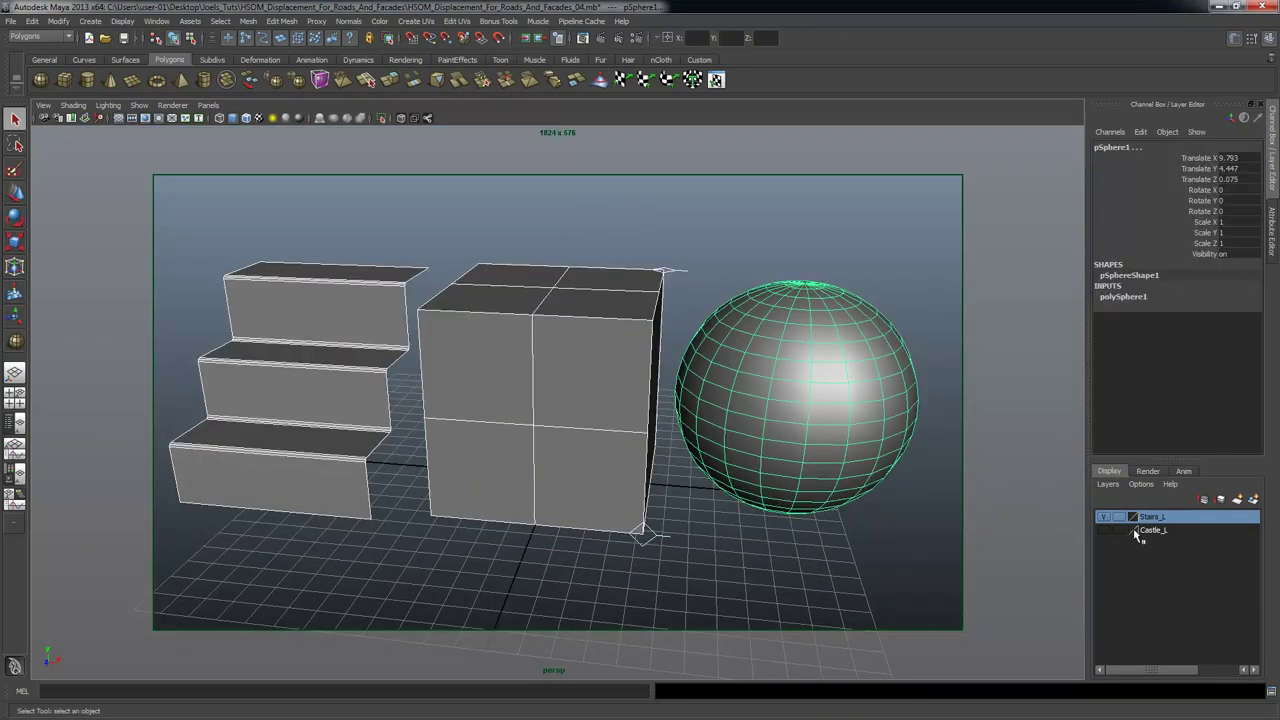
click(1254, 503)
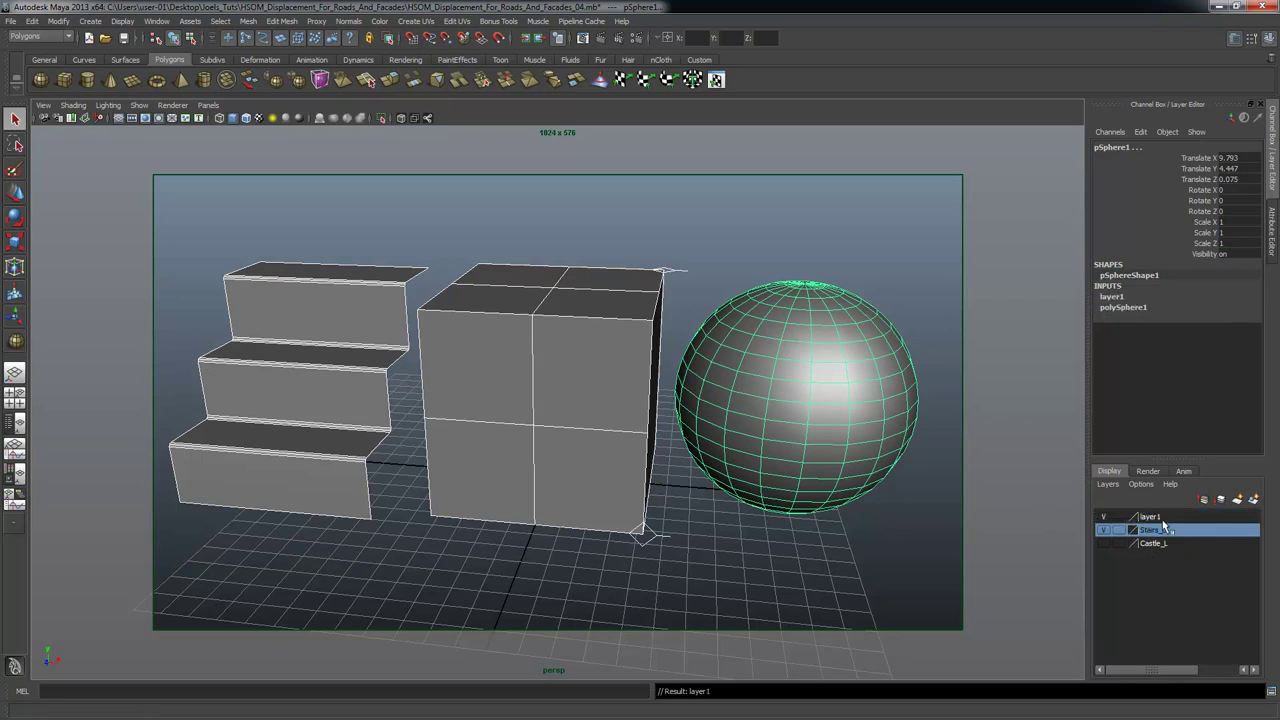
click(1103, 516)
click(1103, 530)
click(1104, 543)
Examine the castle's main wall and its separate window frame objects.
alt+right_drag(789, 443, 585, 365)
alt+drag(585, 365, 682, 310)
click(690, 262)
alt+drag(690, 262, 770, 400)
alt+drag(727, 275, 489, 390)
click(634, 395)
click(450, 370)
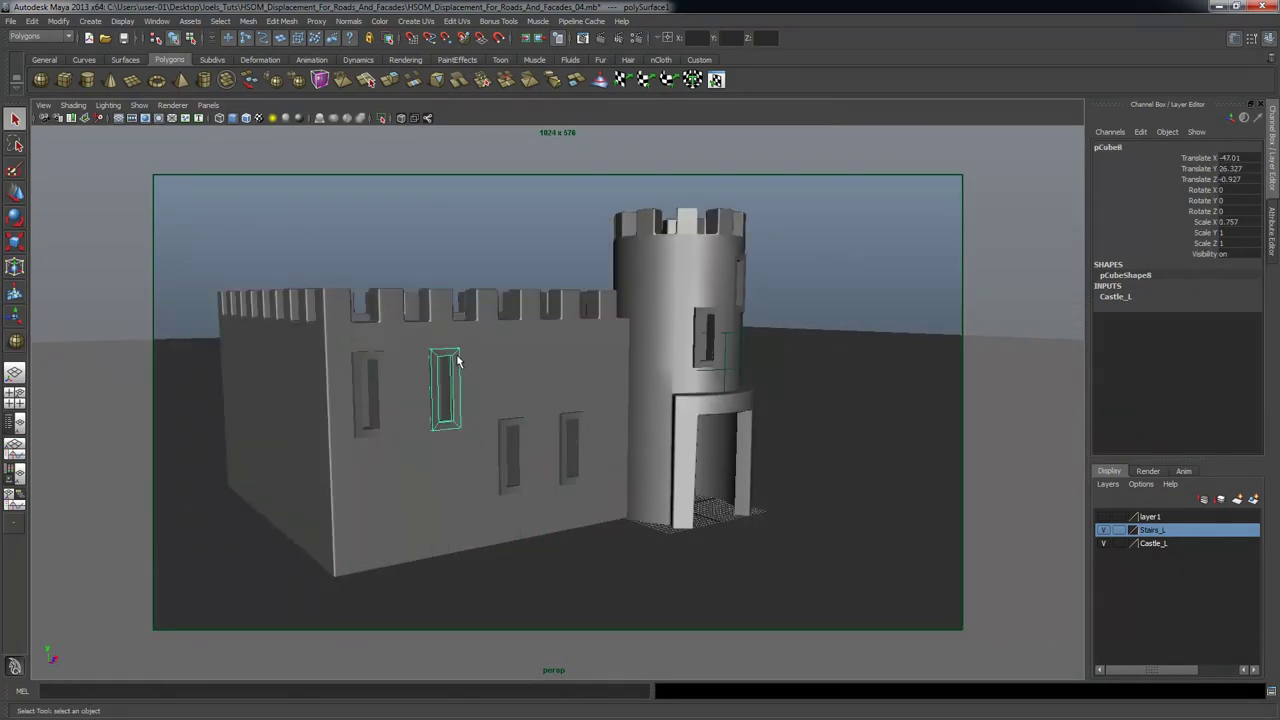
scroll(255, 332, up, 3)
click(255, 332)
click(508, 446)
alt+drag(686, 443, 643, 449)
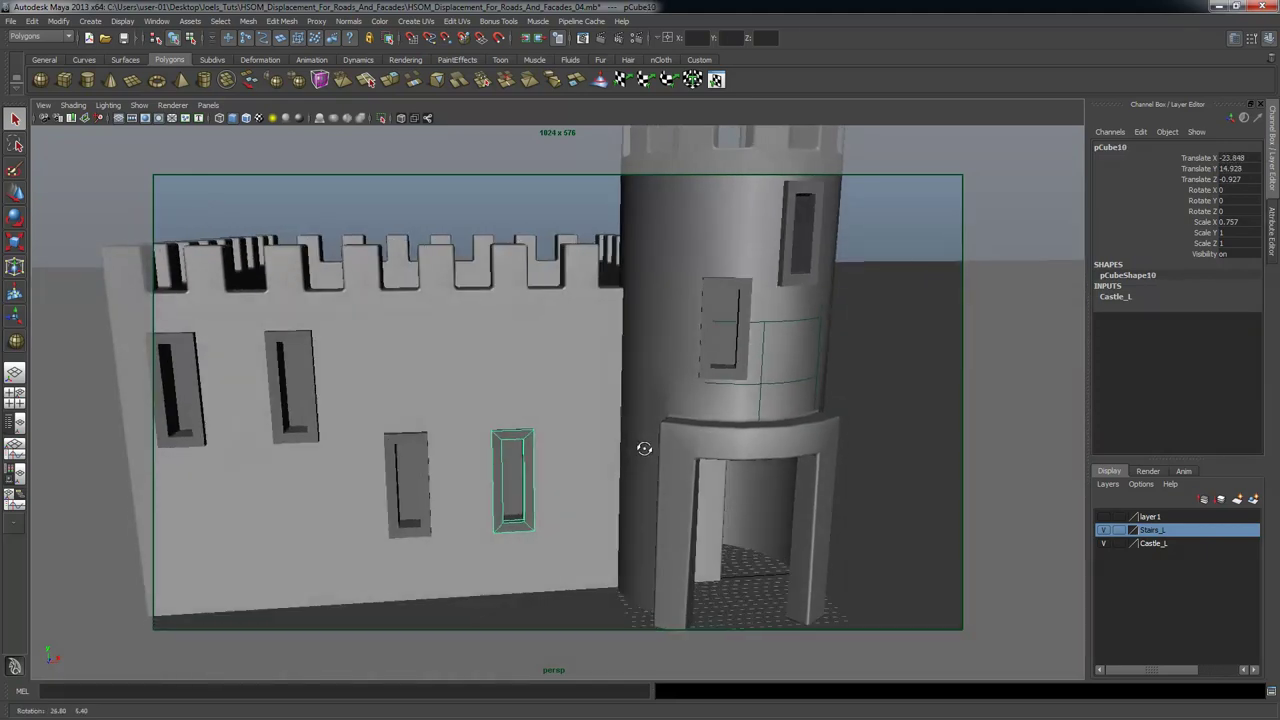
Examine the round tower's mesh, including its windows, entrance arch and face divisions.
click(703, 292)
alt+drag(703, 292, 813, 302)
click(777, 262)
alt+drag(777, 262, 751, 348)
click(751, 348)
alt+drag(782, 390, 731, 406)
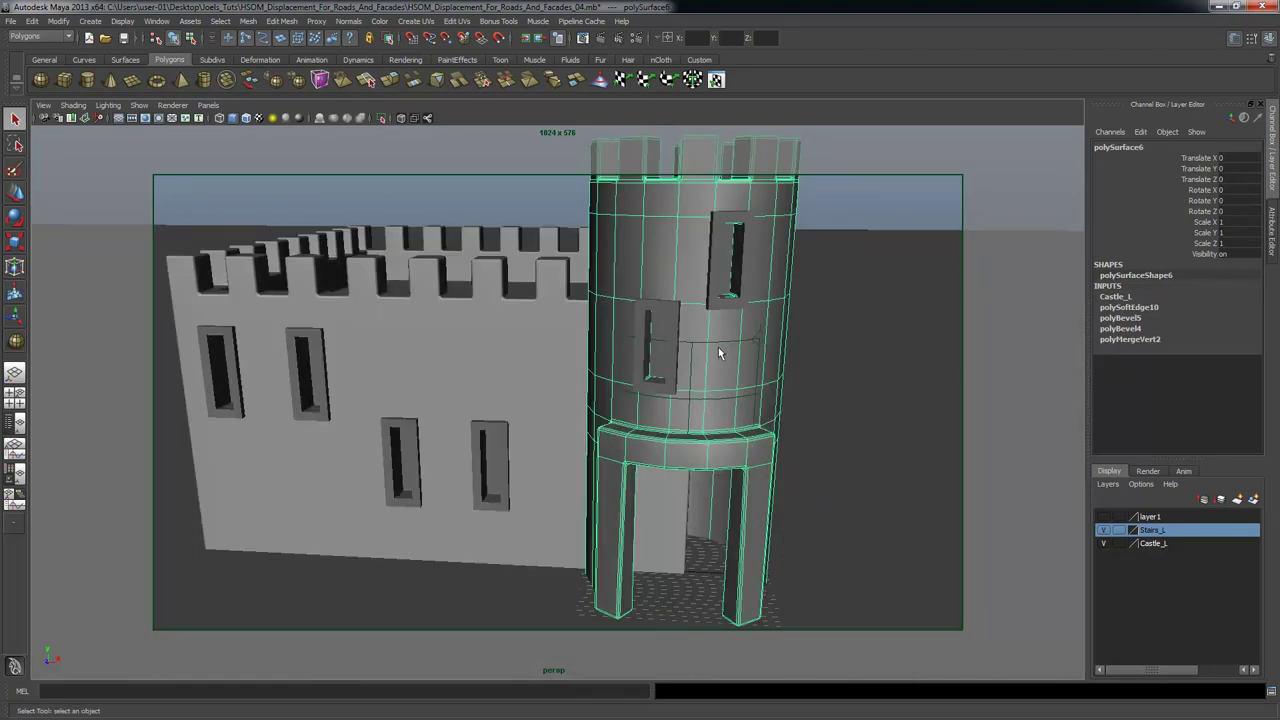
scroll(720, 348, up, 5)
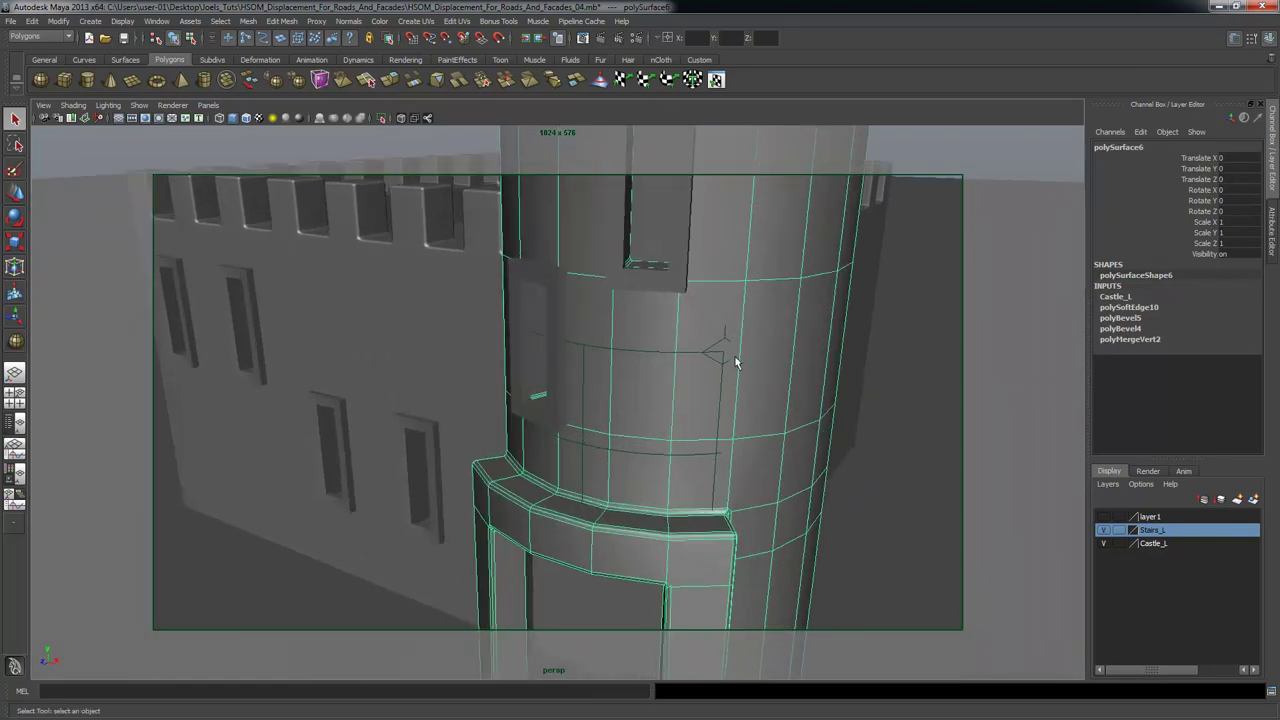
mouse_move(716, 350)
alt+mouse_down()
mouse_move(759, 390)
mouse_move(751, 277)
mouse_move(732, 362)
alt+mouse_up()
scroll(695, 358, down, 5)
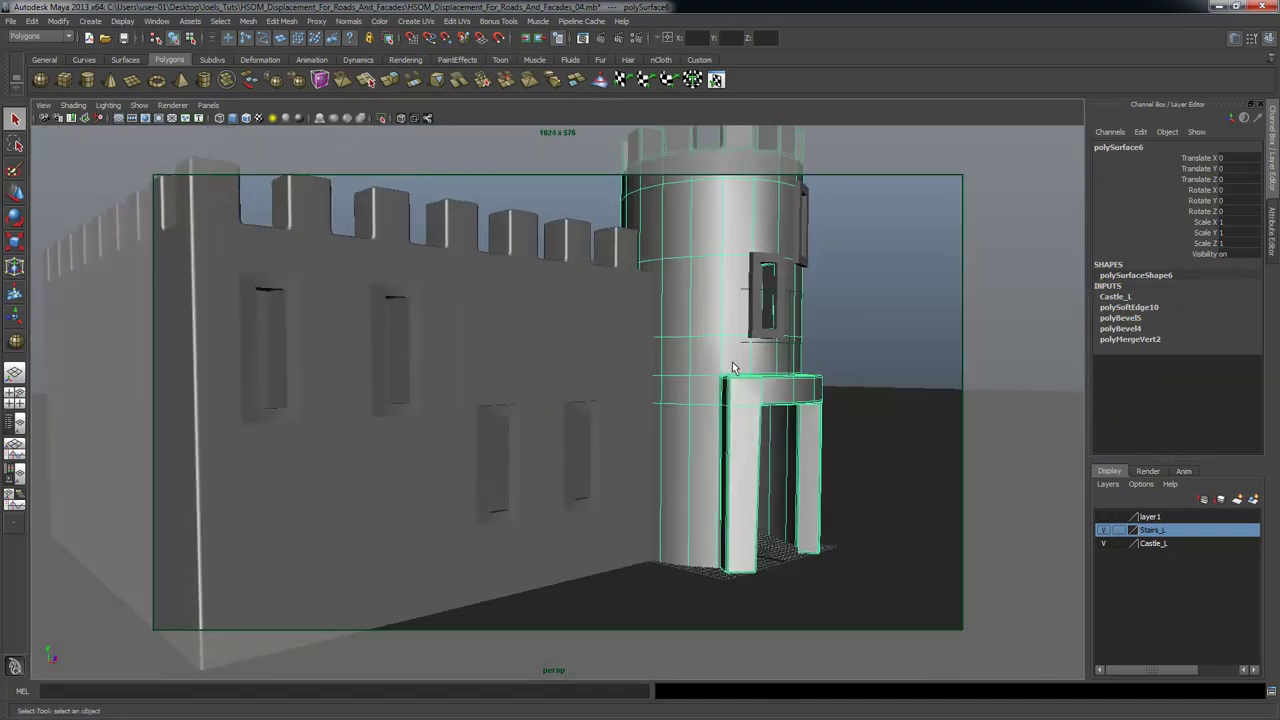
Find and select the castle's 3D texture placement node in wireframe display, and return to shaded display.
key(4)
alt+drag(671, 420, 512, 436)
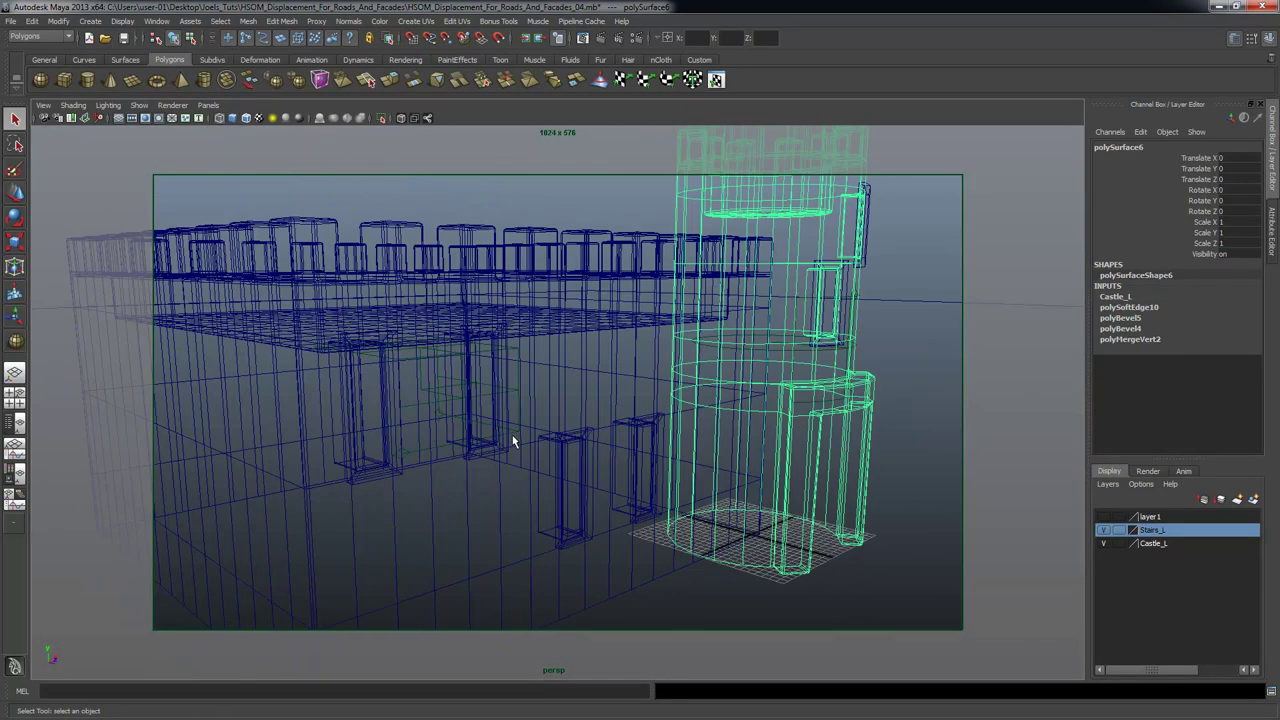
click(451, 388)
mouse_move(452, 388)
alt+mouse_down()
mouse_move(563, 429)
mouse_move(762, 402)
mouse_move(563, 397)
mouse_move(614, 396)
mouse_move(705, 436)
alt+mouse_up()
key(5)
Create a Physical Sun and Sky in the mental ray render settings and set the sky's Multiplier to 0.650.
click(636, 41)
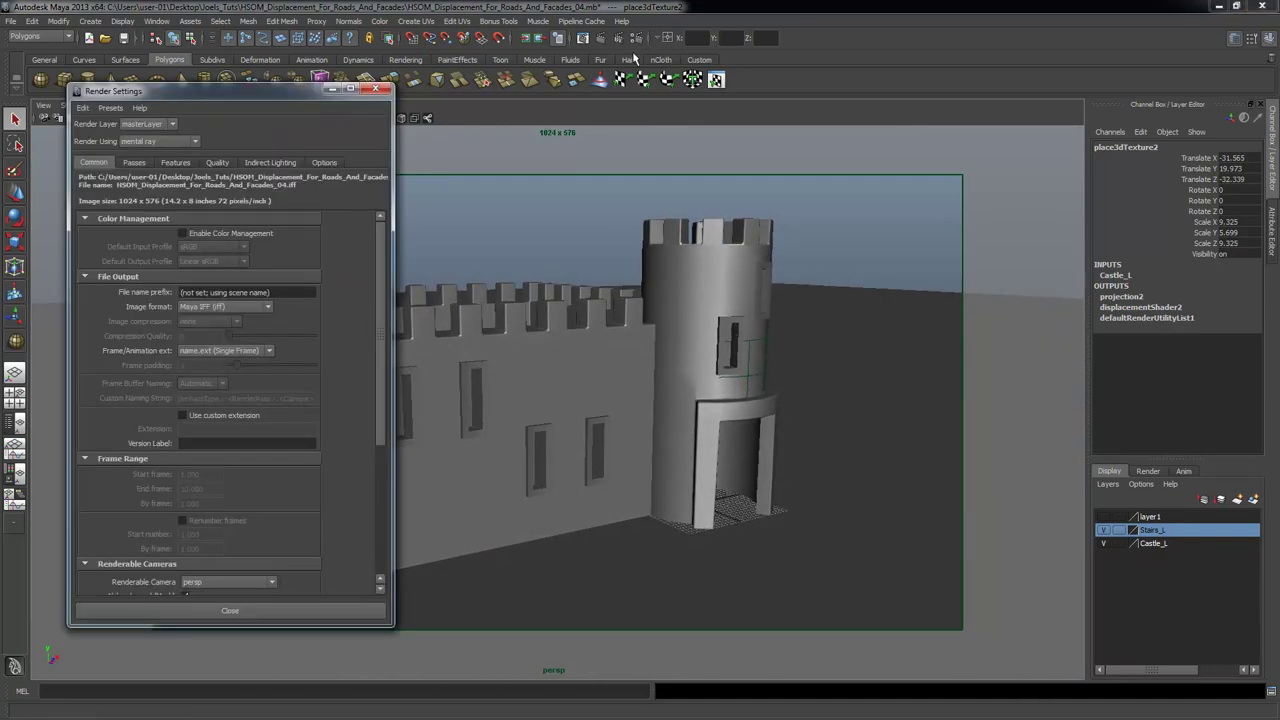
click(262, 165)
click(204, 212)
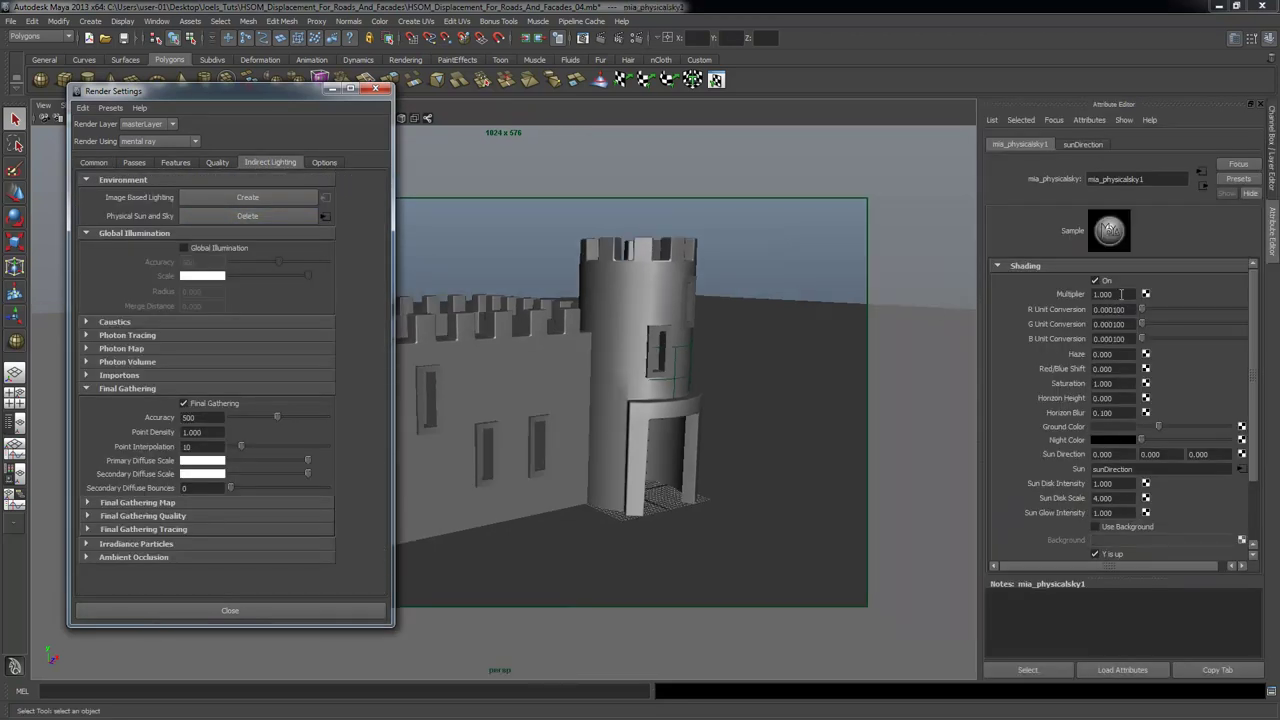
click(1119, 296)
text(.650)
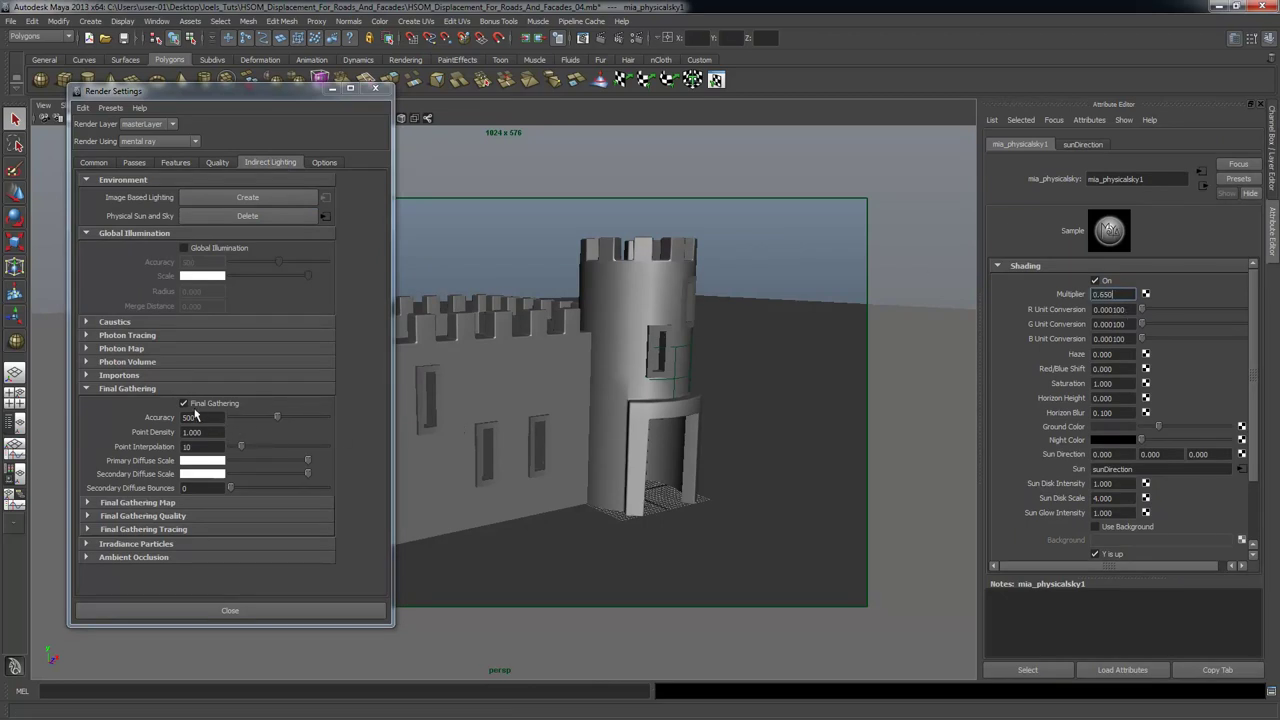
Choose a mental ray quality preset for the render.
click(224, 168)
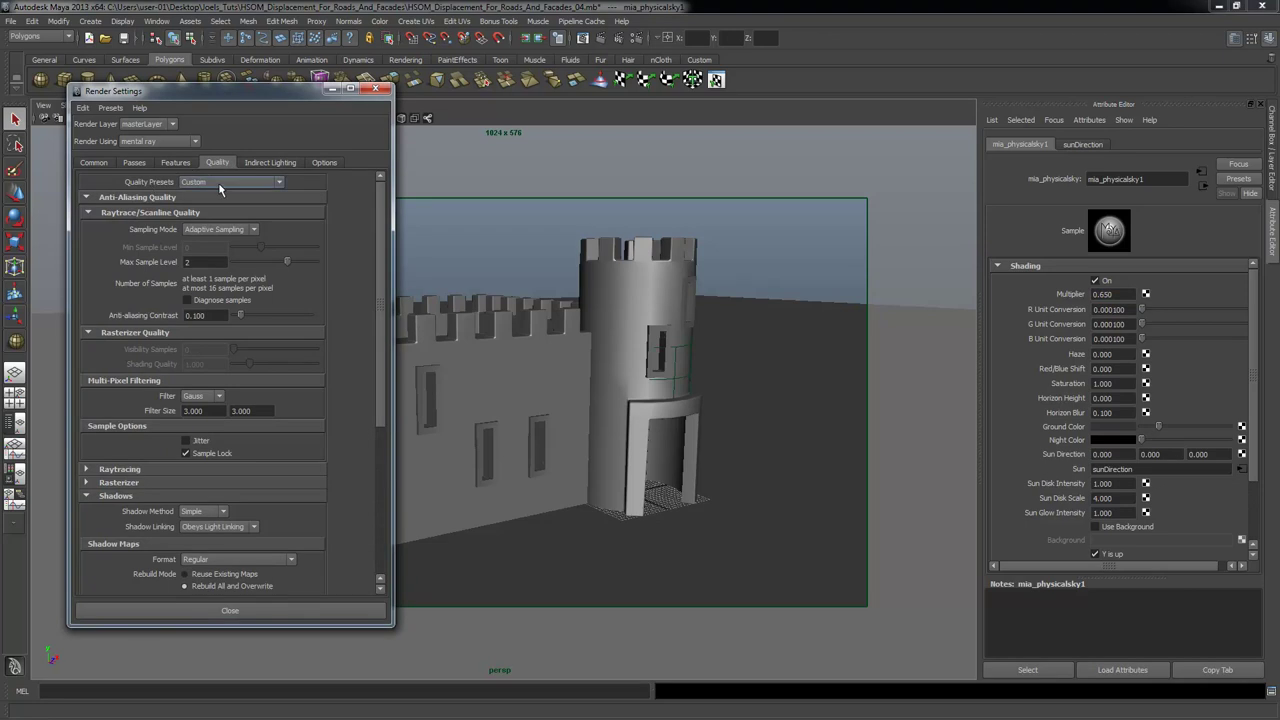
click(236, 183)
scroll(210, 245, down, 2)
click(208, 231)
Enable Final Gathering with an Accuracy of 500.
click(258, 165)
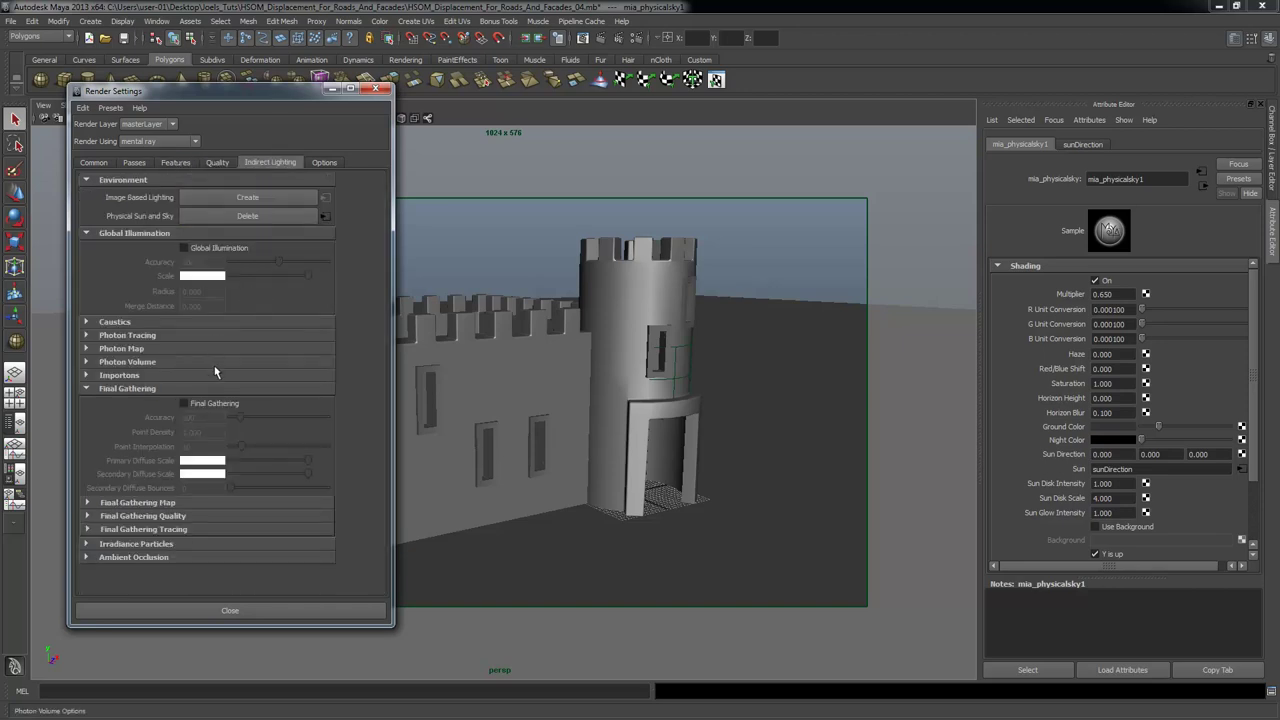
double_click(205, 418)
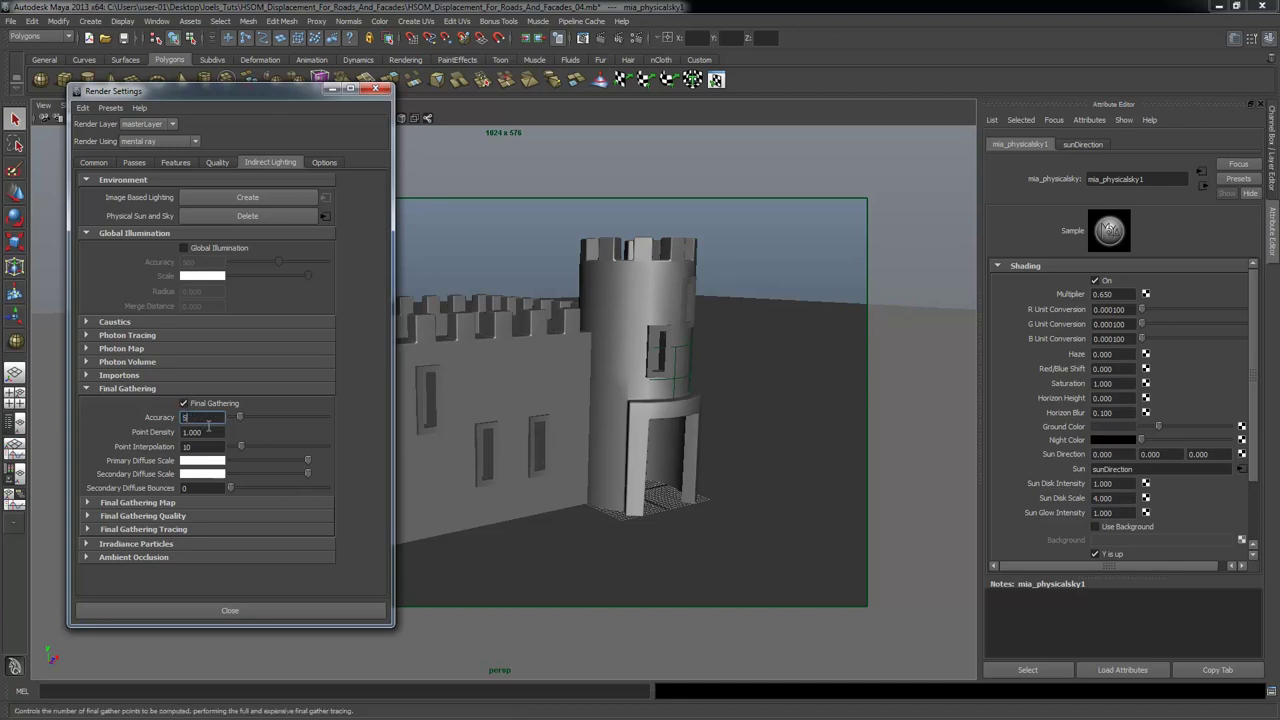
text(500)
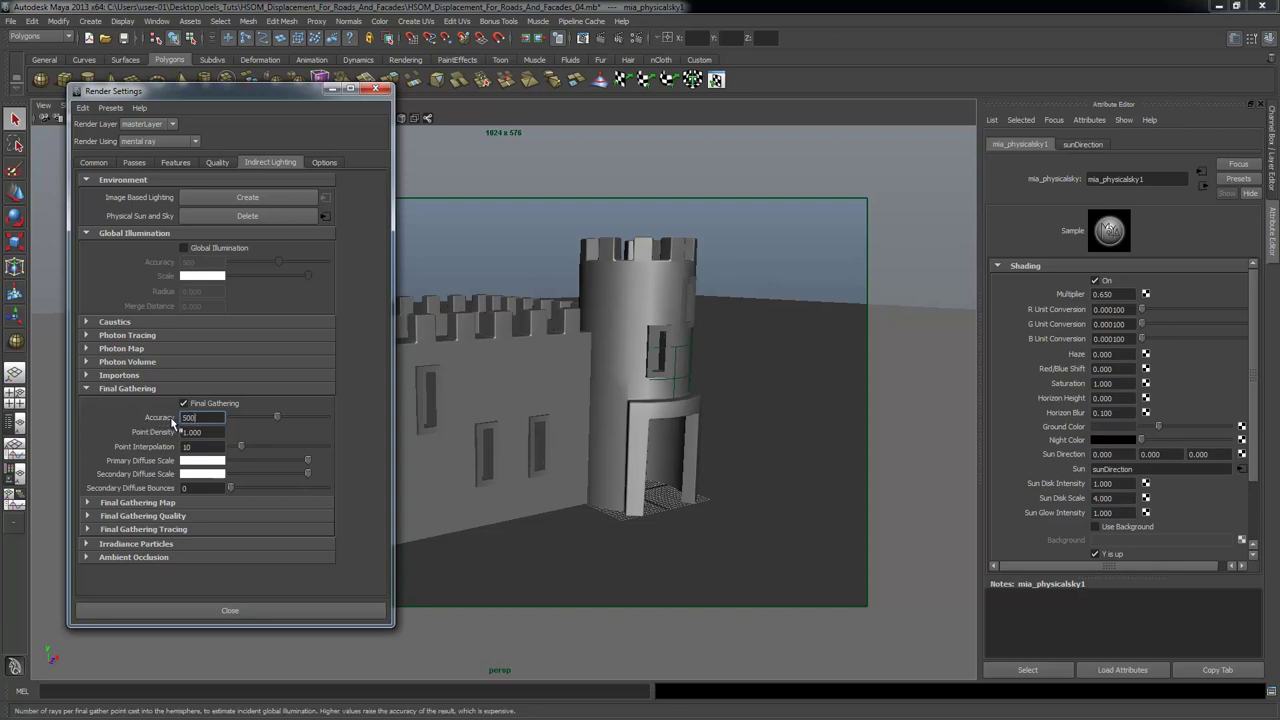
click(333, 89)
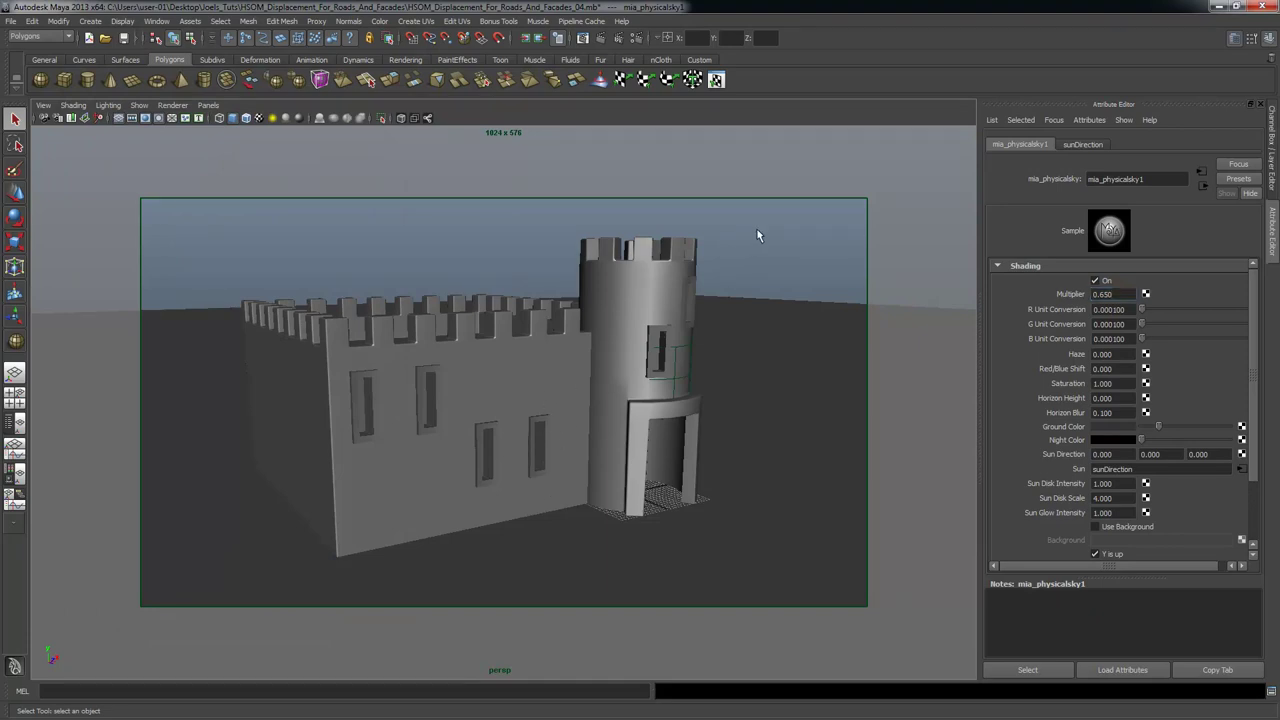
Select the sun direction light and rotate it in the side view to tilt the sunlight.
key(space)
alt+drag(391, 606, 251, 520)
click(227, 444)
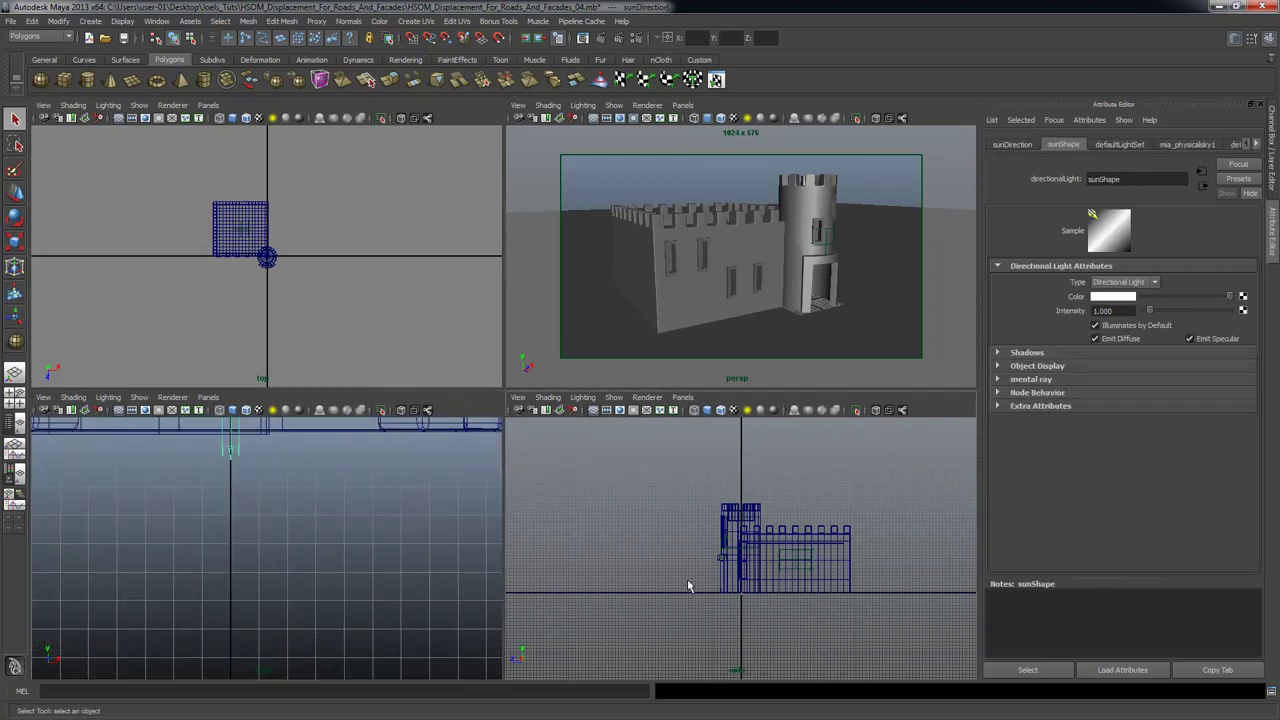
alt+right_drag(686, 586, 846, 594)
alt+right_drag(715, 543, 798, 523)
key(e)
alt+right_drag(609, 551, 744, 548)
drag(744, 548, 793, 603)
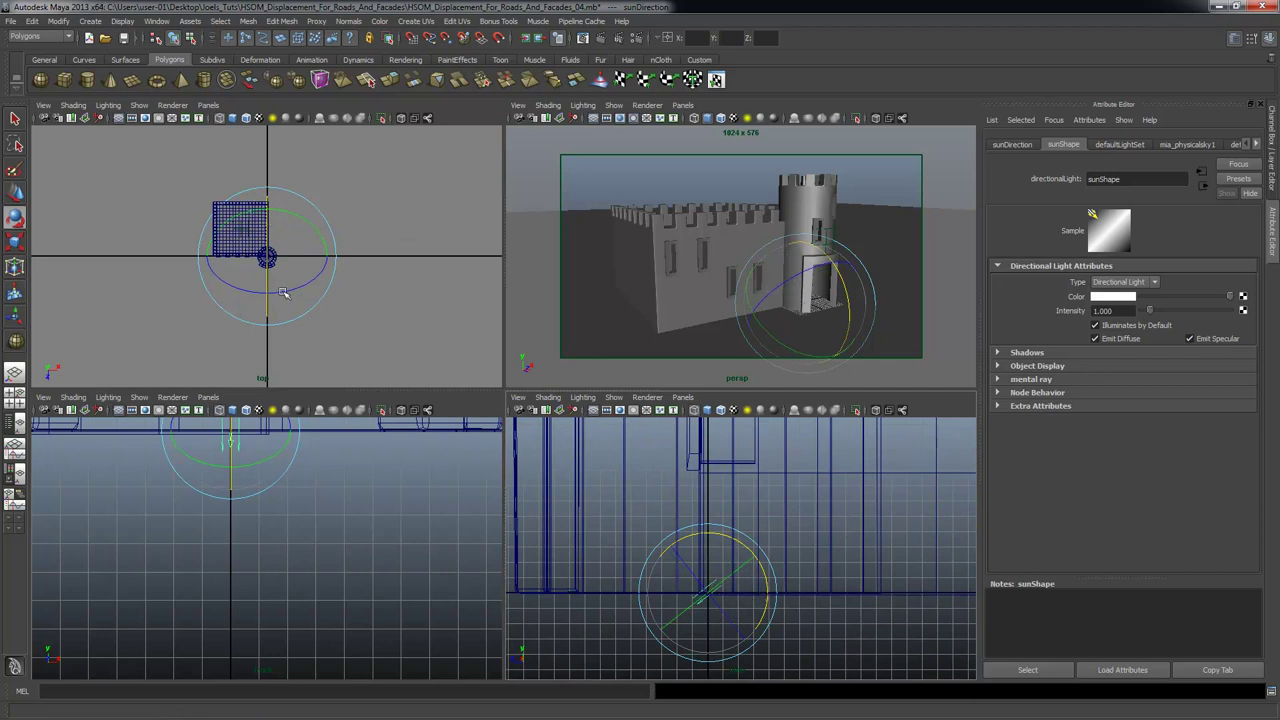
Rotate the sun light horizontally in the top view and render the whole castle in perspective.
key(shift+f)
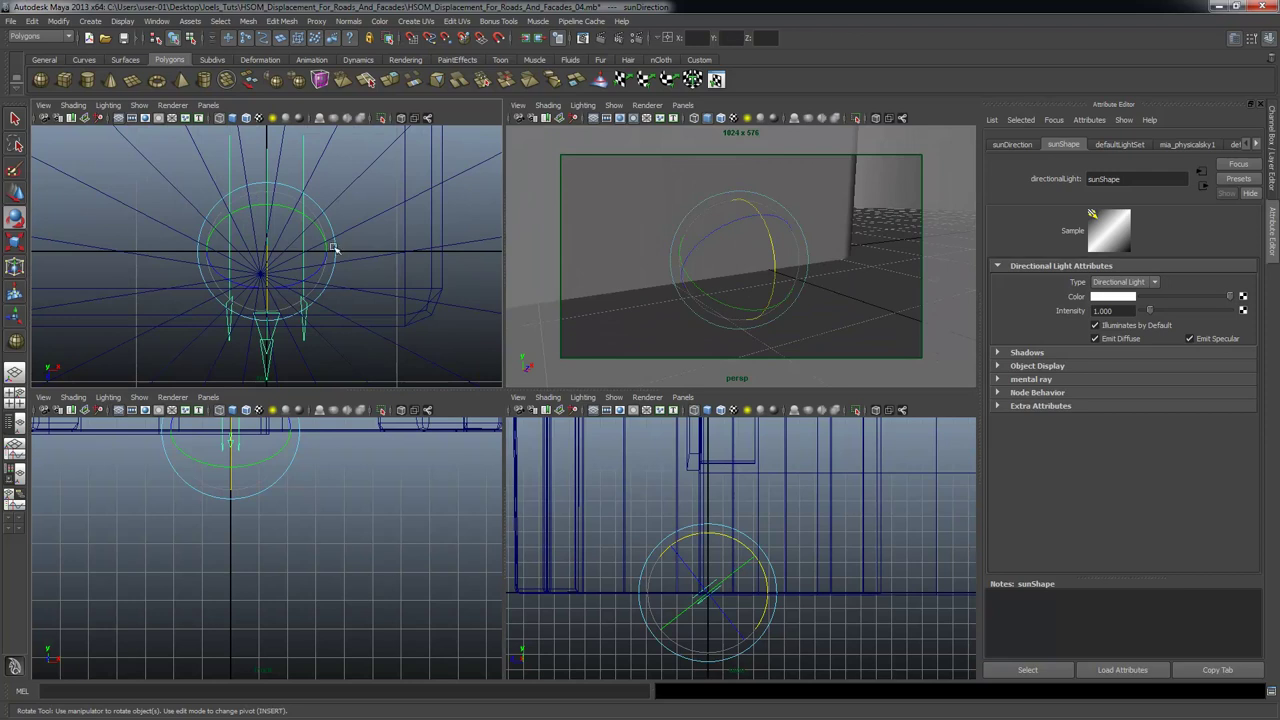
alt+drag(334, 228, 456, 265)
key(a)
key(space)
mouse_move(771, 359)
alt+mouse_down()
mouse_move(743, 354)
mouse_move(760, 366)
alt+mouse_up()
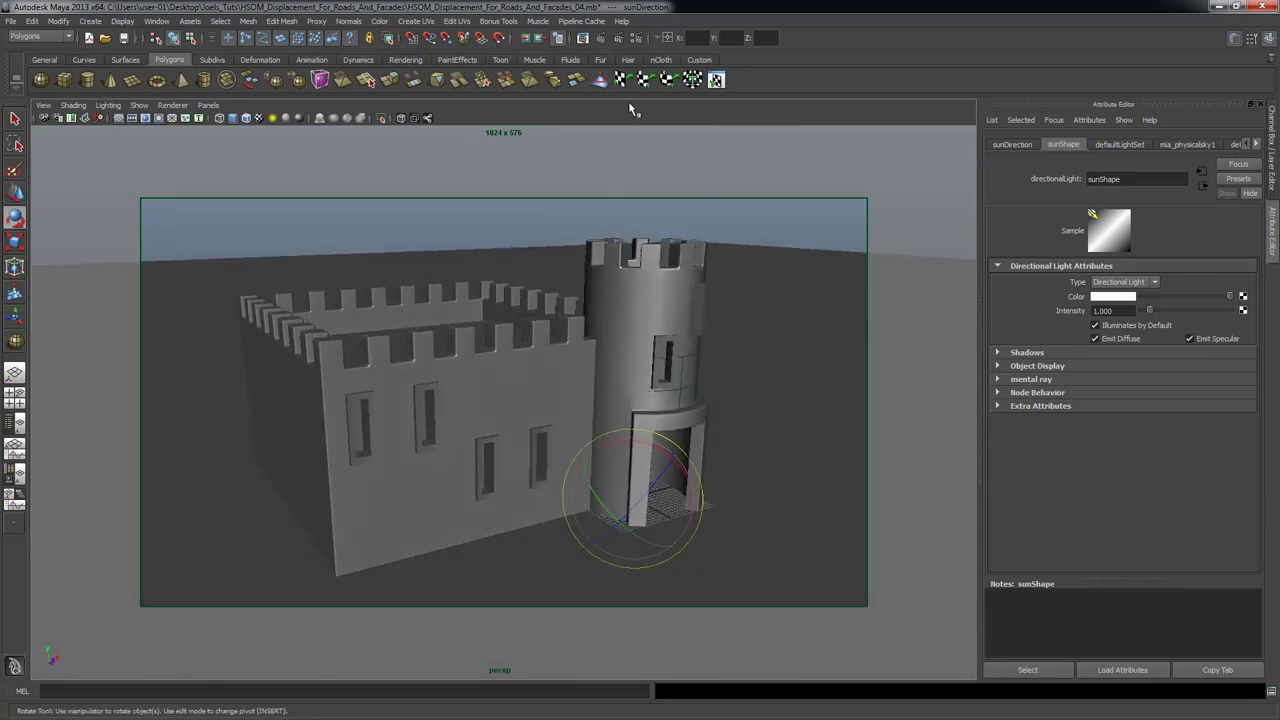
click(602, 39)
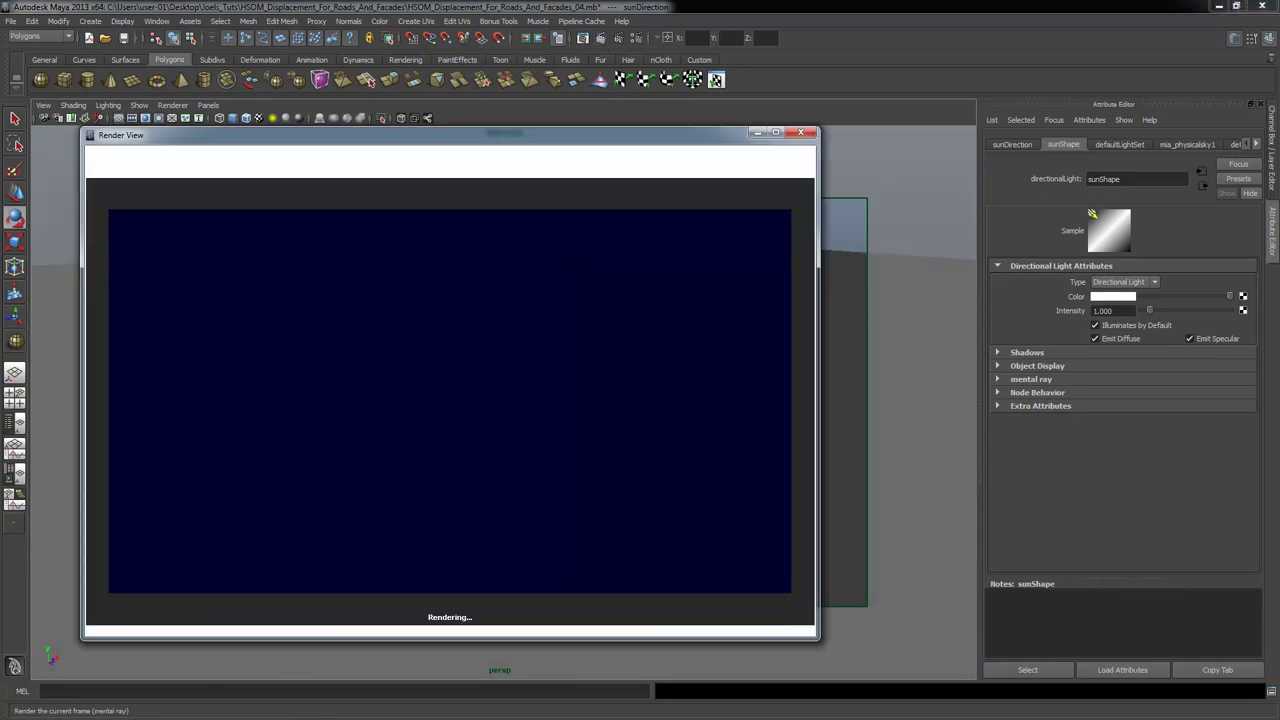